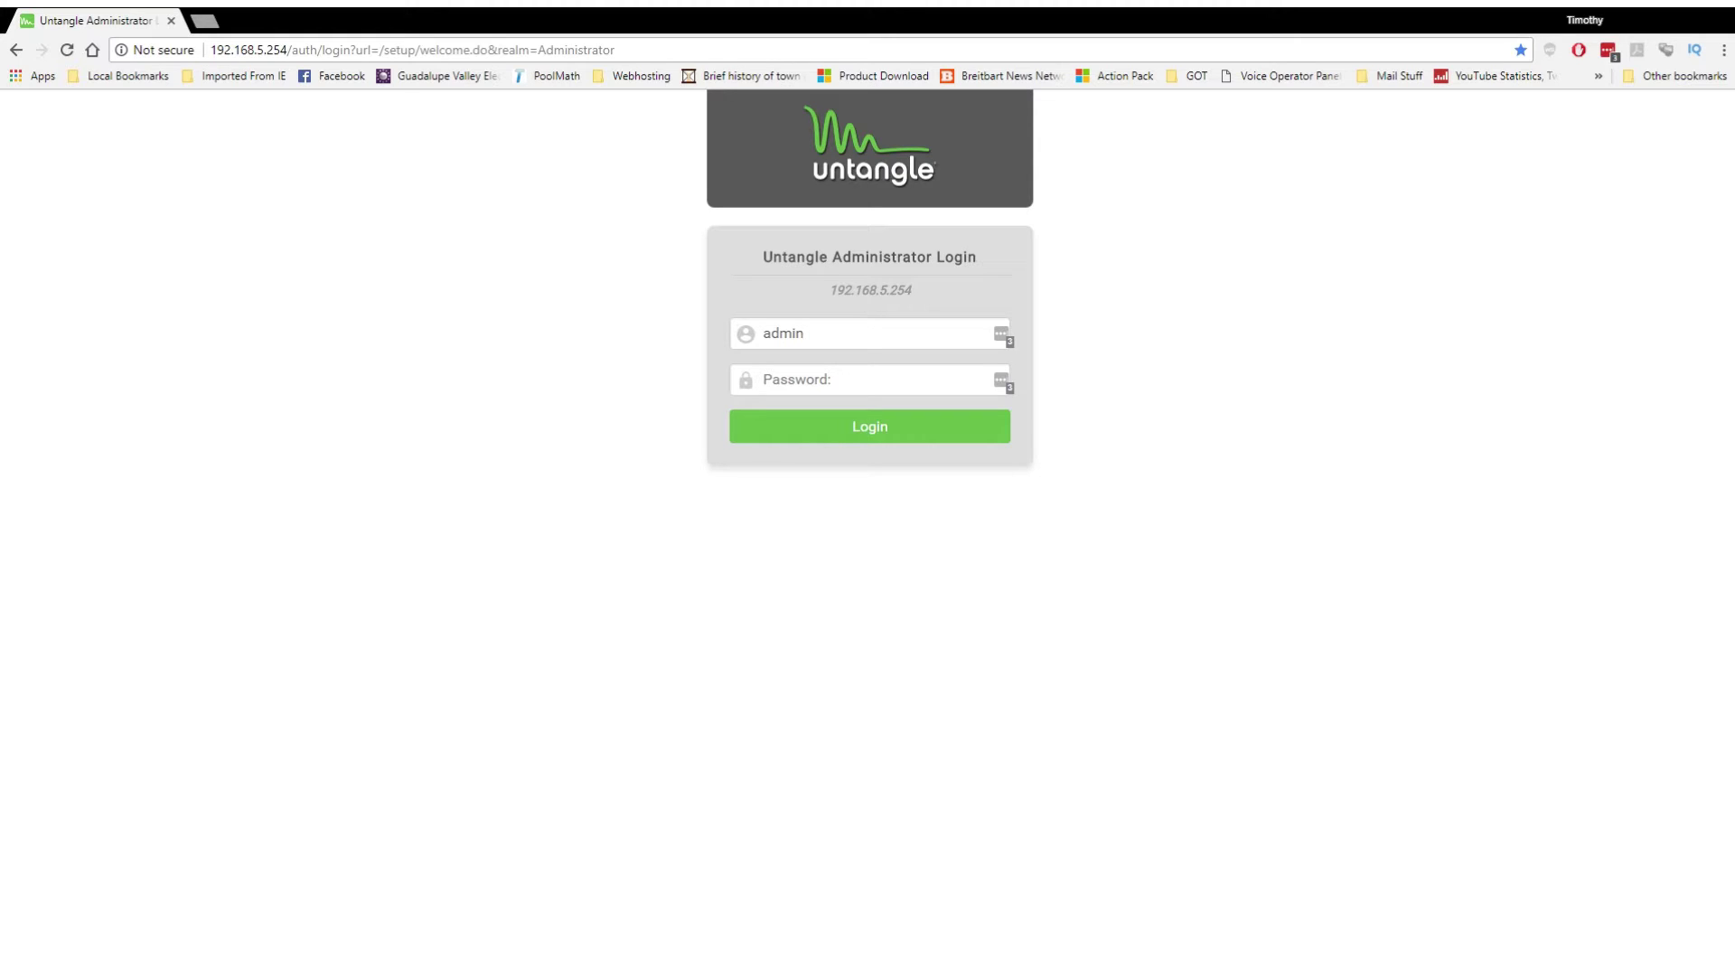
Log in to the Untangle administrator page as admin, entering the account password
click(814, 336)
click(820, 383)
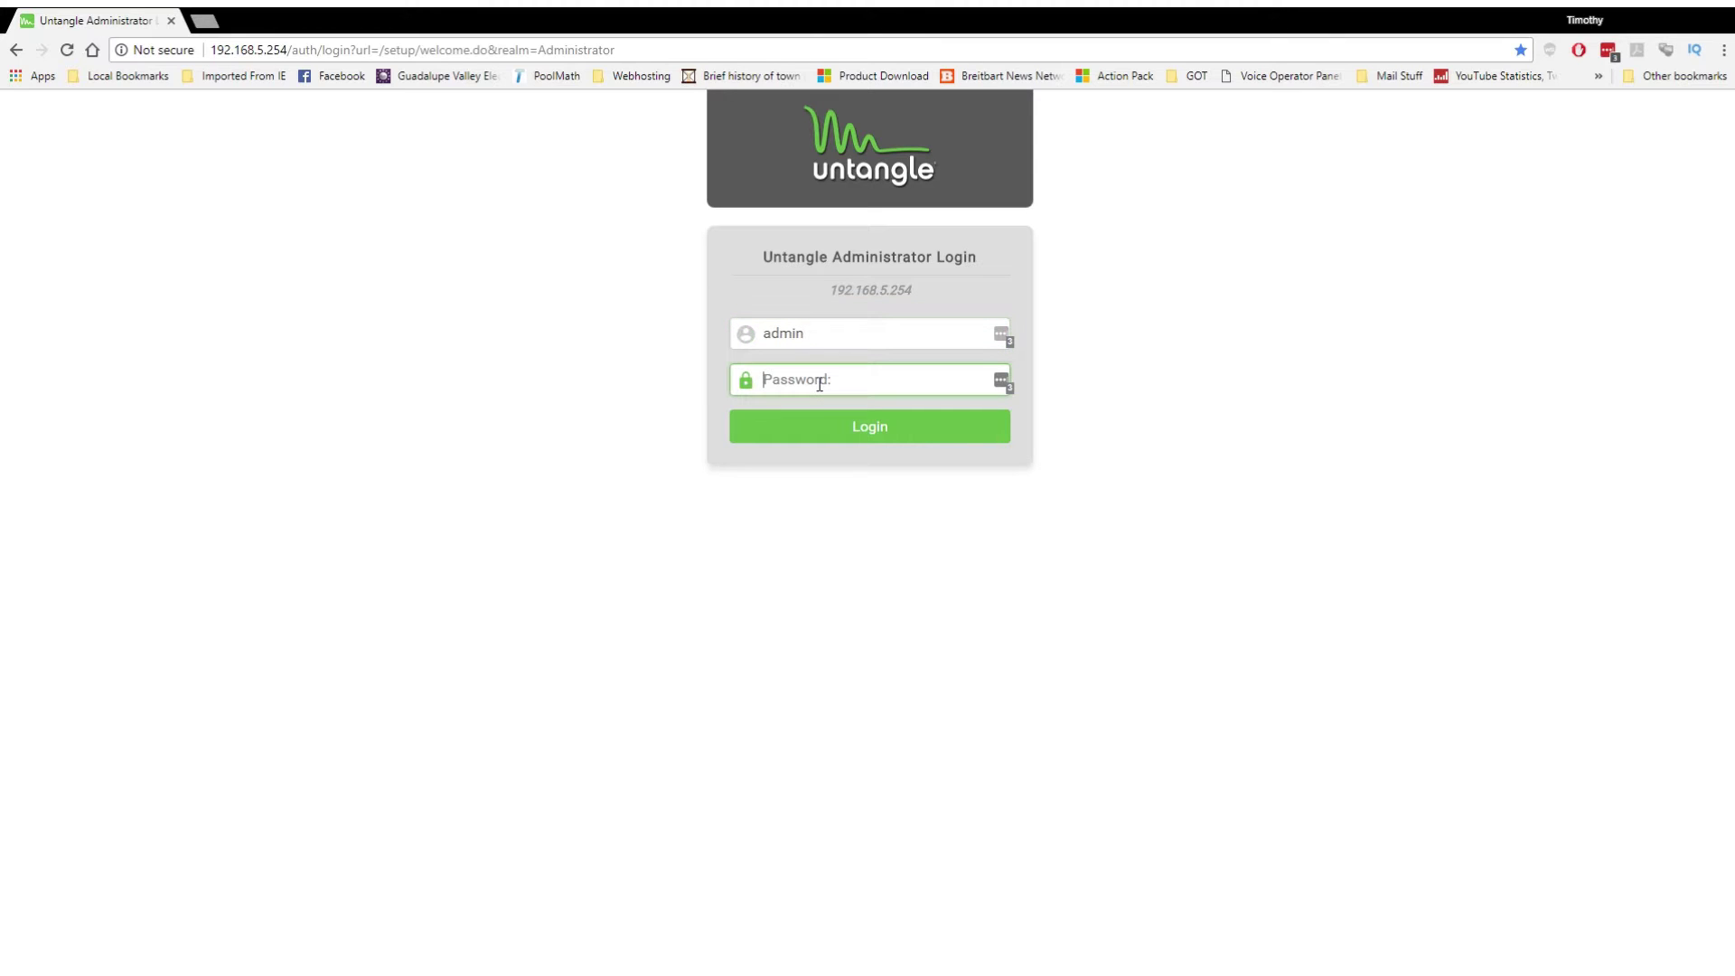
text(********)
click(890, 440)
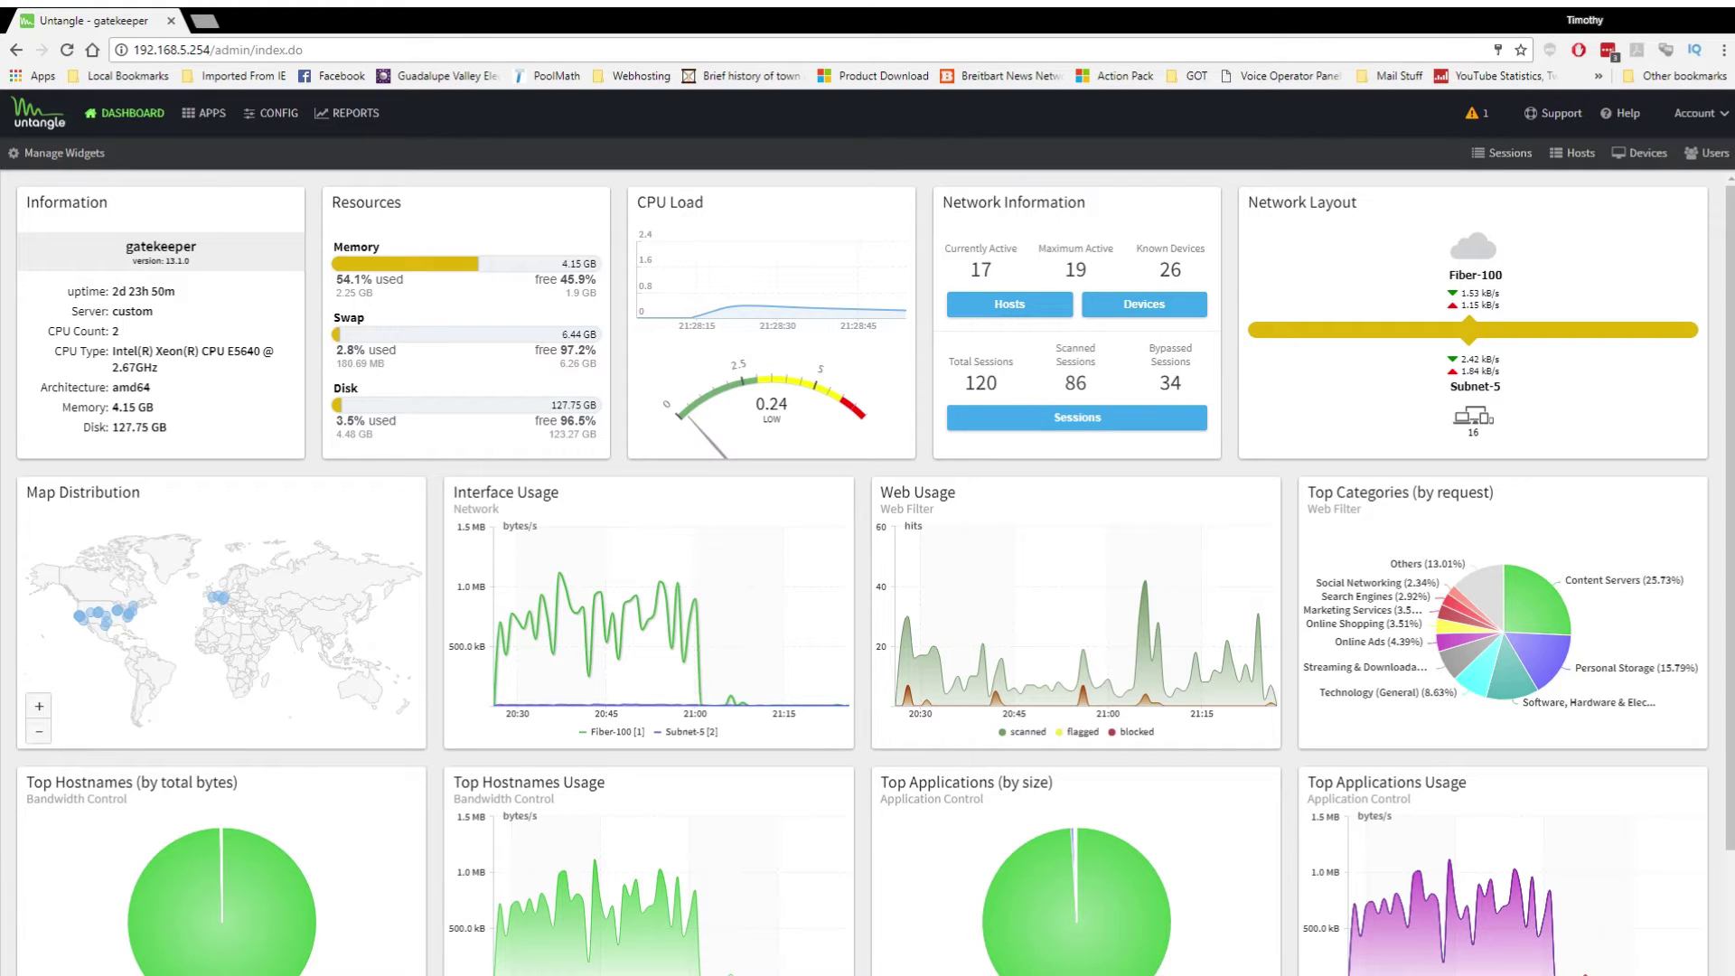
Examine the dashboard's server information, network layout, map distribution and interface usage widgets
double_click(114, 330)
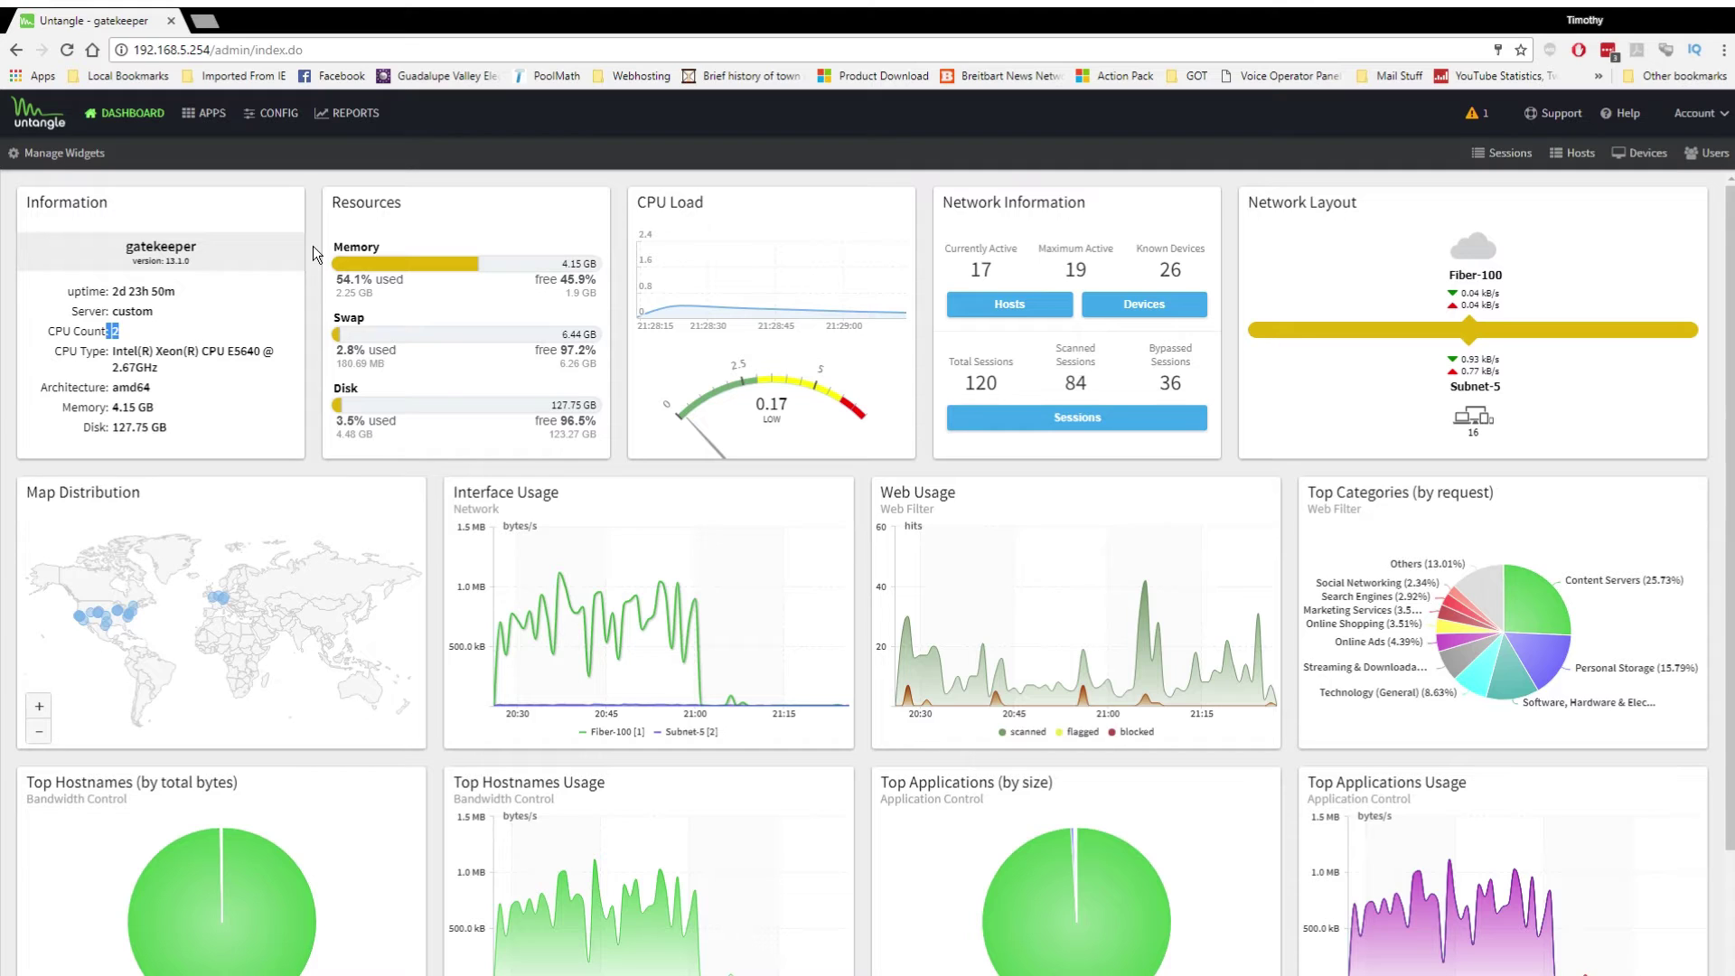
click(203, 340)
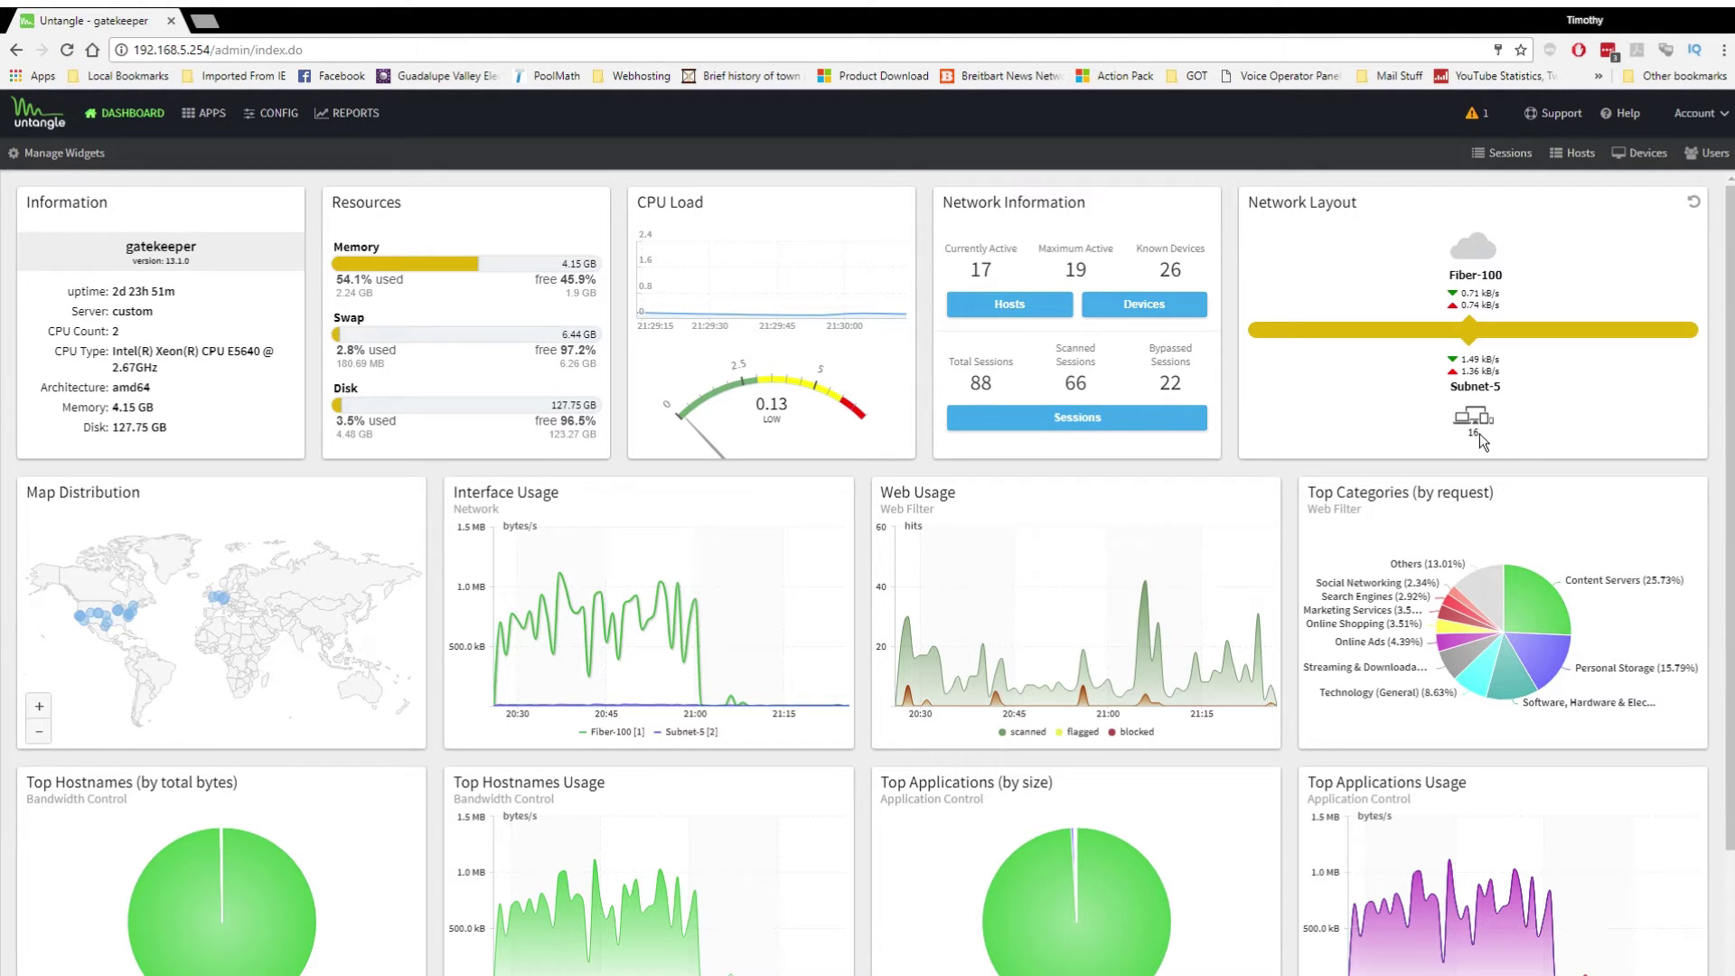
mouse_move(150, 592)
mouse_move(96, 627)
mouse_move(221, 607)
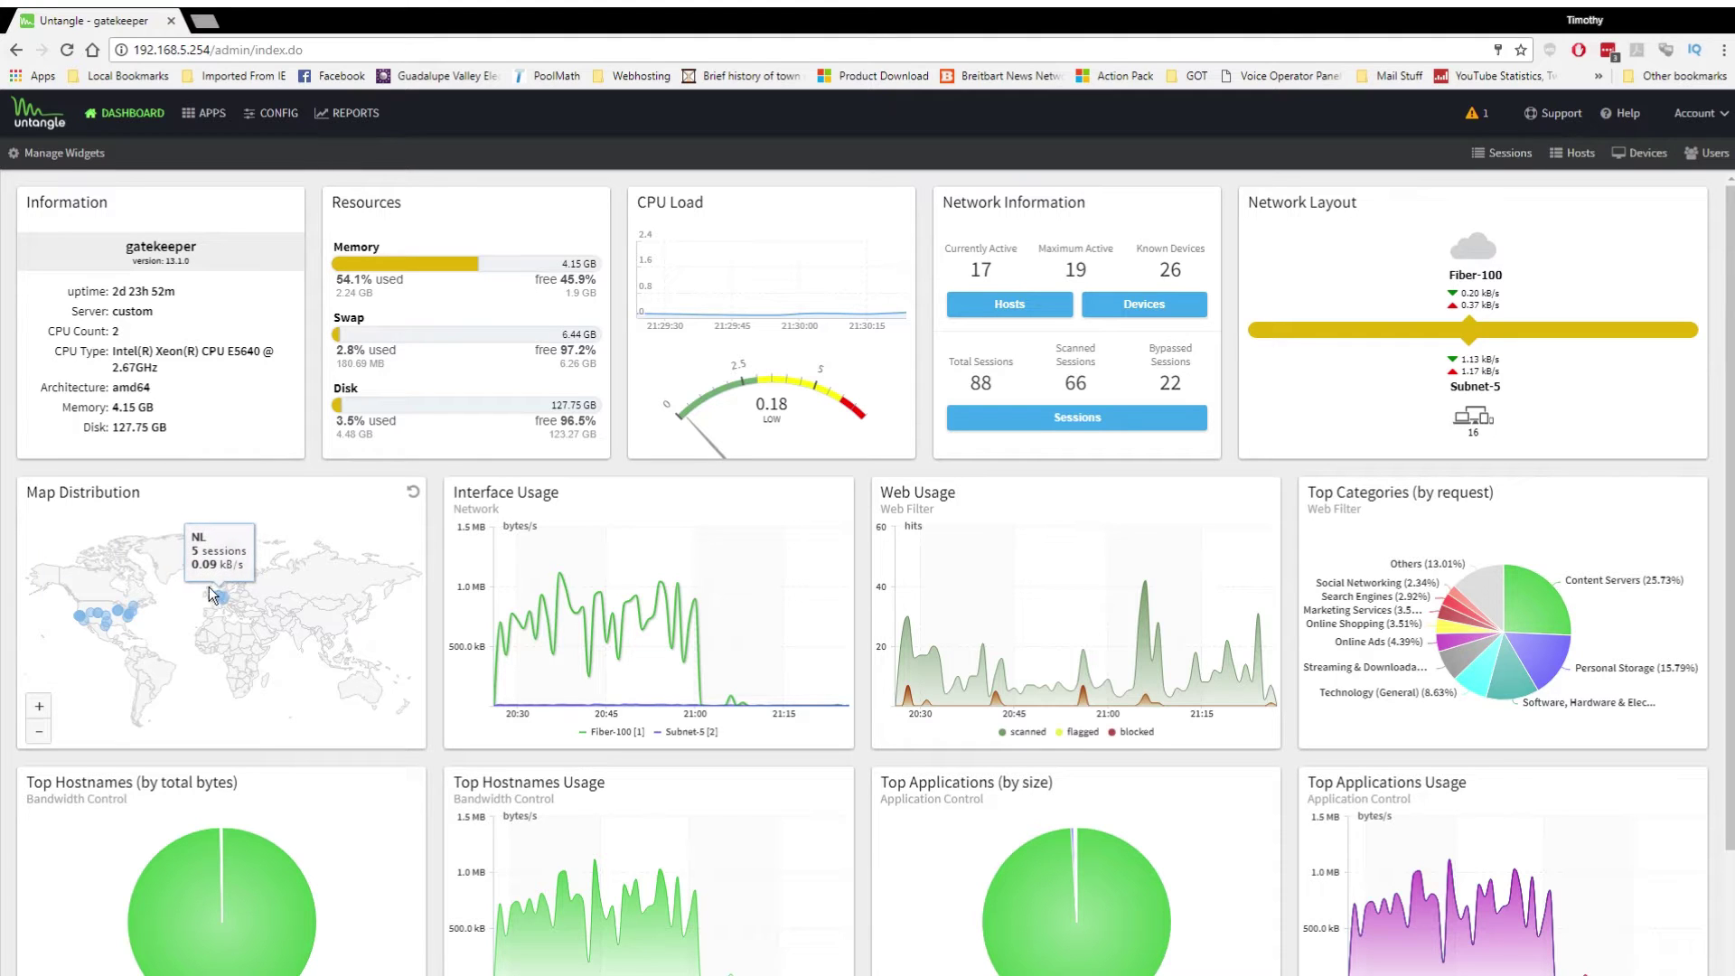
mouse_move(535, 614)
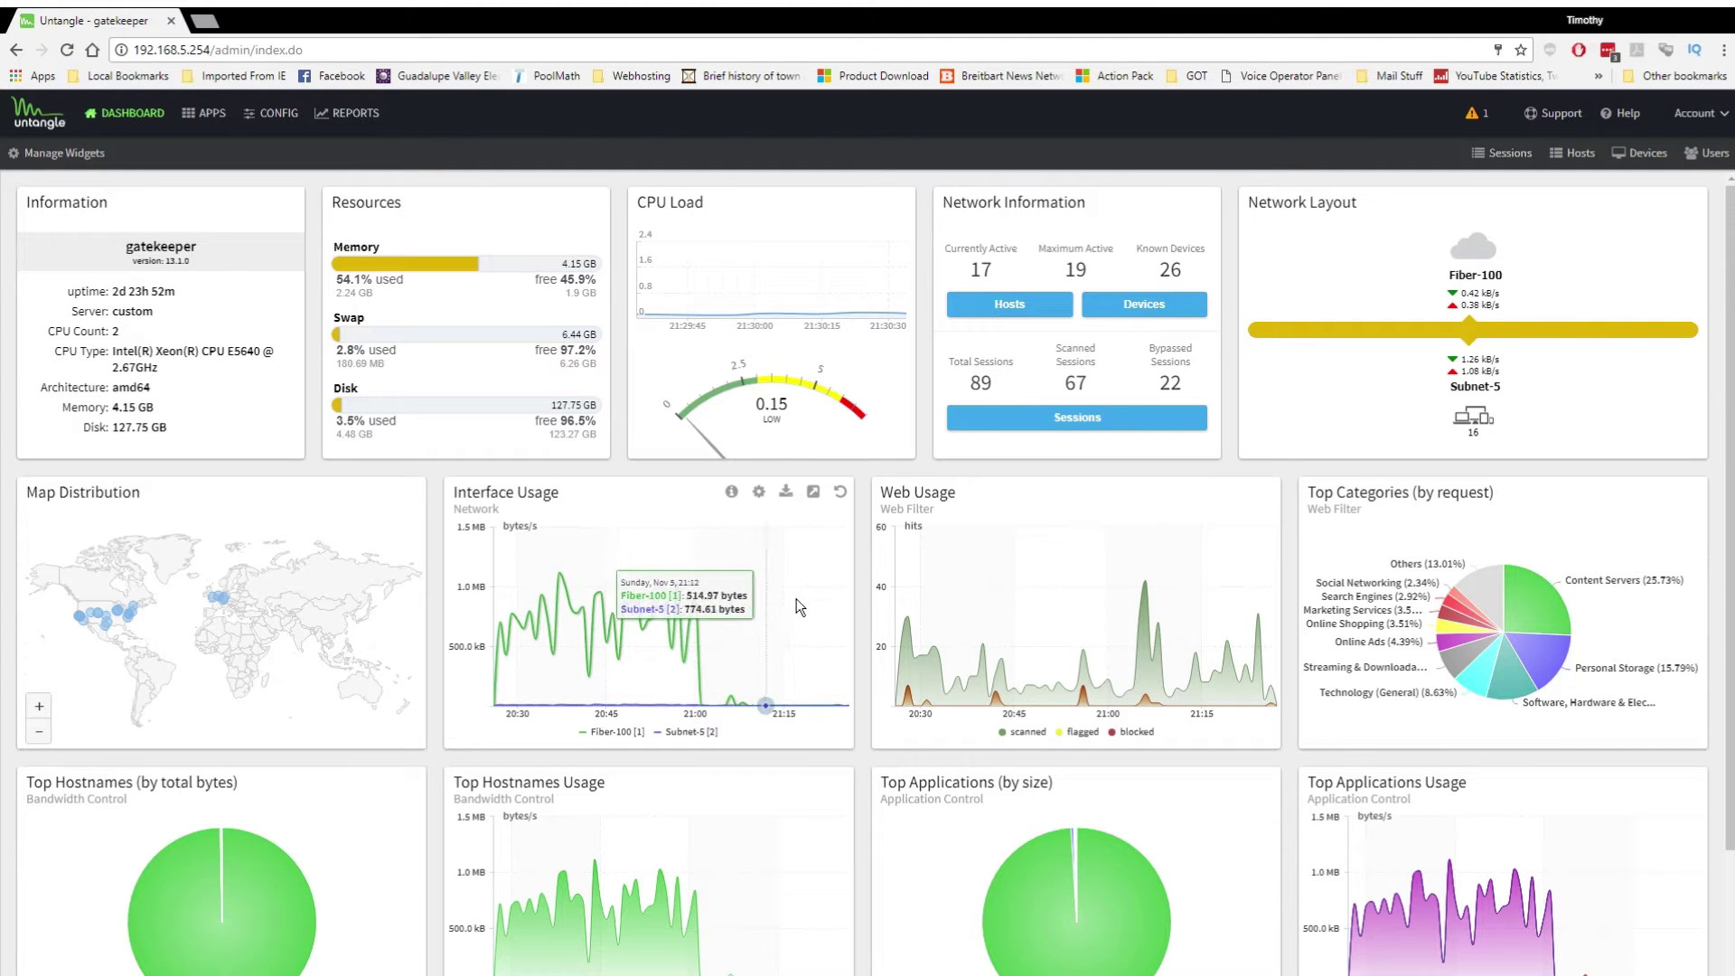
Open speedtest.net in a new browser tab and run a connection speed test
click(205, 20)
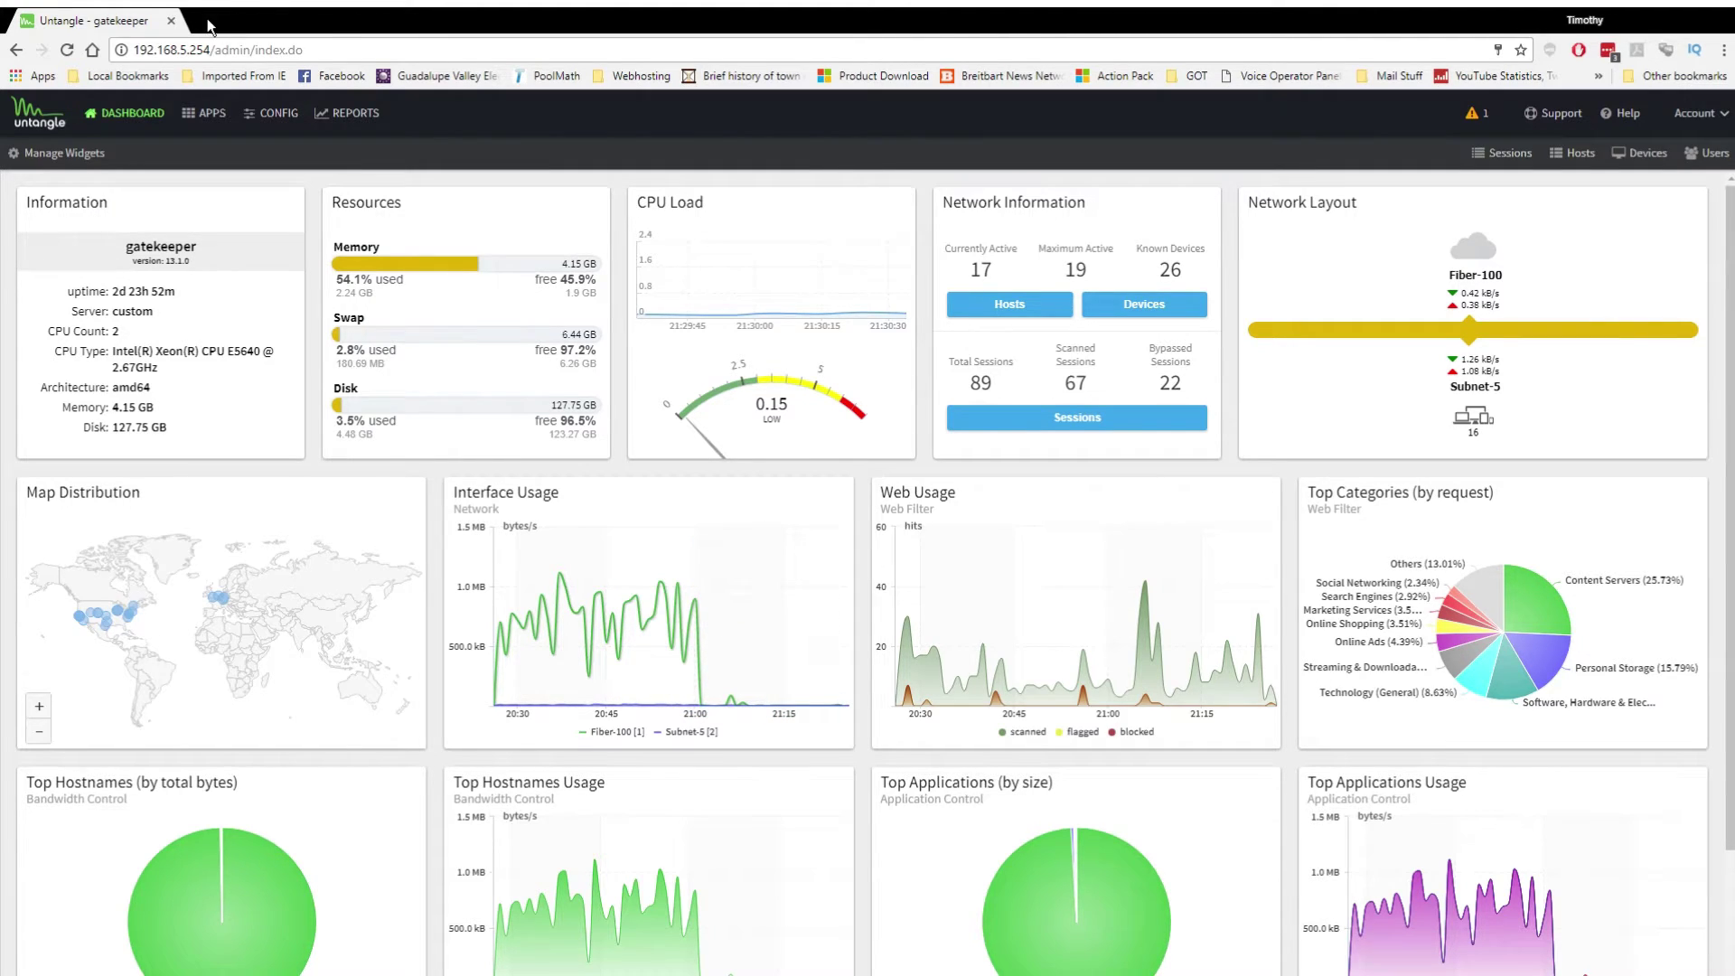
text(speedtest.net)
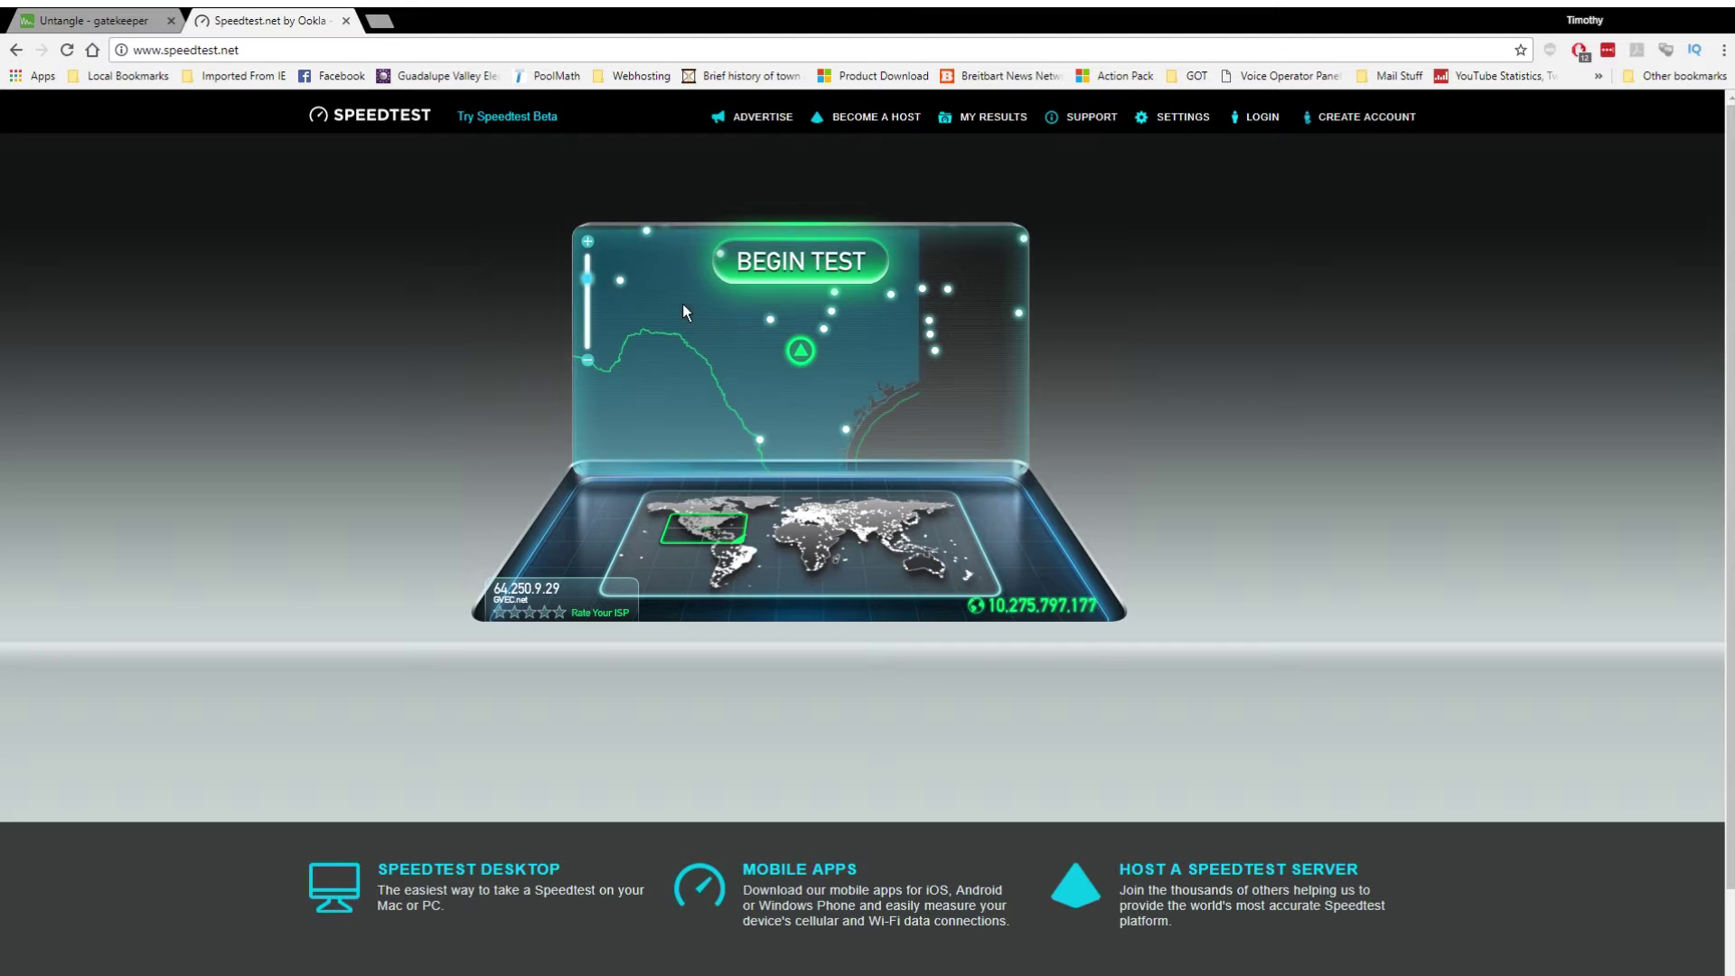
click(807, 269)
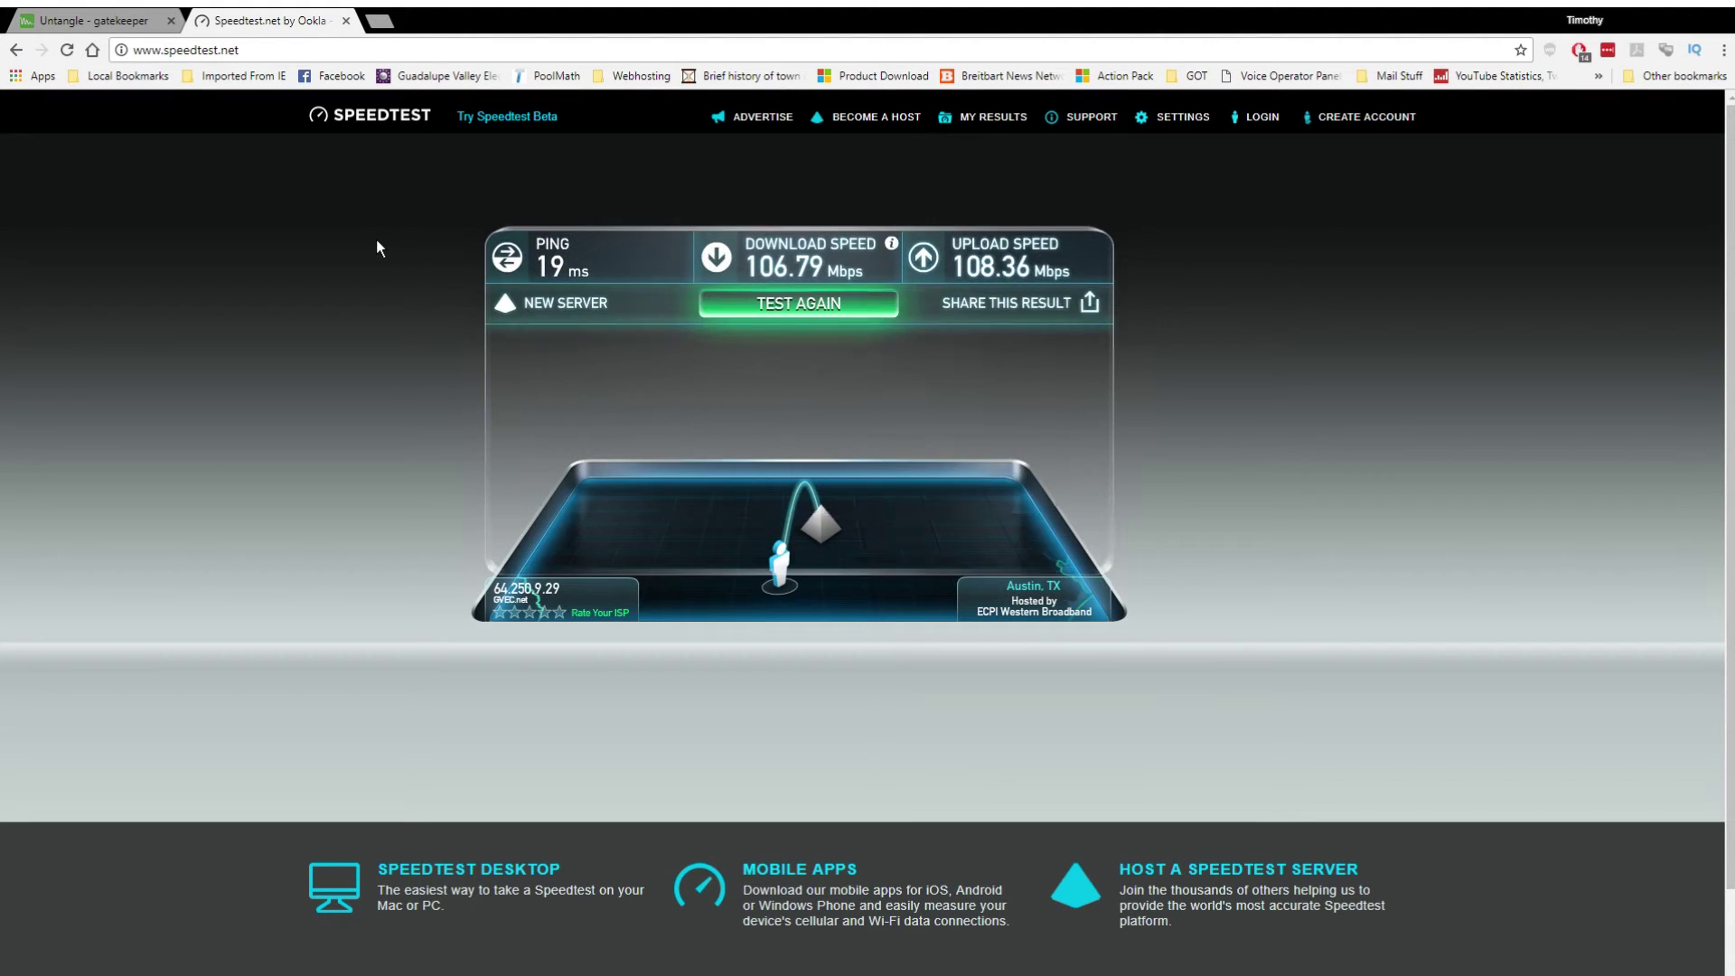
Return to the Untangle dashboard and examine the Top Applications, Interface Usage and Top Applications Usage charts
click(86, 25)
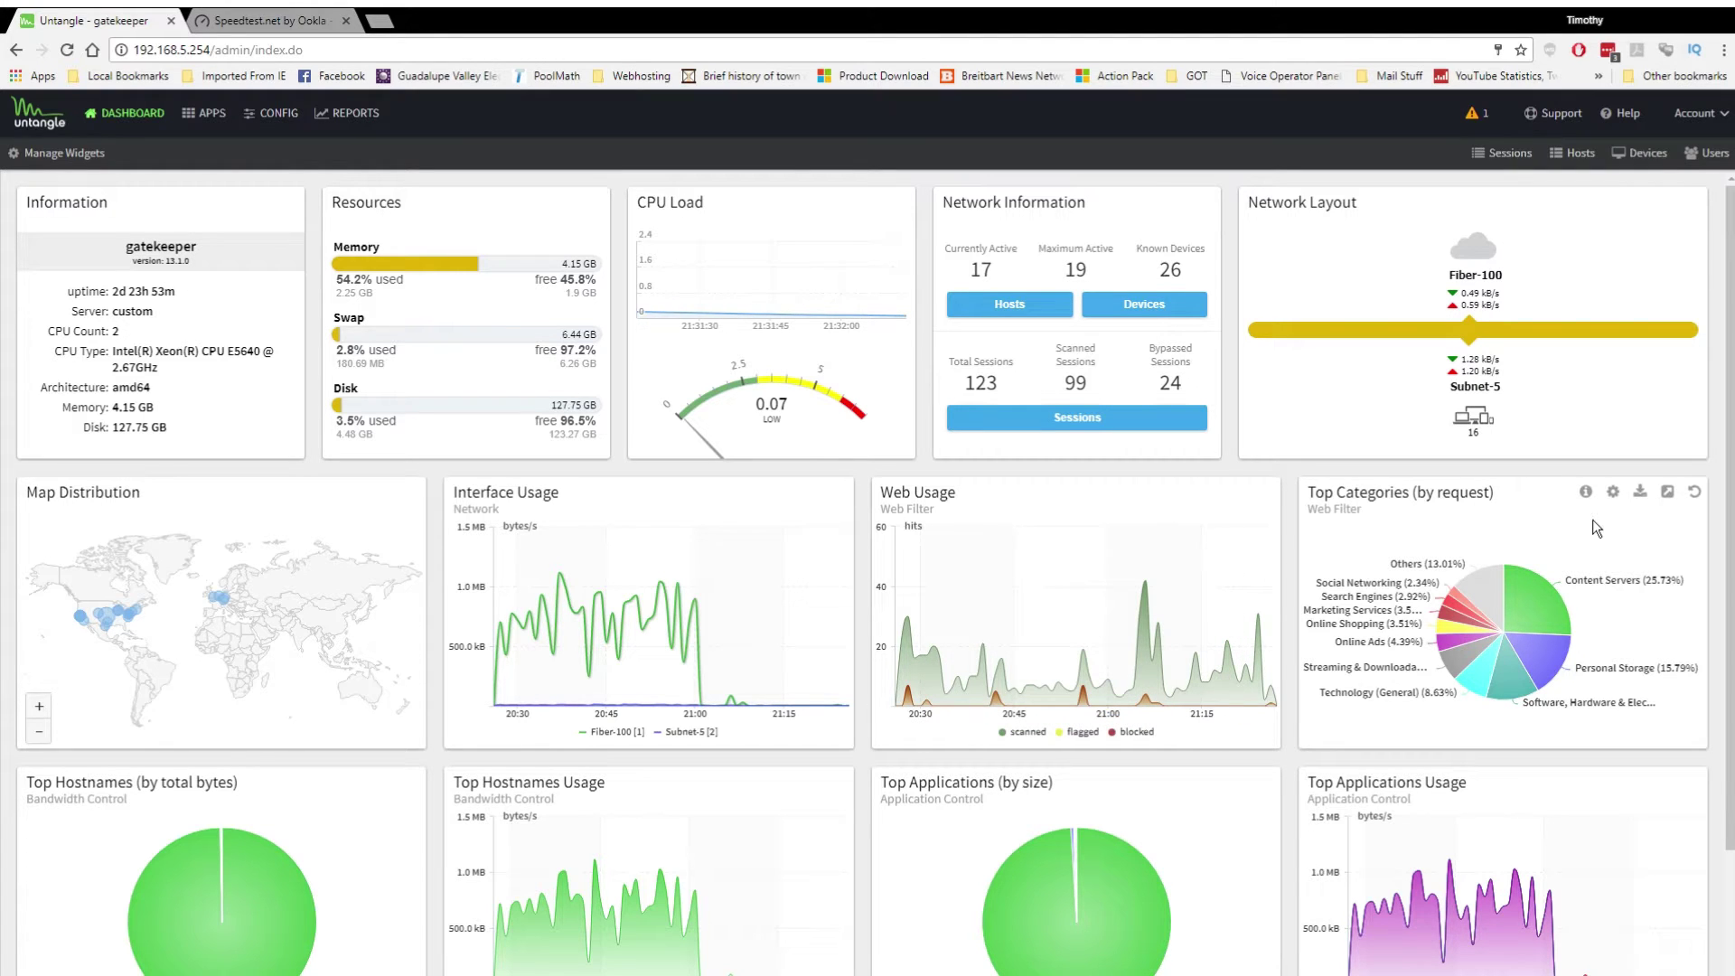
scroll(1596, 571, down, 1)
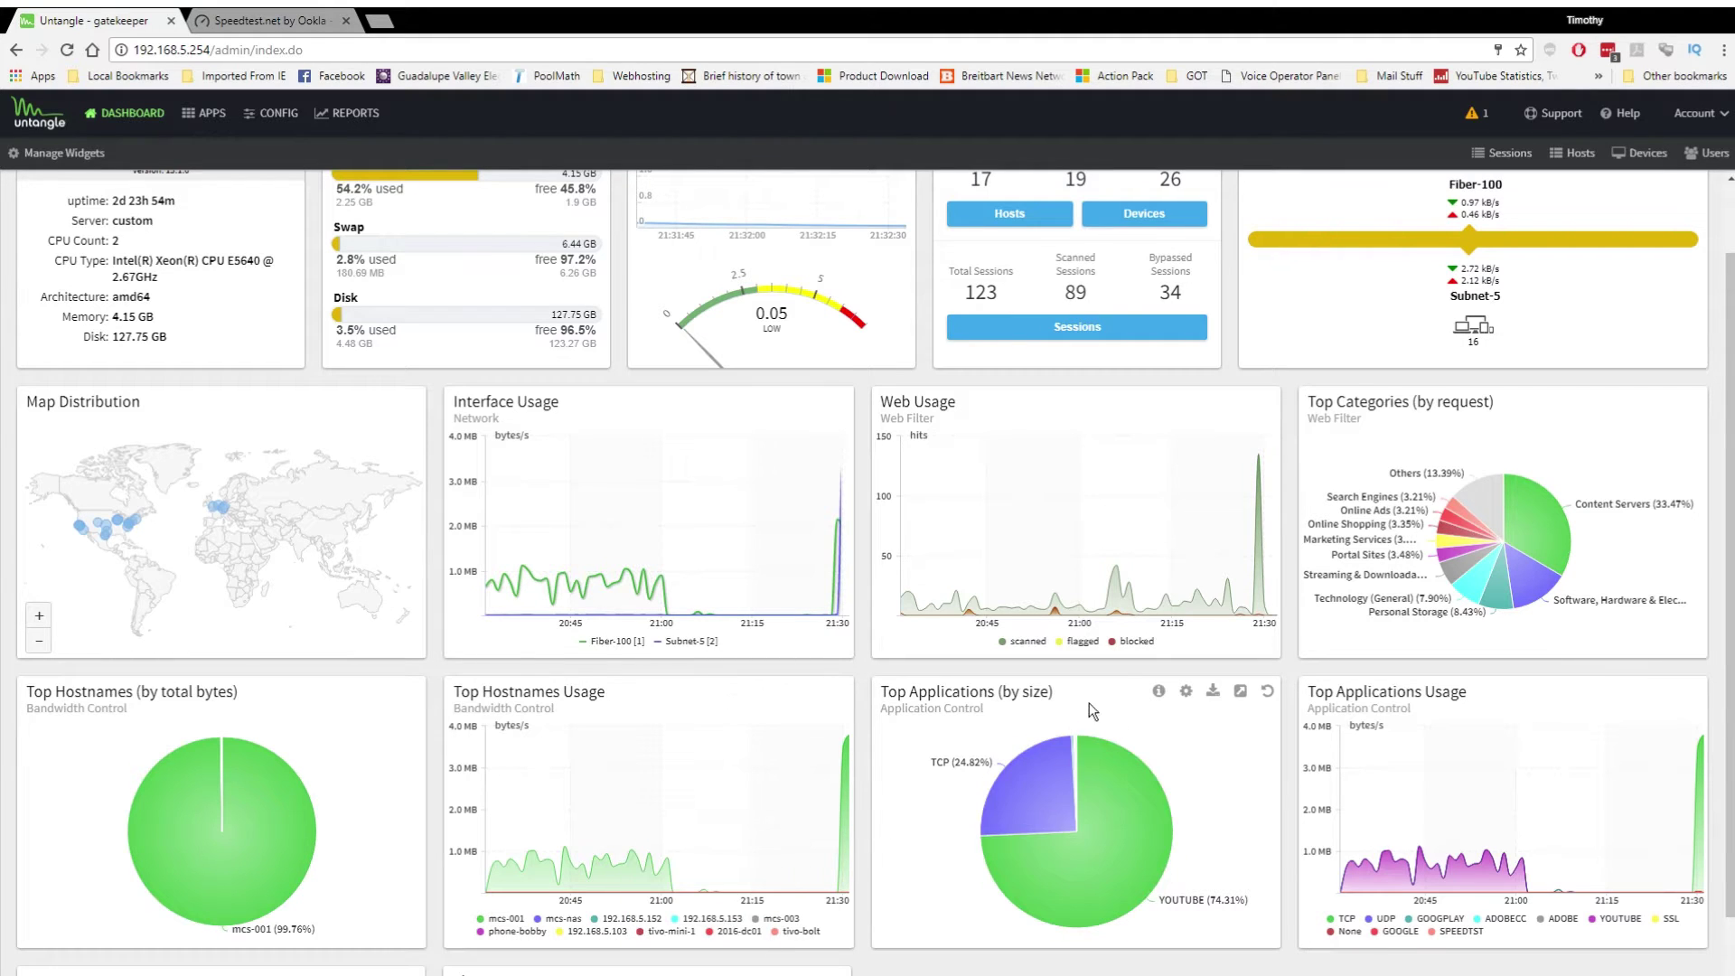
mouse_move(1039, 789)
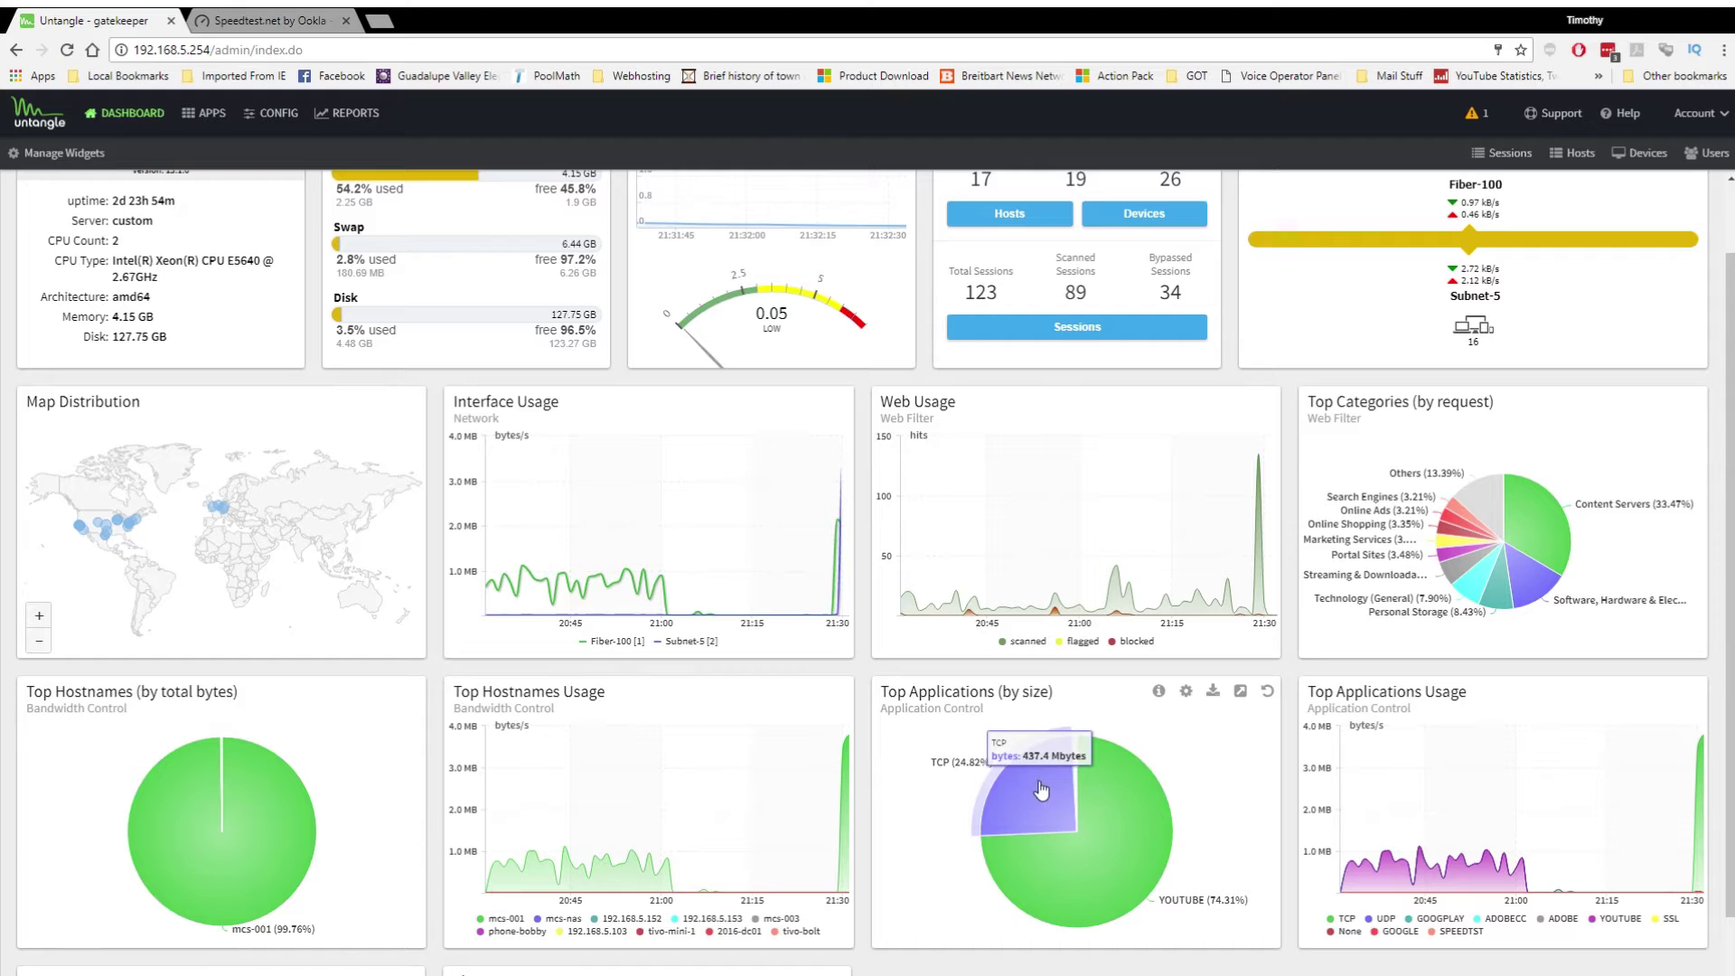
mouse_move(1094, 803)
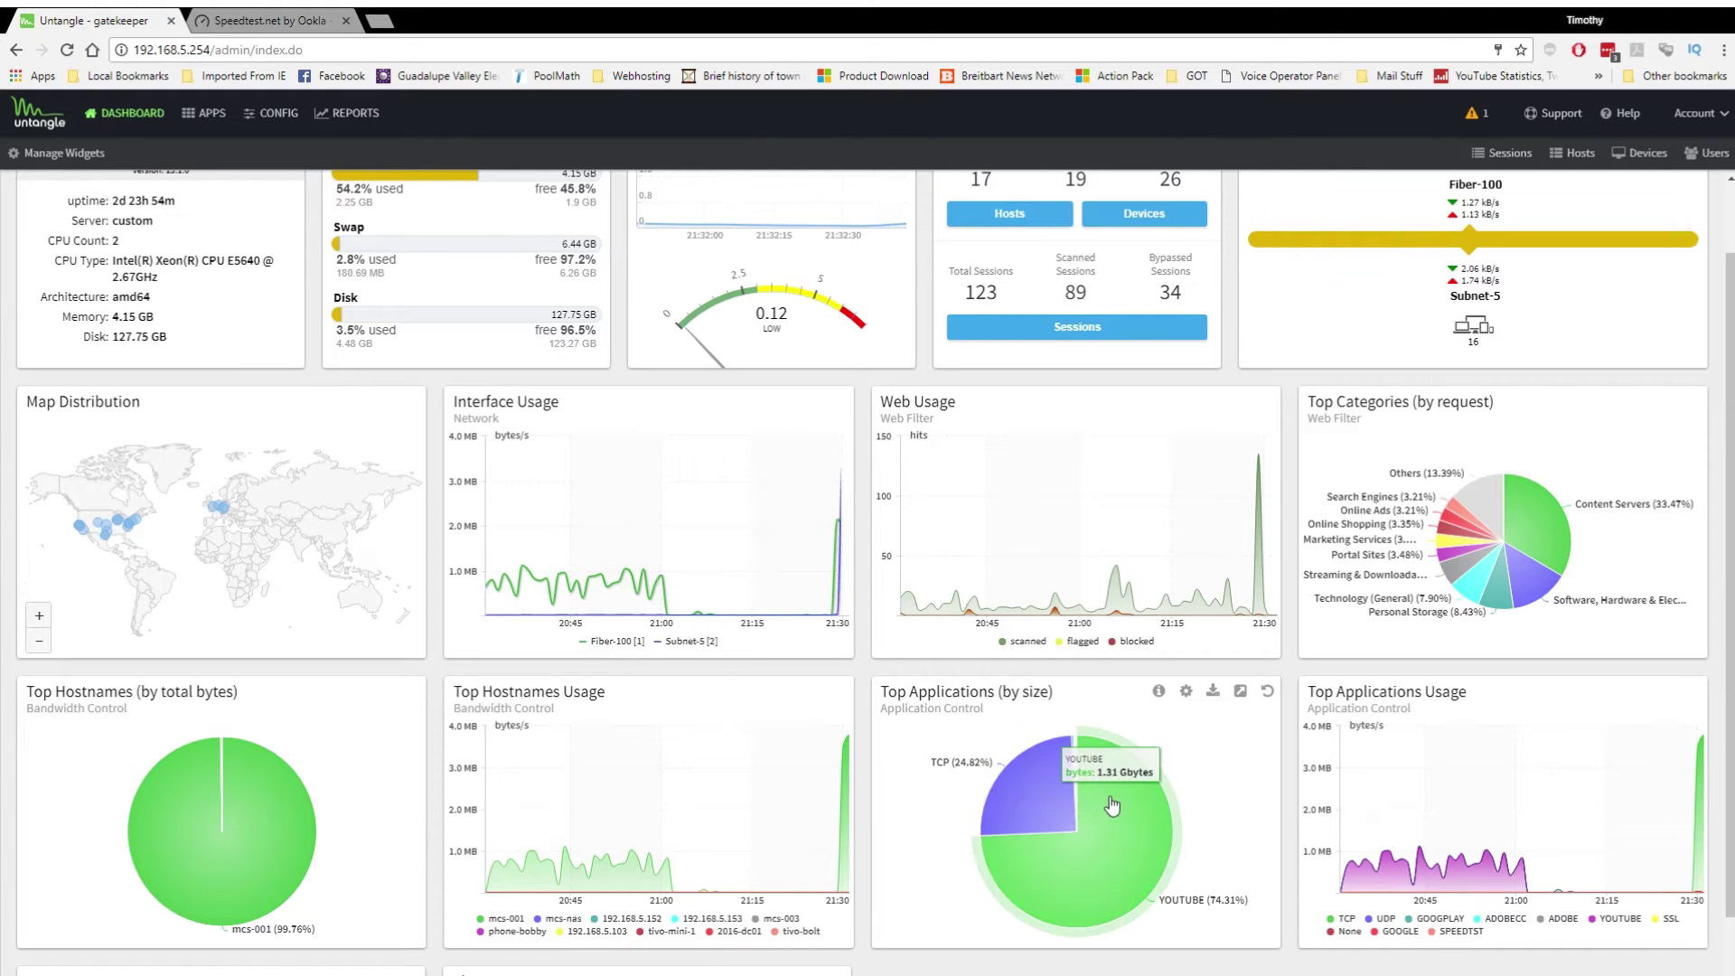
mouse_move(1361, 868)
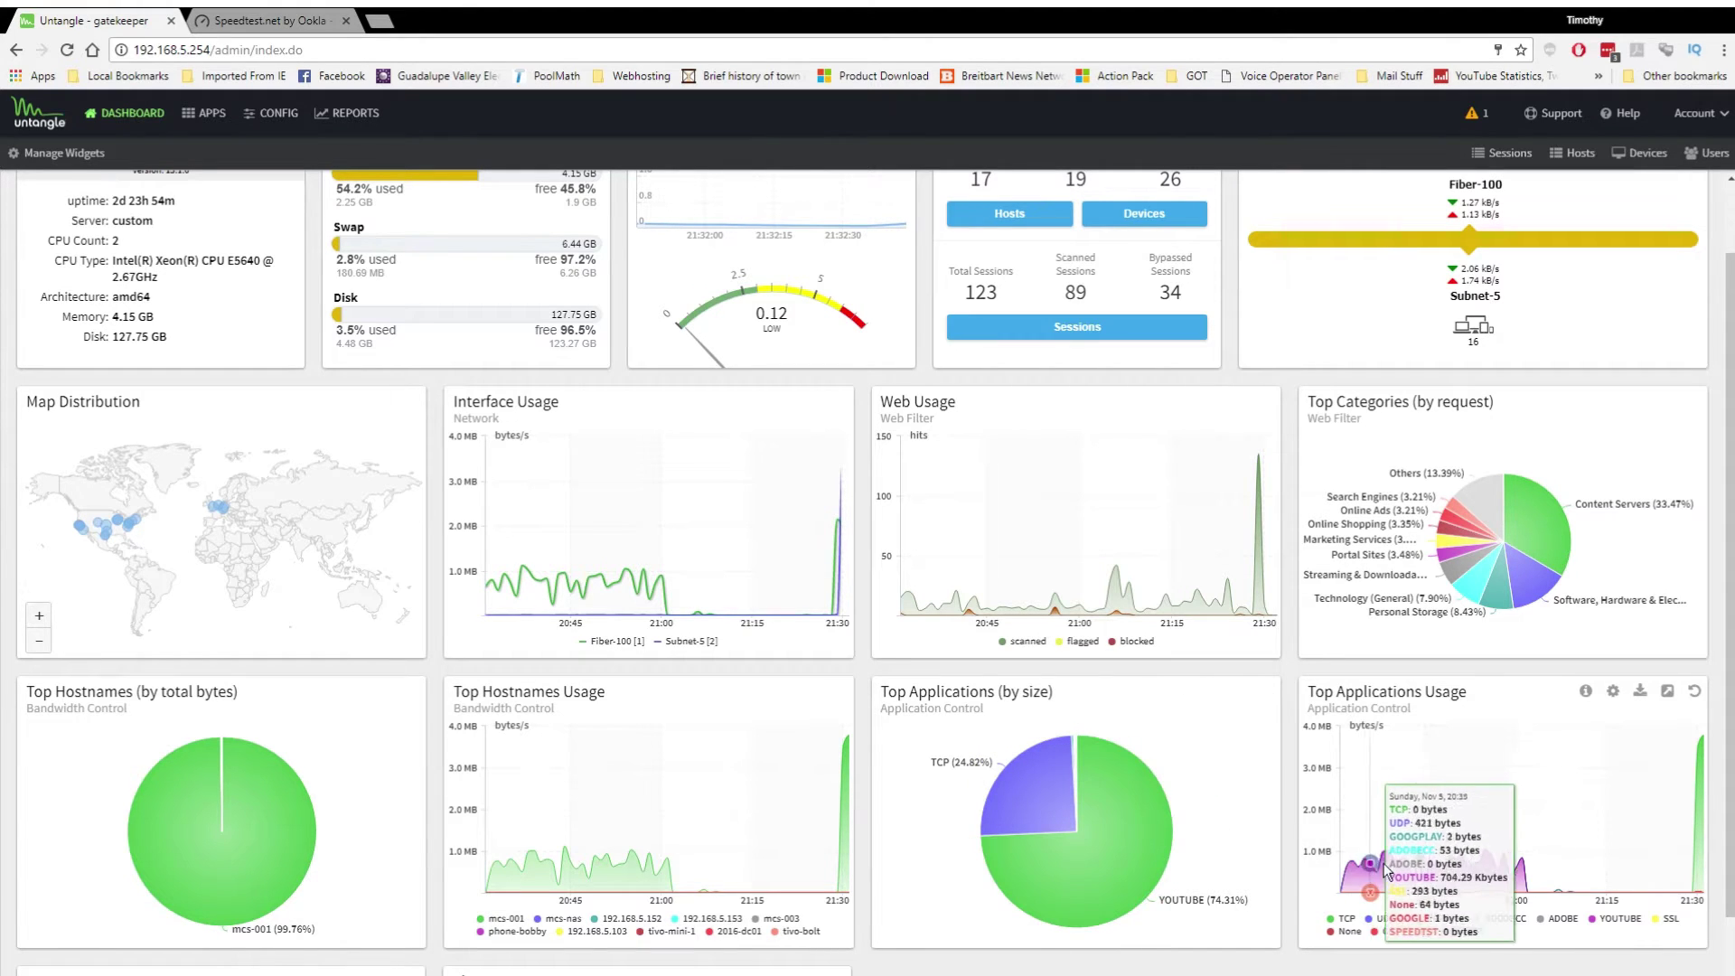
mouse_move(837, 526)
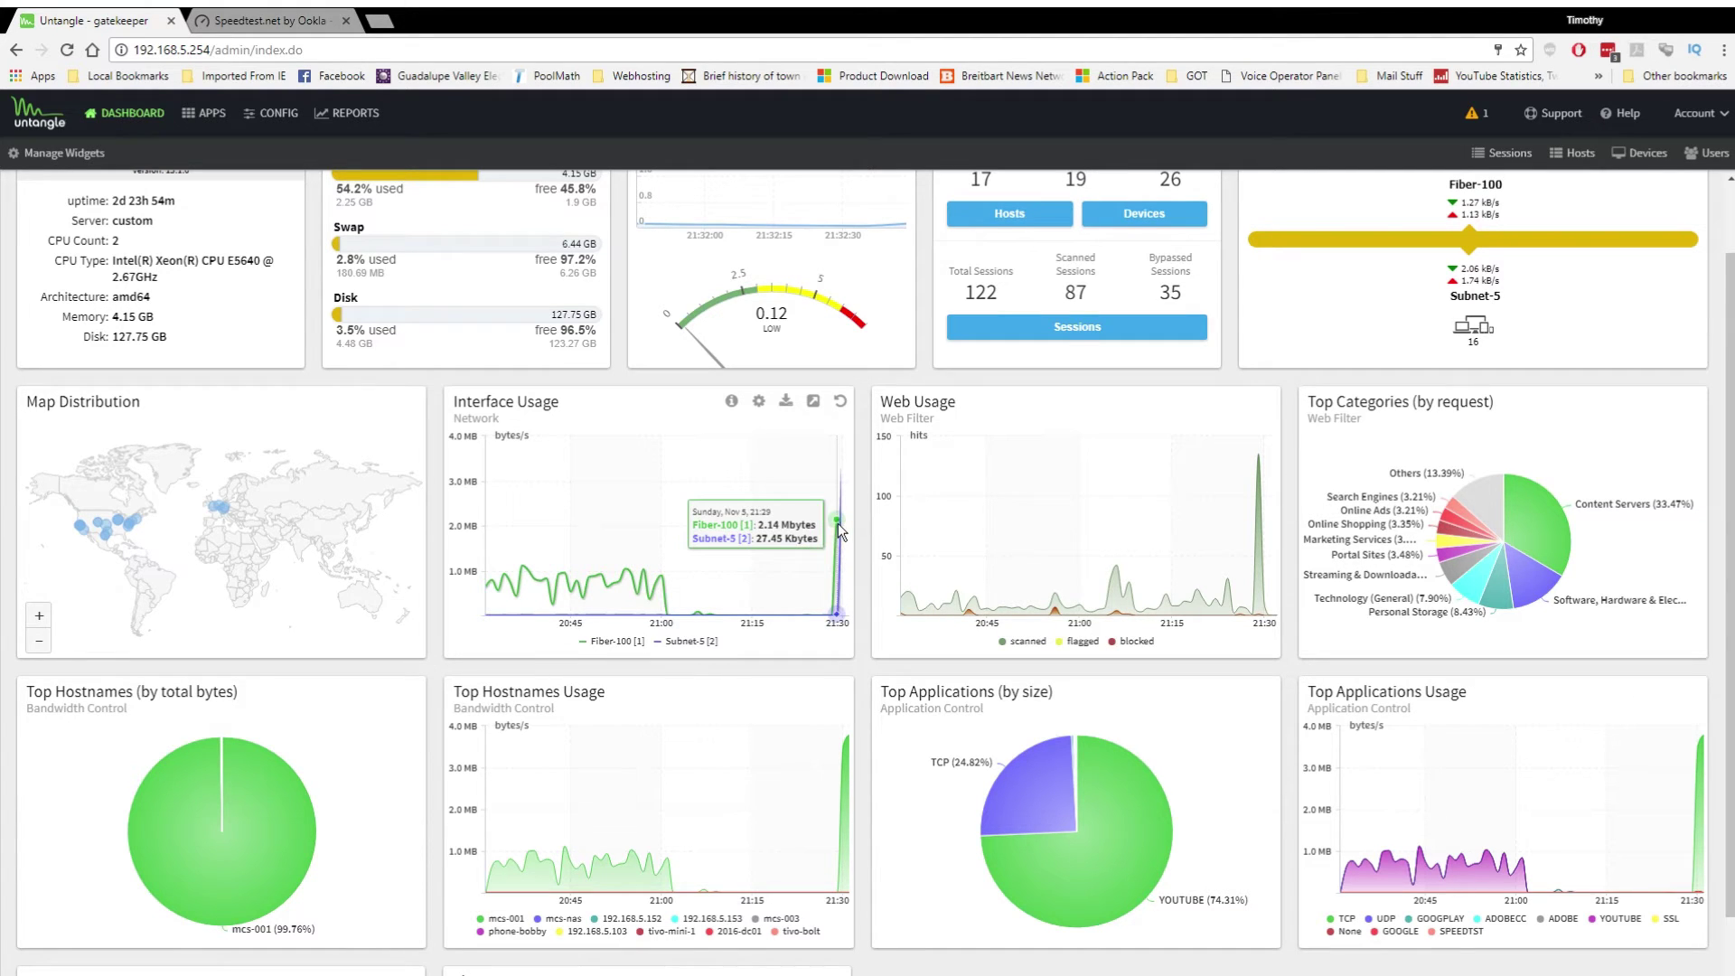
mouse_move(1670, 833)
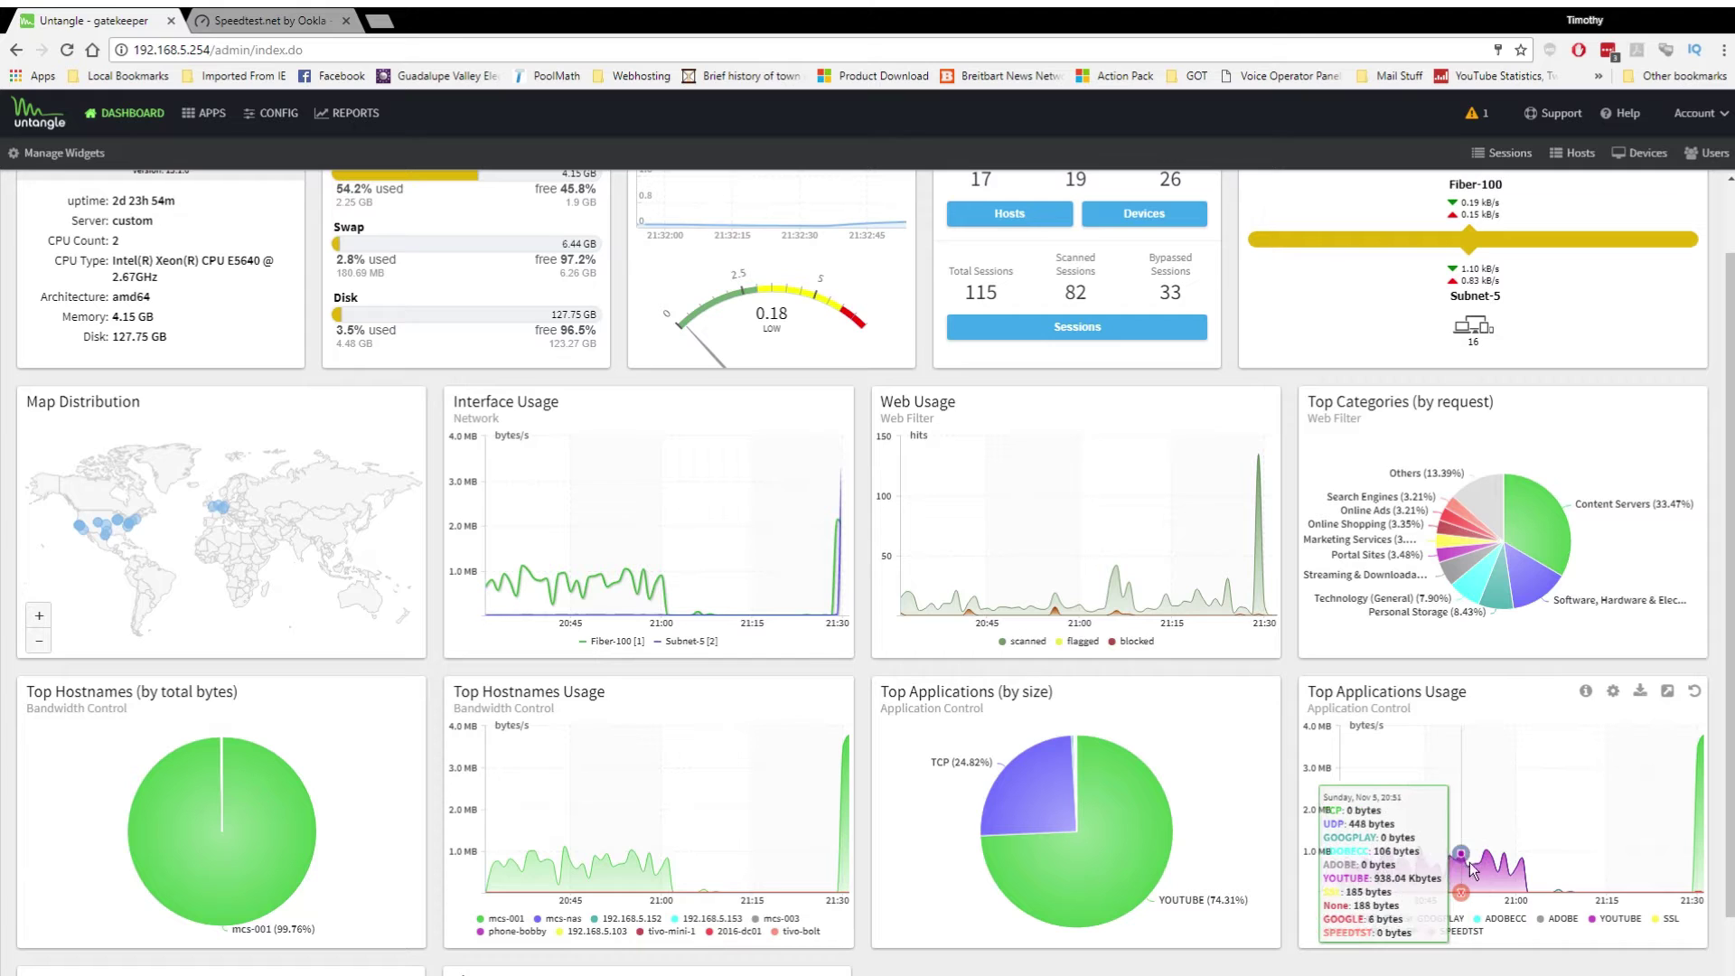
scroll(1298, 826, down, 3)
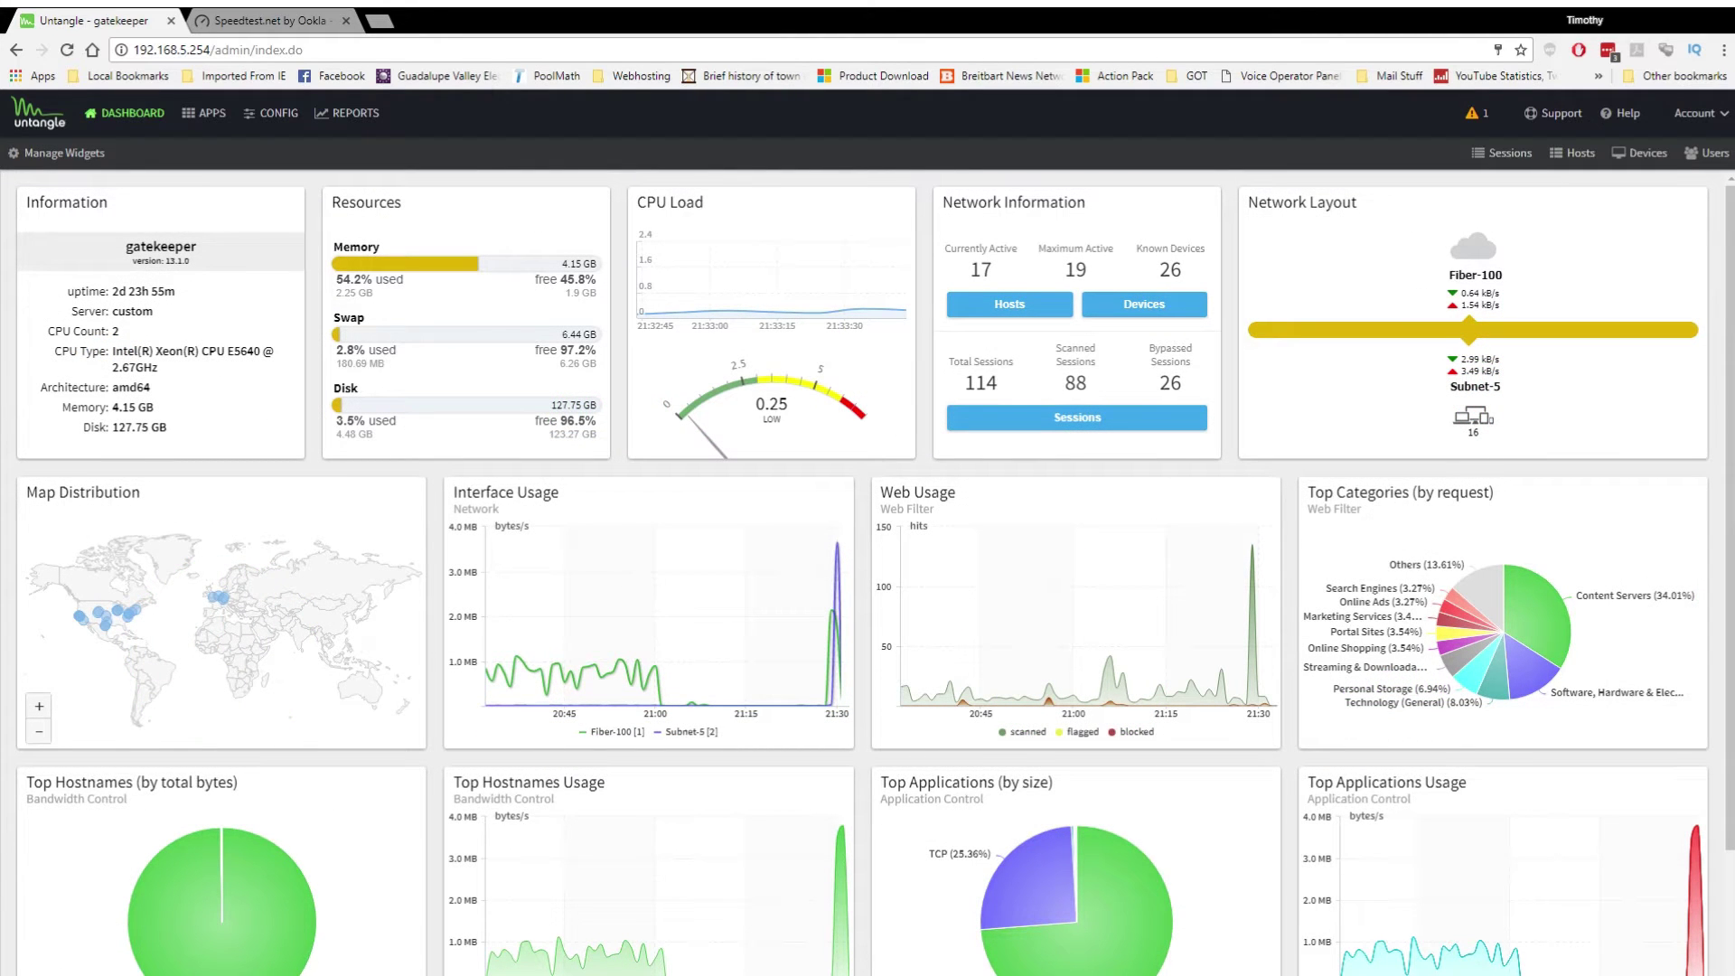
Review the dashboard's widget management list and the Interface Usage widget's settings, closing both without changes
click(78, 153)
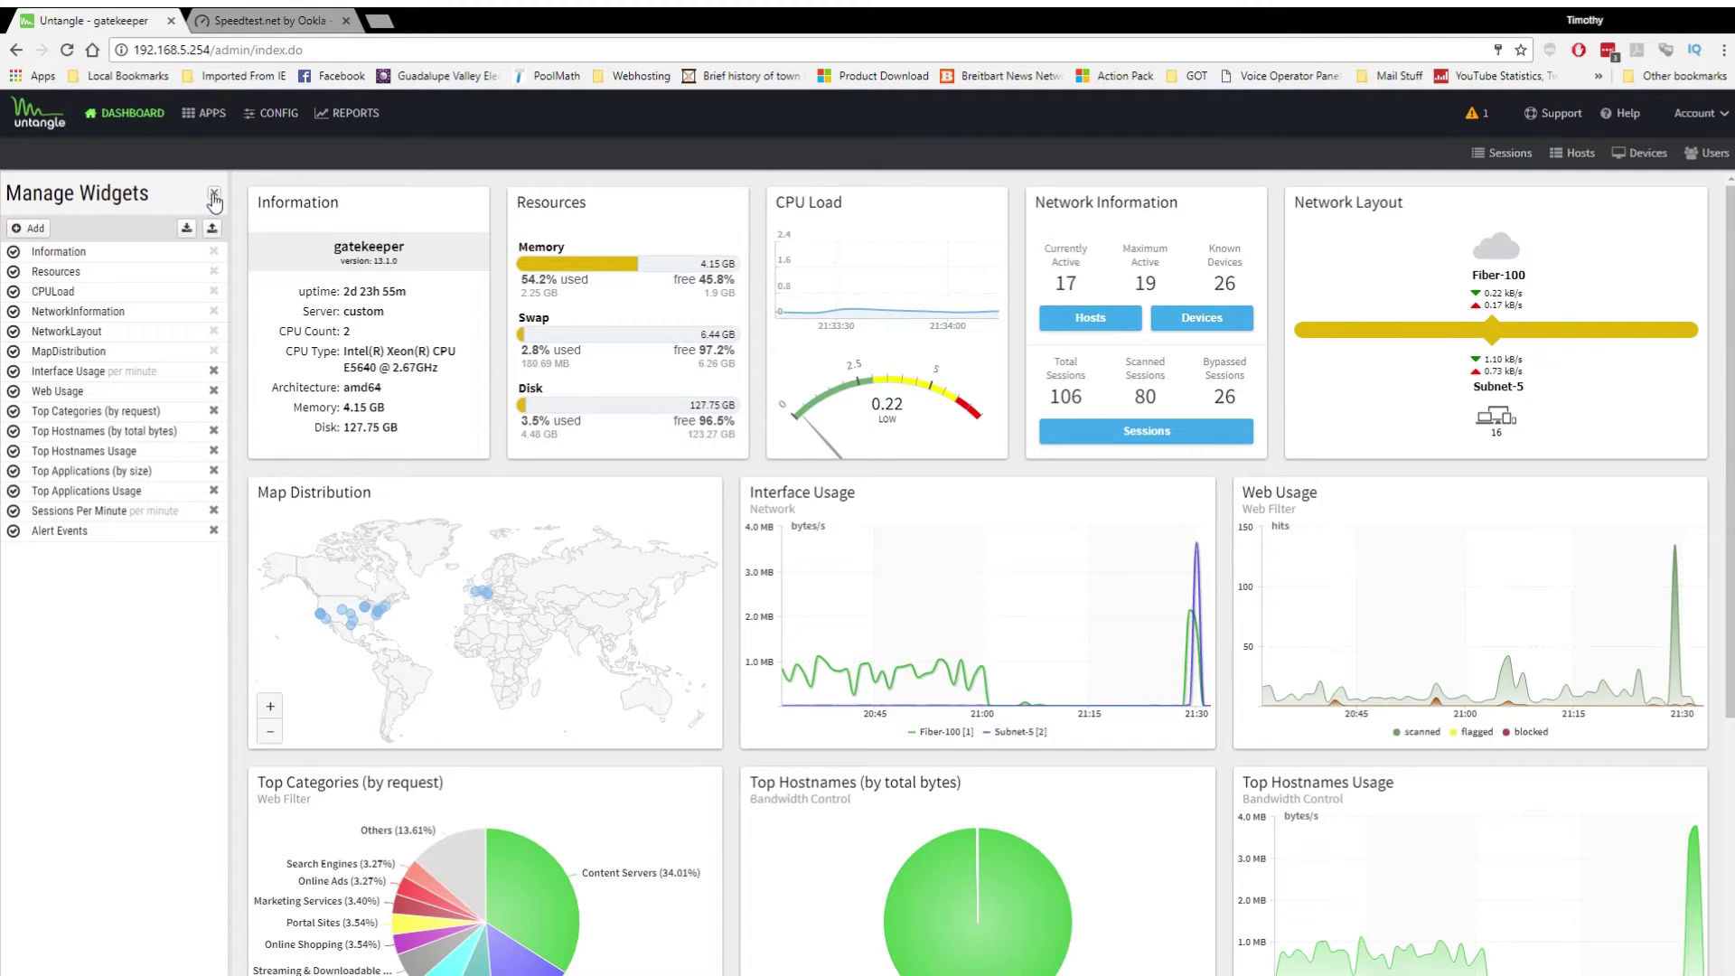
click(214, 196)
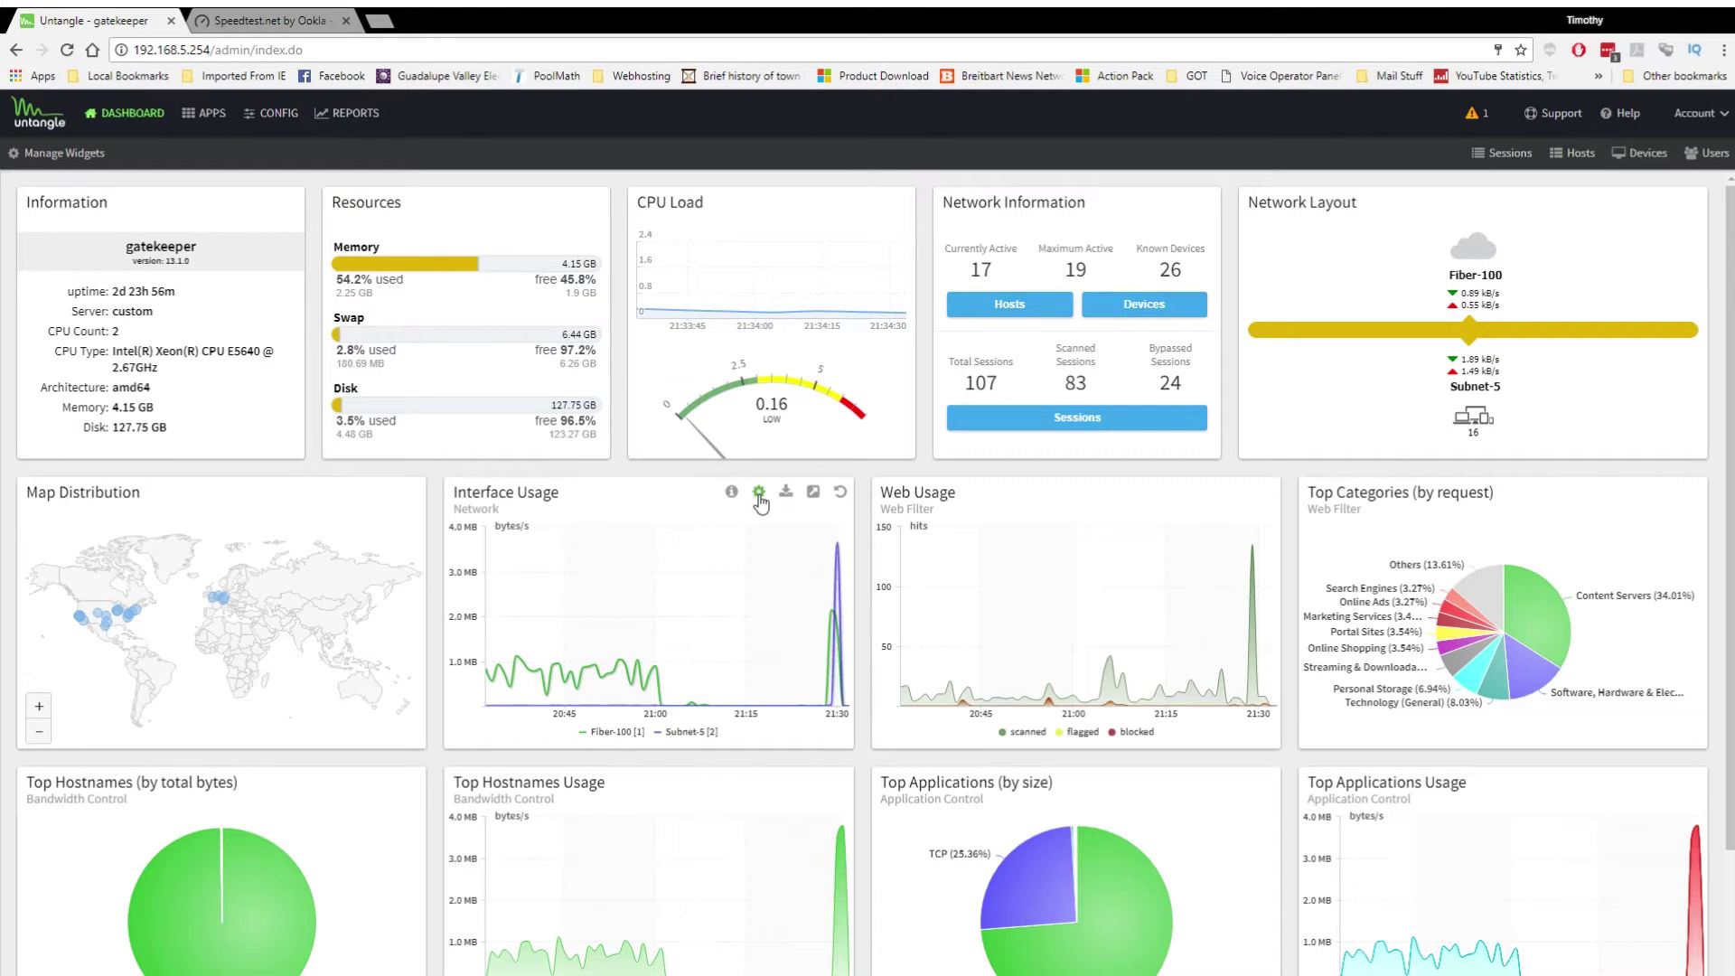
click(759, 495)
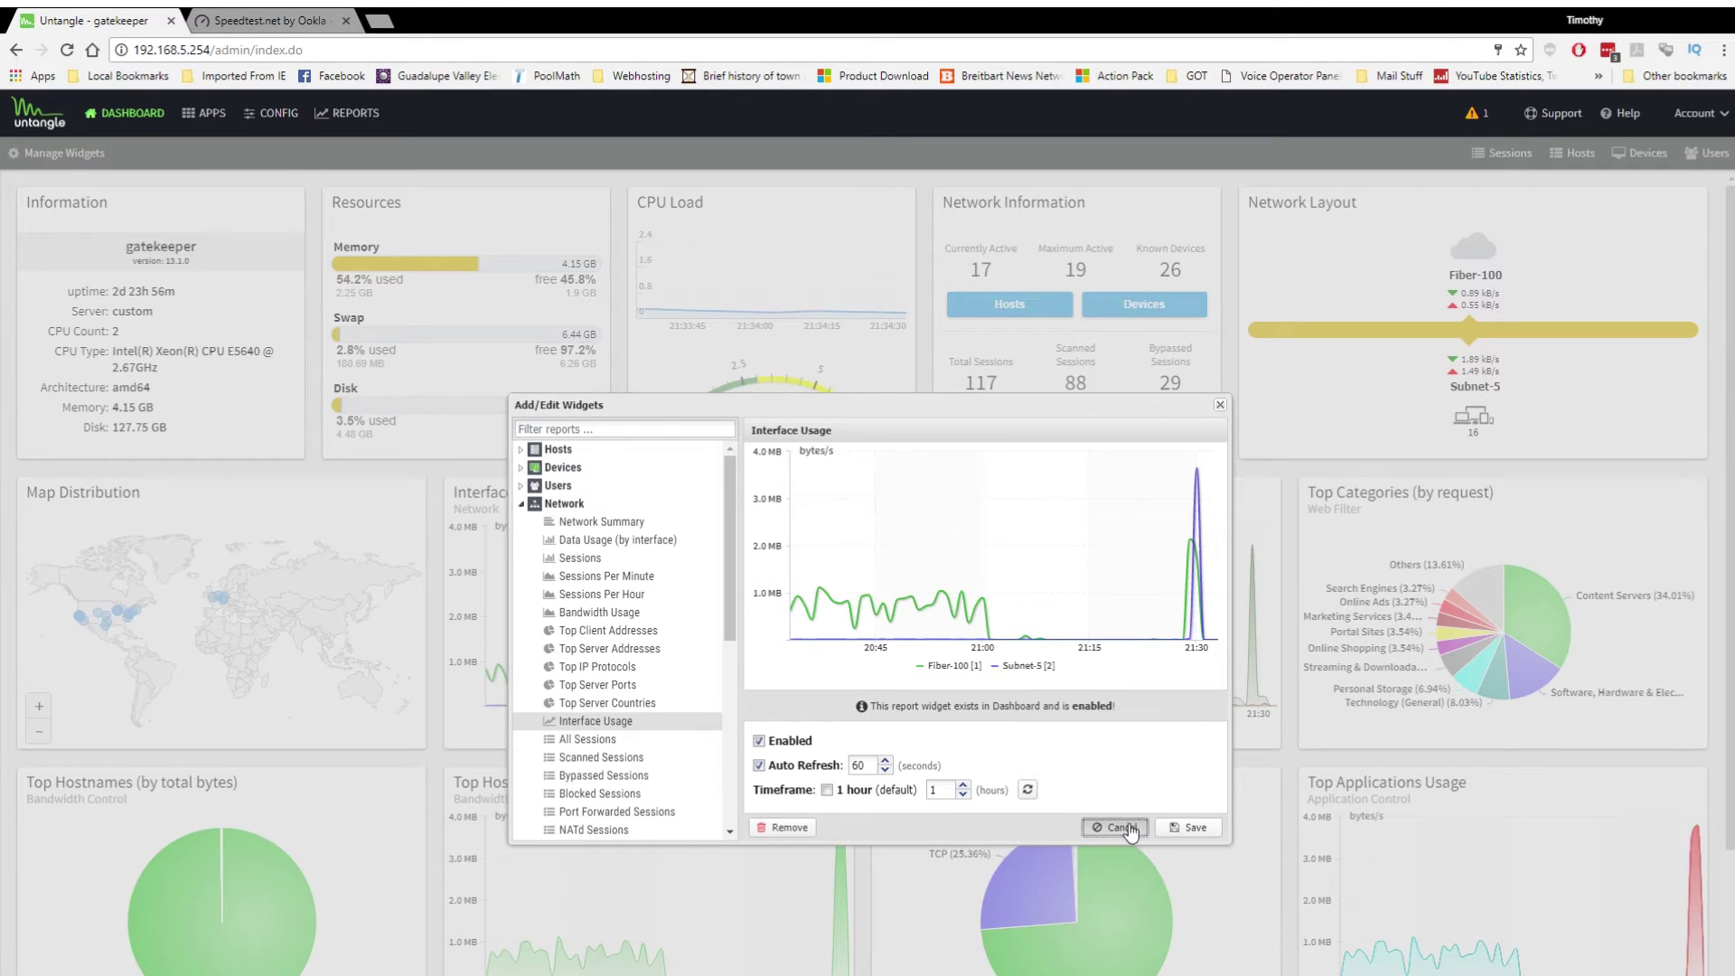
click(1120, 828)
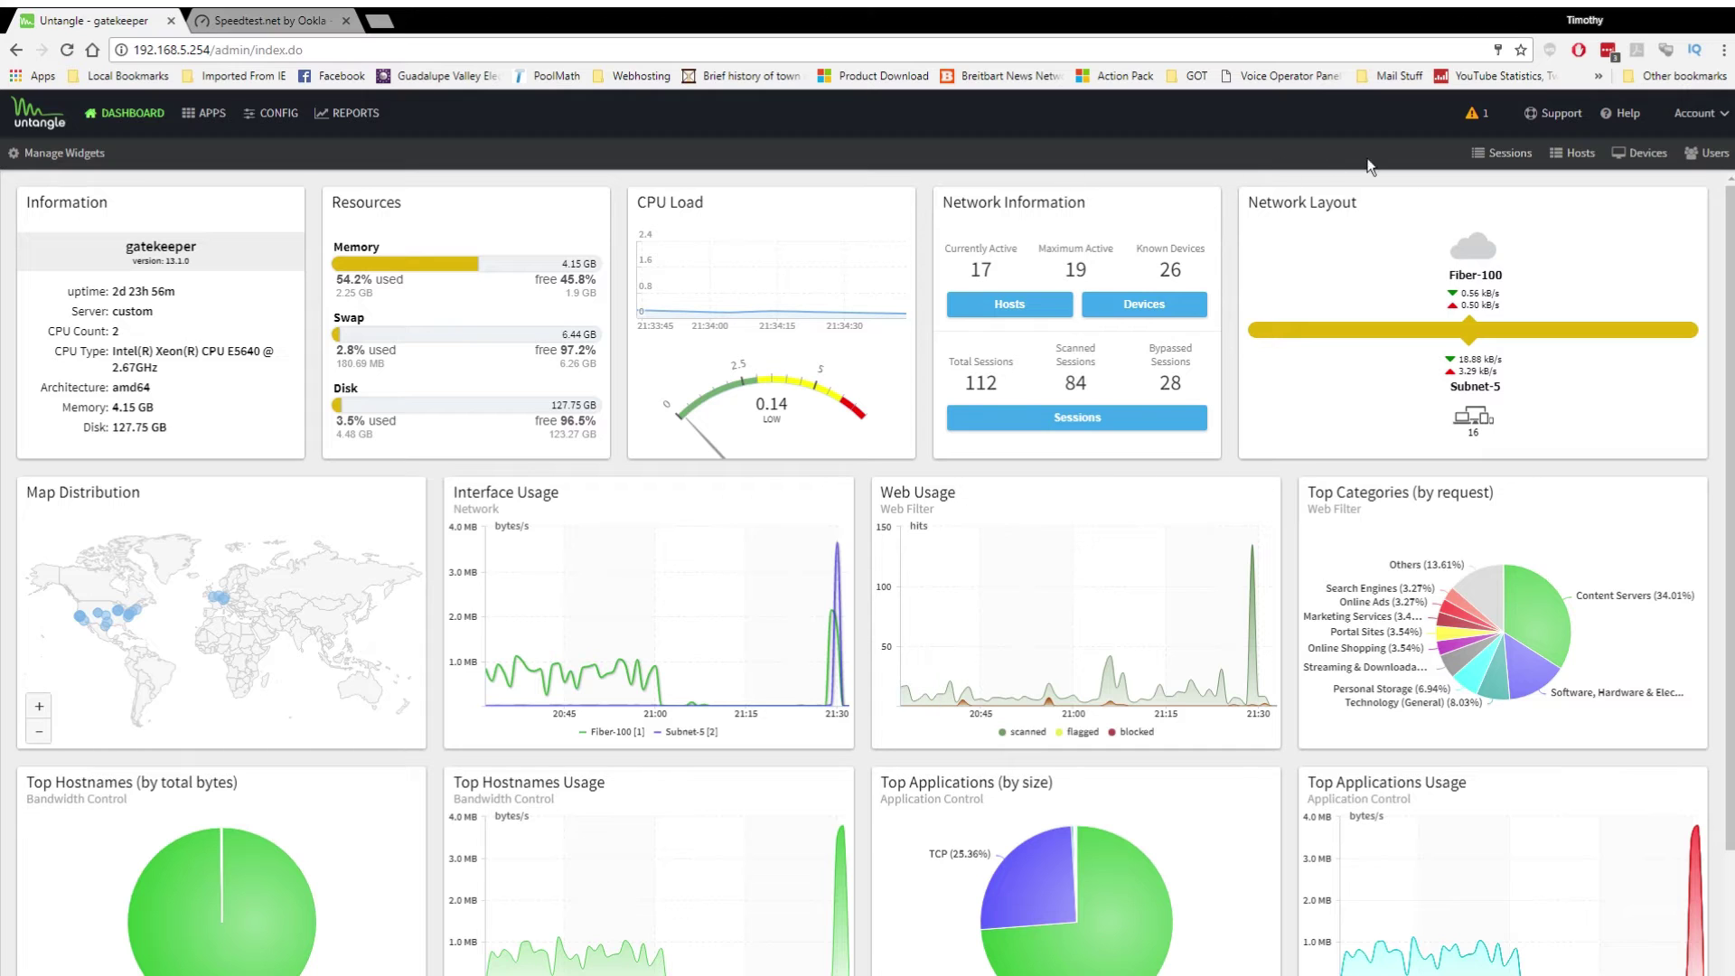
View the current sessions and examine the session details for the tivo-bolt, roku-lr and mcs-nas entries
click(1497, 155)
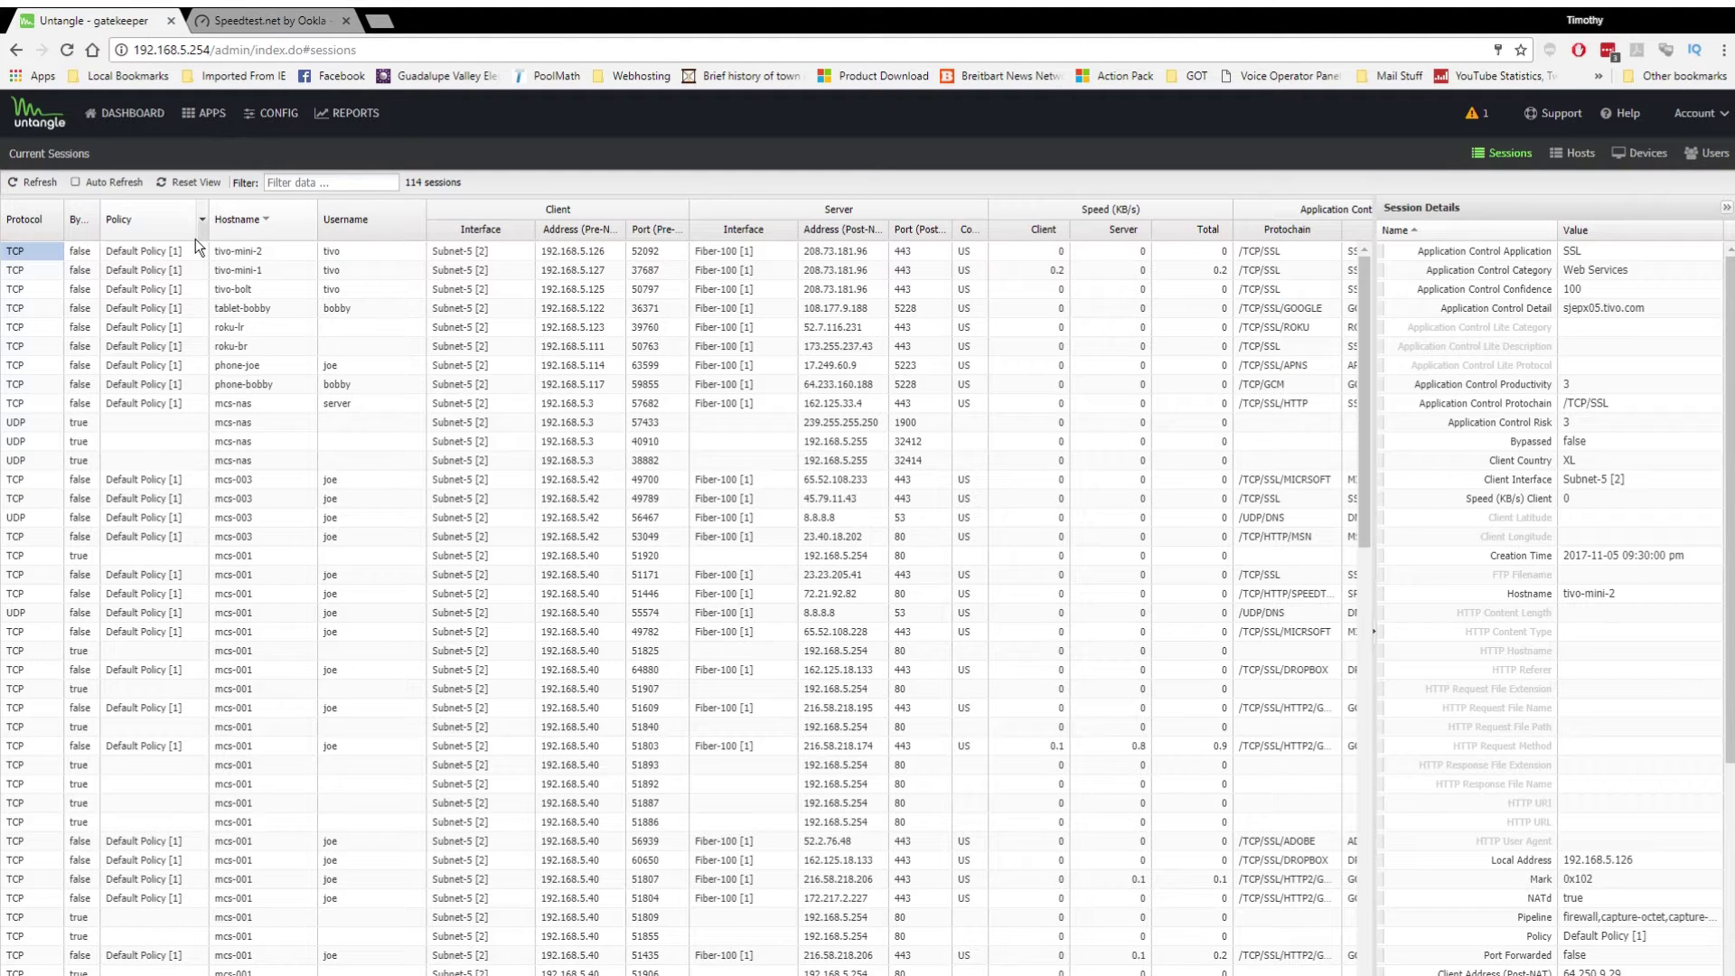
click(41, 291)
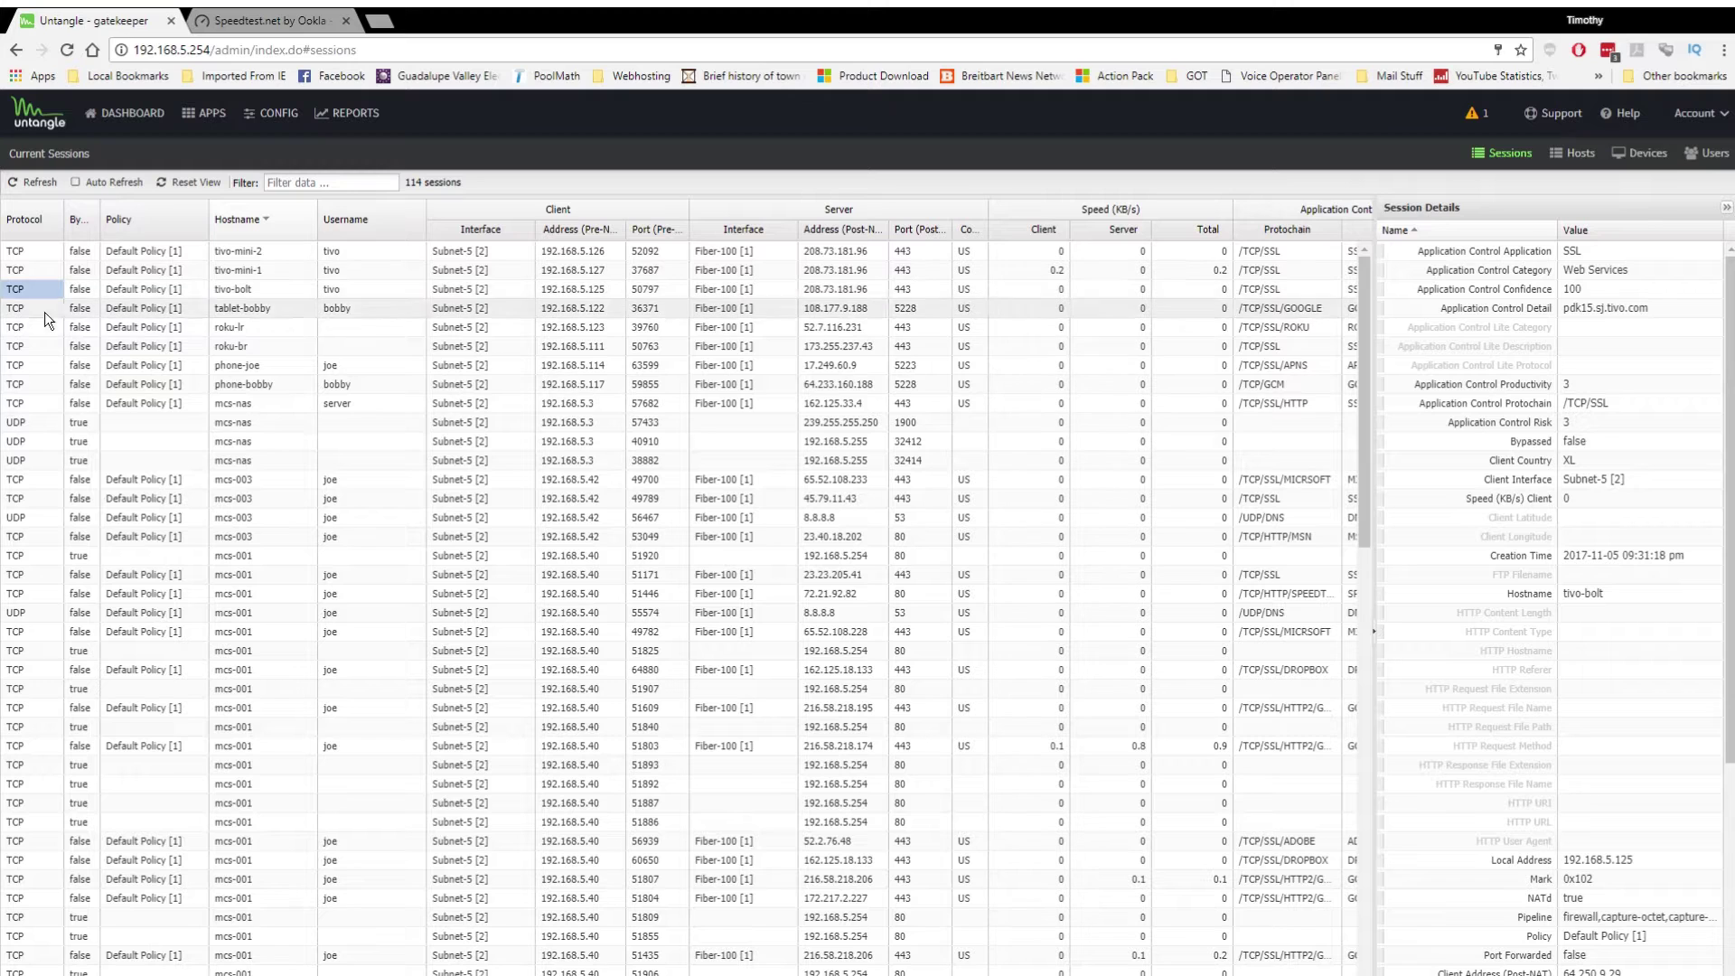
click(34, 326)
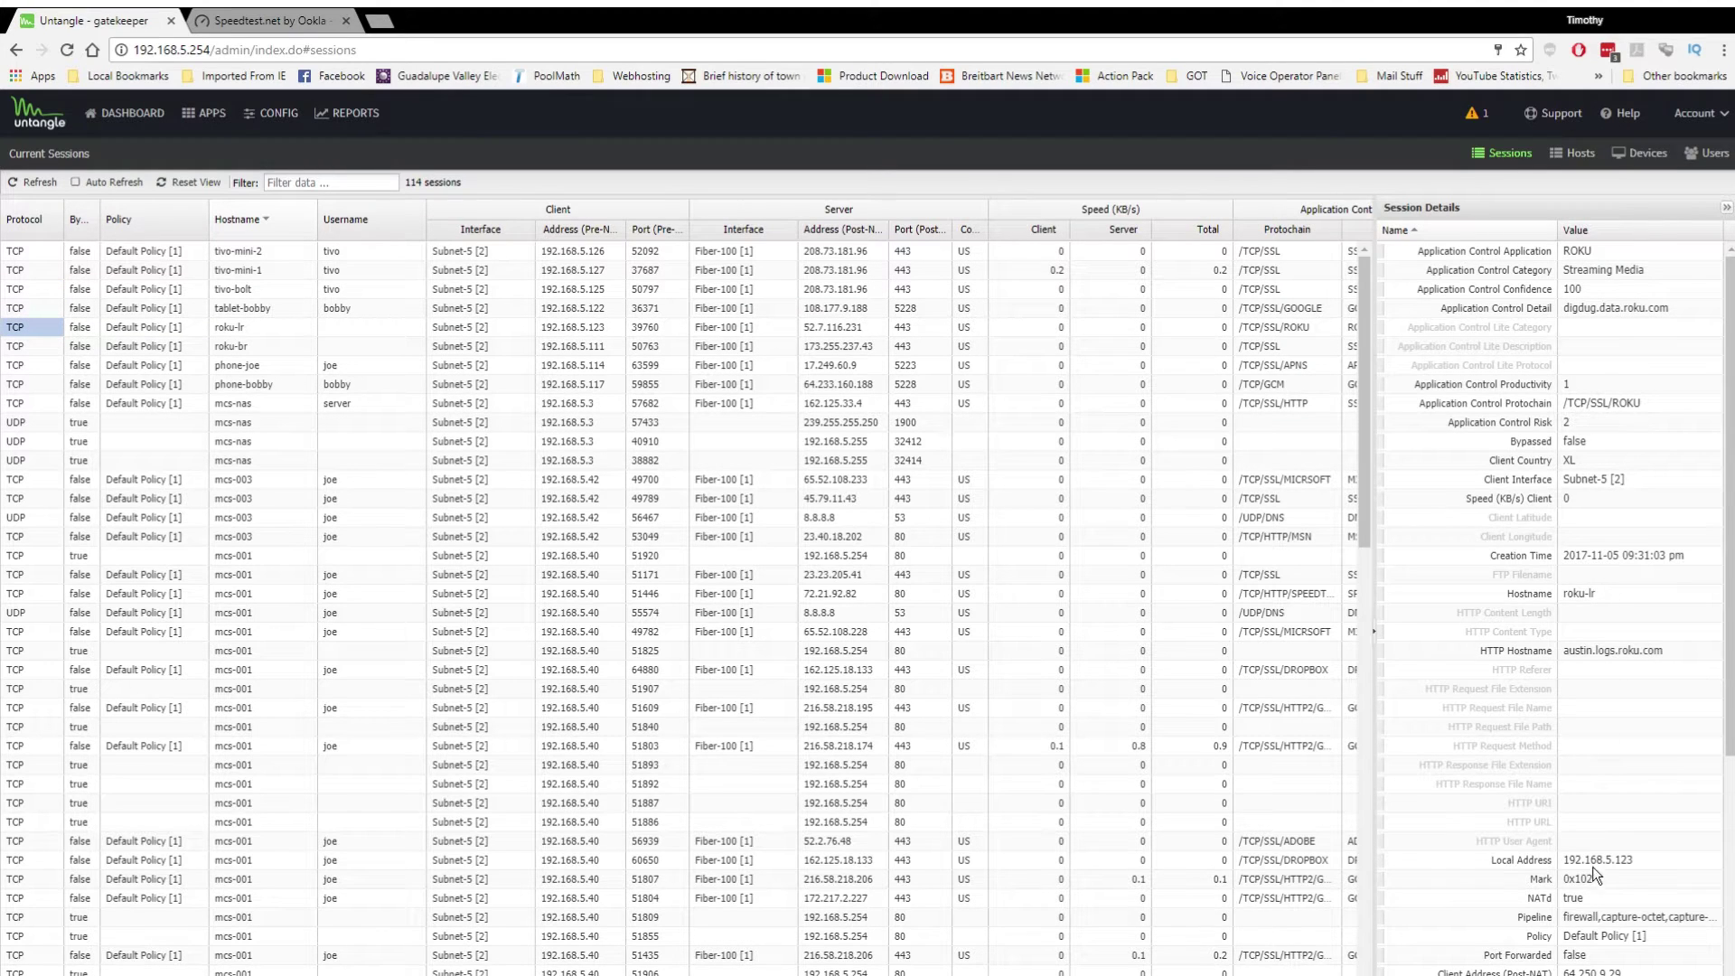
scroll(1594, 964, down, 5)
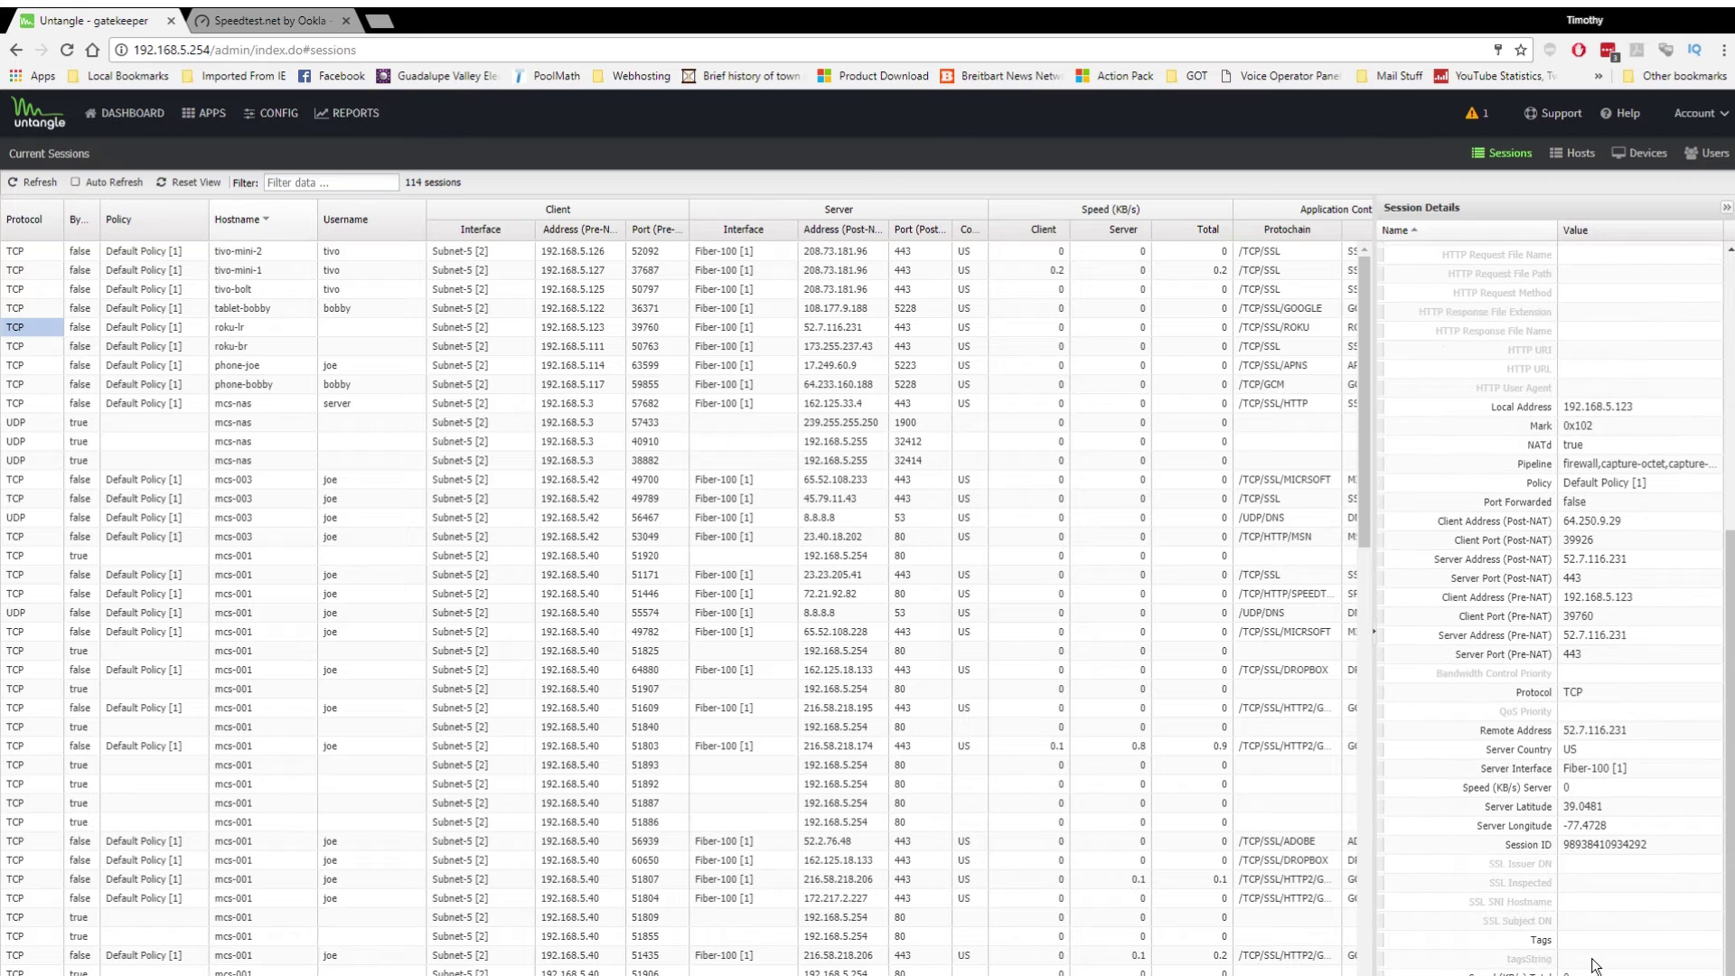
scroll(1594, 965, down, 1)
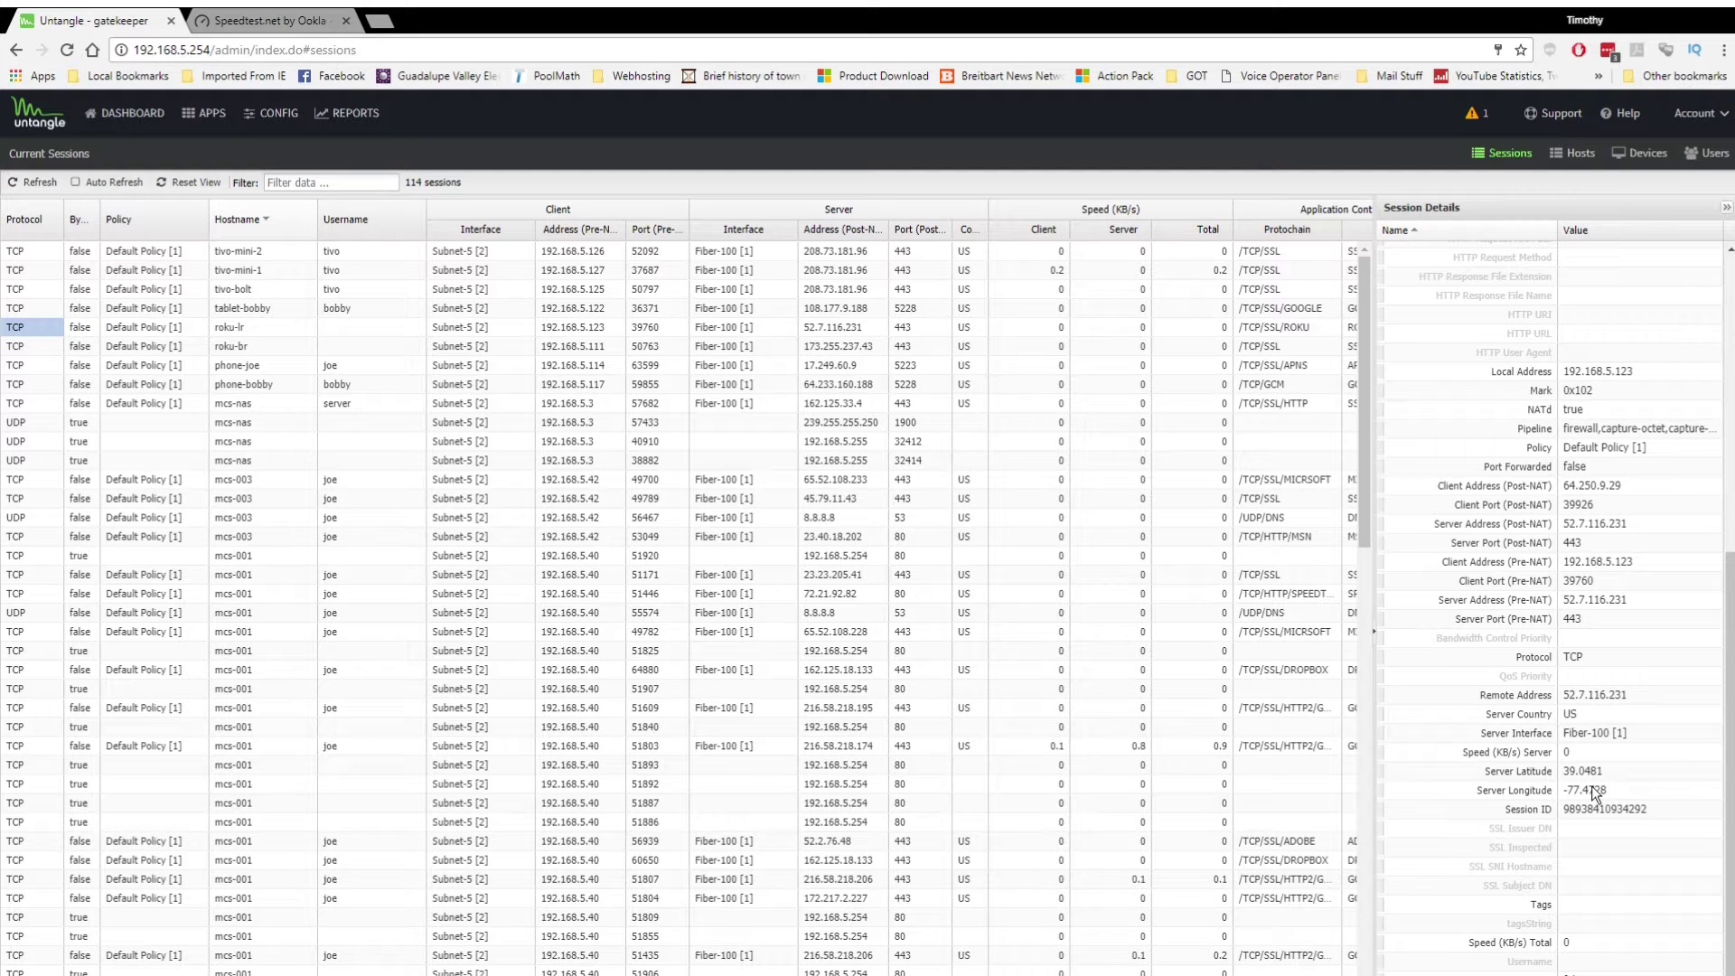
scroll(1594, 793, up, 5)
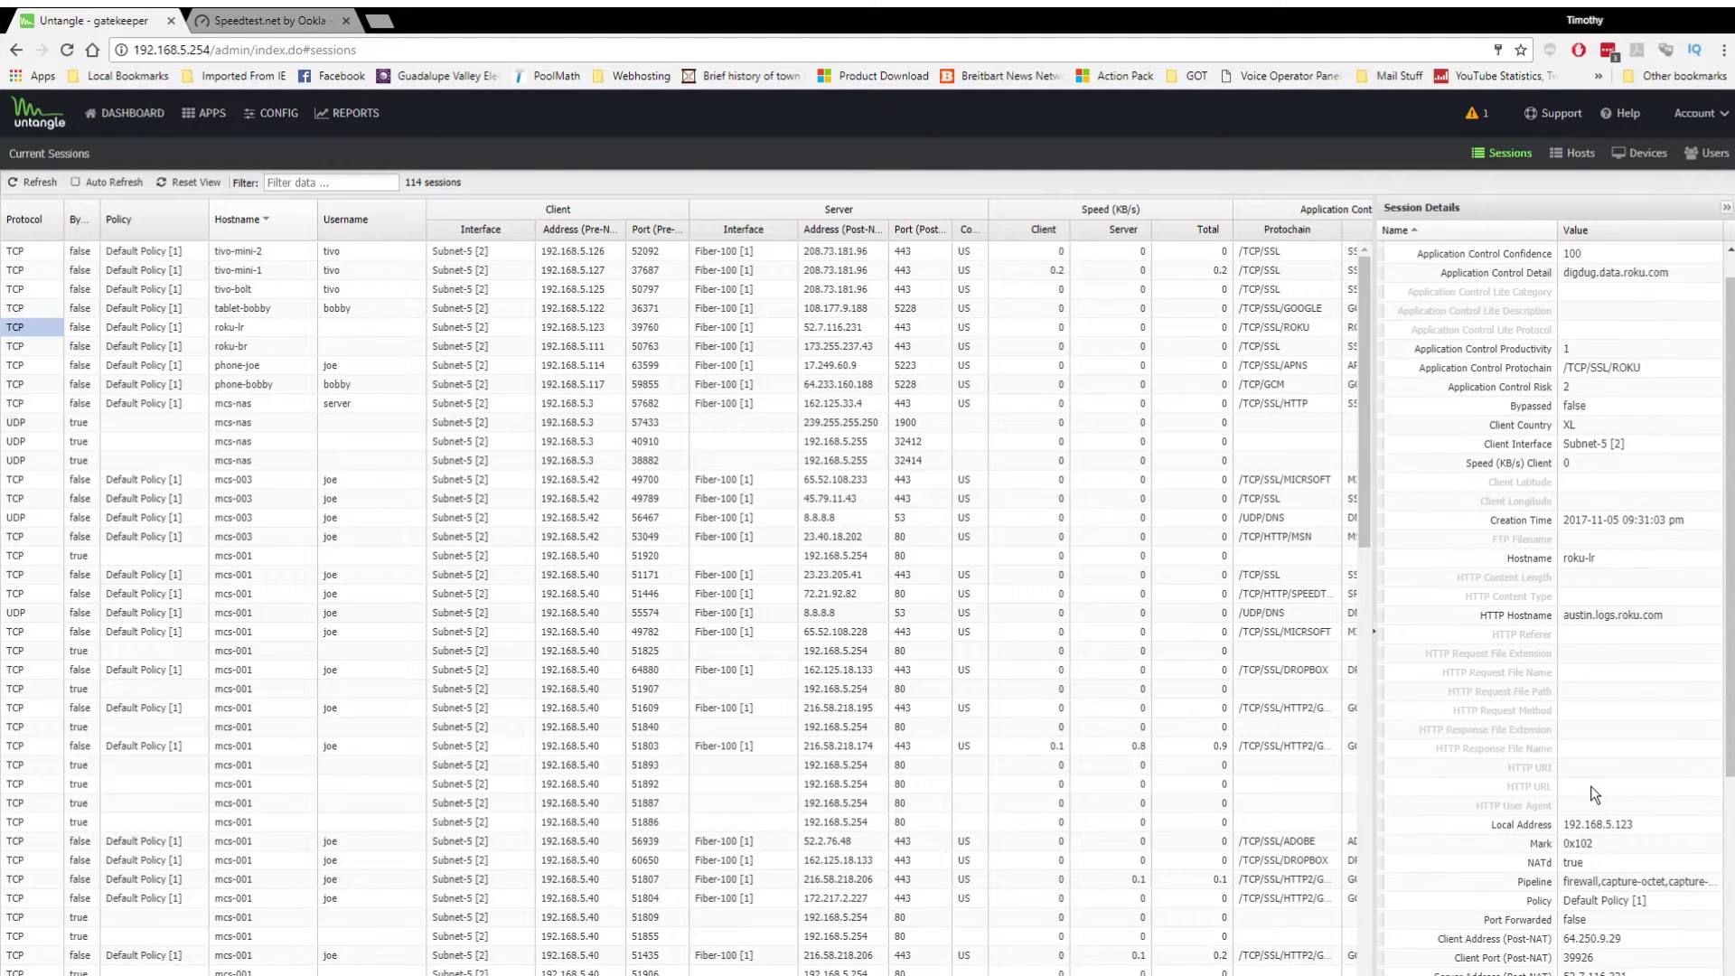
scroll(1594, 794, up, 1)
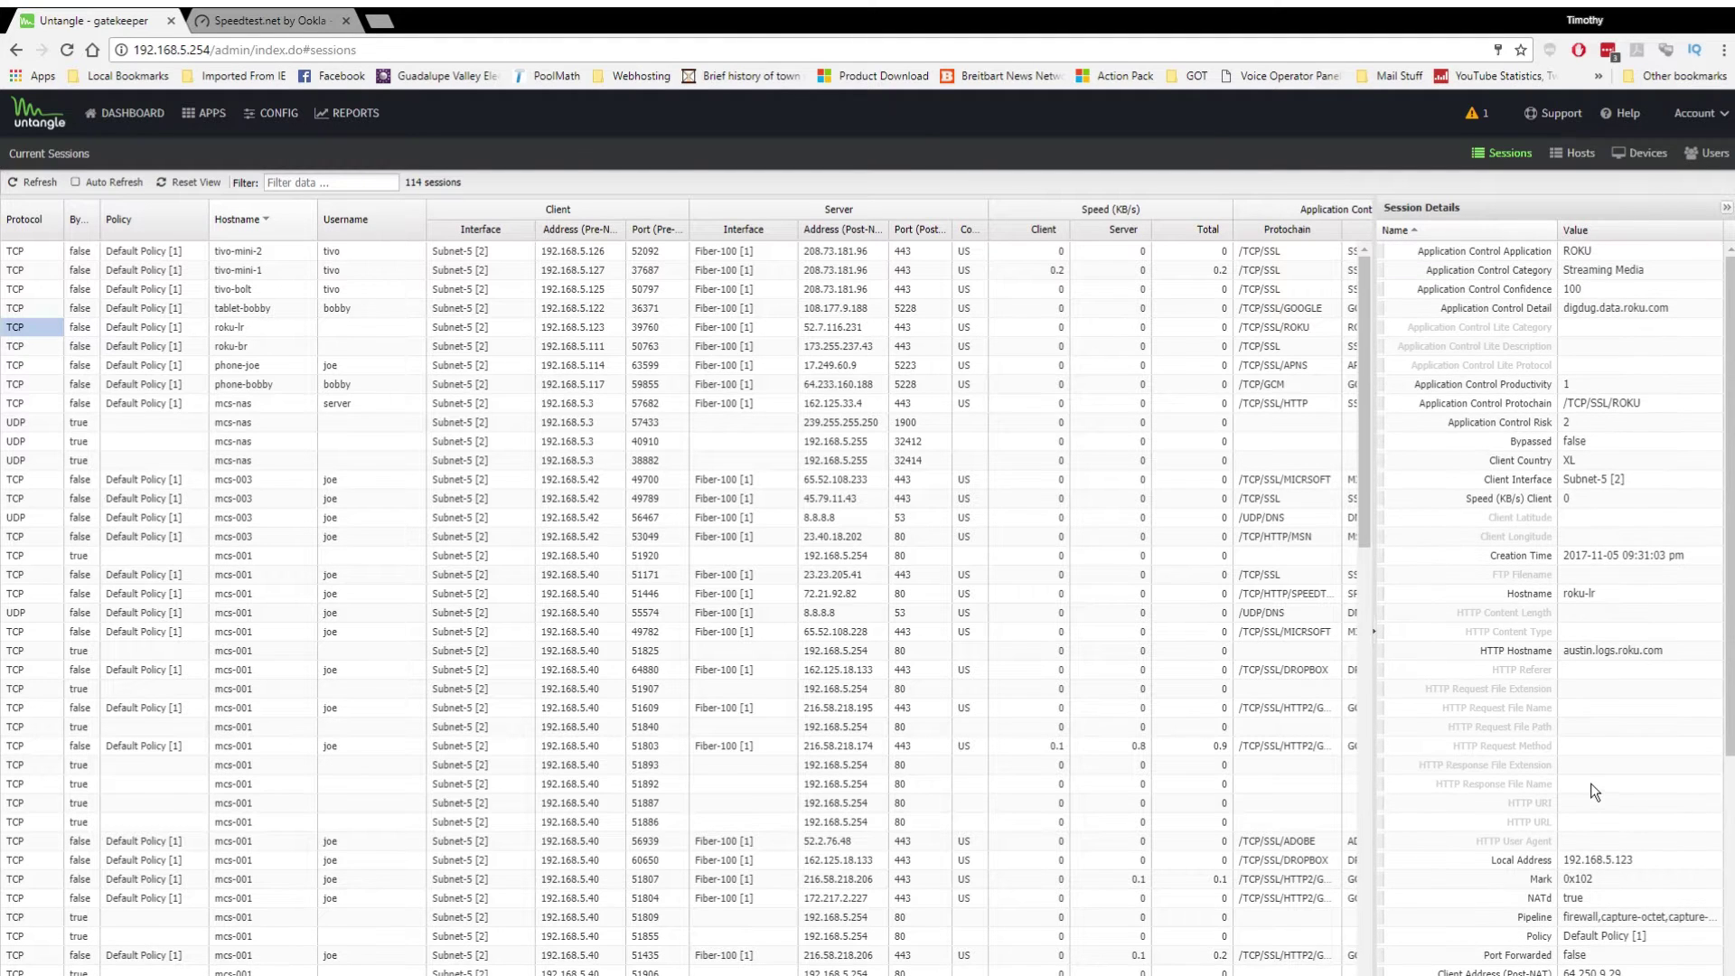
click(40, 463)
drag(27, 488, 27, 502)
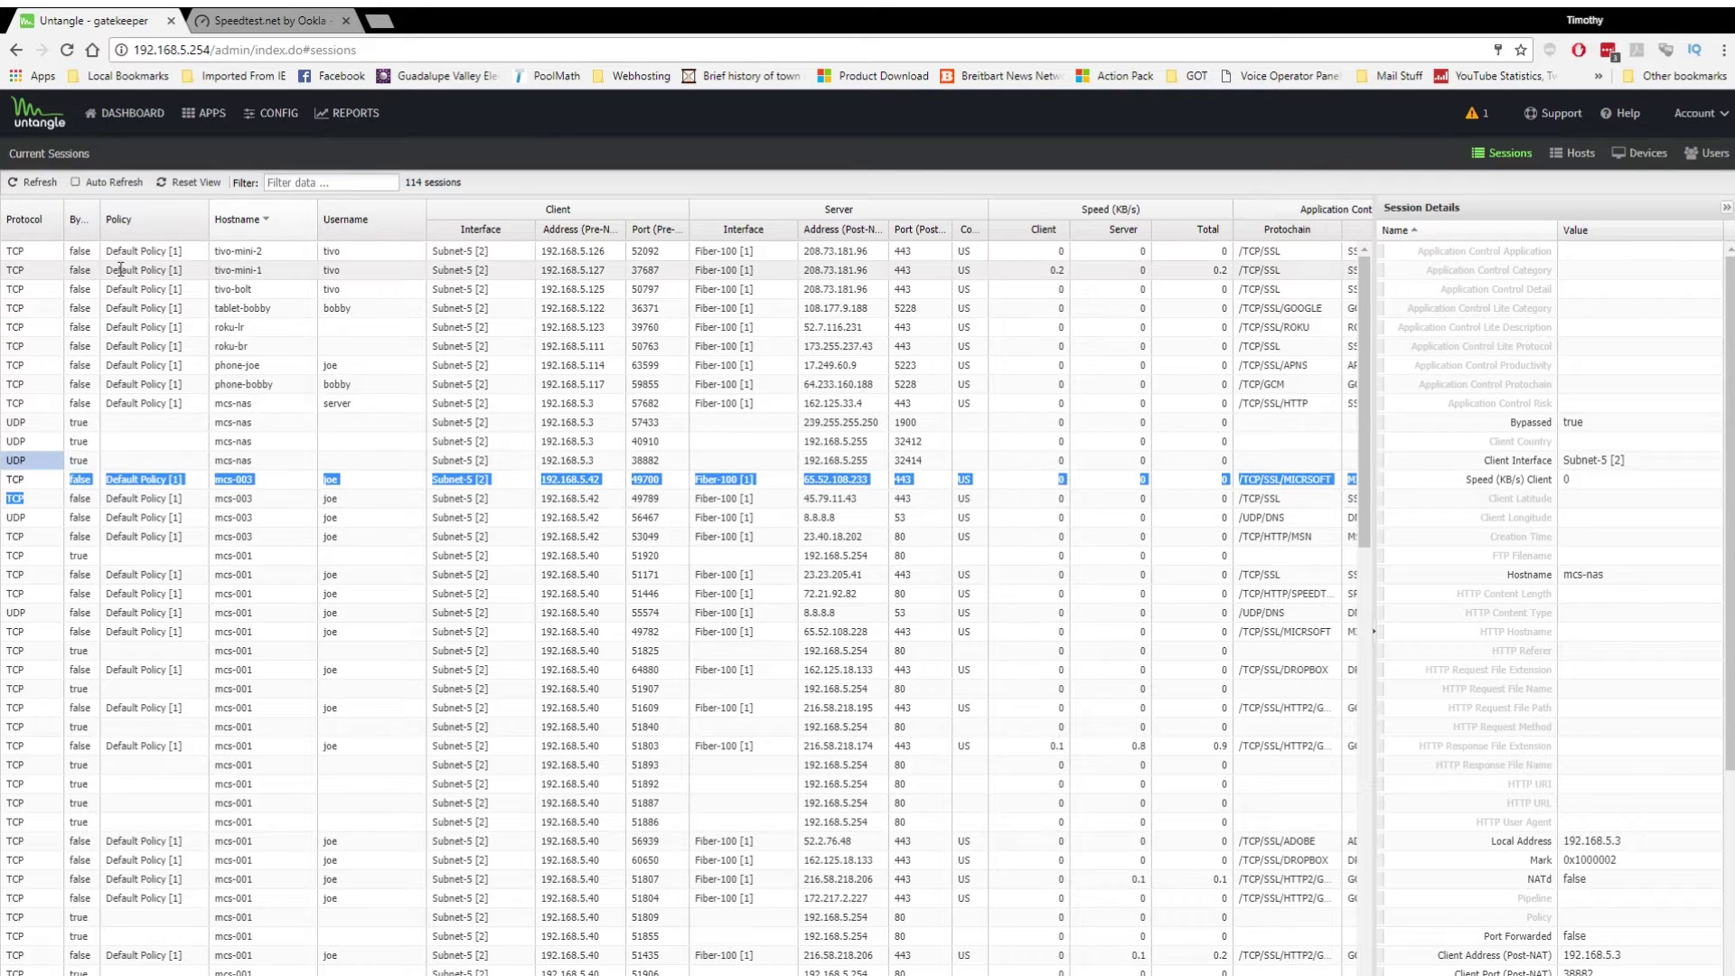
View the current hosts, sorting them by address, by active state, and by address again
click(1581, 153)
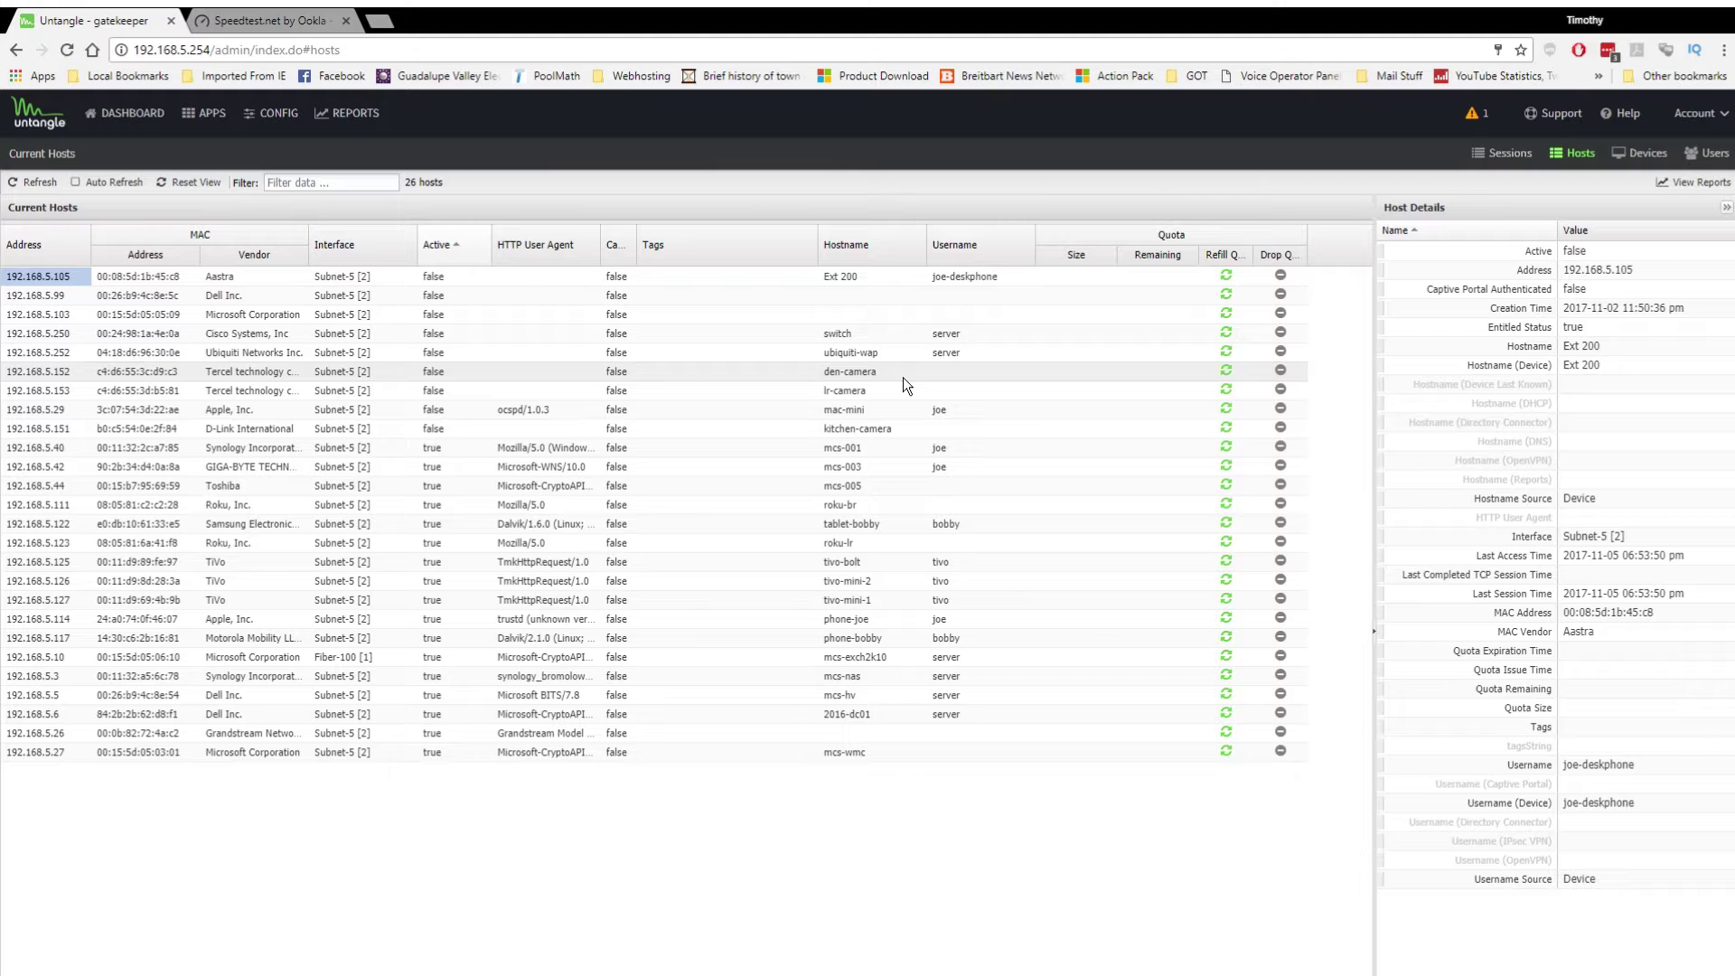
click(24, 244)
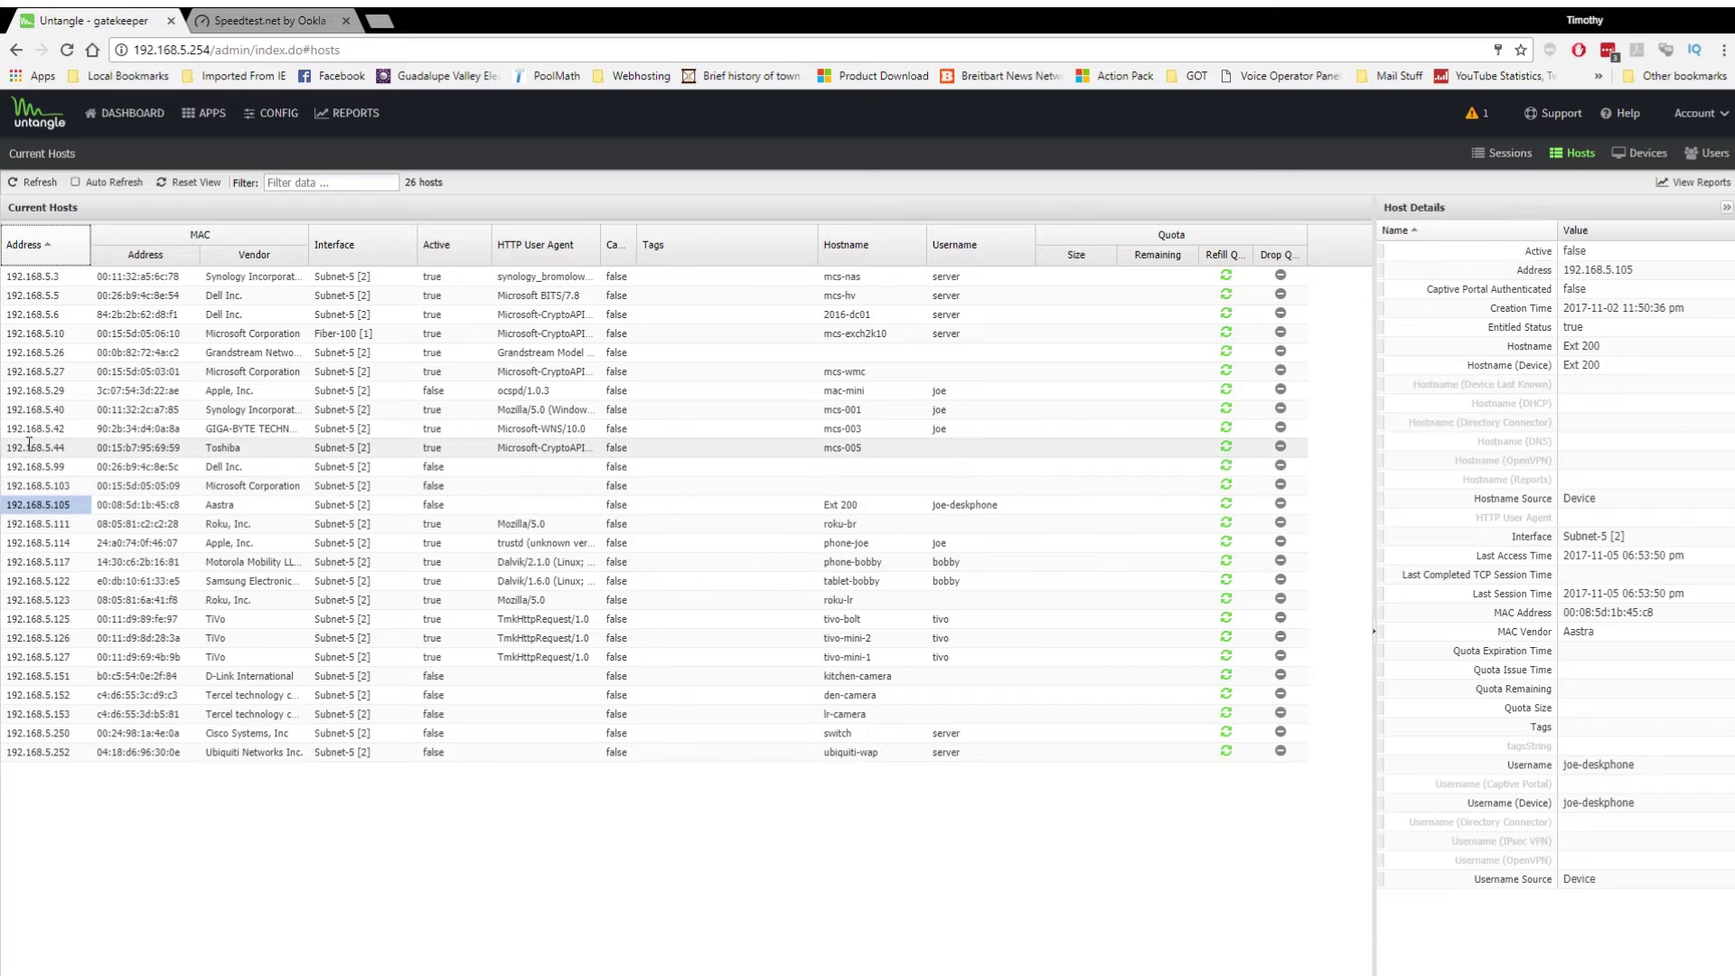
click(442, 244)
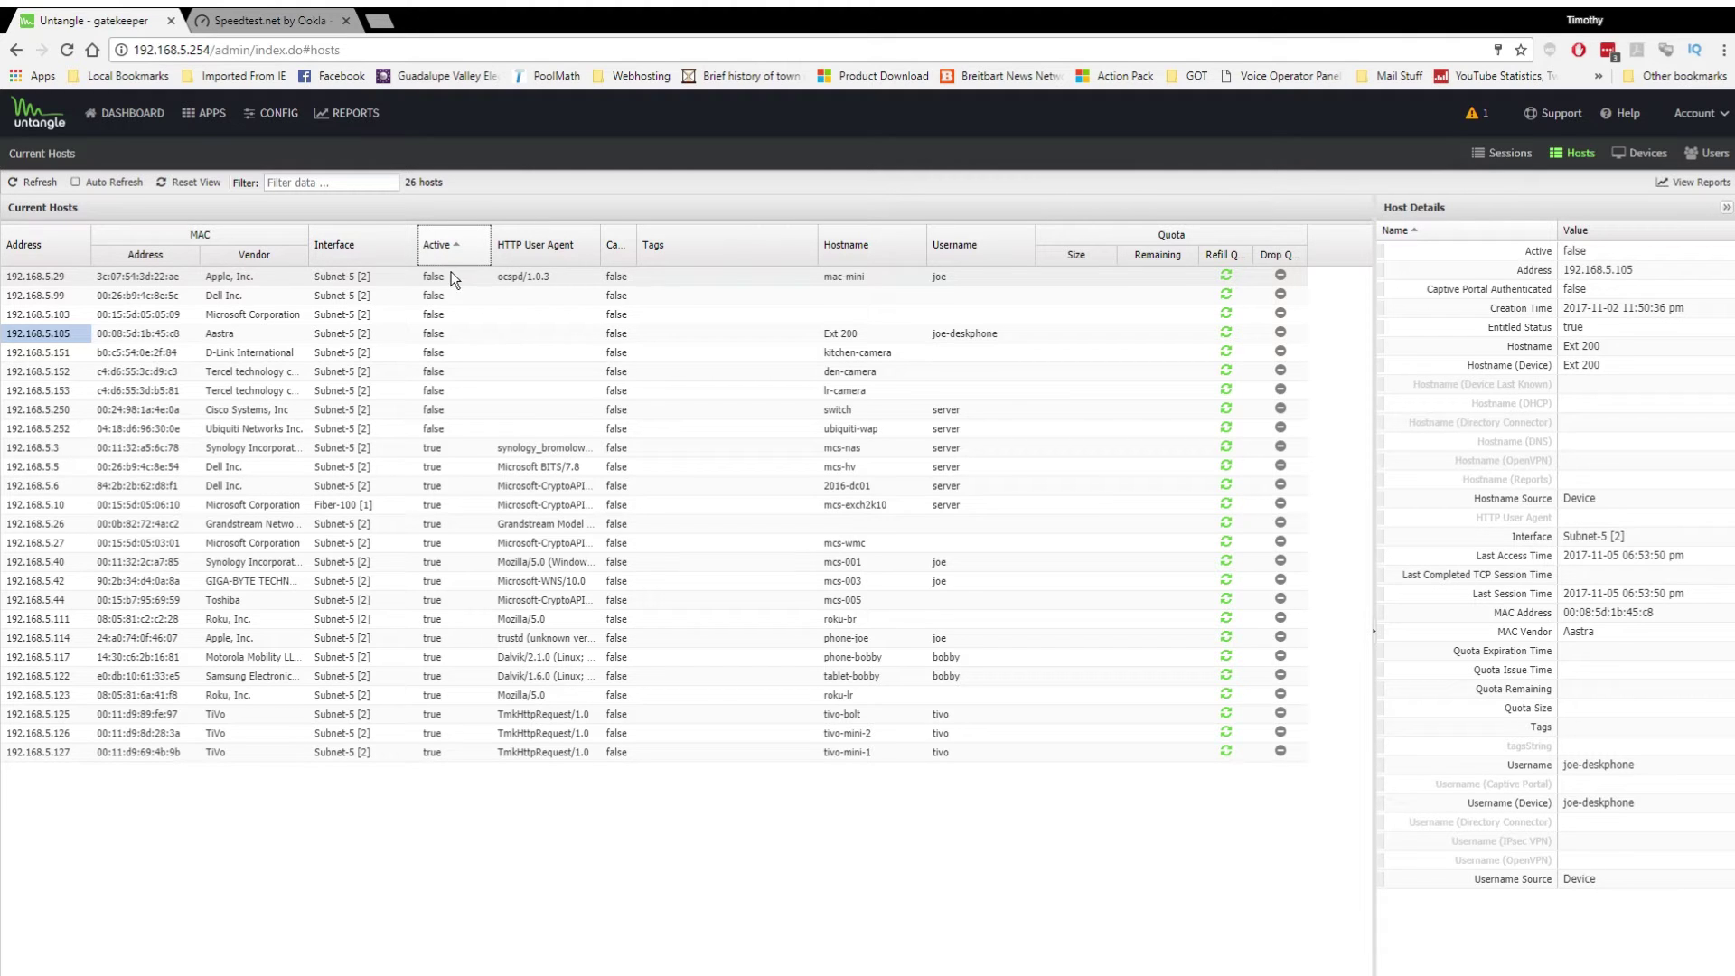
click(50, 252)
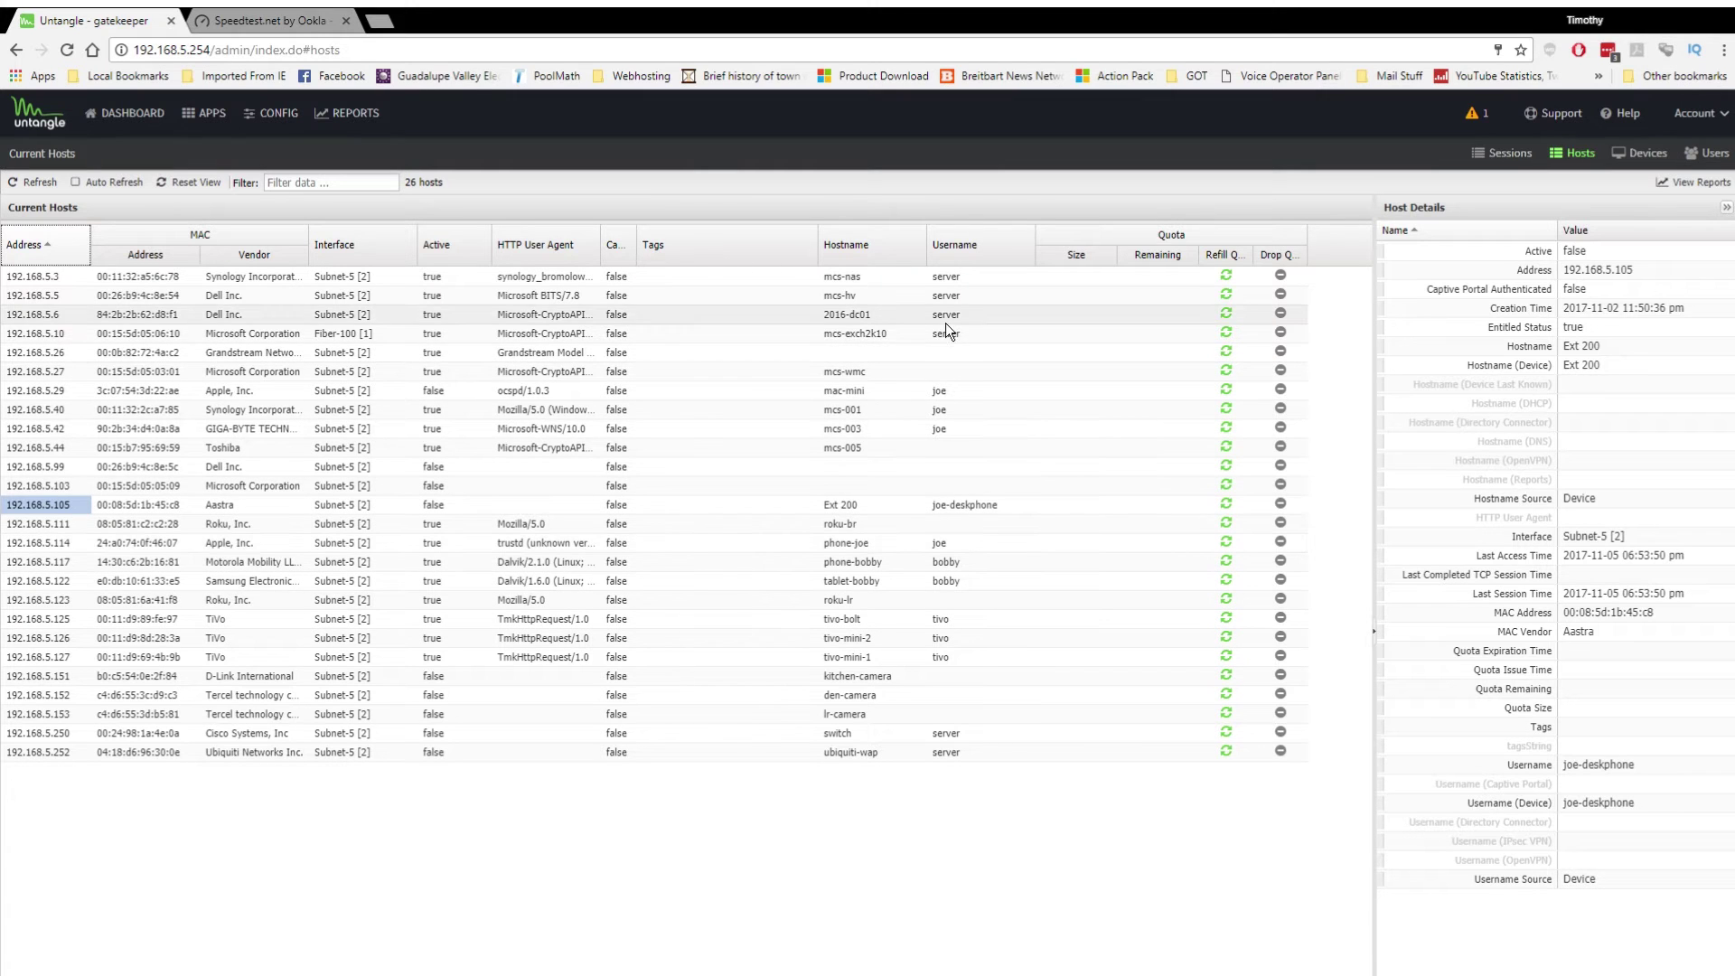
View the current devices, including the Grandstream device's editable hostname and username fields, and view the current users
click(1637, 165)
click(484, 318)
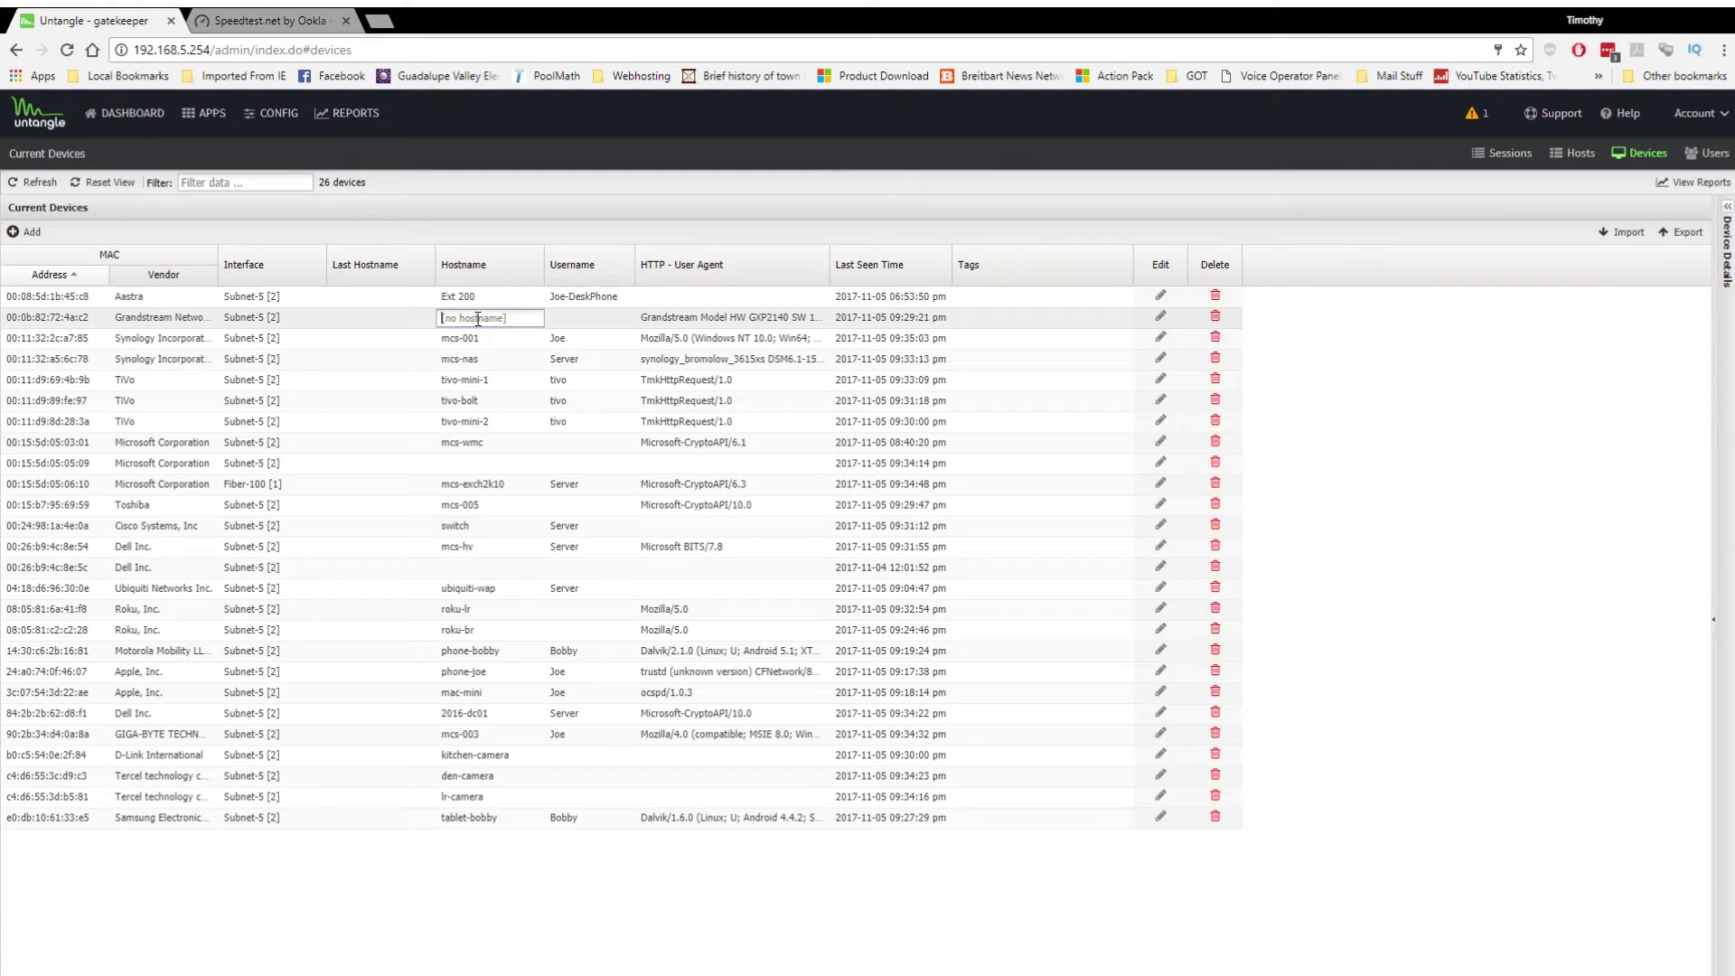
click(589, 317)
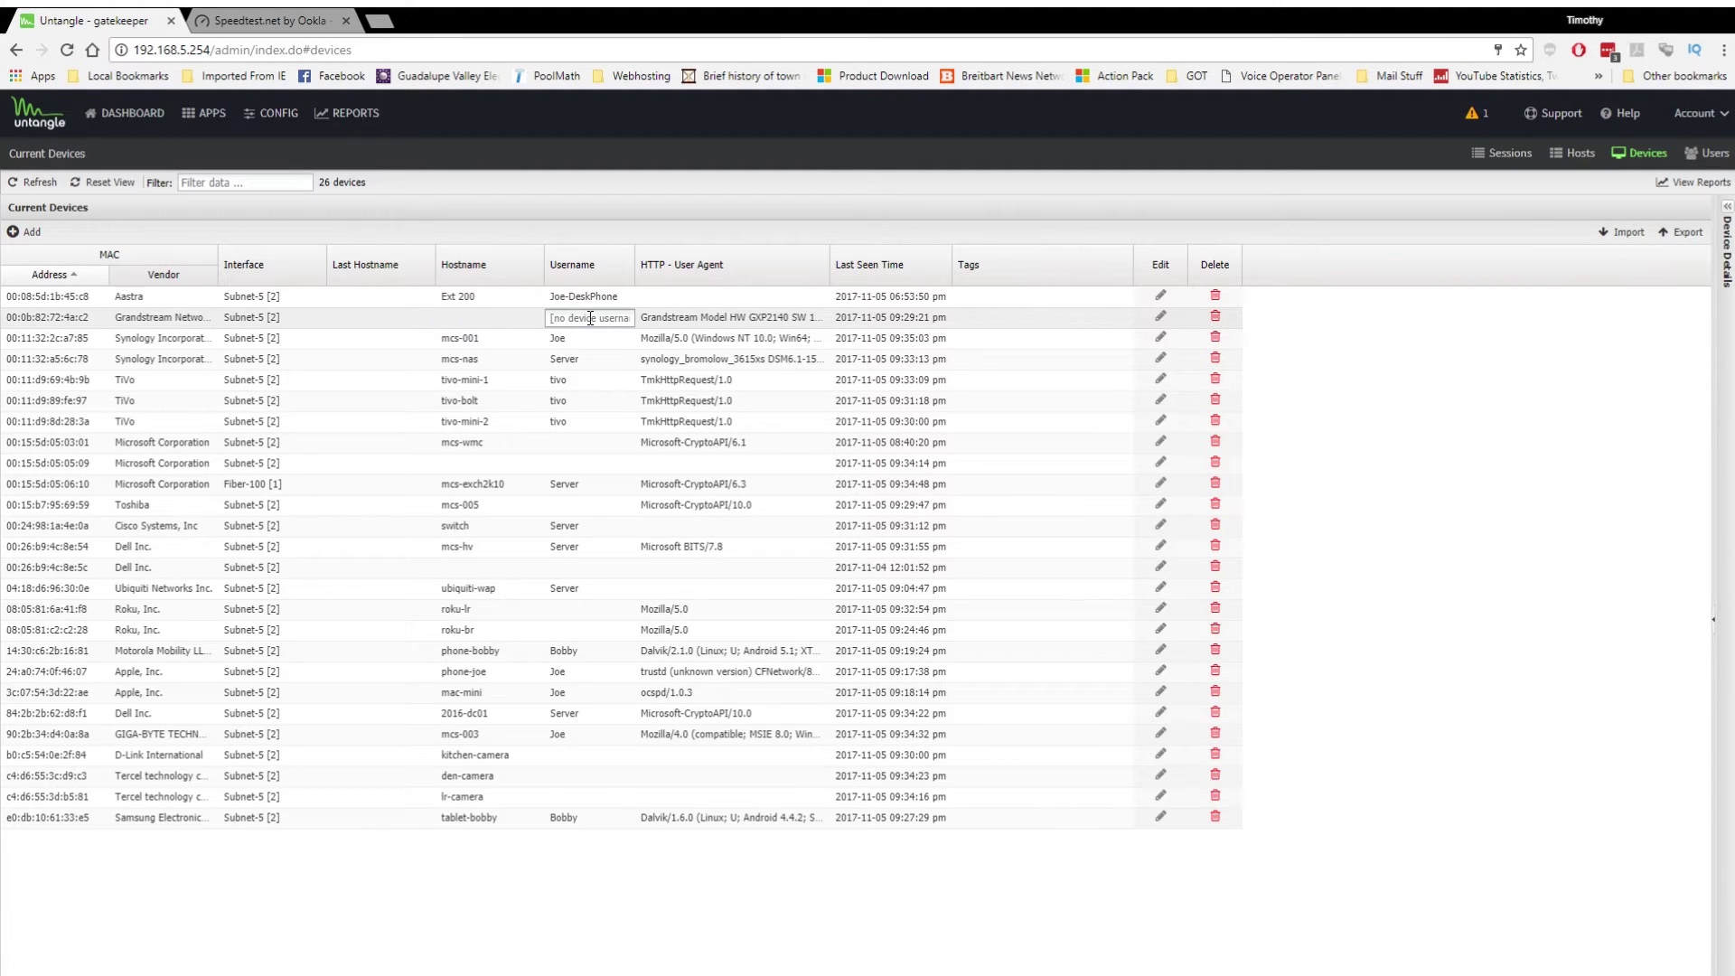
click(513, 318)
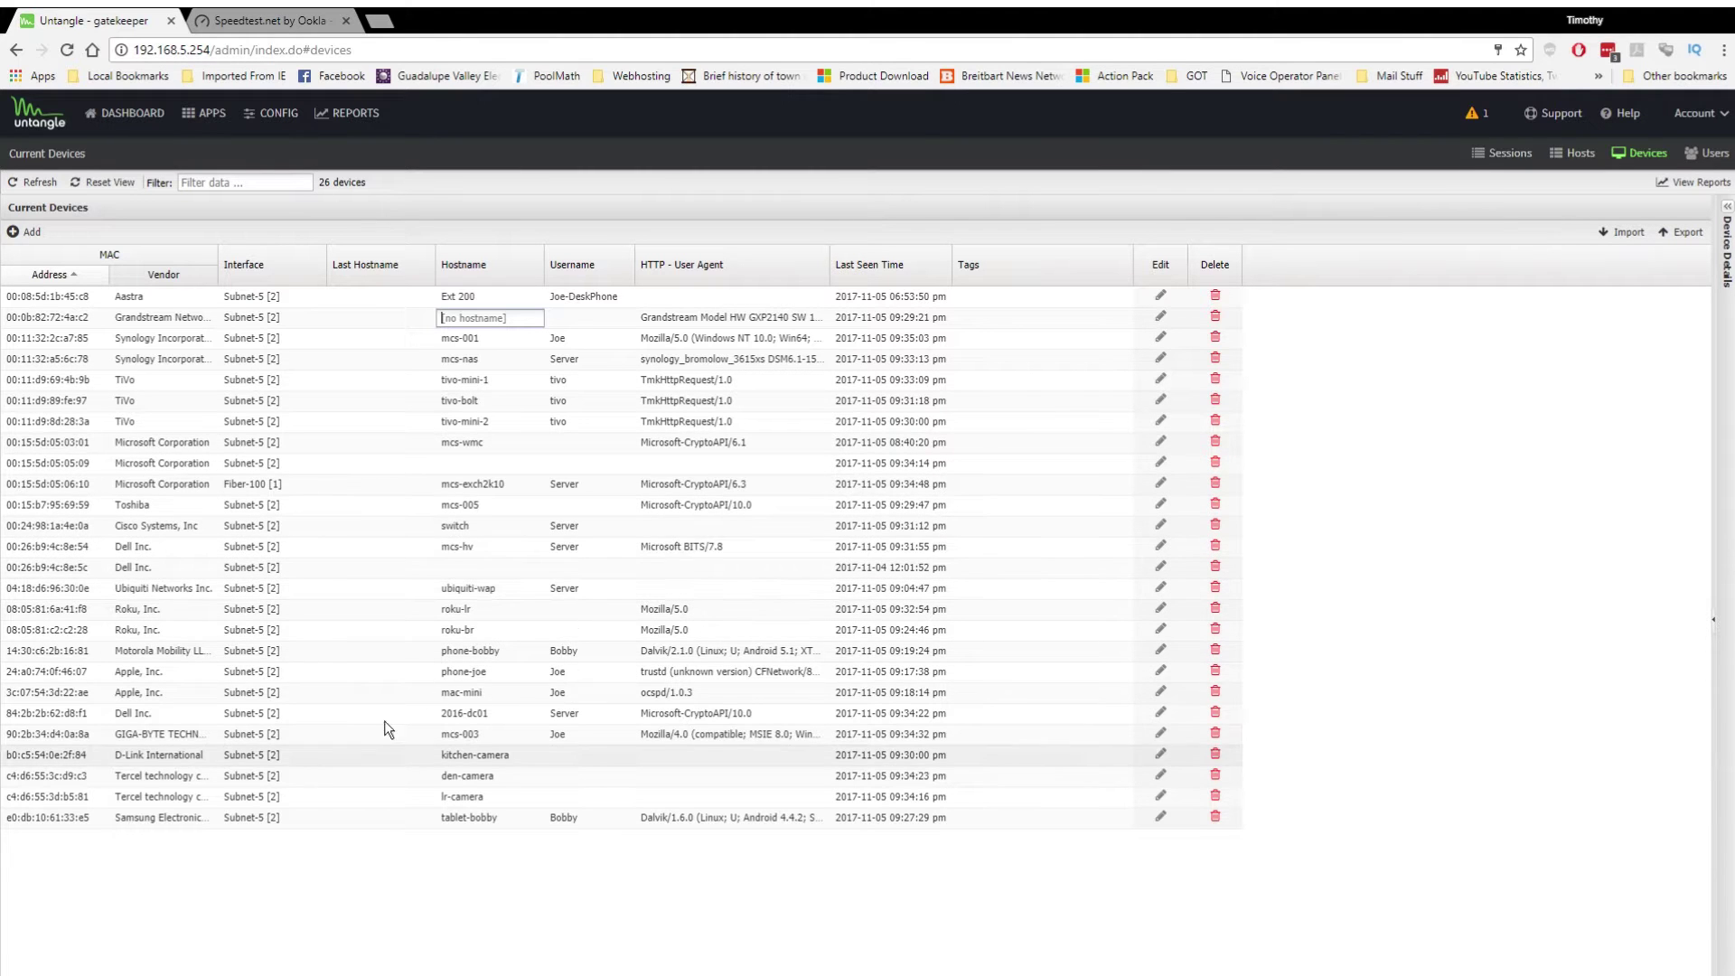
click(1706, 153)
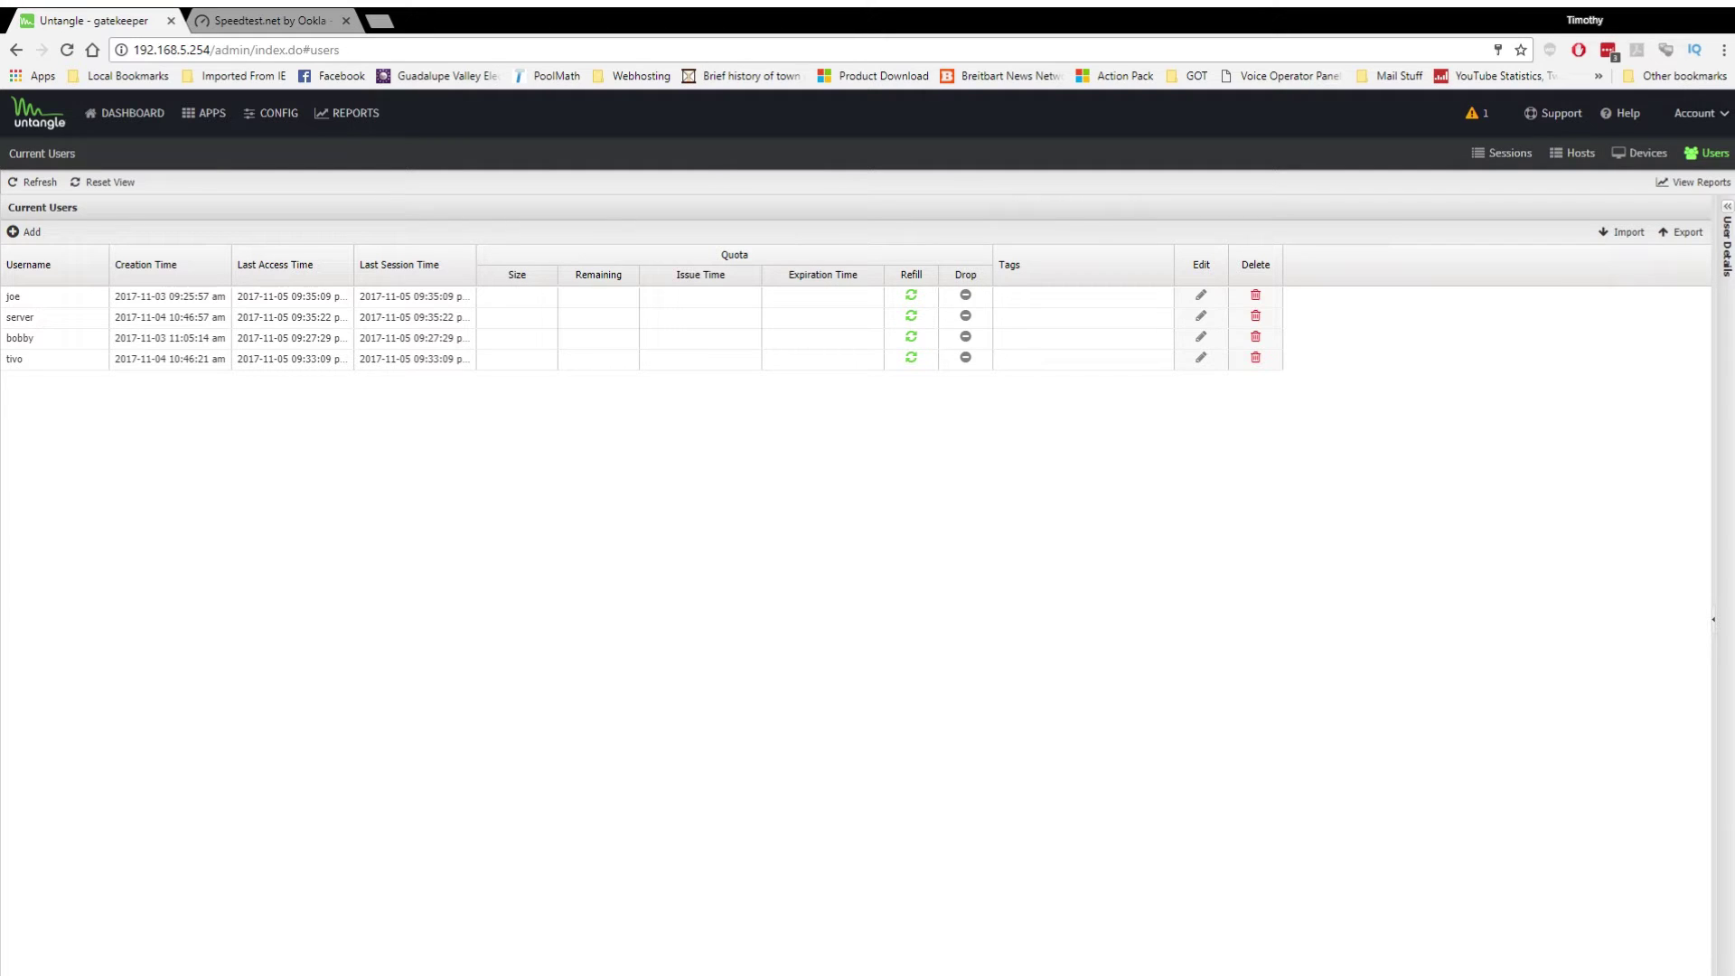
Return to the dashboard and look over its system, network, usage and application widgets
click(125, 113)
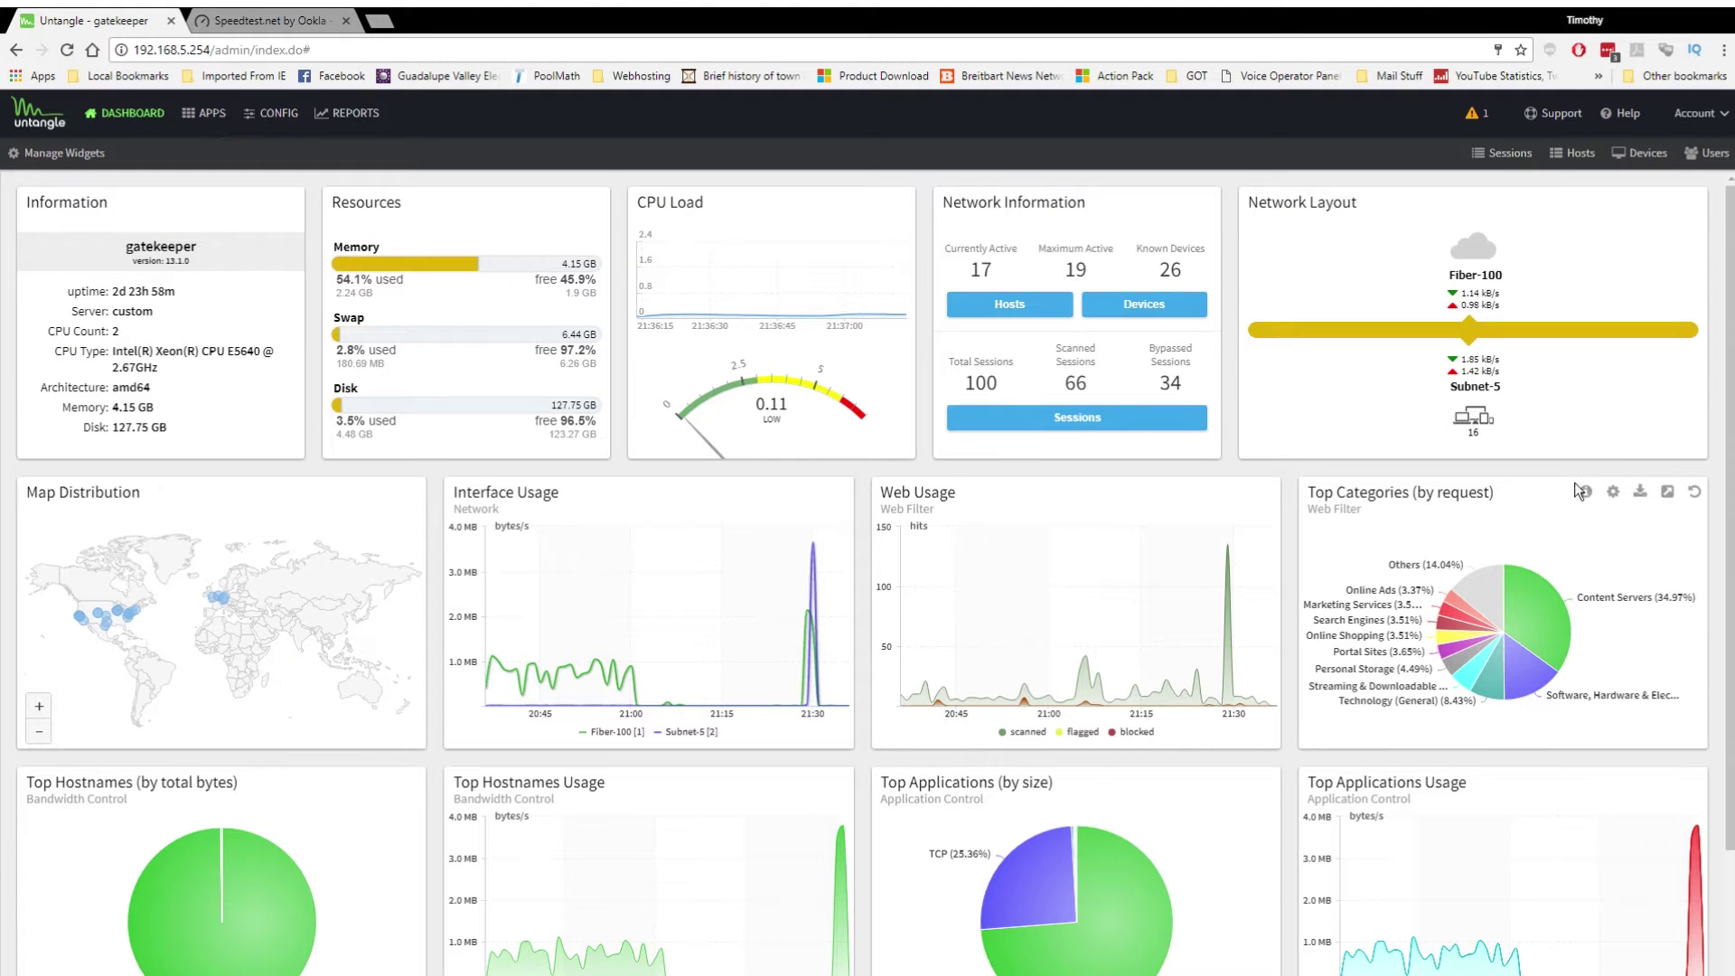
scroll(1532, 431, down, 3)
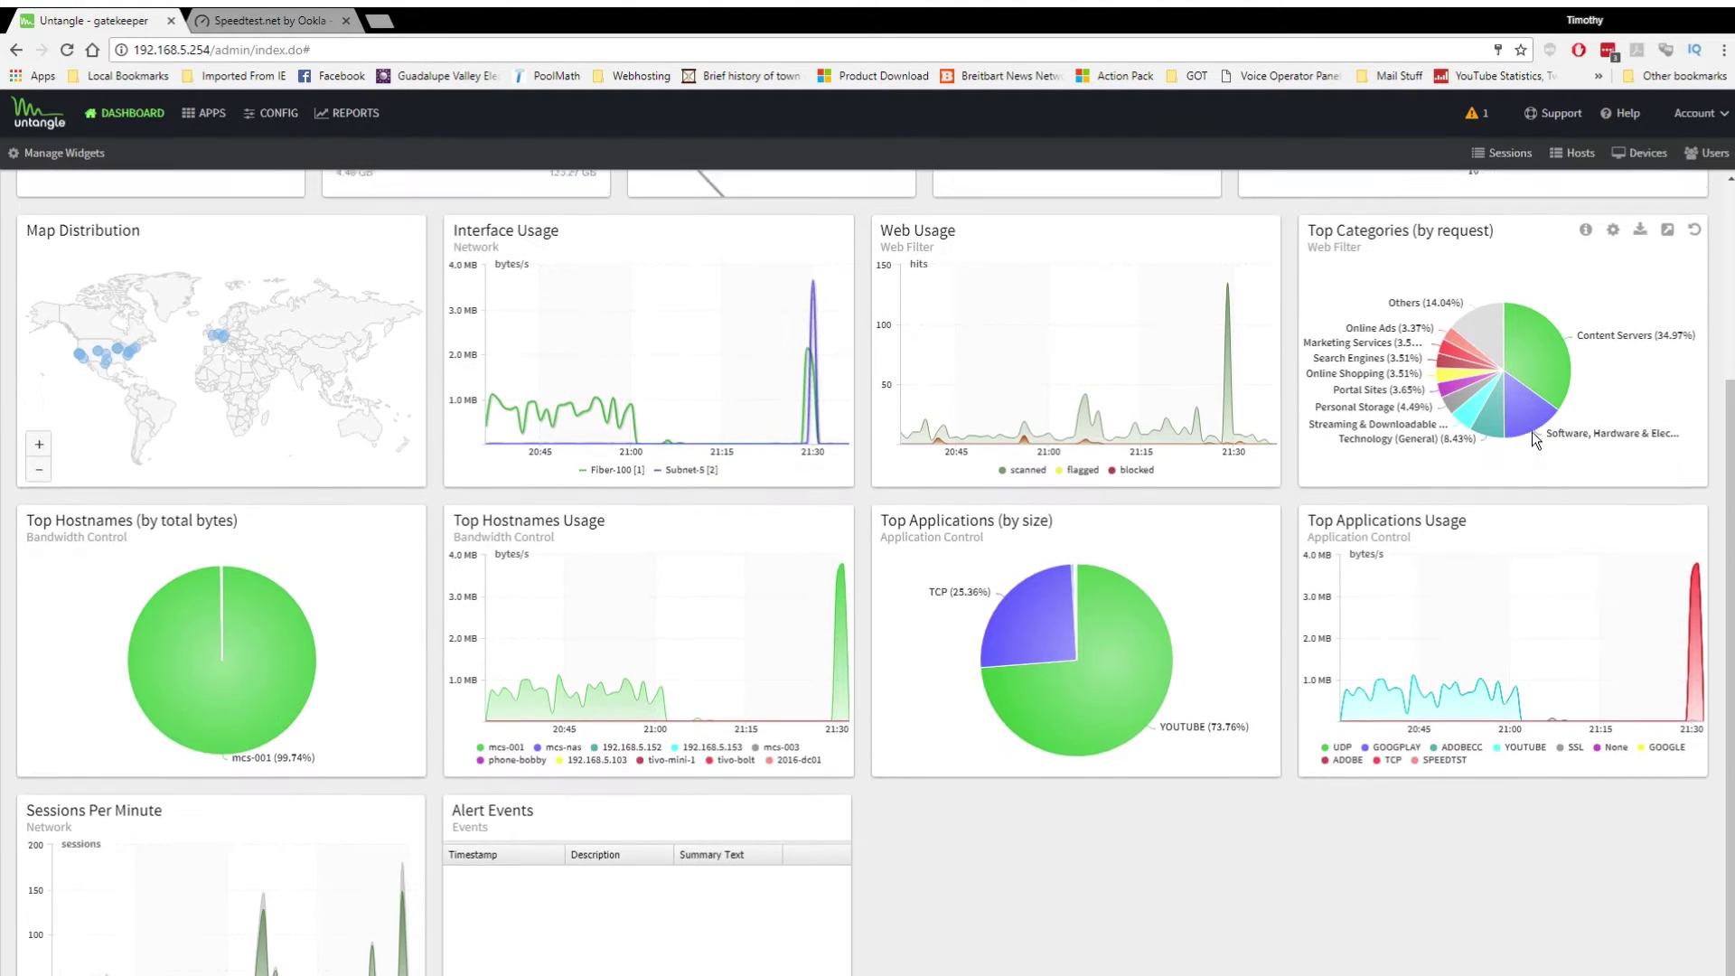
scroll(1531, 431, up, 3)
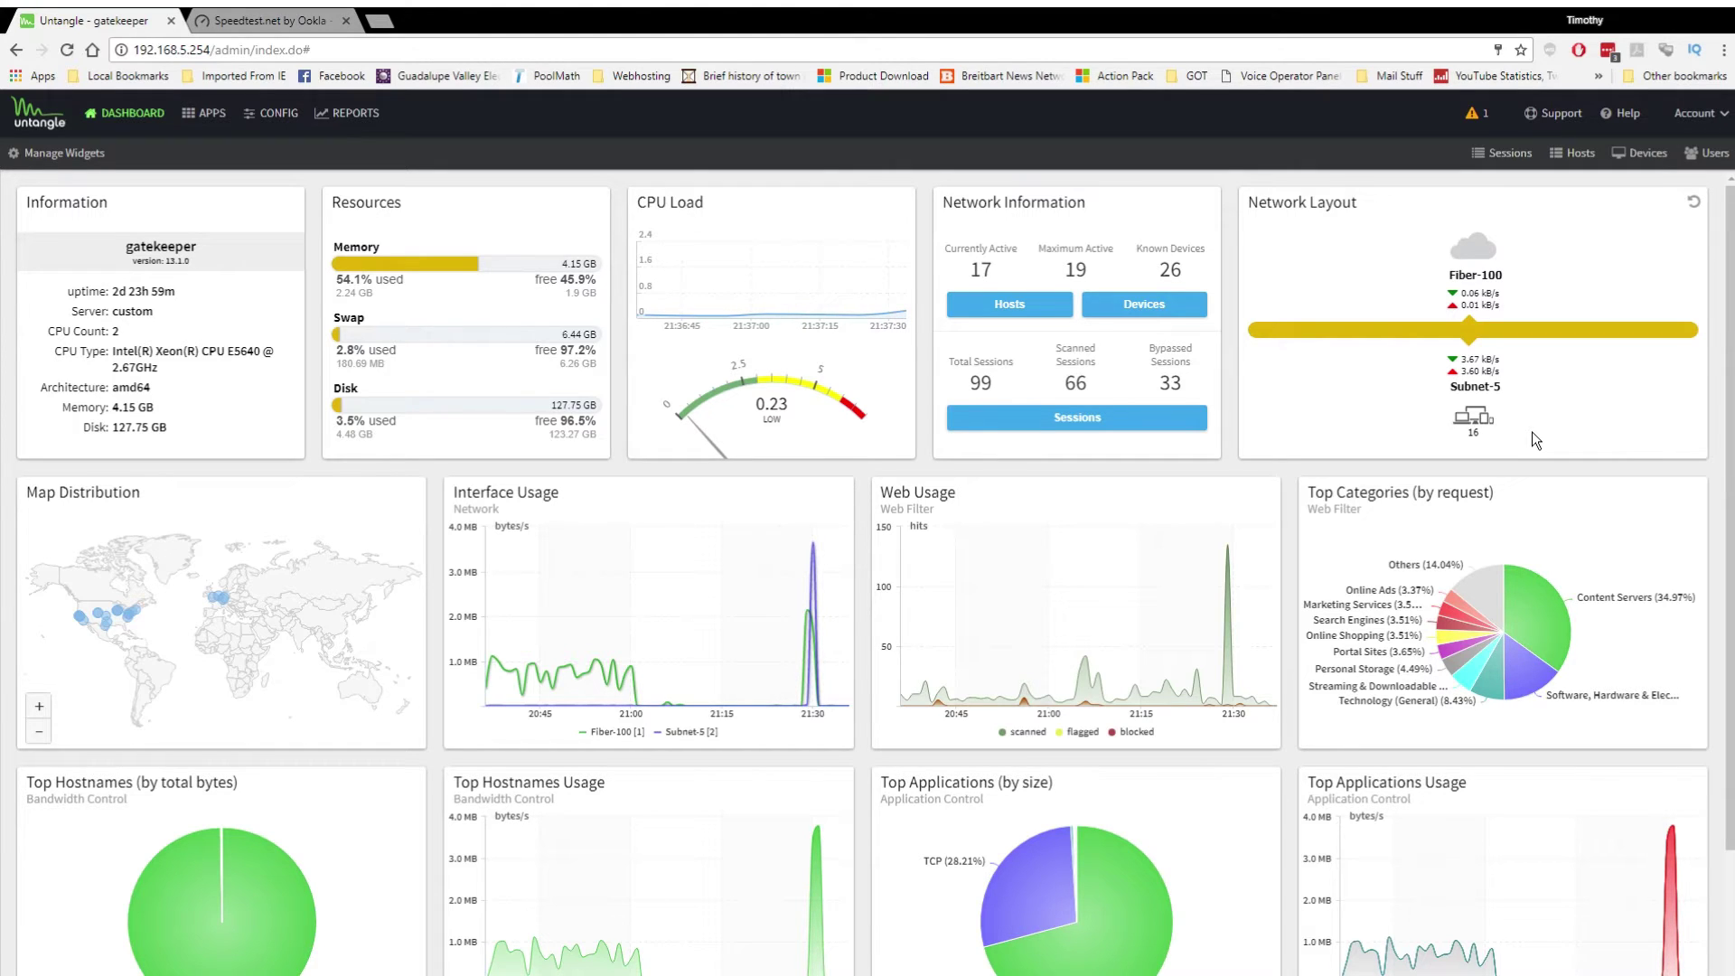
scroll(1531, 431, down, 3)
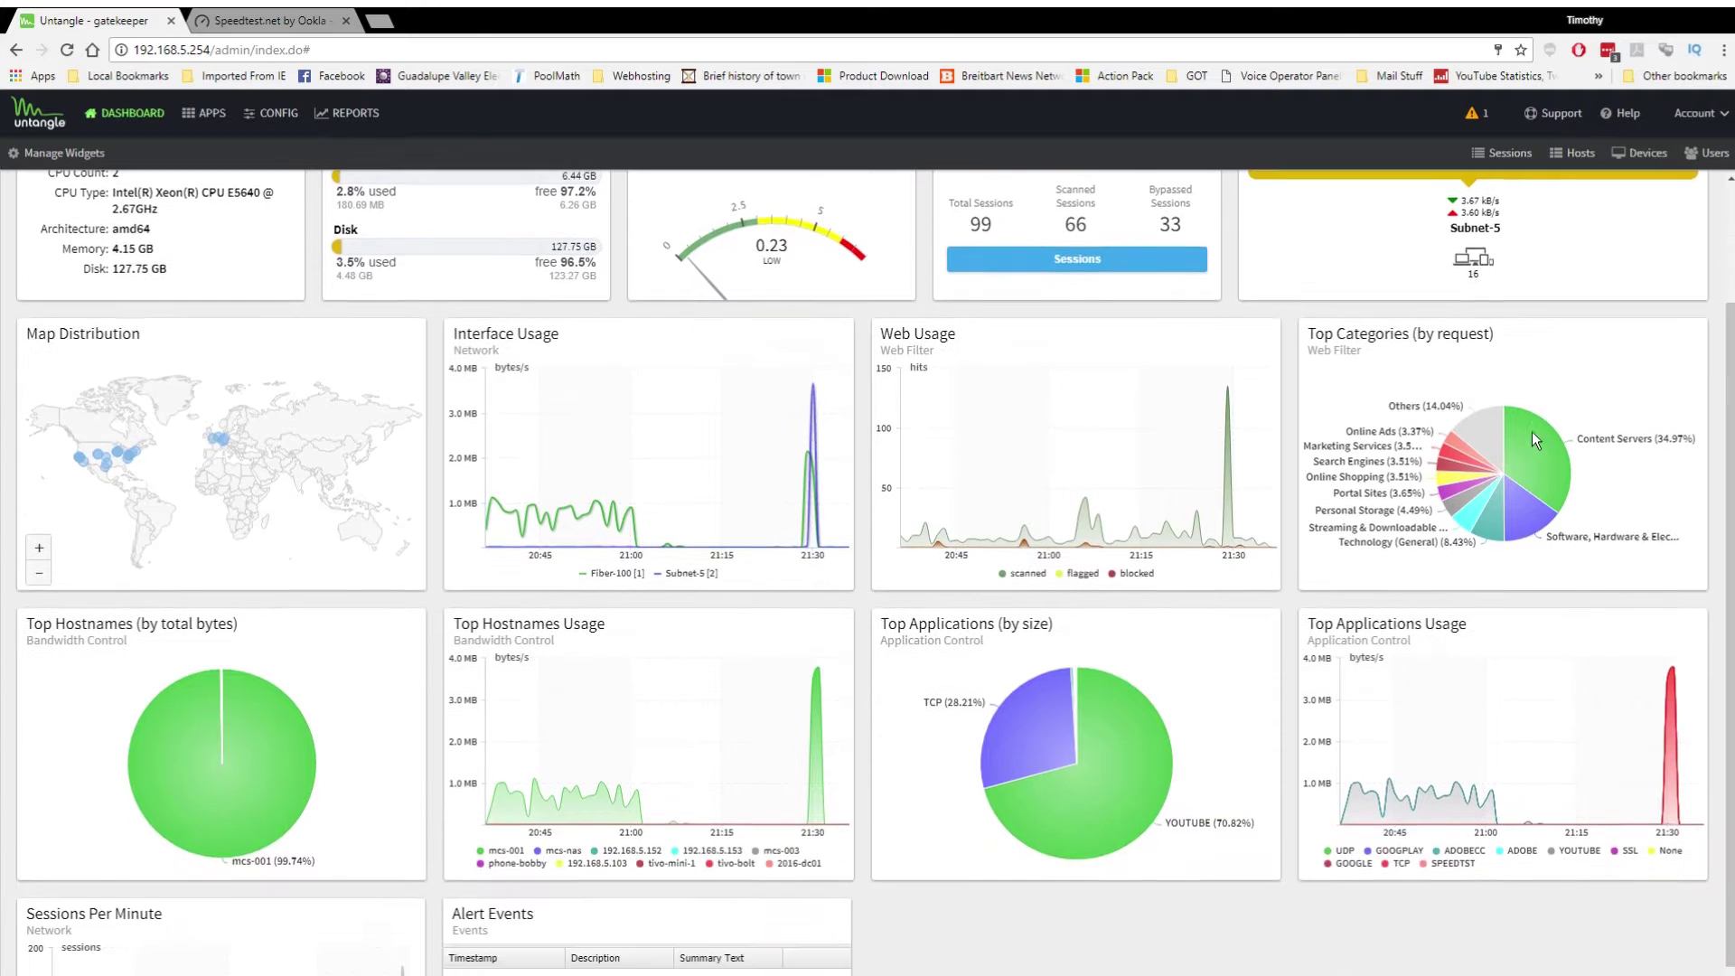
scroll(1531, 431, up, 1)
scroll(1532, 431, up, 3)
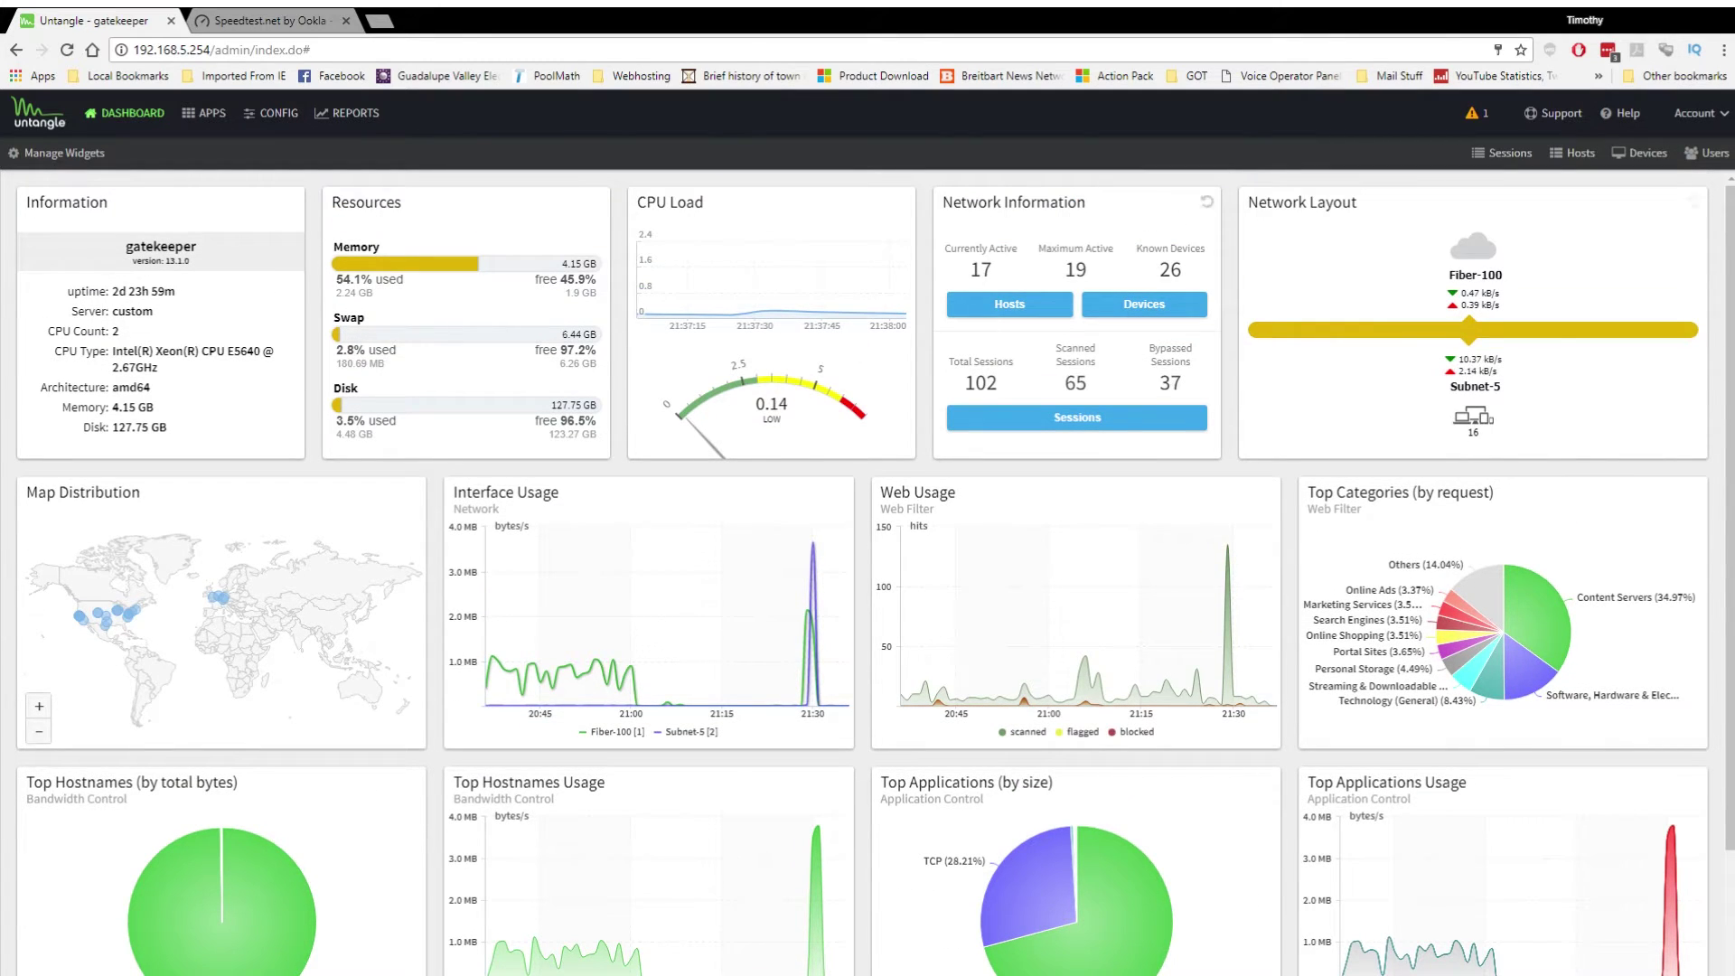
Open the network configuration and review the Fiber-100 and Subnet-5 interface settings, closing both without changes
click(279, 115)
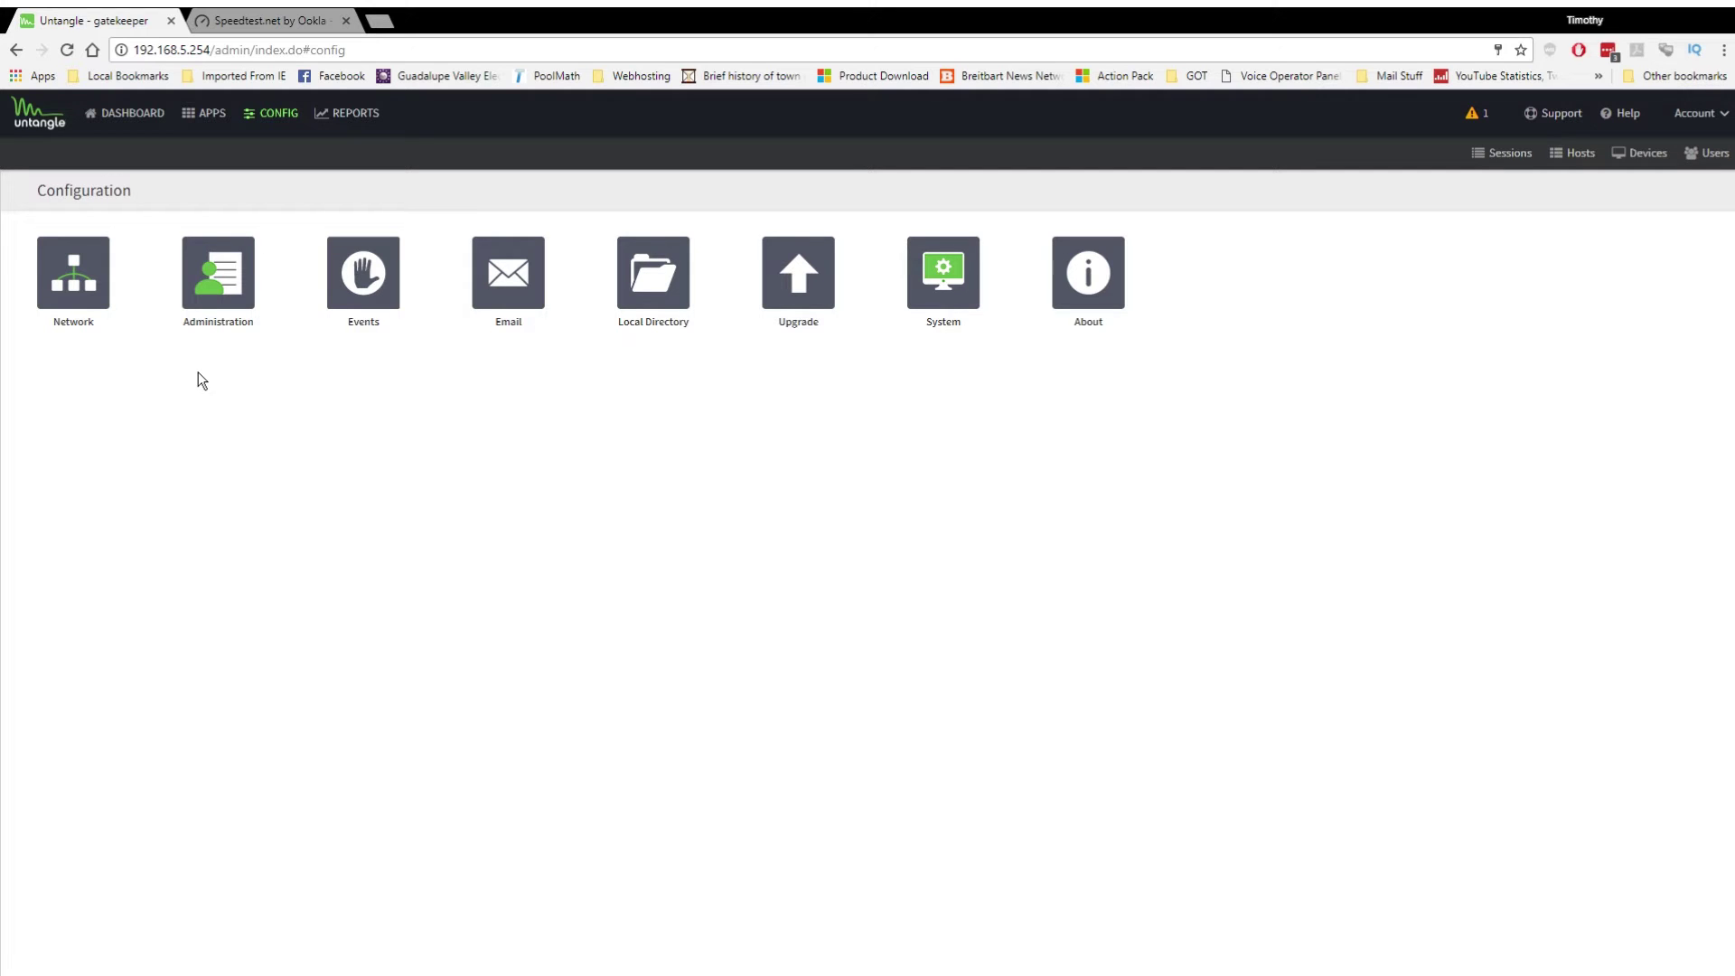
click(129, 116)
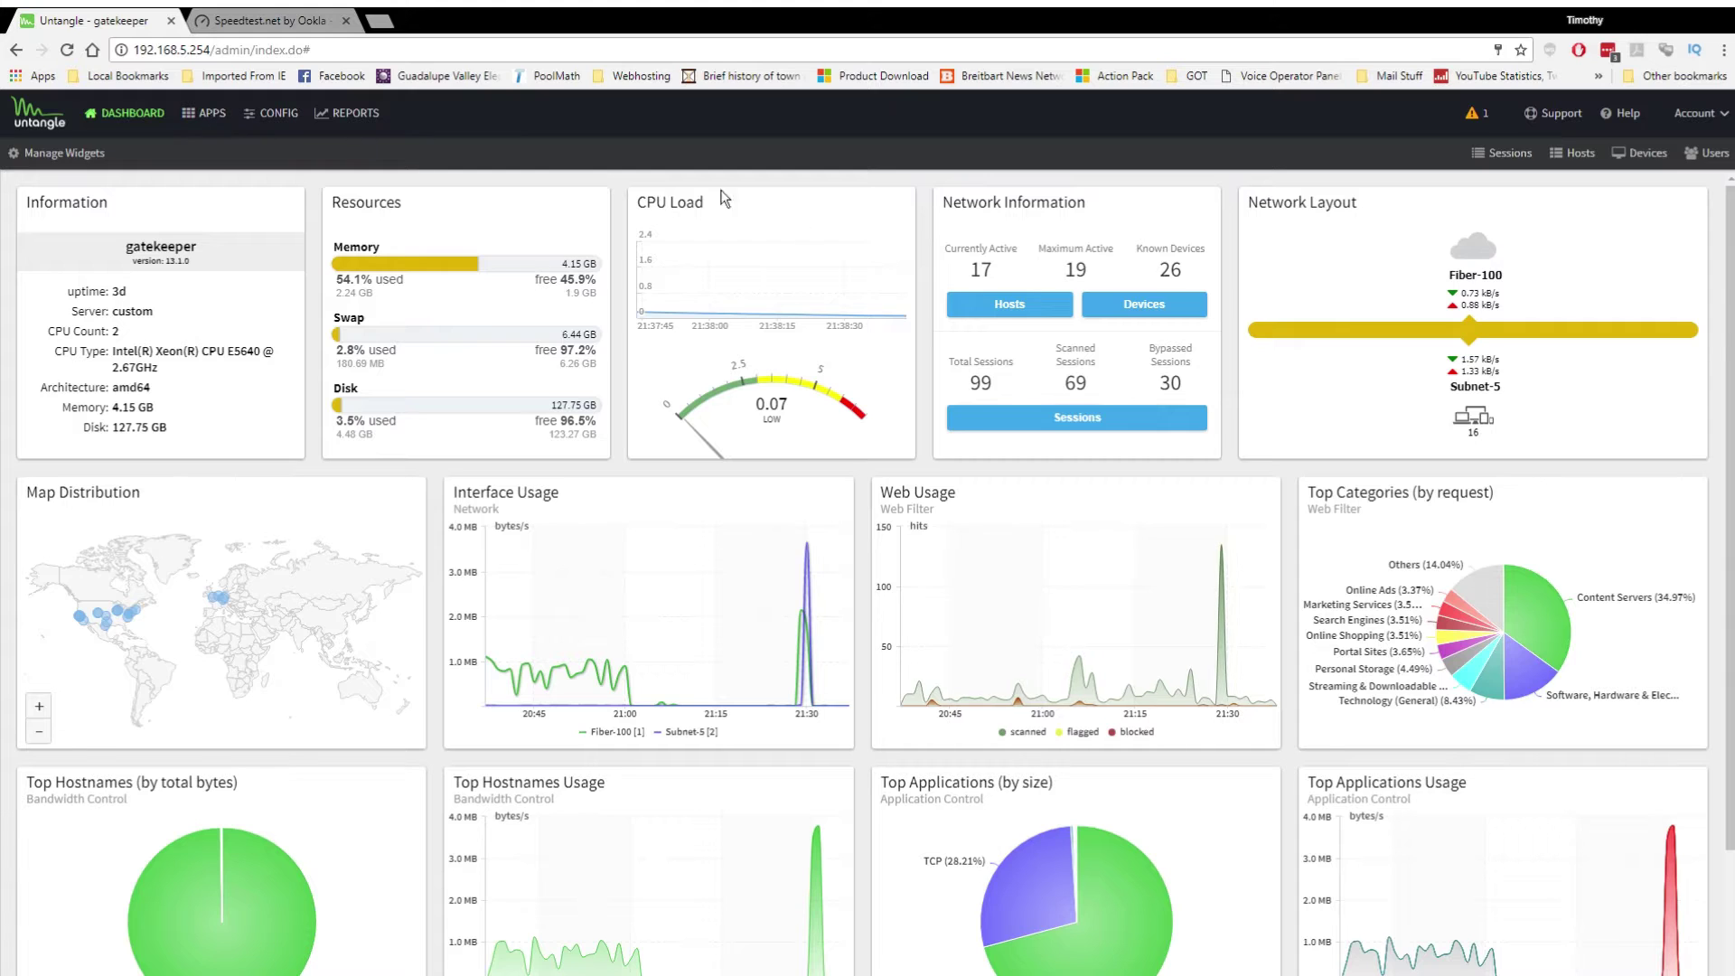
click(279, 113)
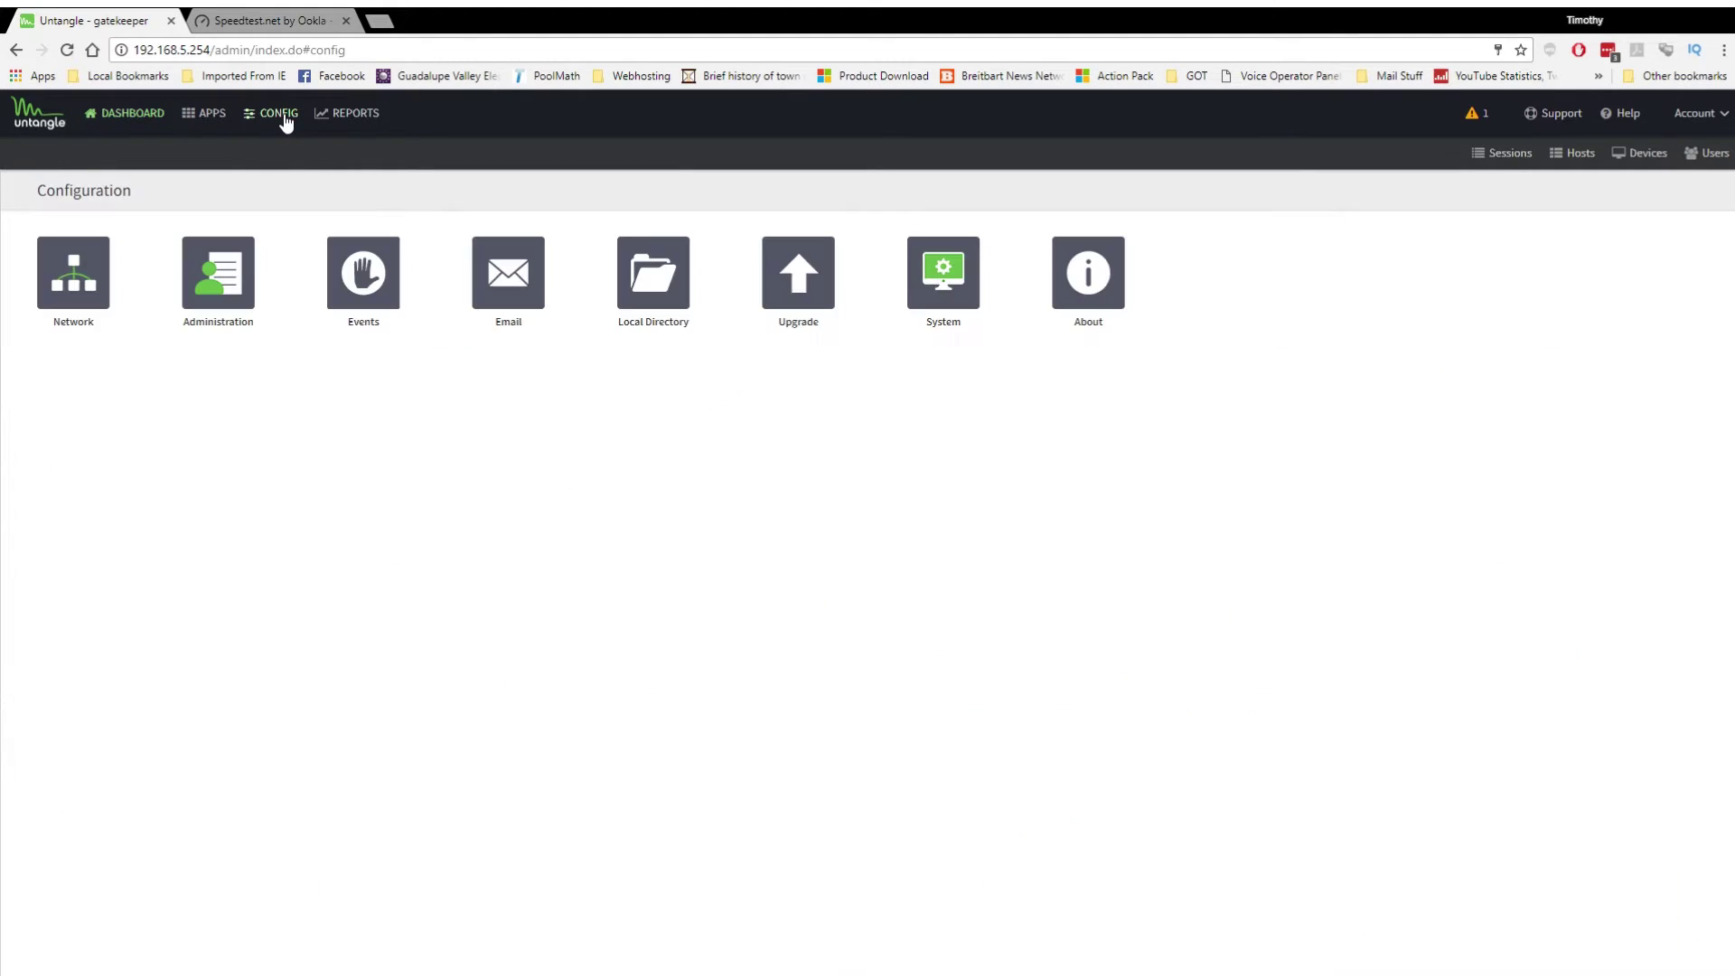
click(52, 282)
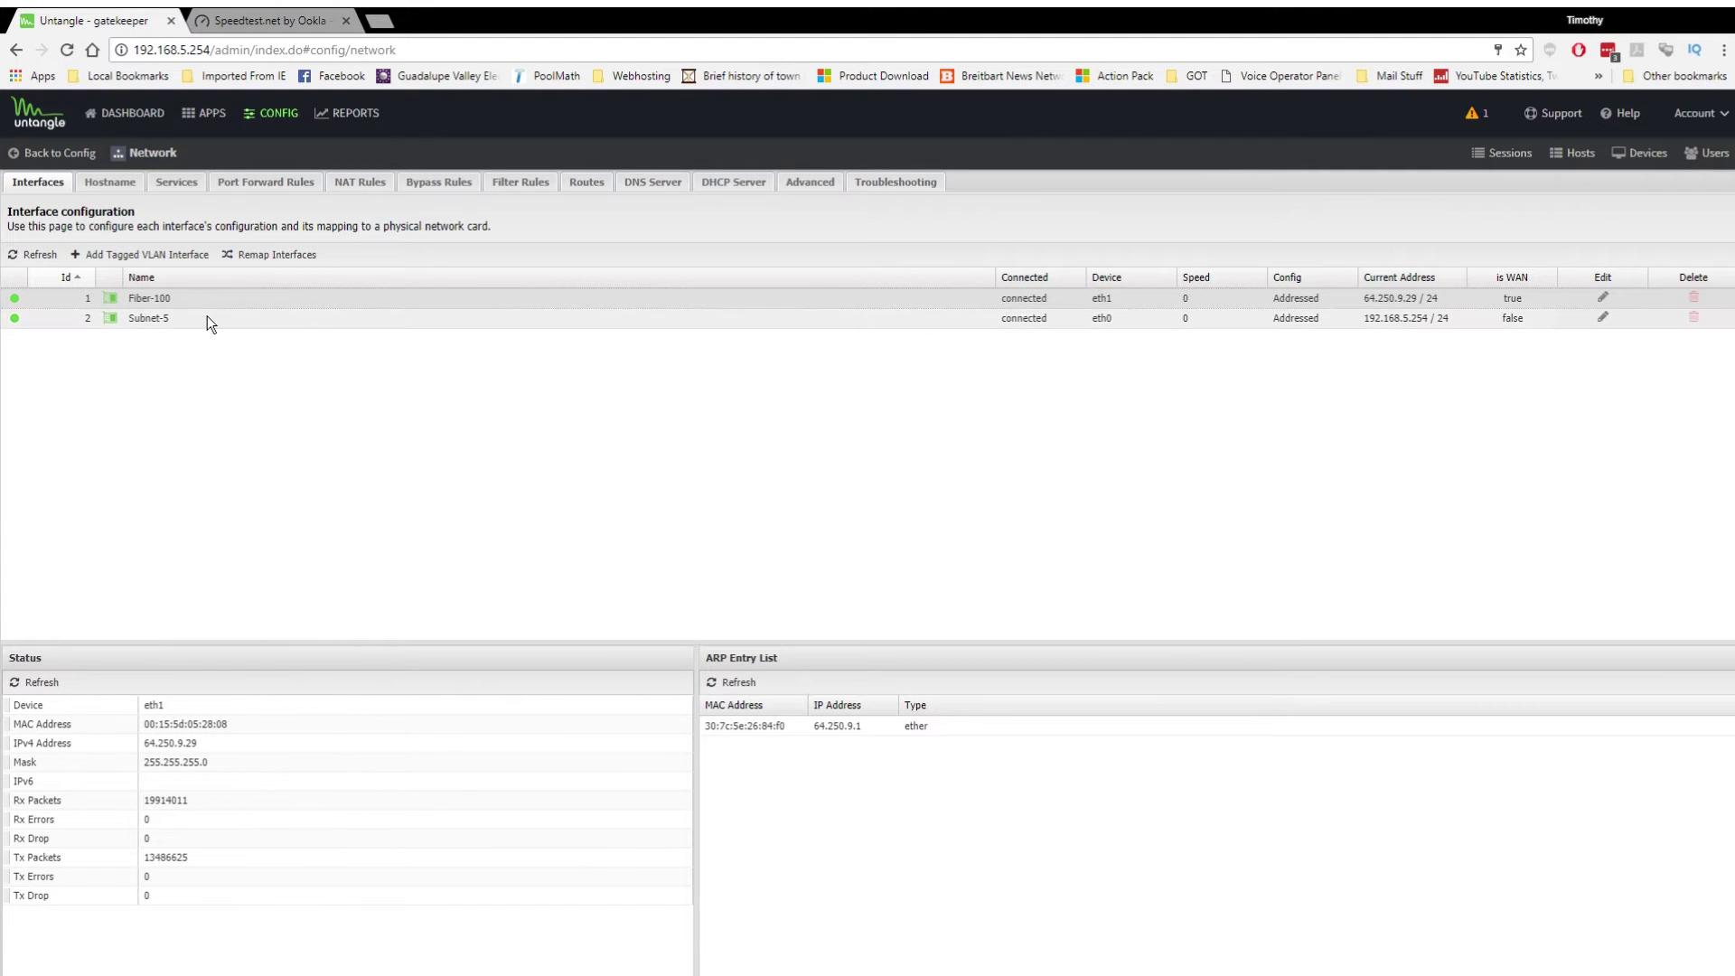
click(1602, 299)
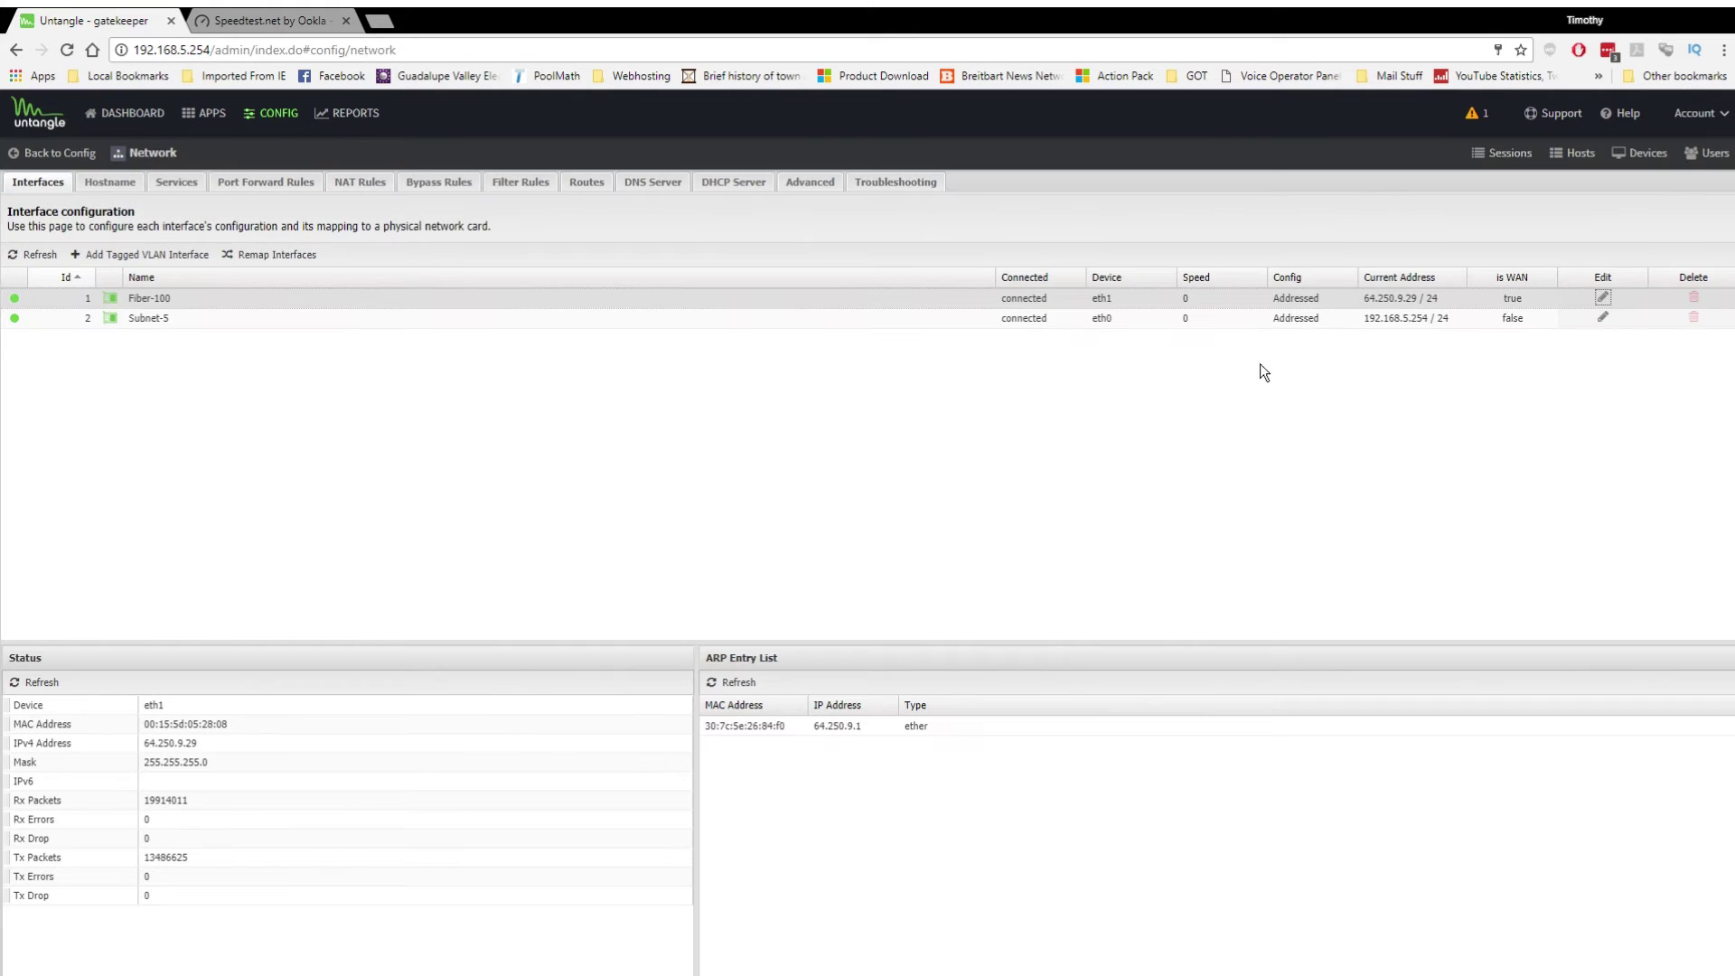
click(1601, 319)
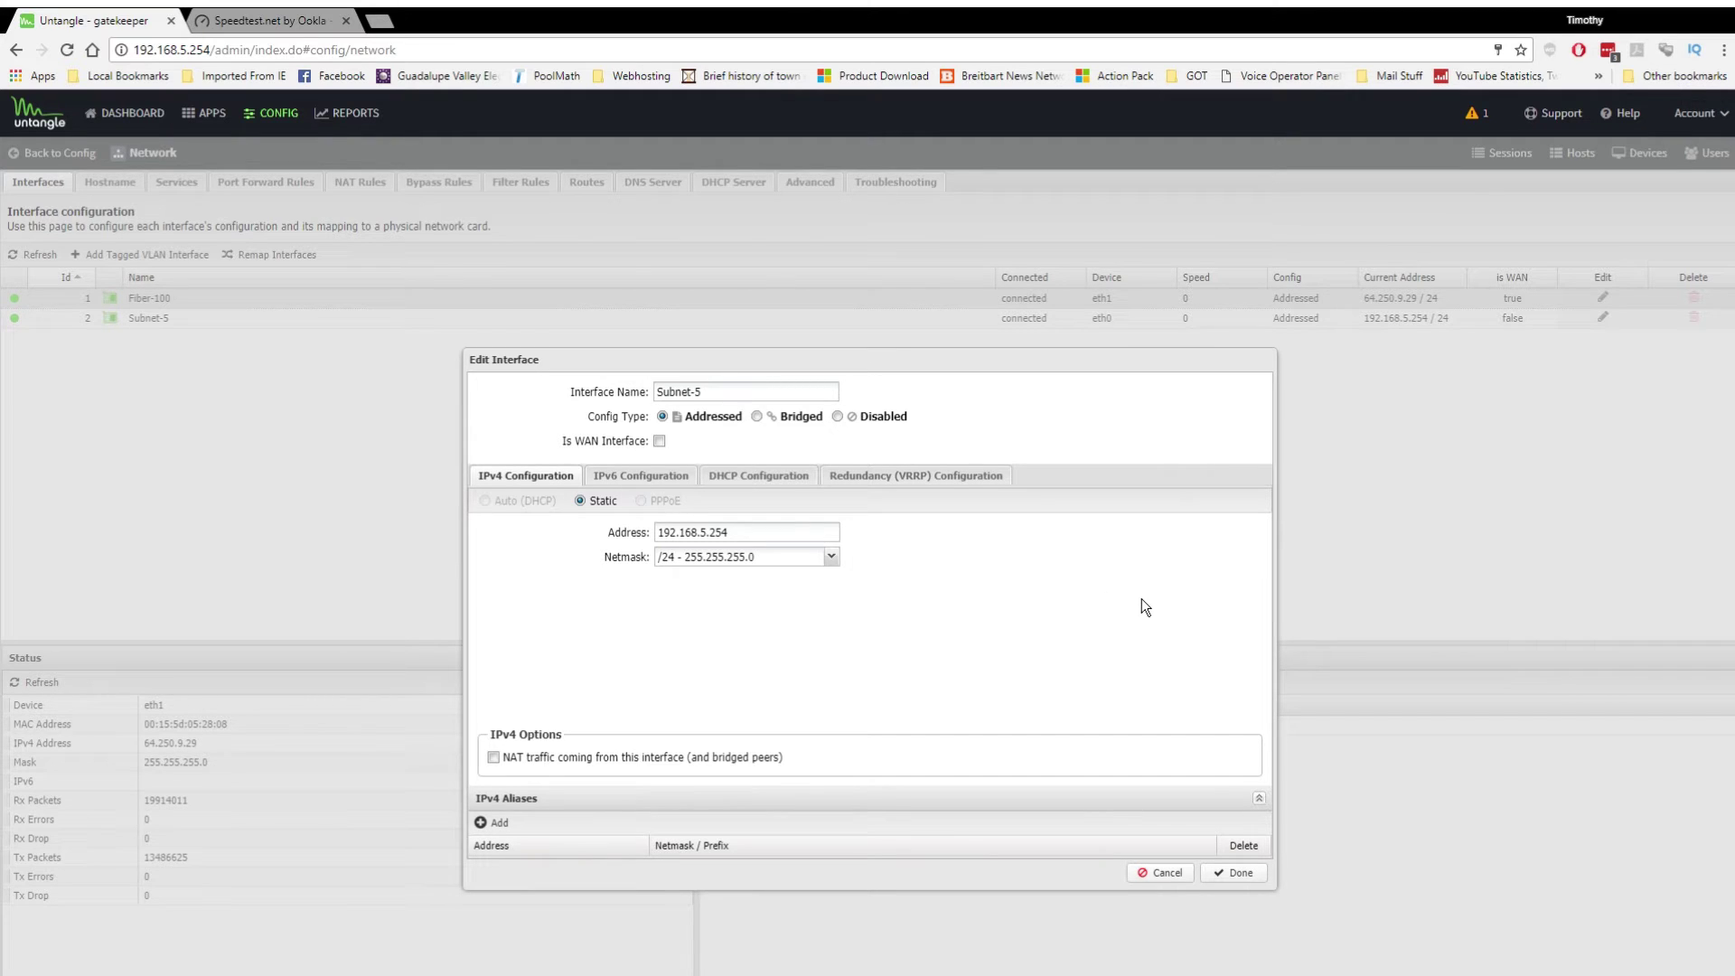
click(1165, 873)
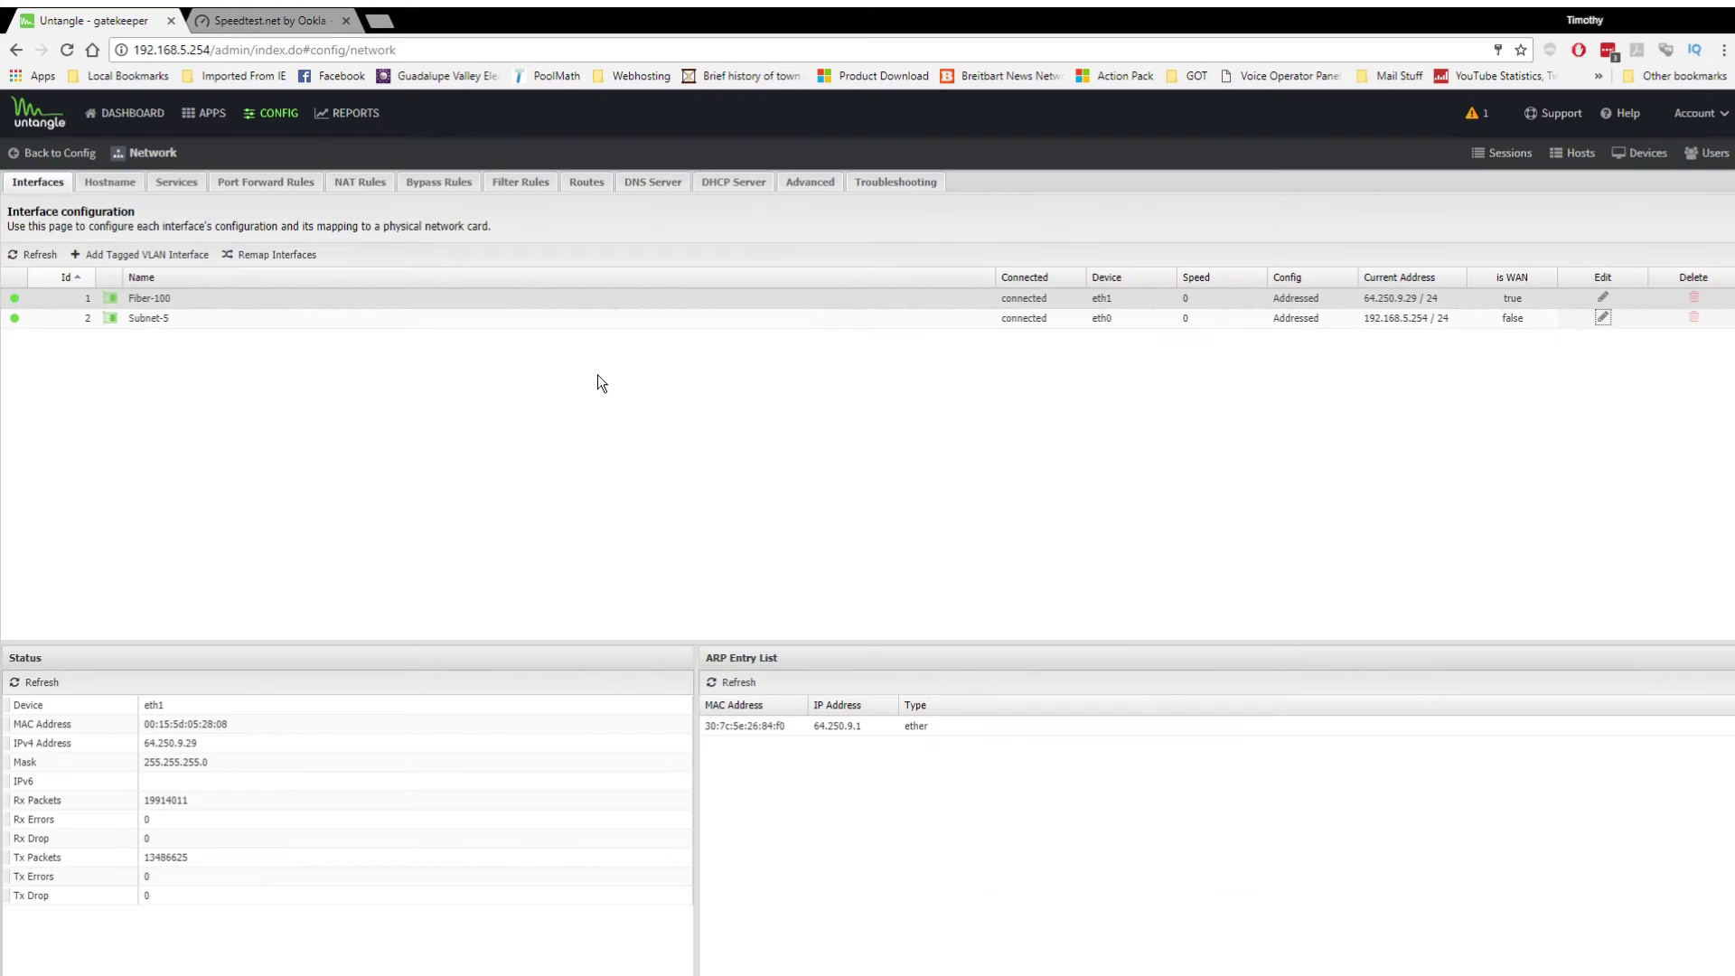
Review the network's hostname settings, local service ports and port forward rules
click(115, 182)
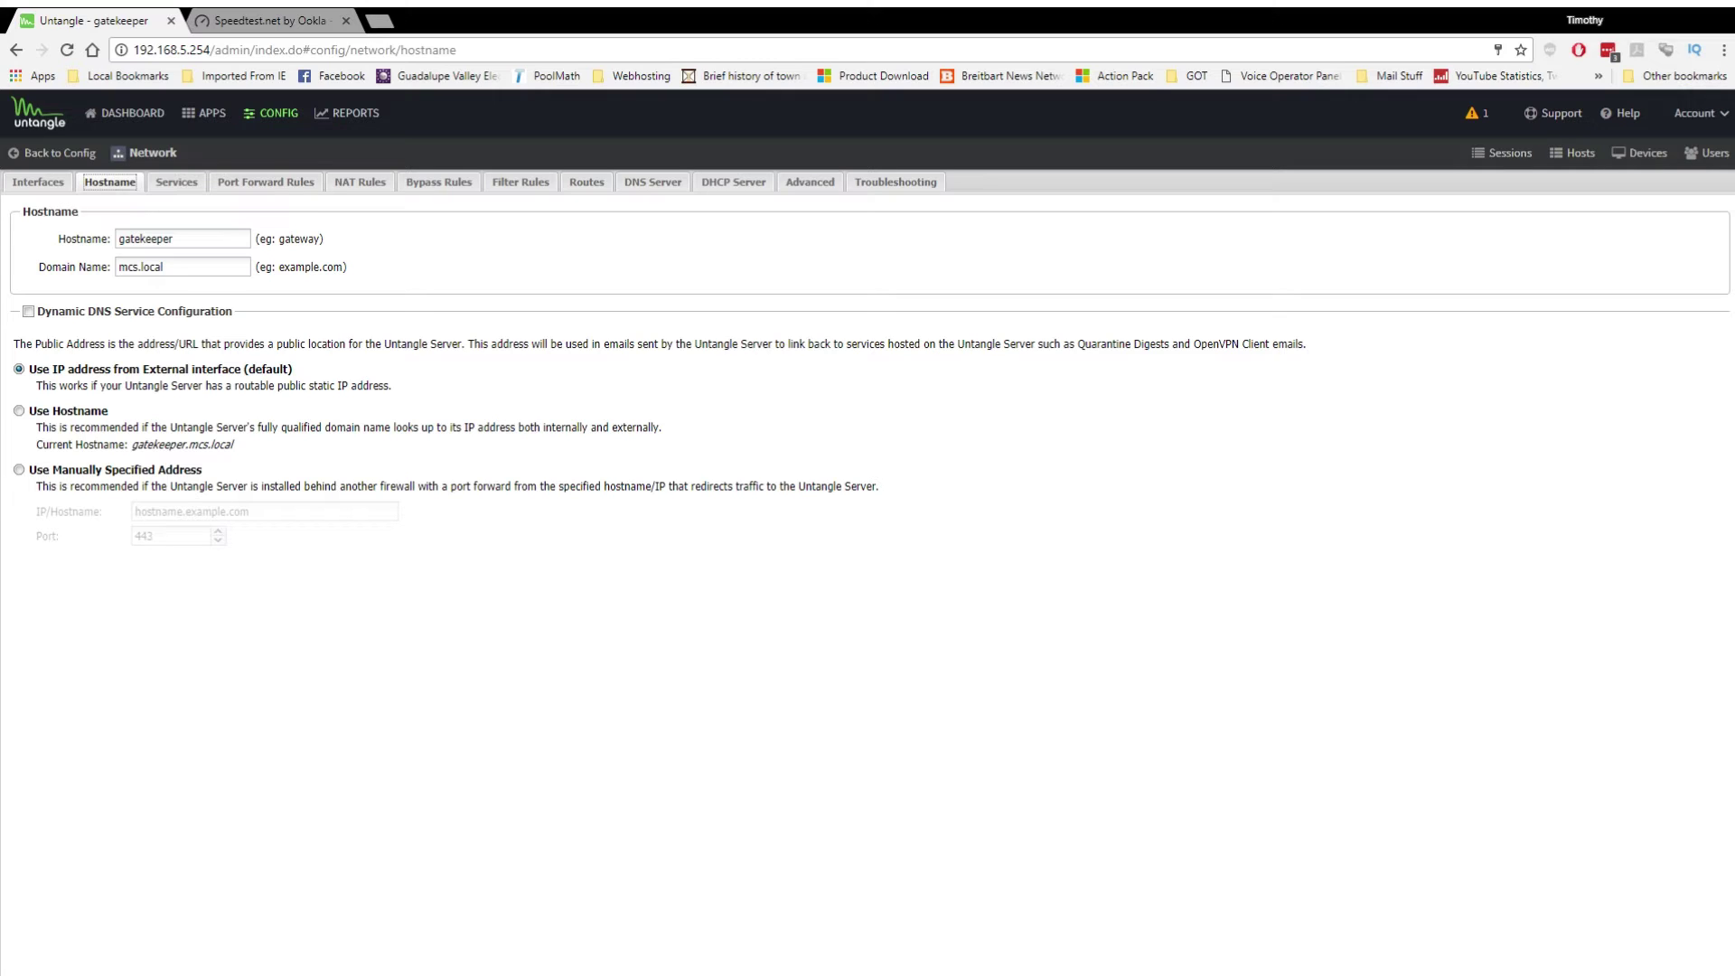
click(176, 181)
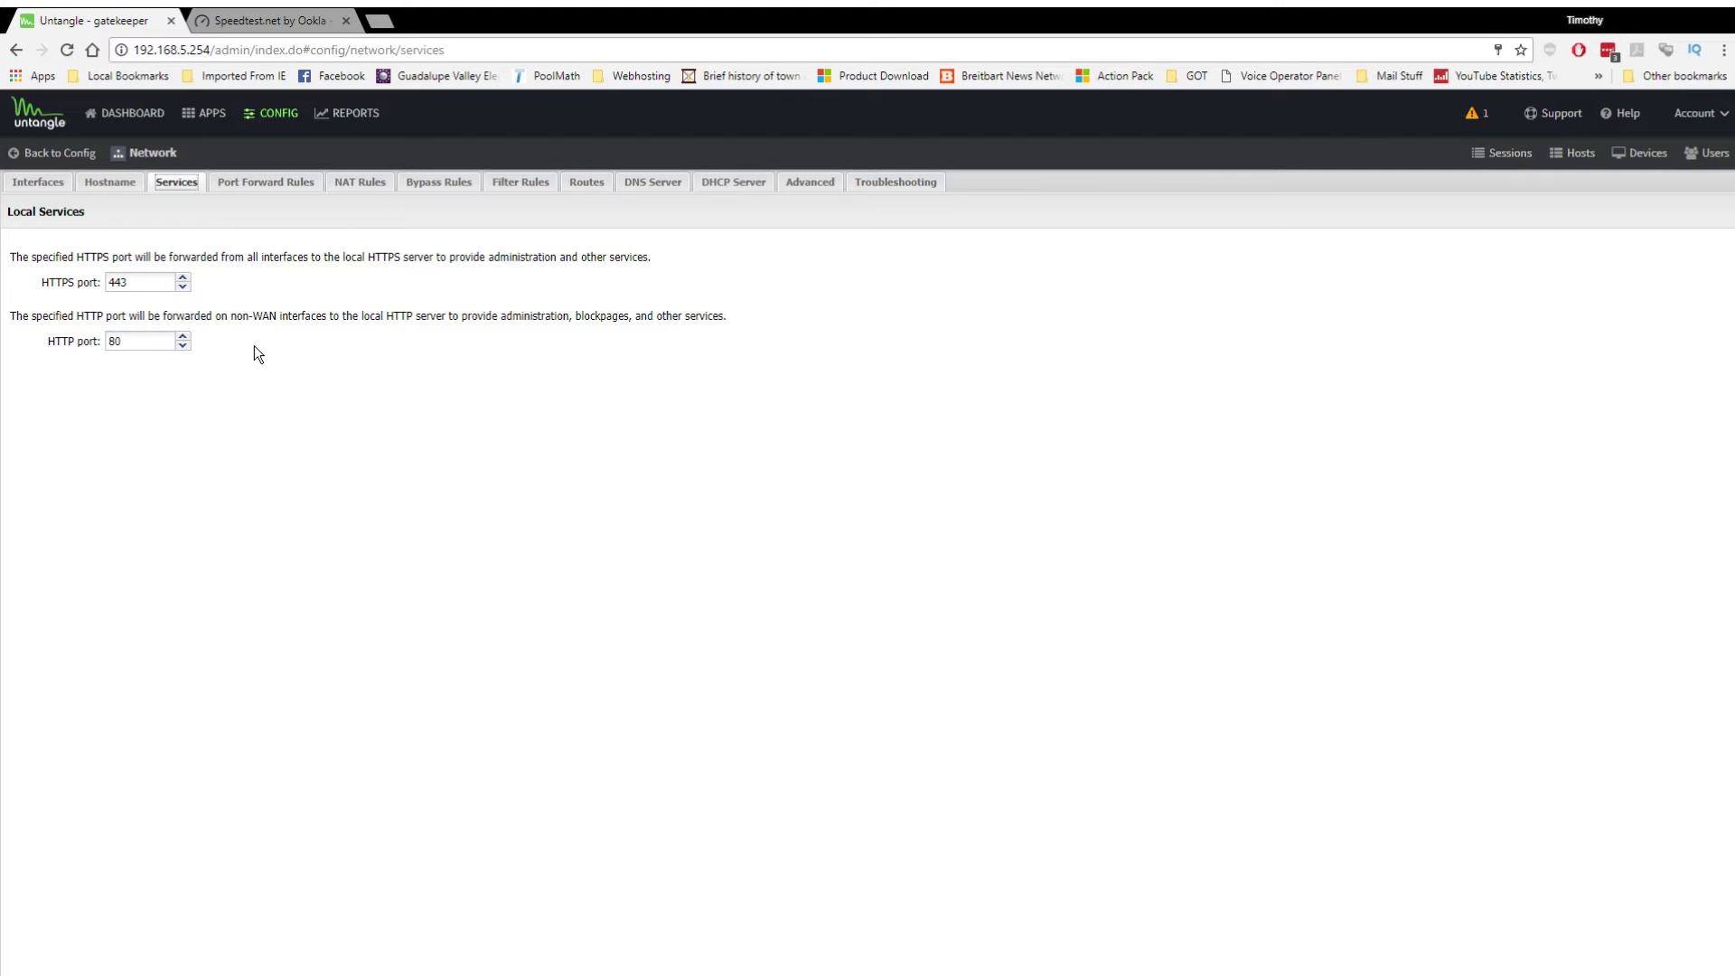
click(266, 185)
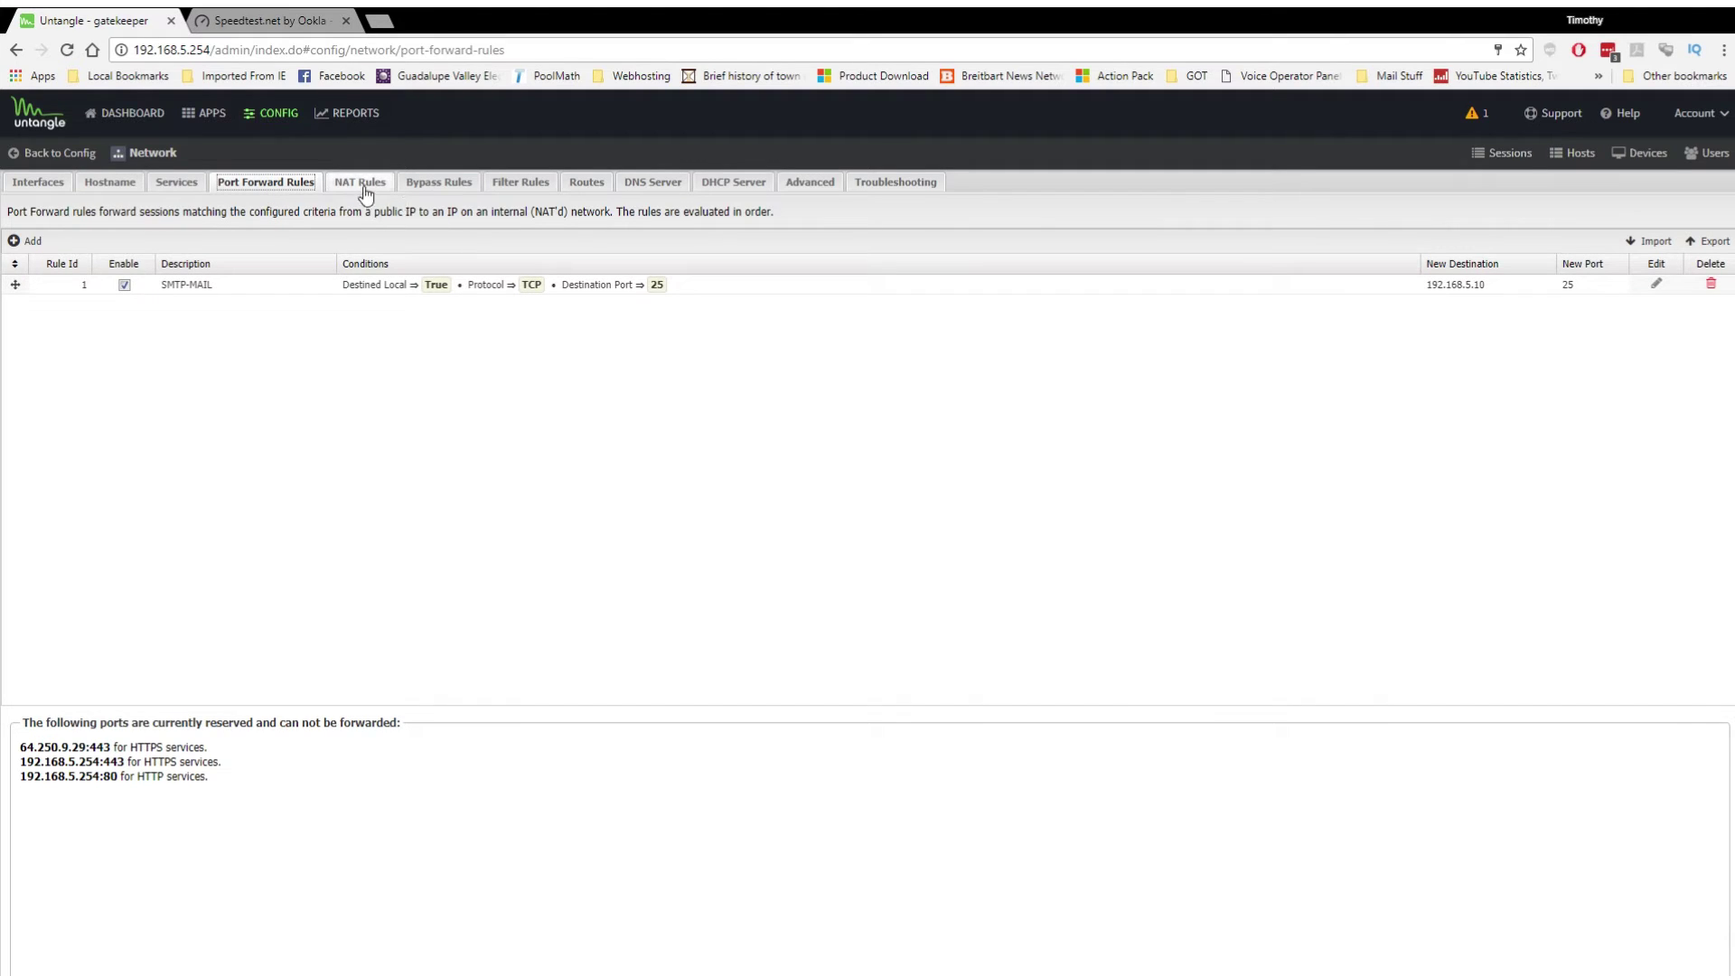
Examine the simple and advanced forms for a new port forward rule, and cancel without adding it
click(34, 242)
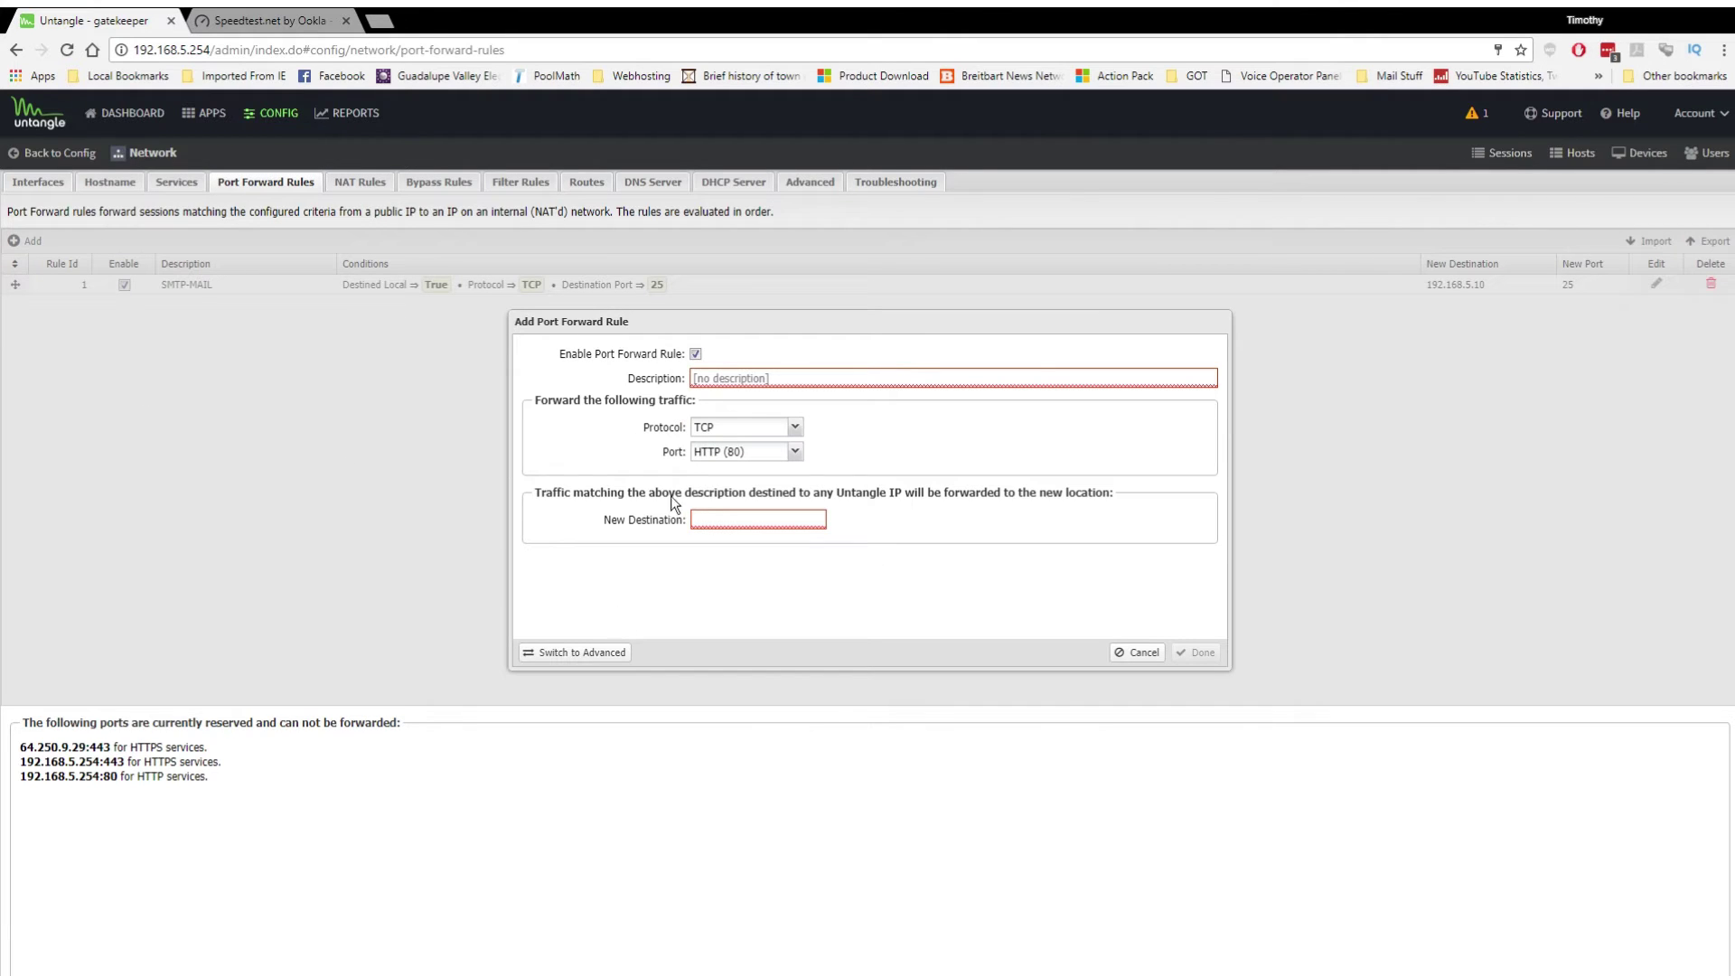
click(562, 654)
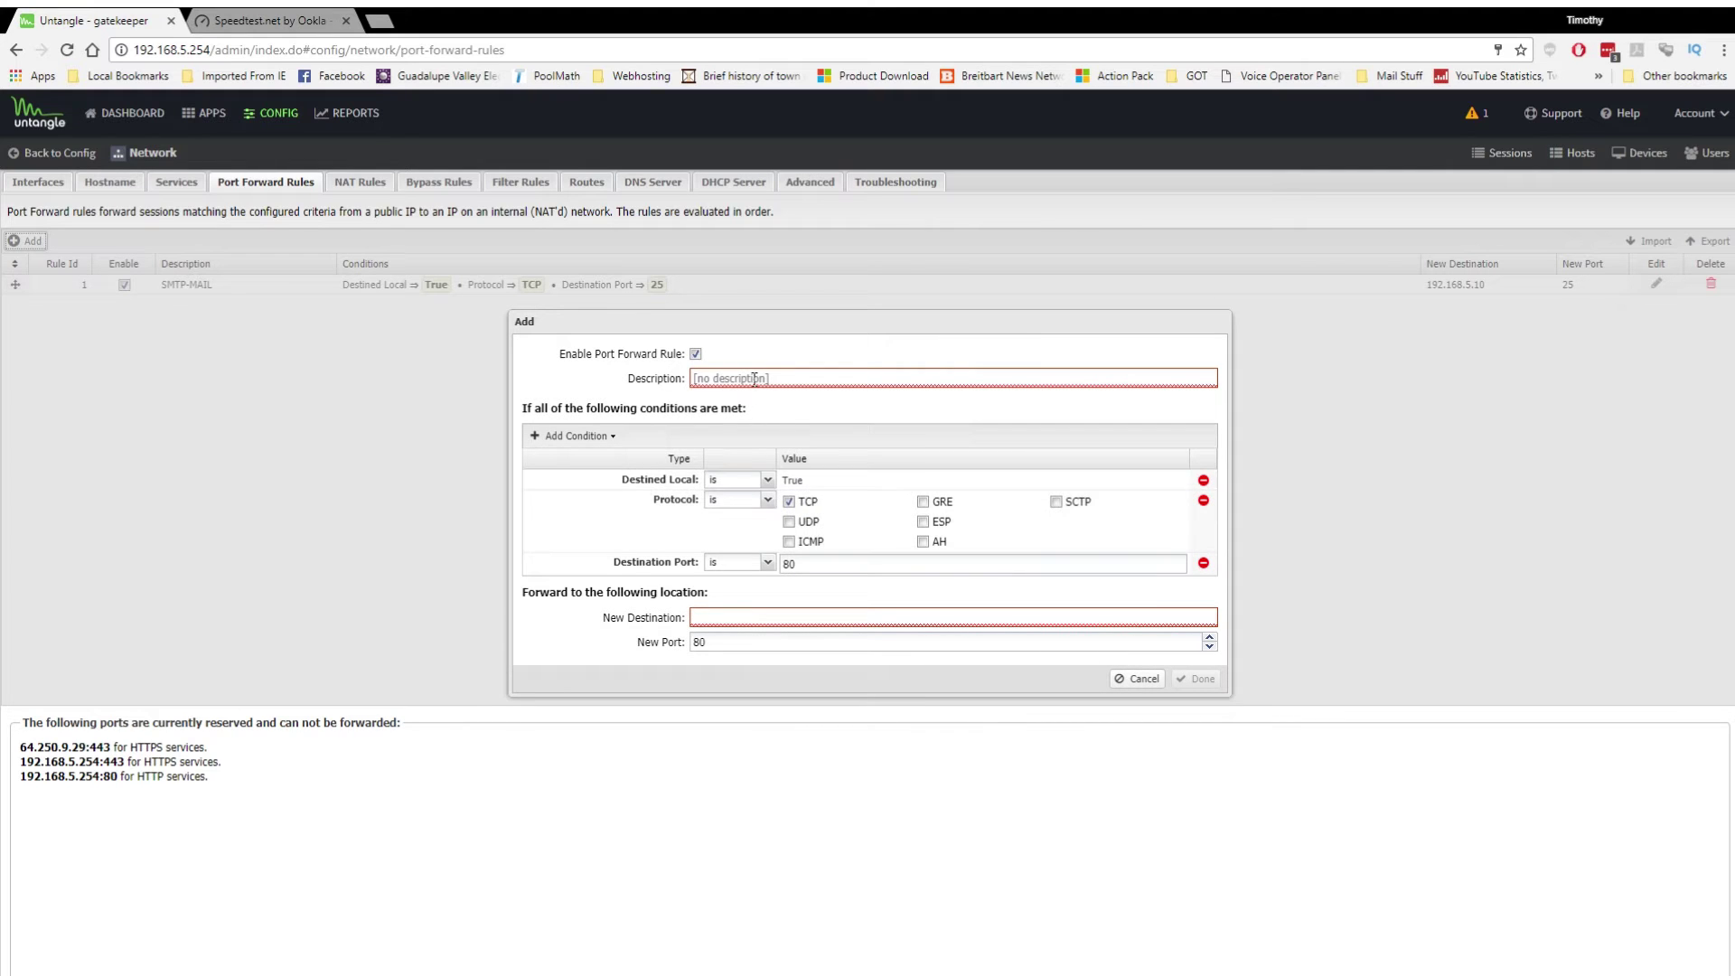
click(1143, 685)
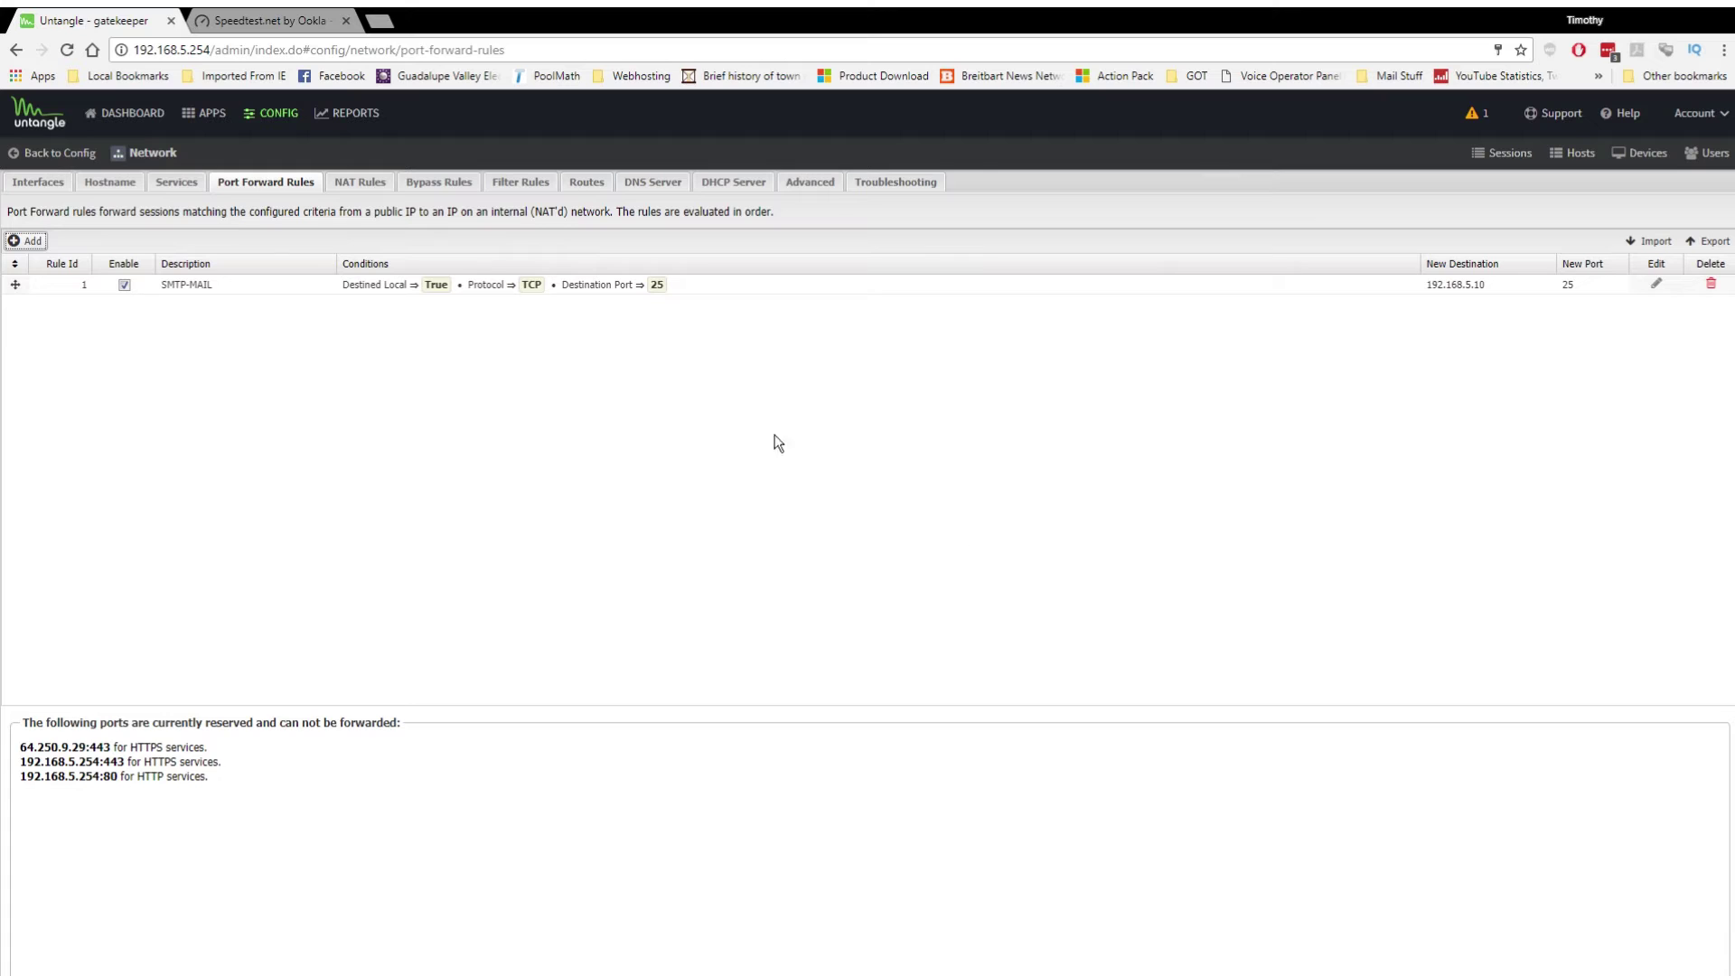
Review the NAT rules, bypass rules, filter rules, routes and DNS server entries of the network configuration
click(354, 188)
click(432, 185)
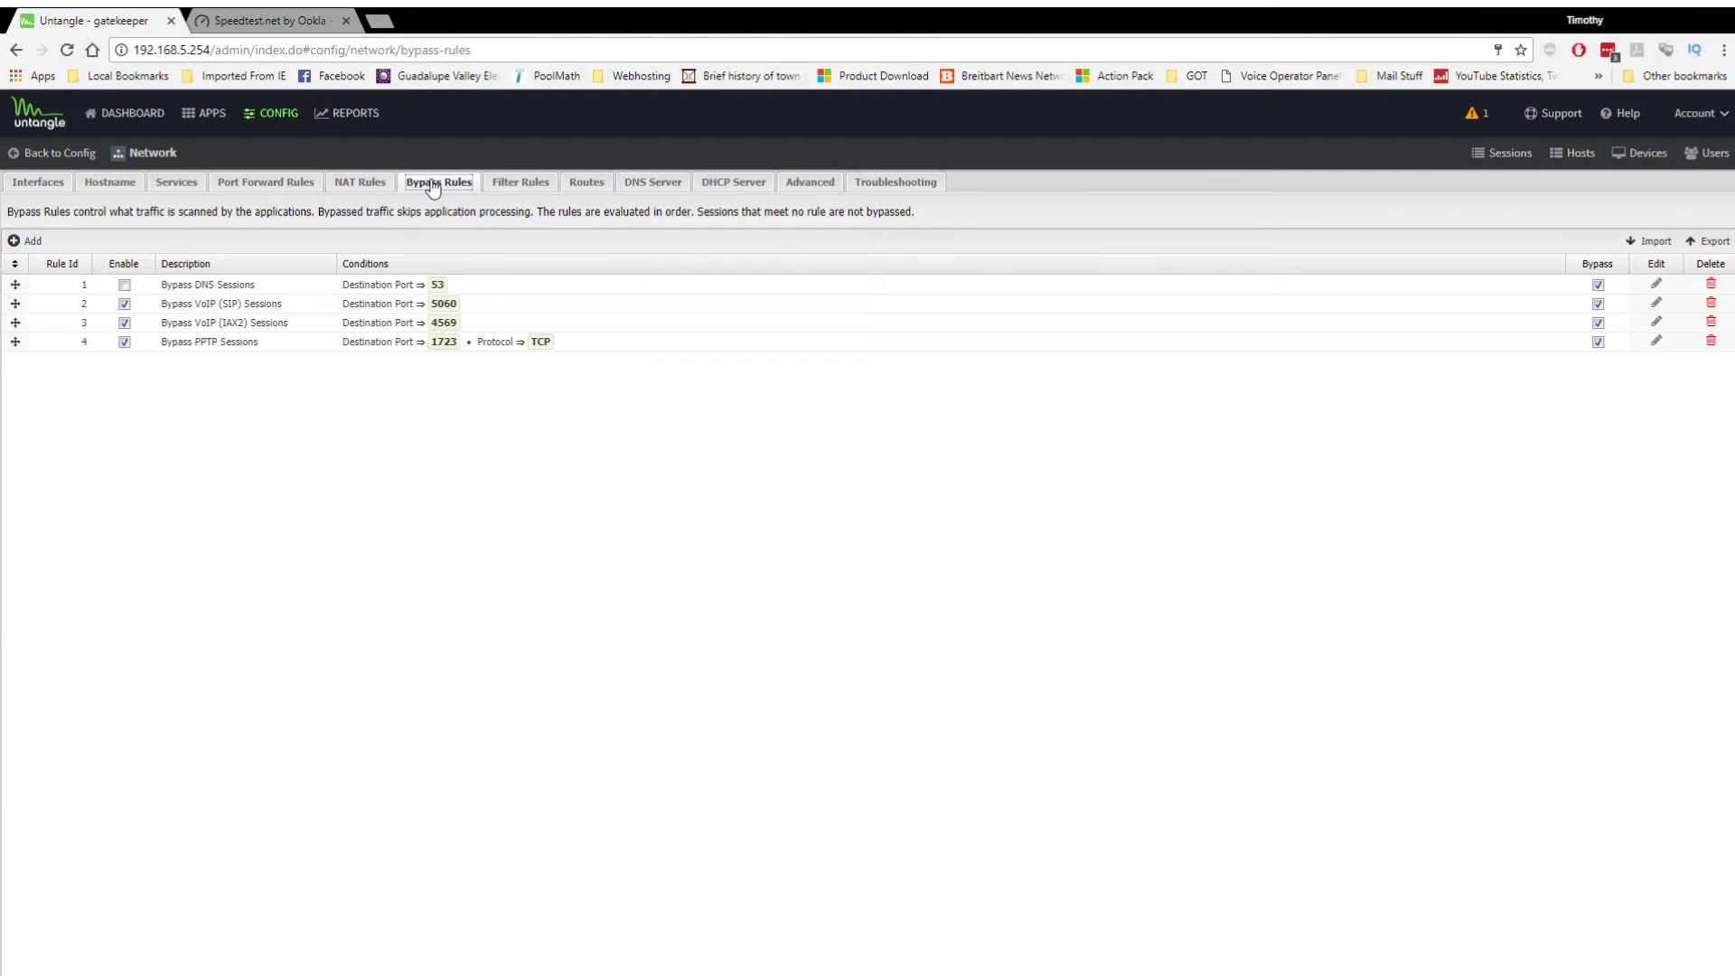
click(520, 185)
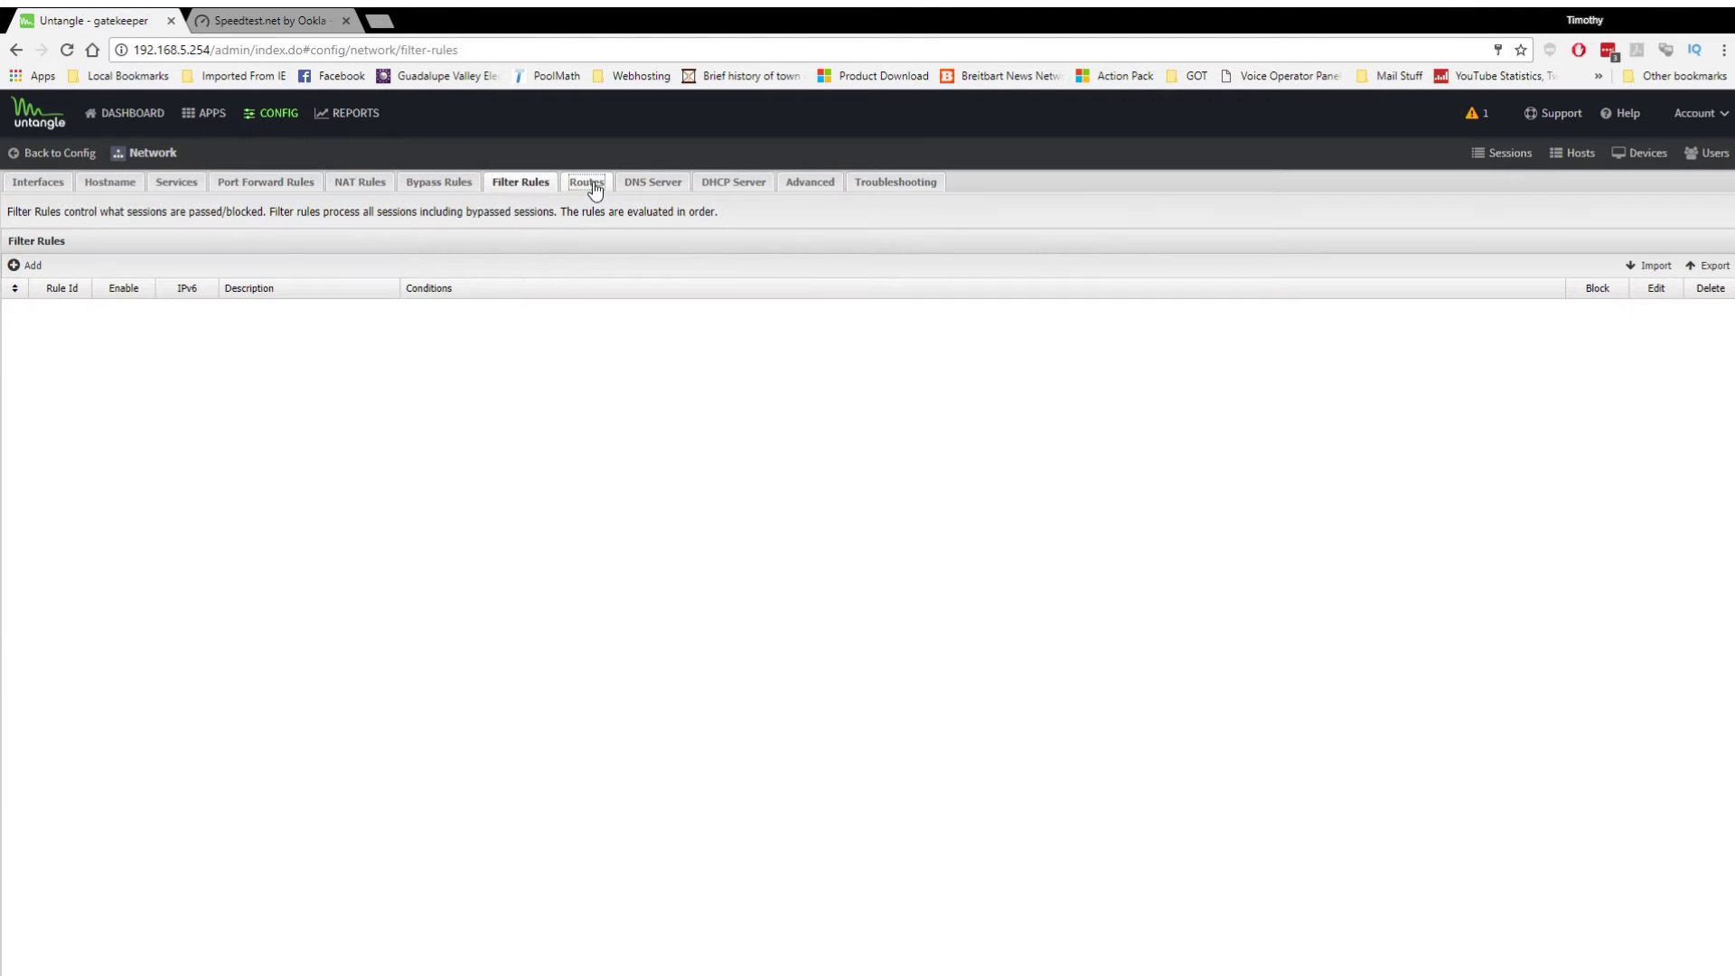
click(587, 184)
click(645, 186)
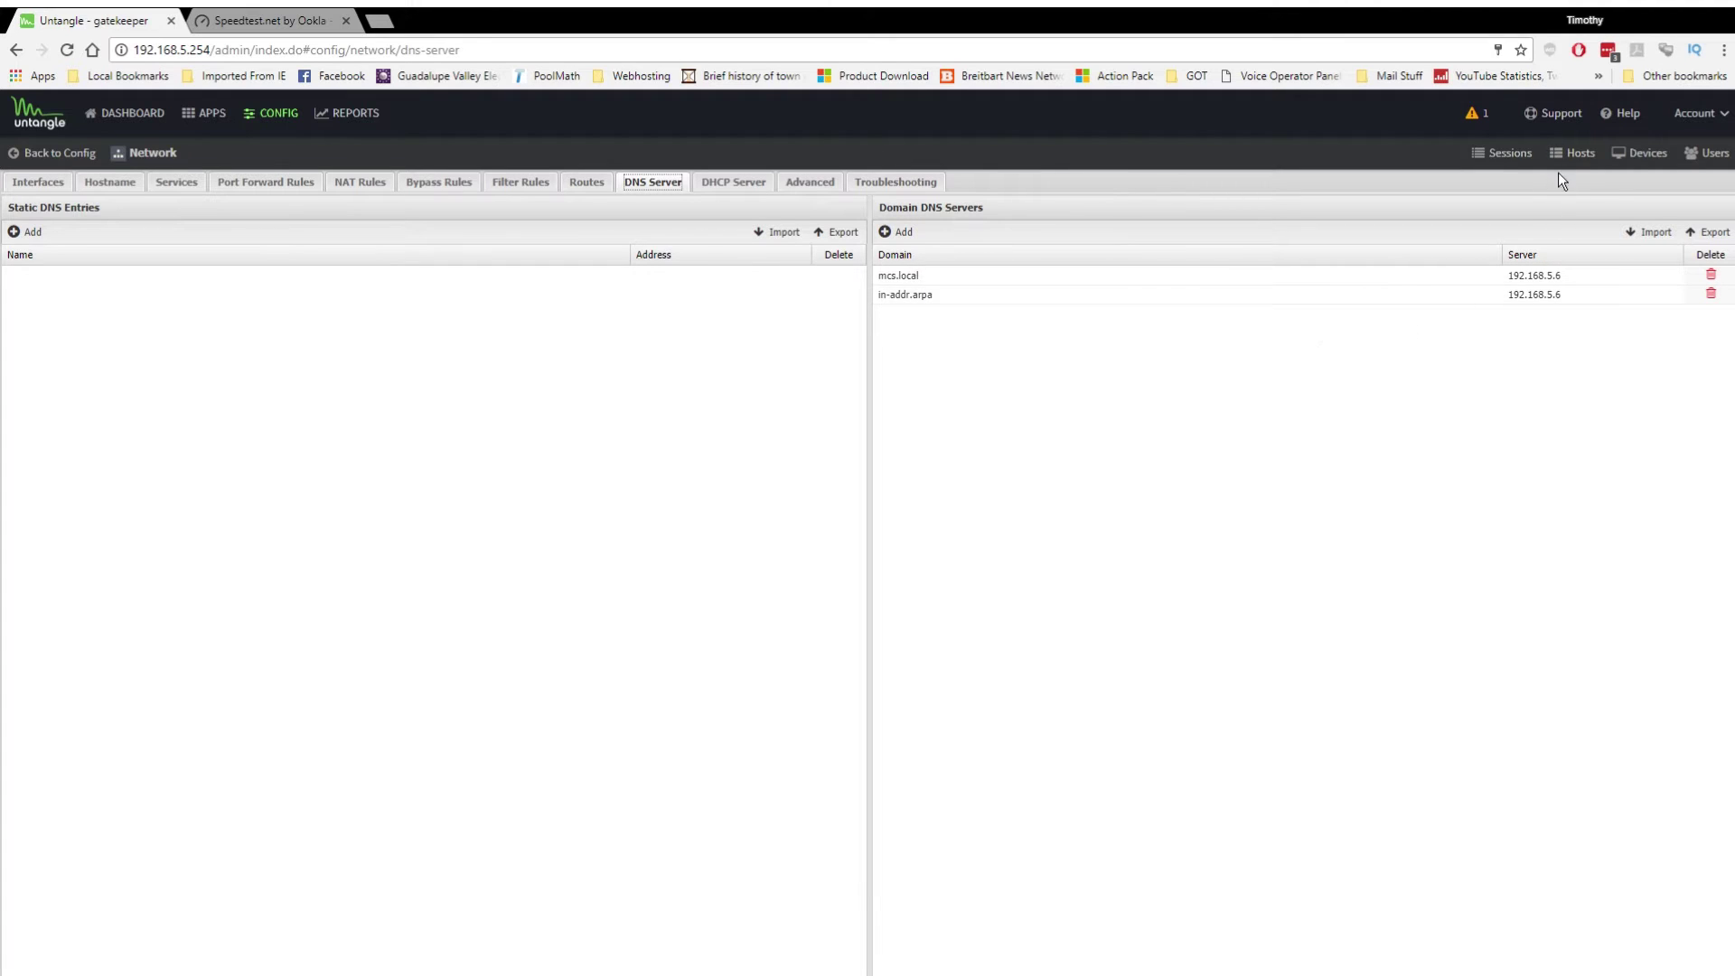
Check the current hosts, and return to the network configuration to examine the in-addr.arpa domain DNS entry and the DHCP server settings
click(1581, 157)
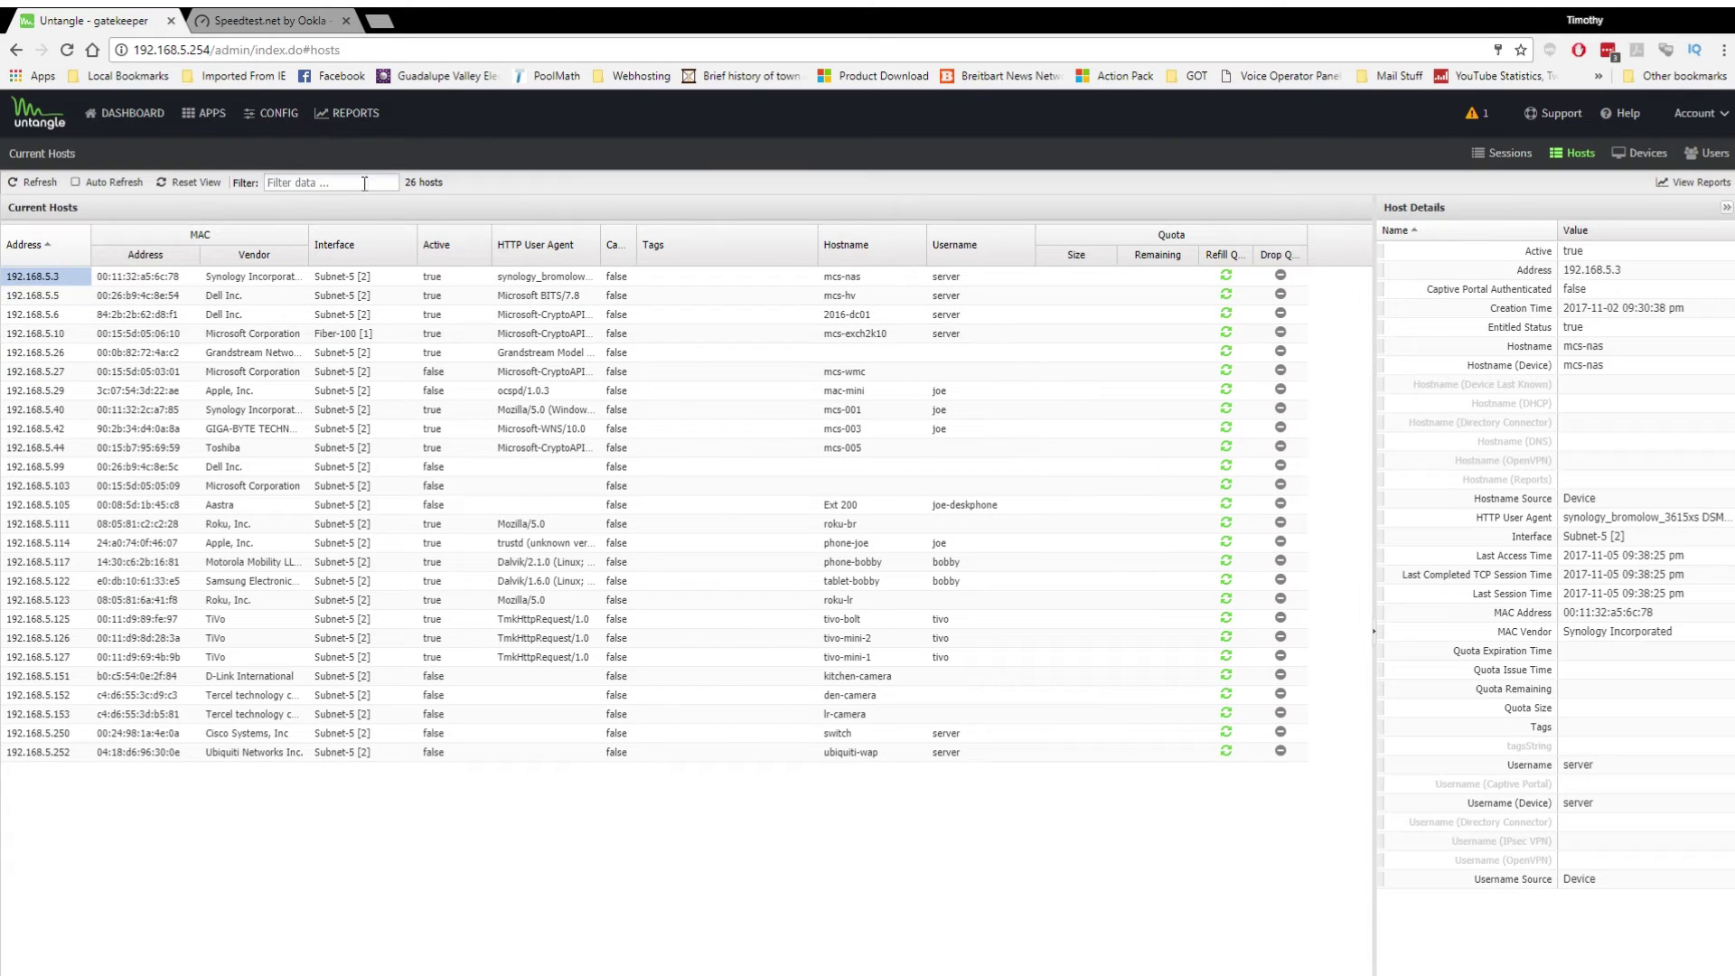
click(269, 119)
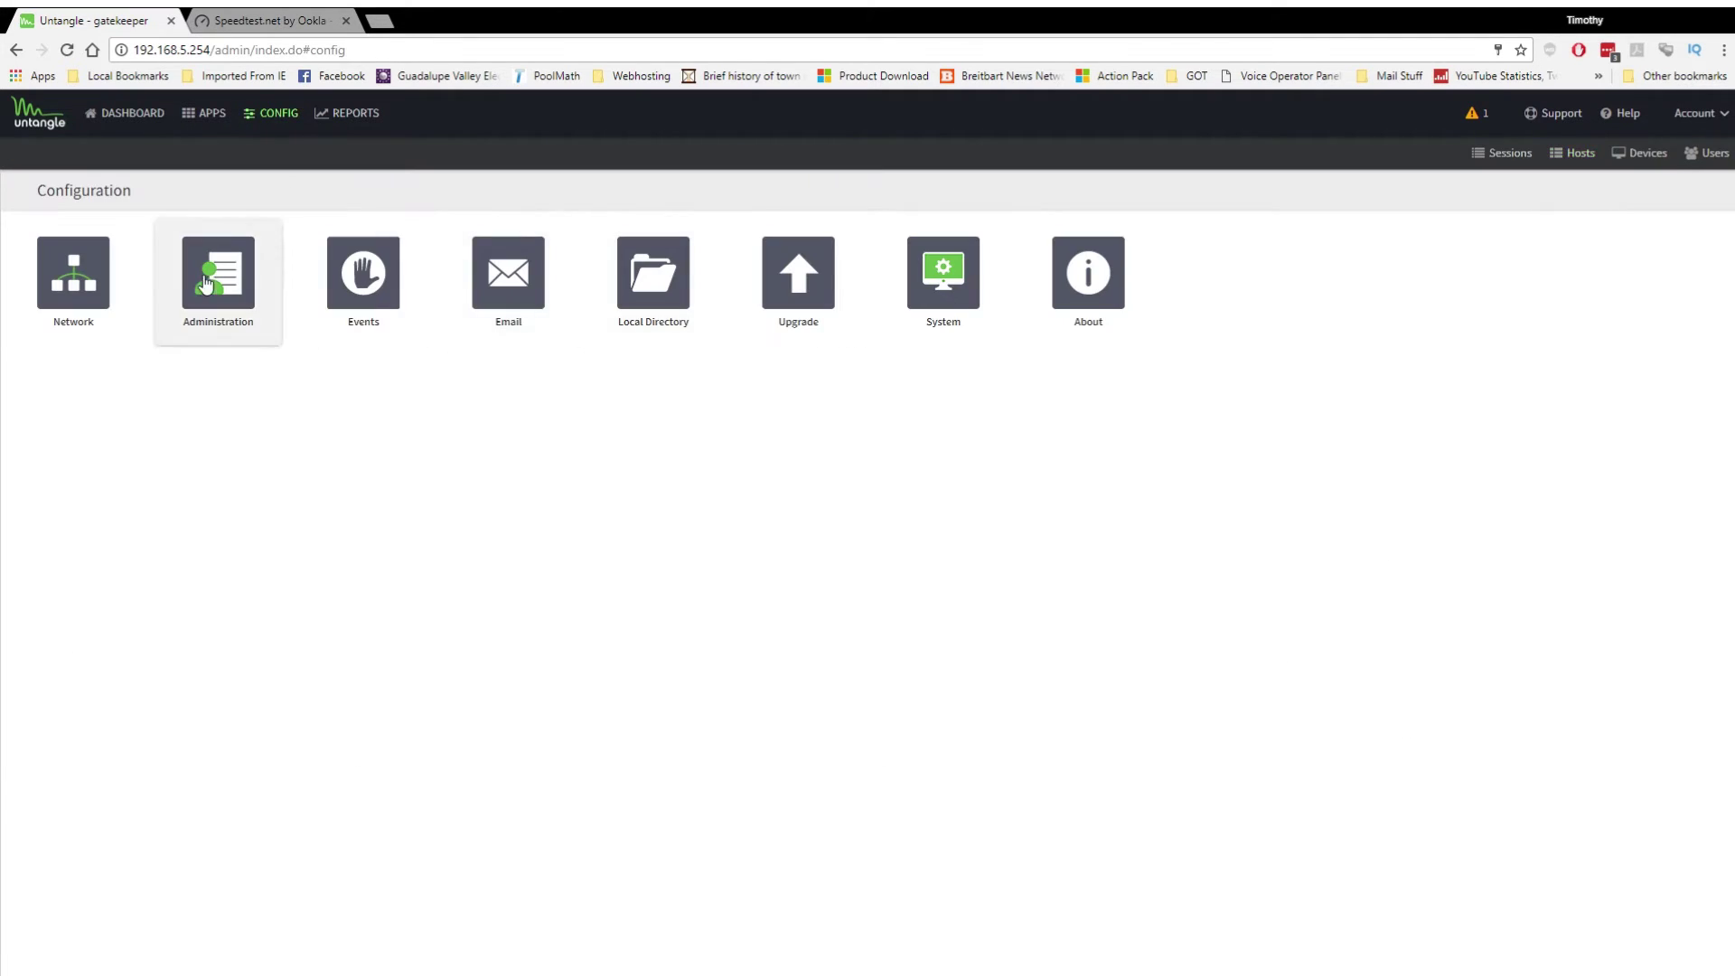
click(86, 283)
click(652, 181)
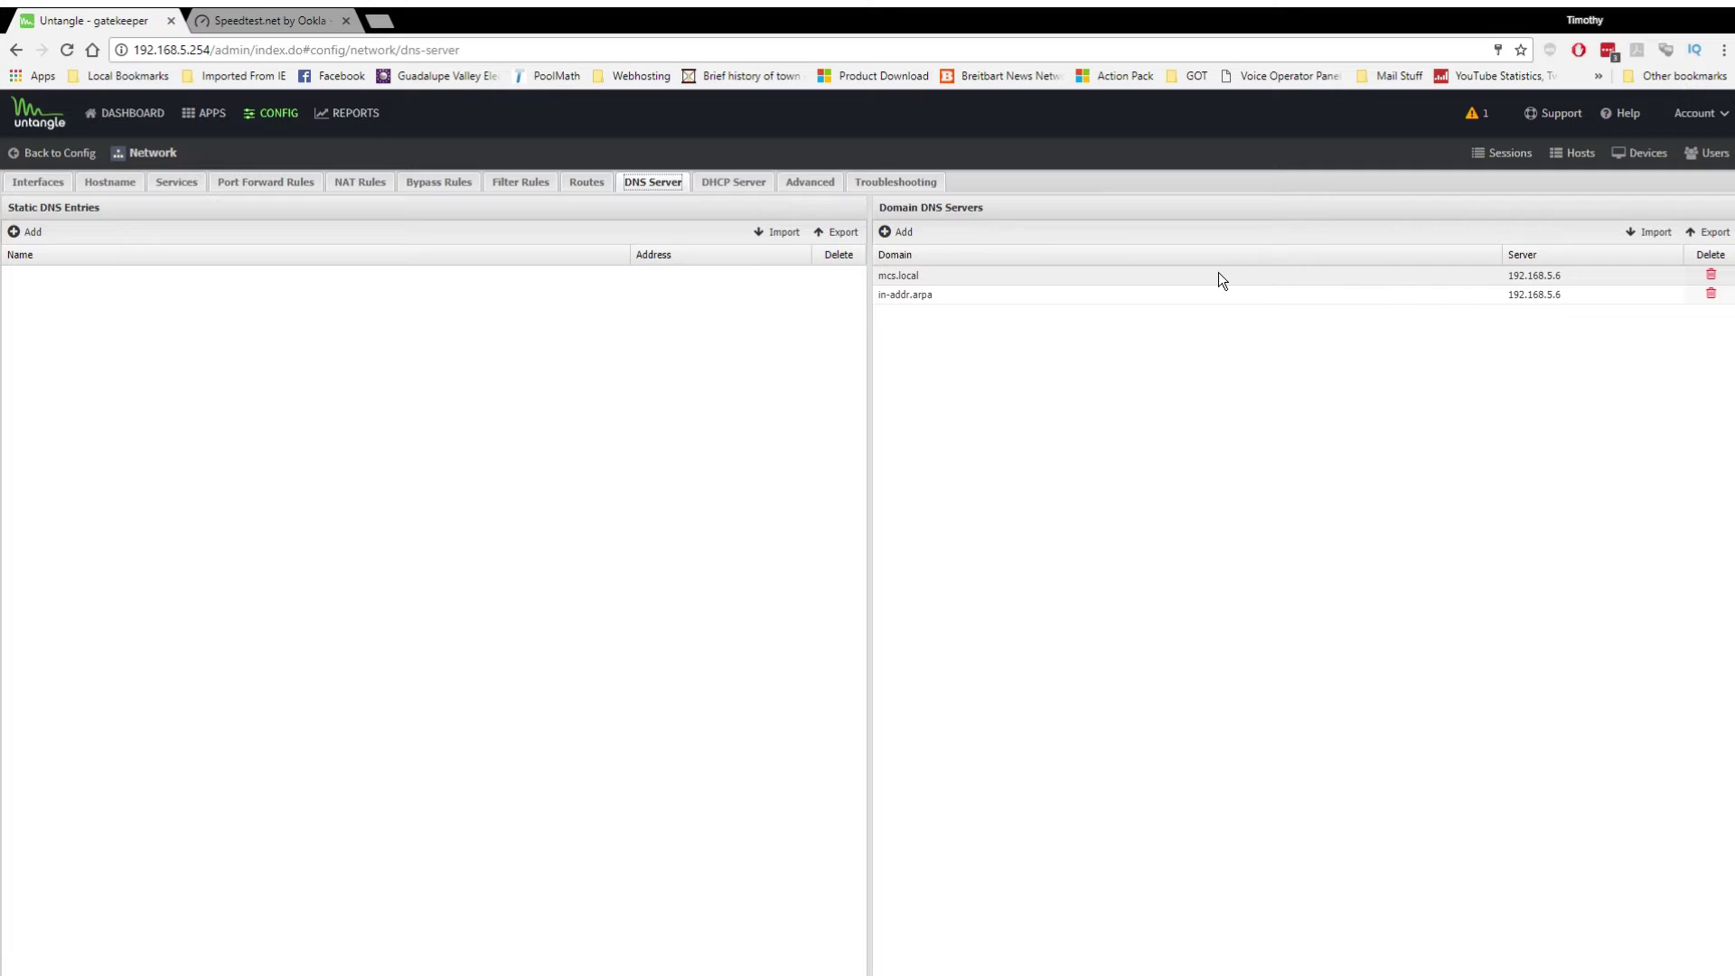
click(955, 295)
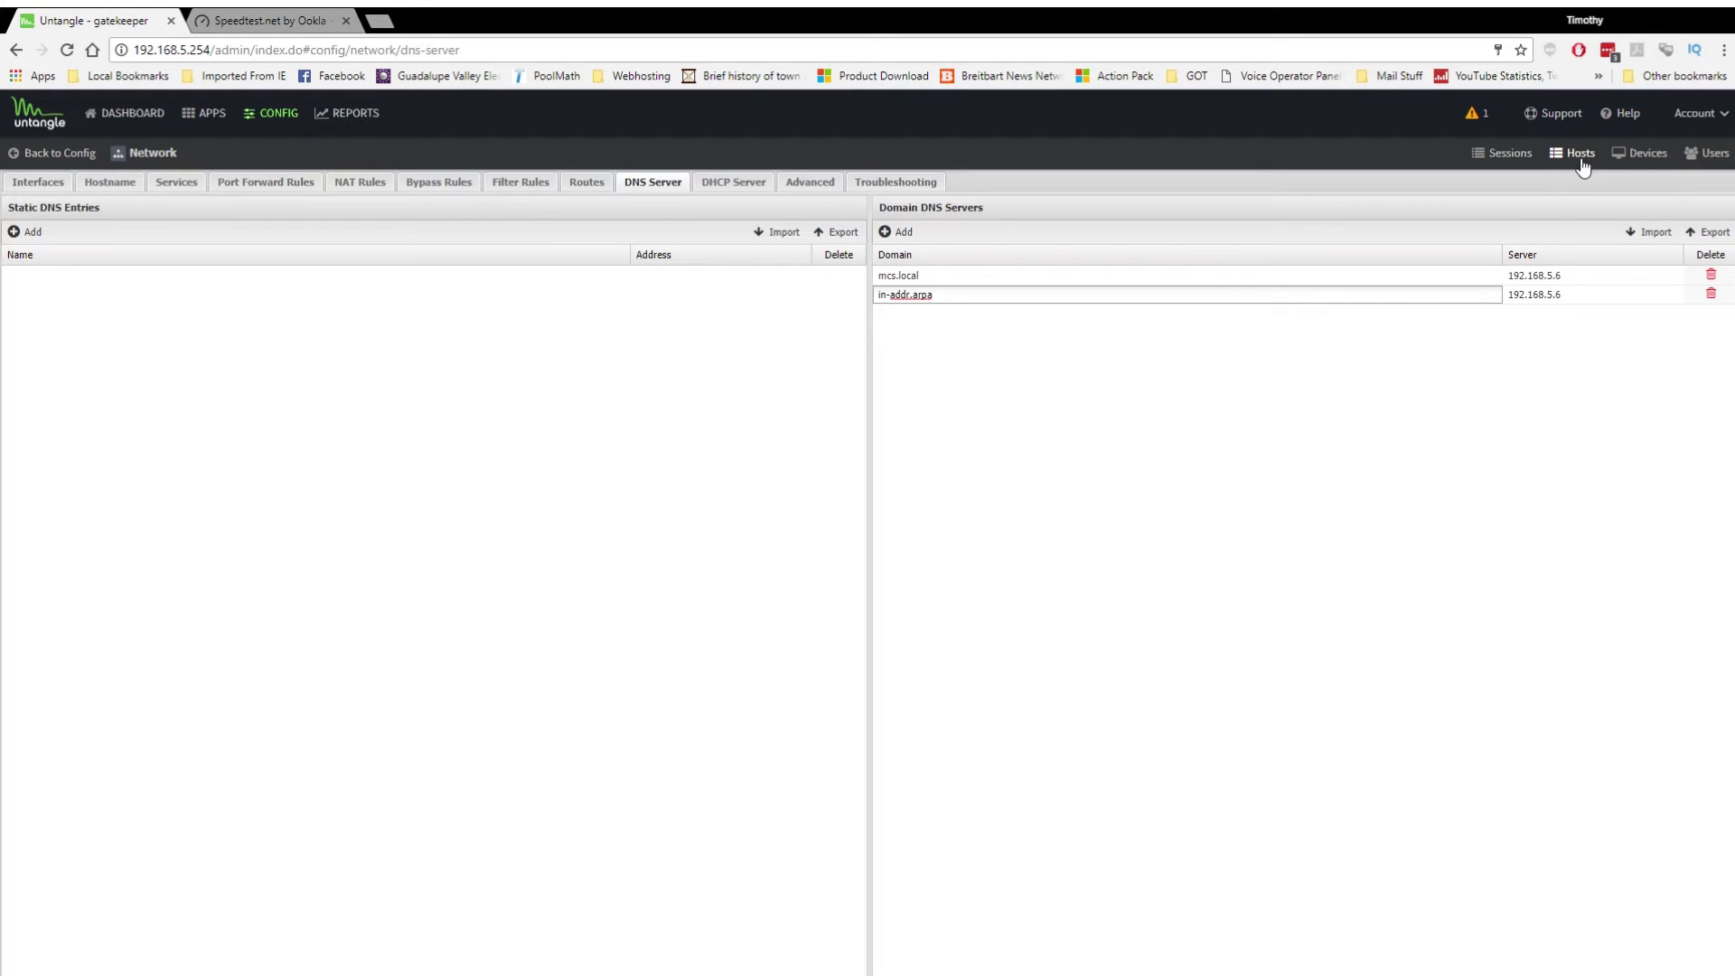
click(741, 190)
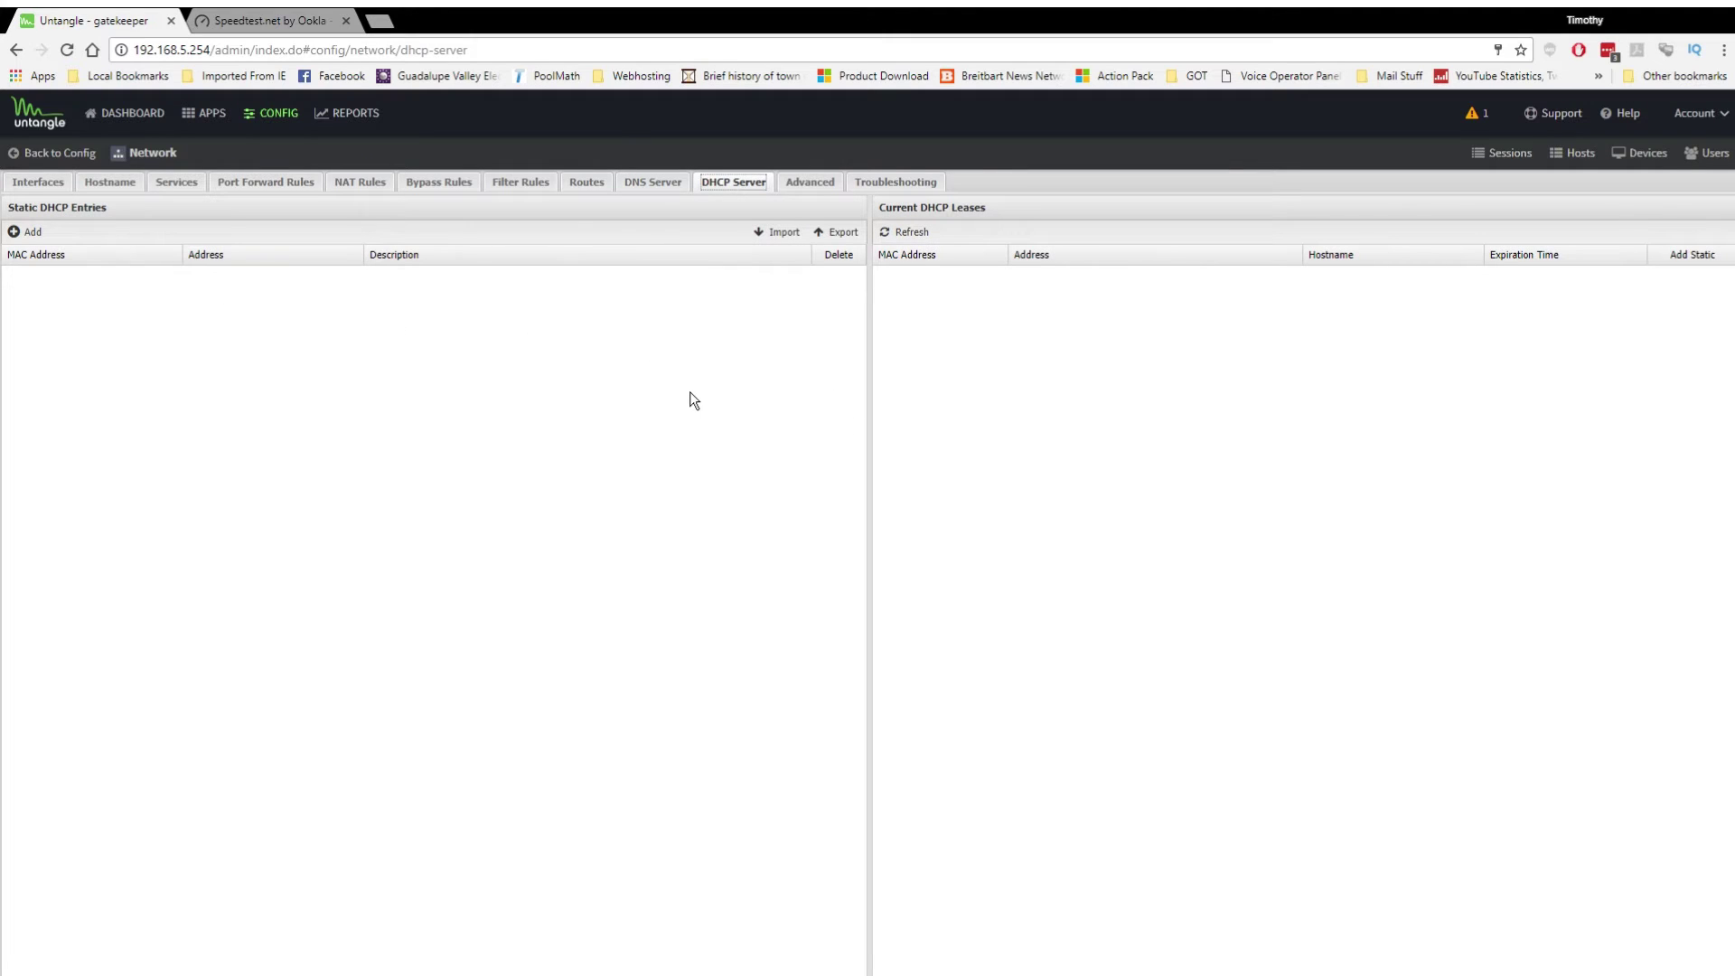
Review the advanced network settings for Options, QoS, Access Rules, UPnP, DNS & DHCP and Network Cards, and view the troubleshooting tests
click(809, 181)
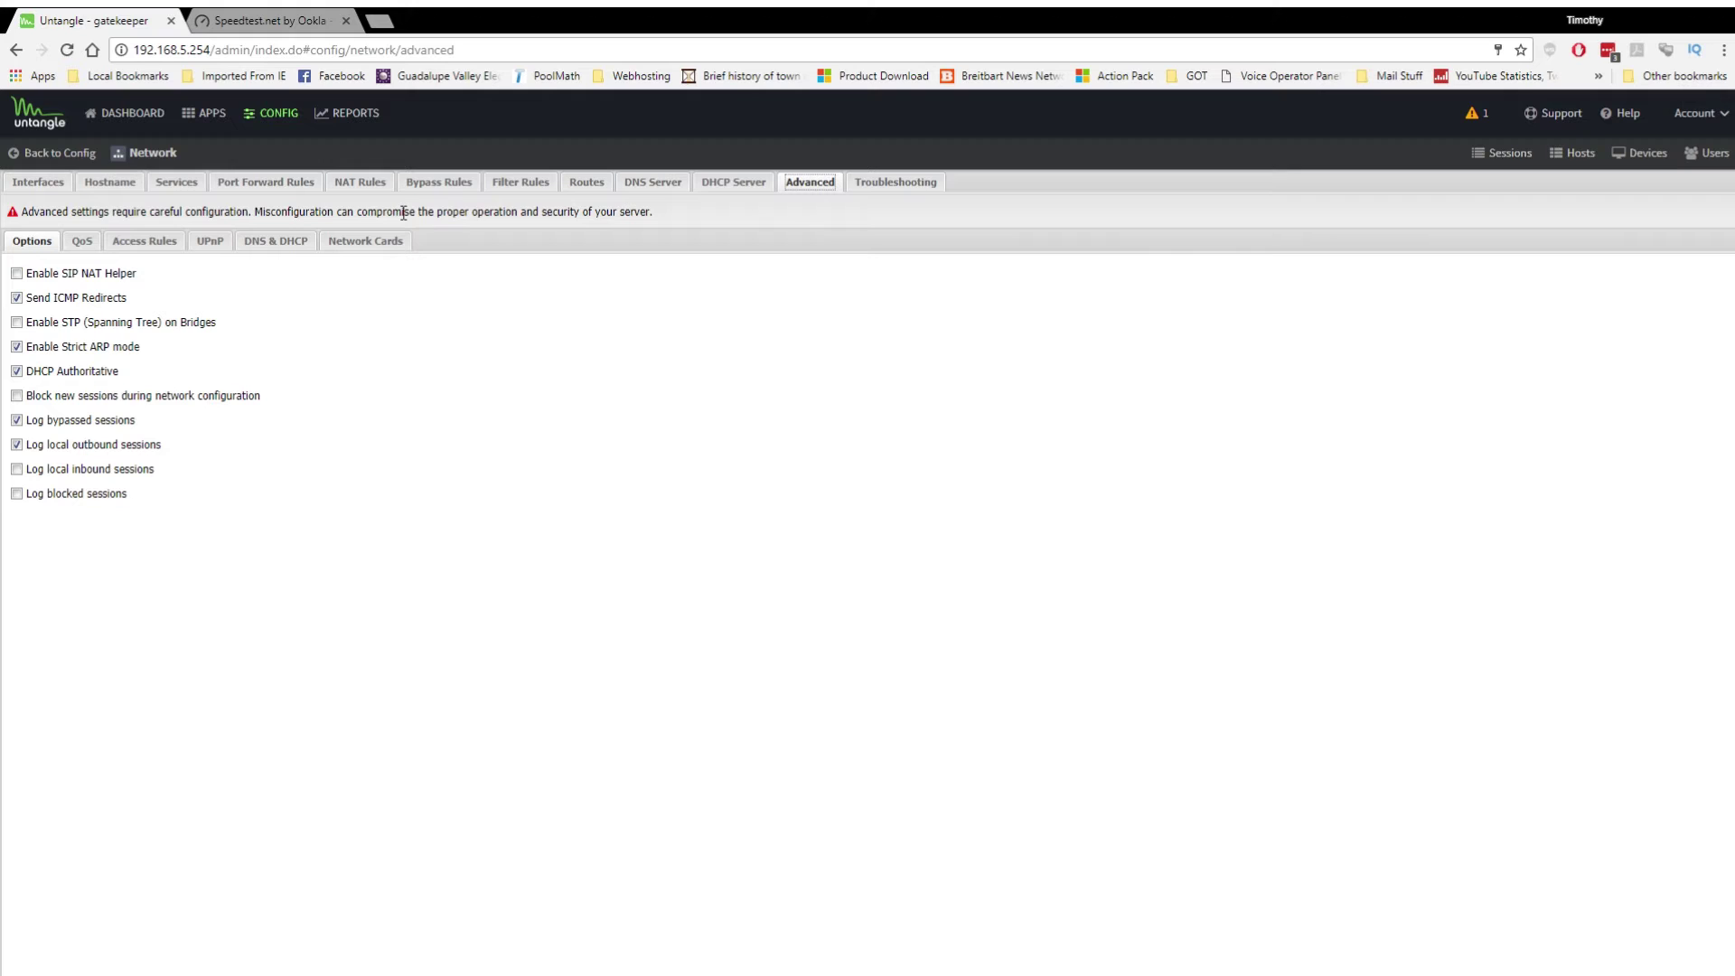
click(81, 242)
click(145, 242)
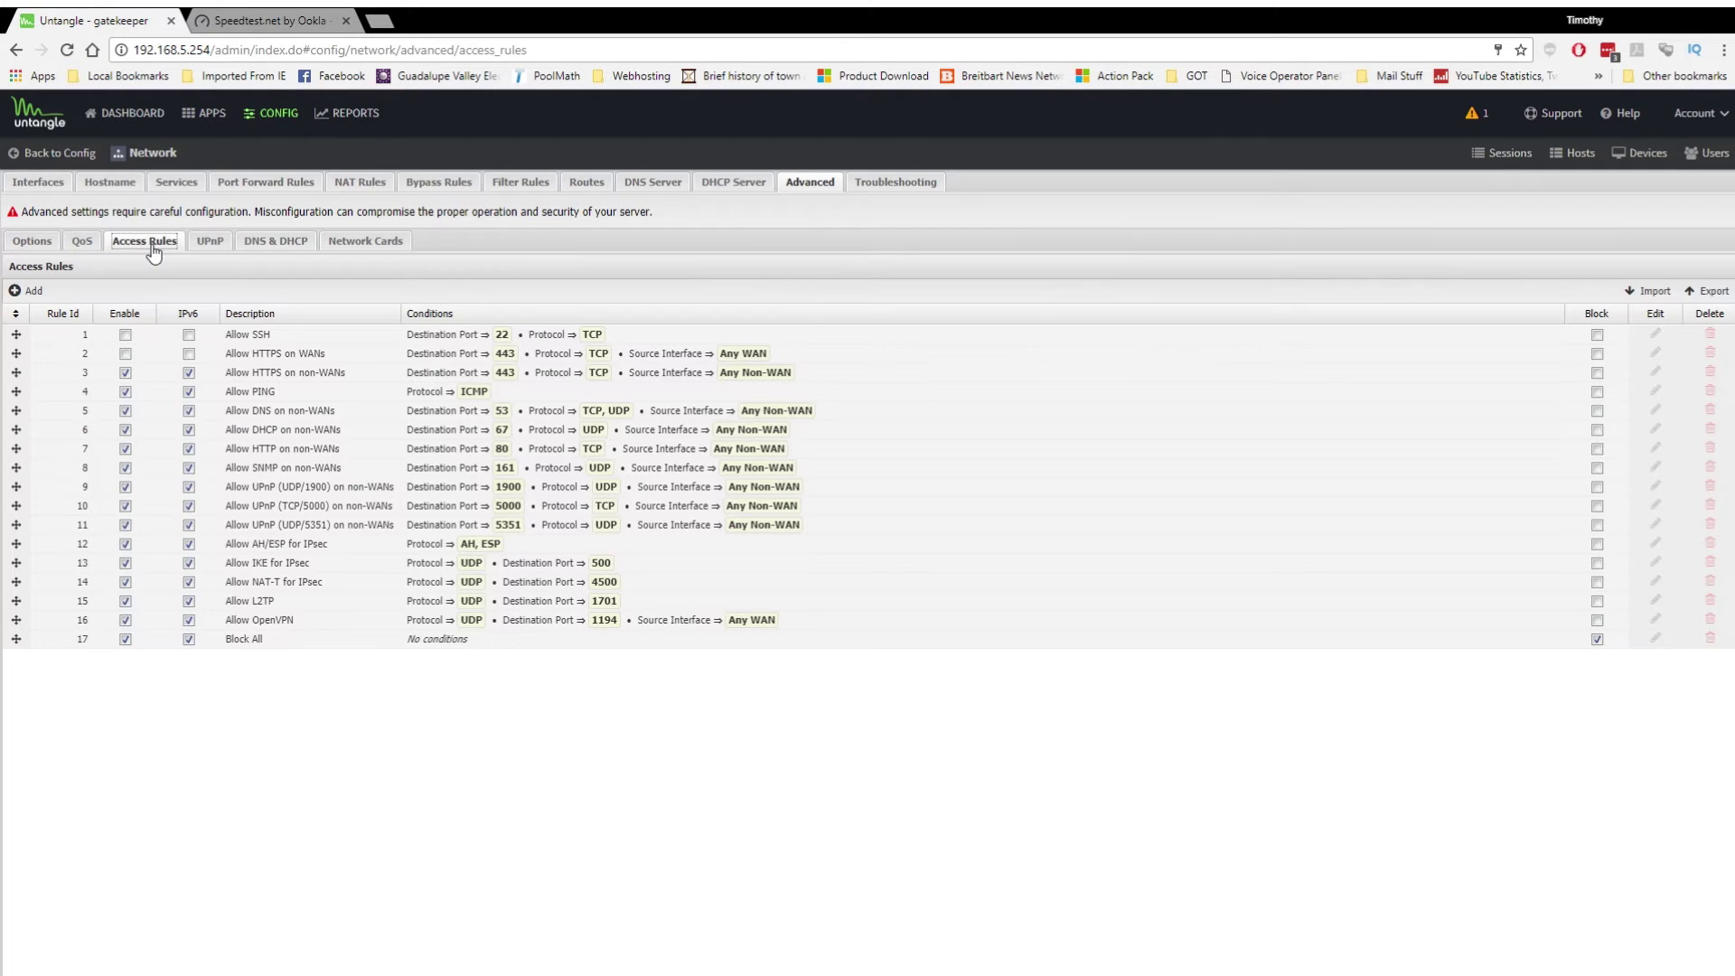
click(209, 242)
click(293, 246)
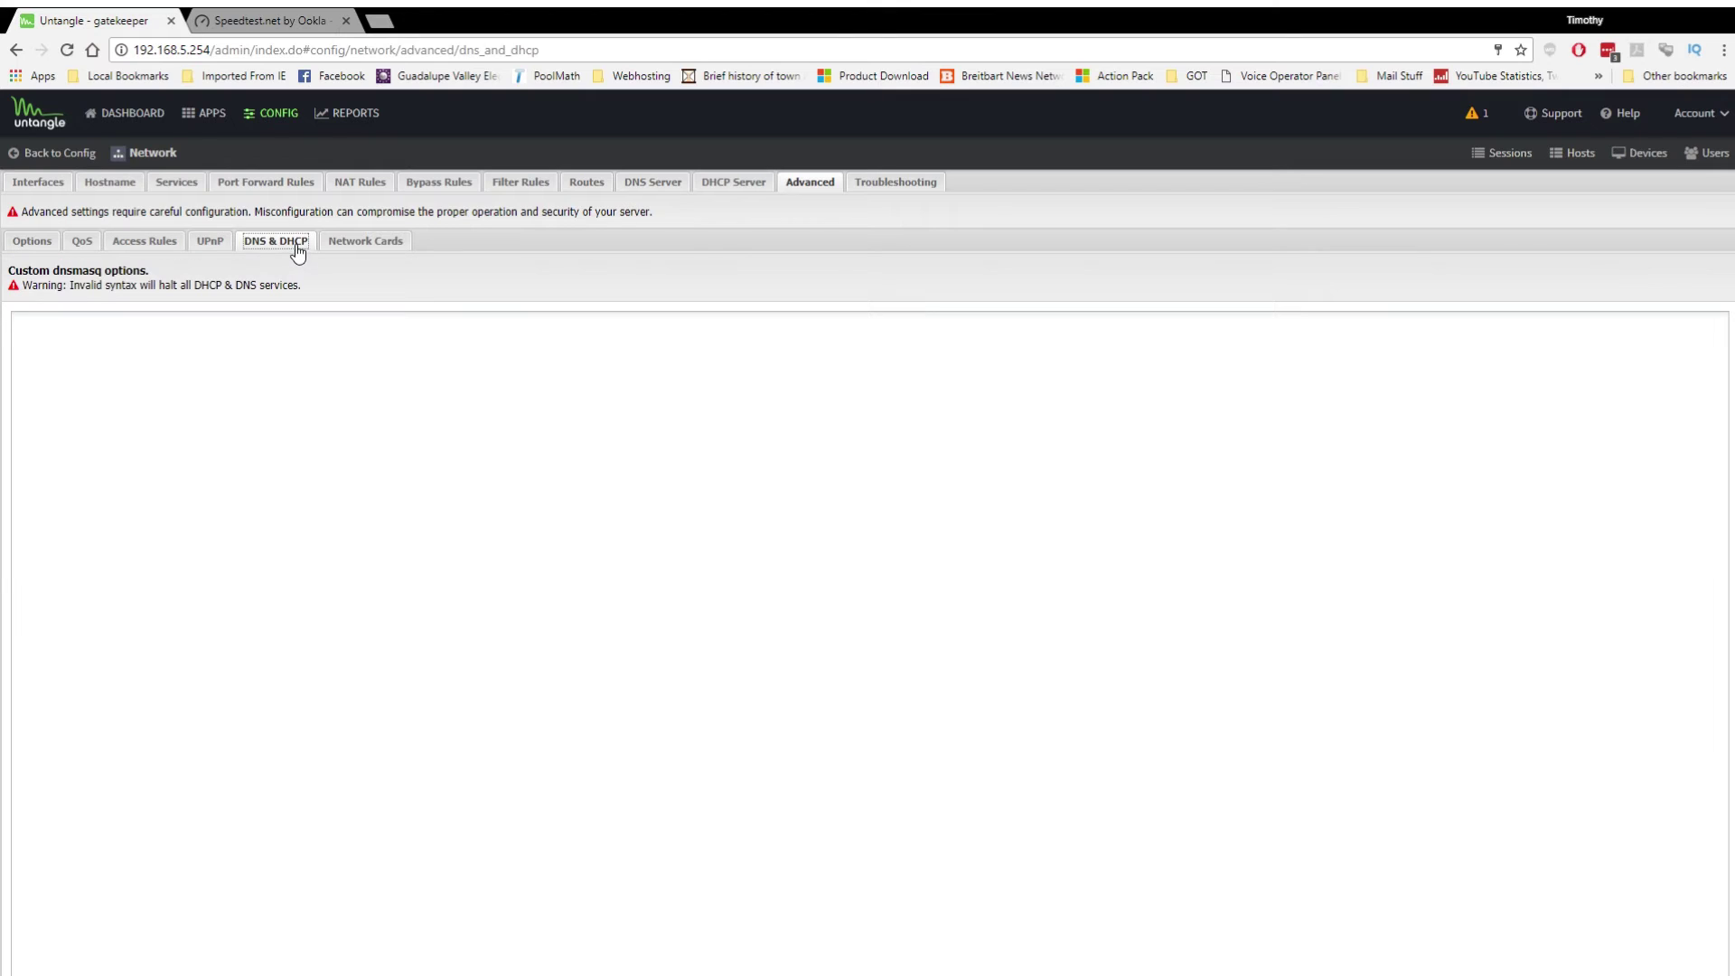
click(366, 242)
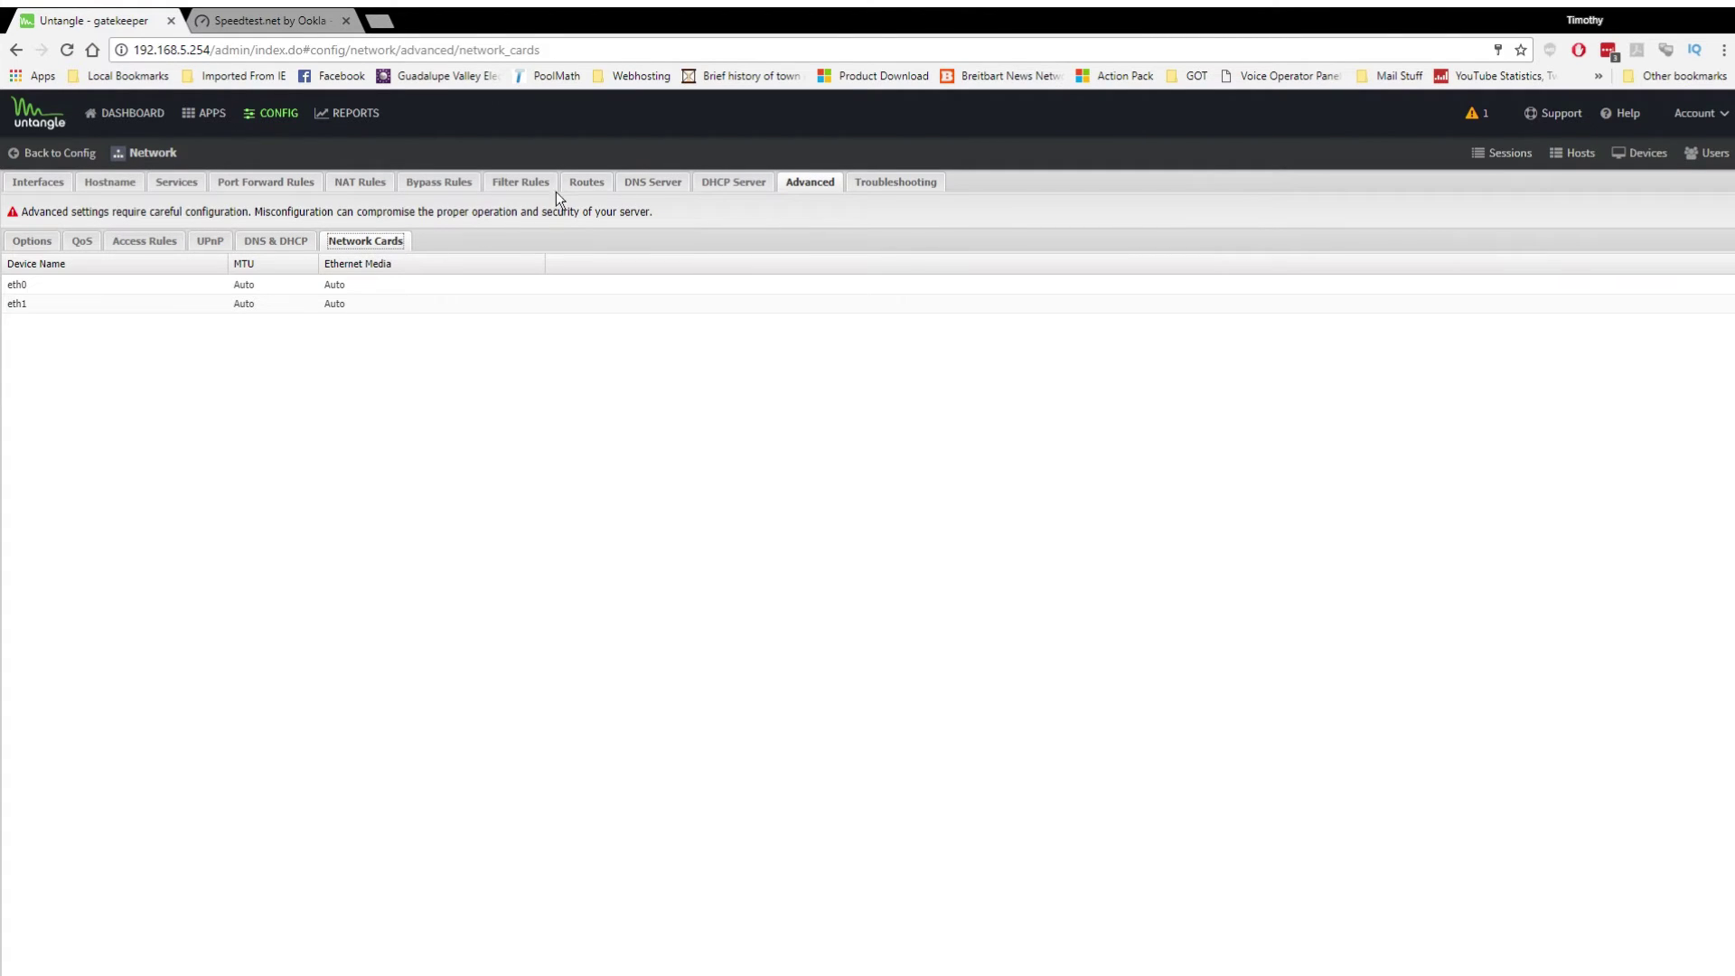
click(884, 187)
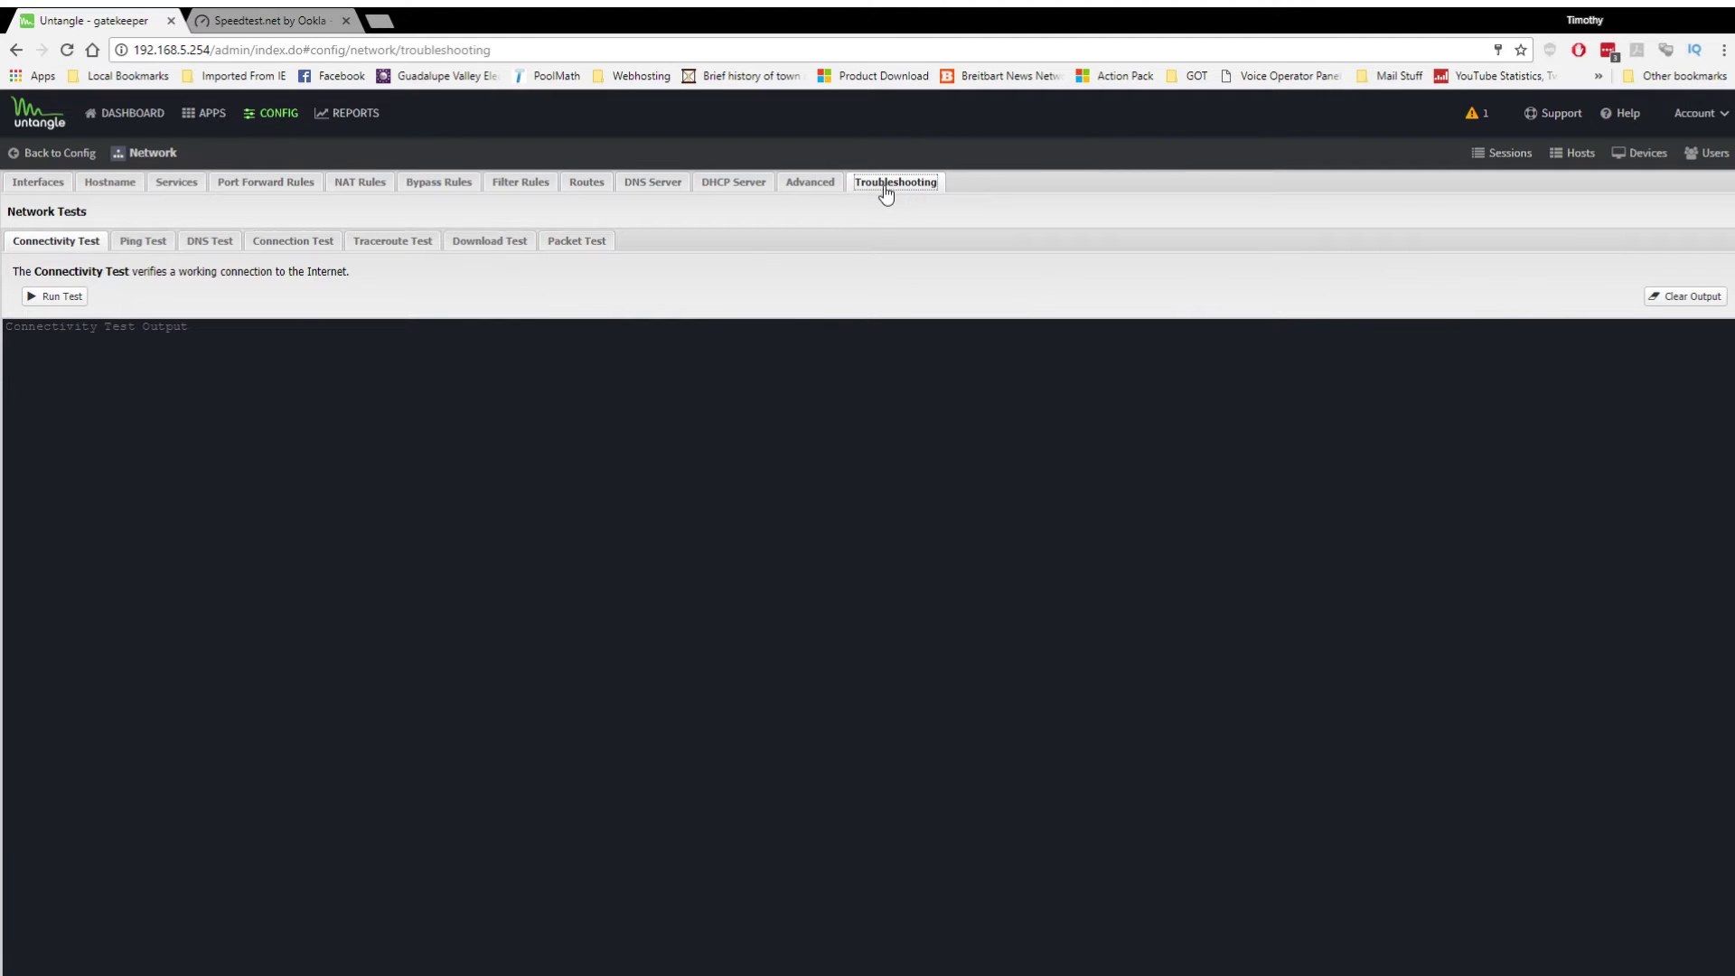
Run the connectivity test, and view the DNS, Connection, Traceroute, Download and Packet tests before returning to the connectivity output
click(62, 304)
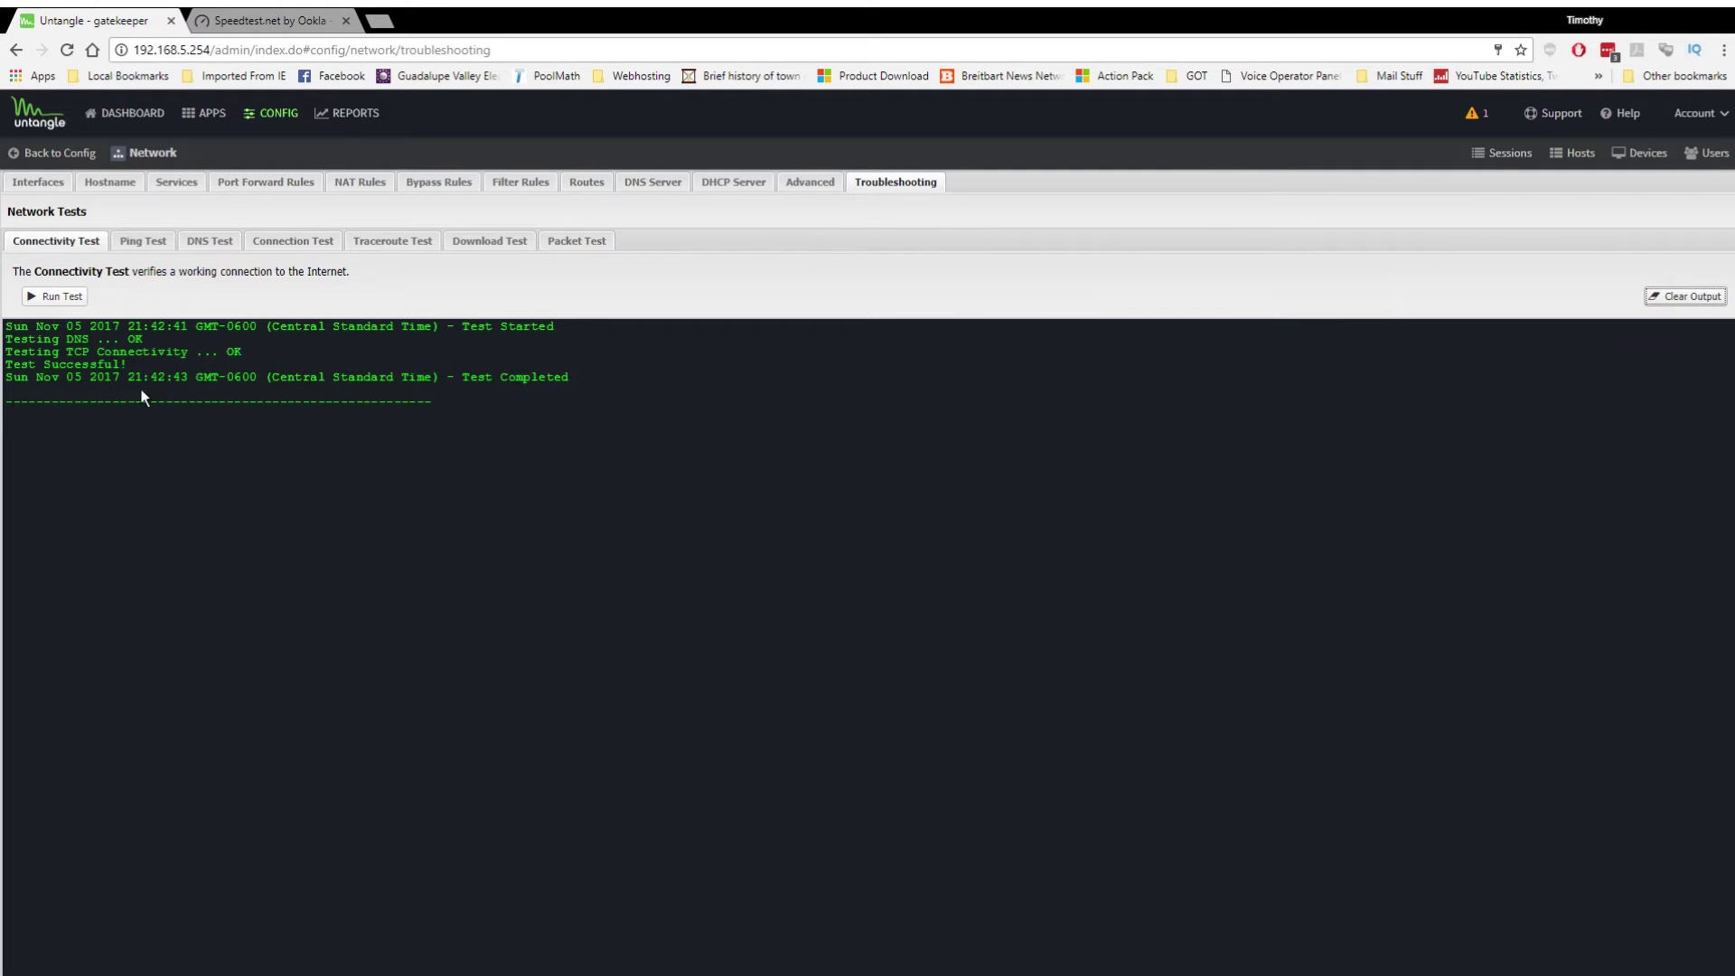
click(192, 250)
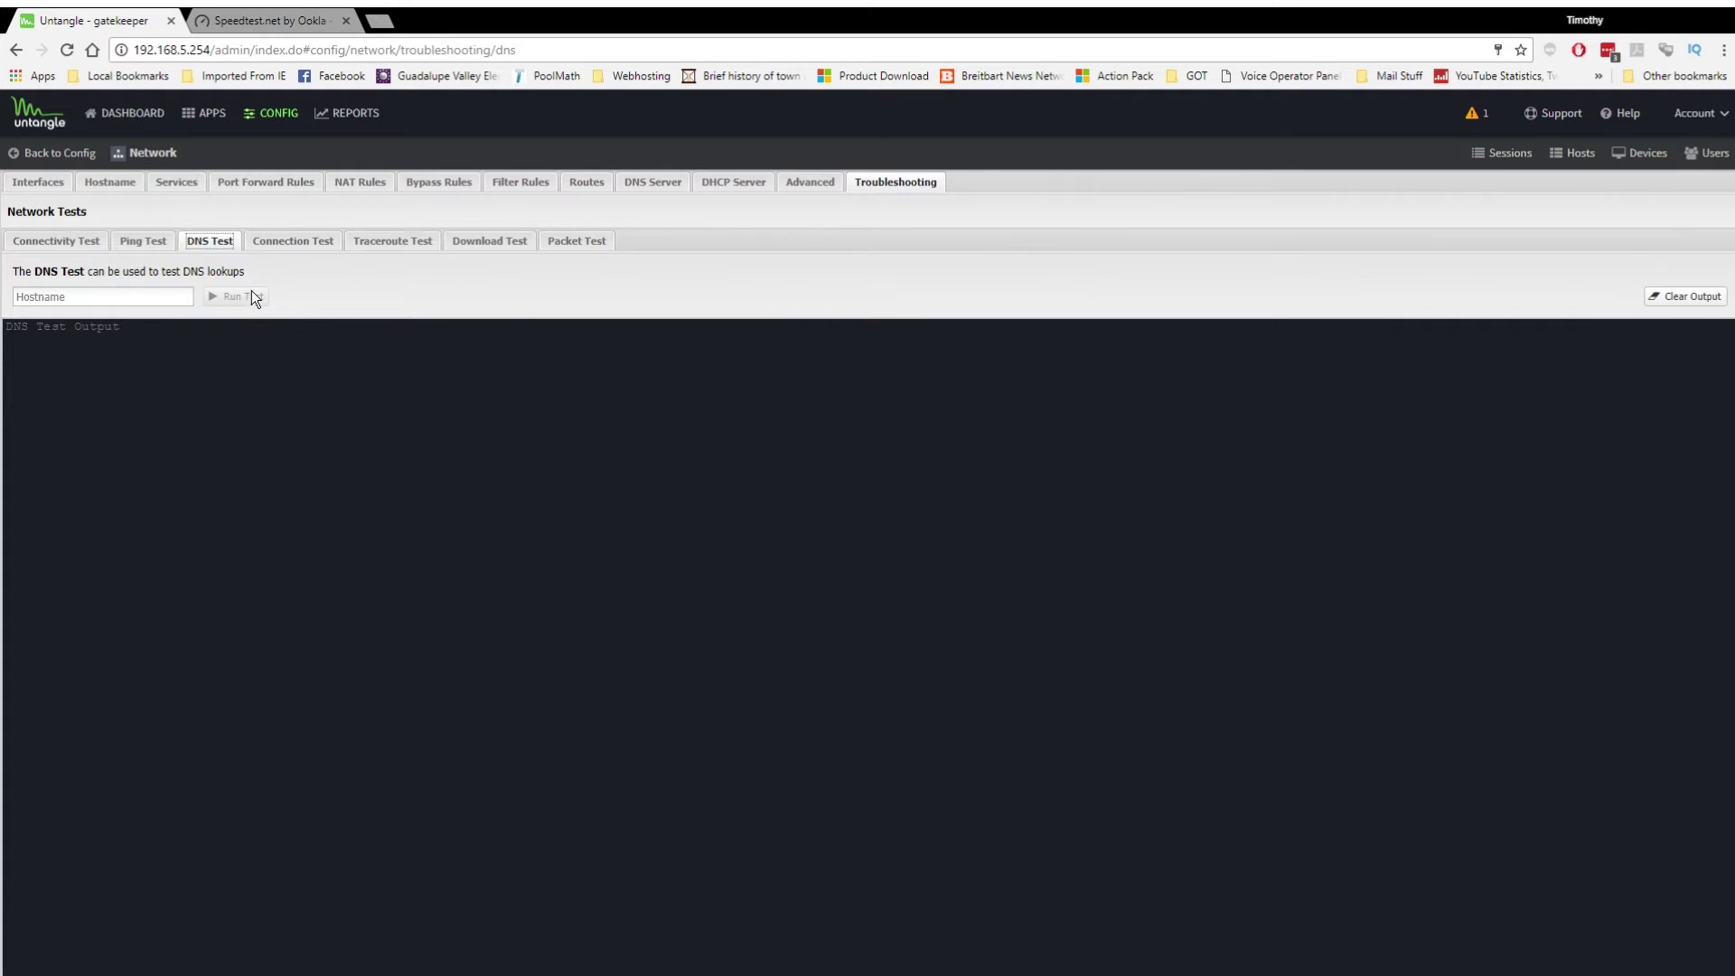
click(316, 242)
click(369, 251)
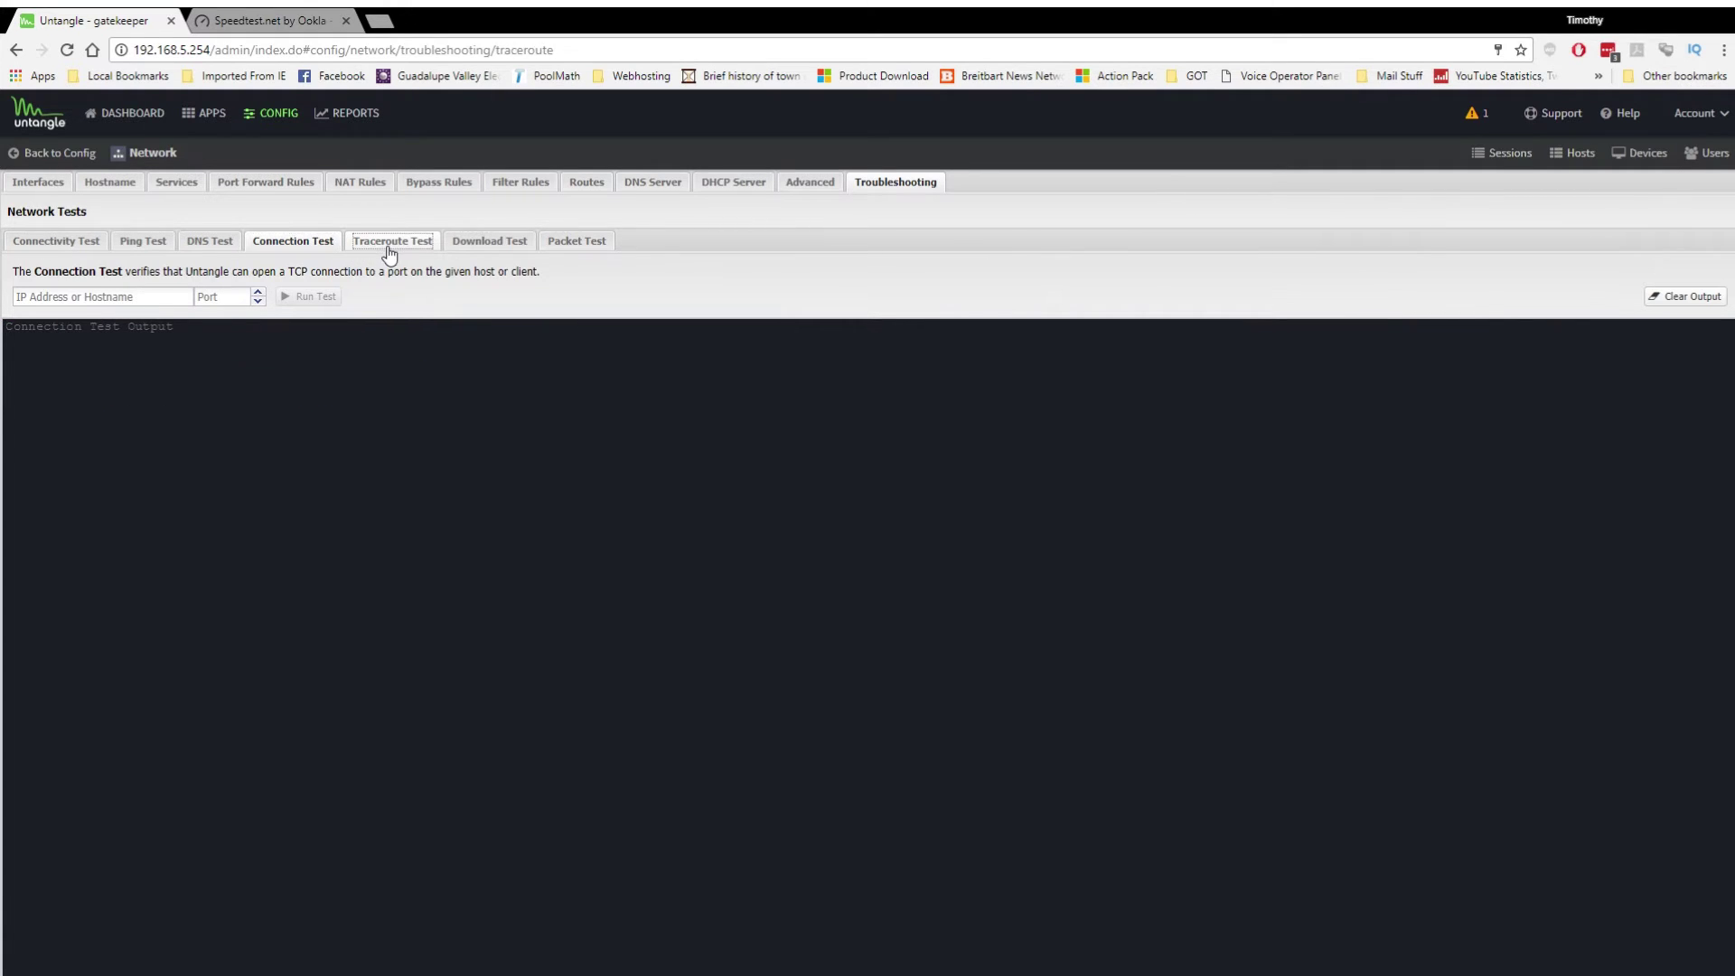
click(499, 242)
click(581, 244)
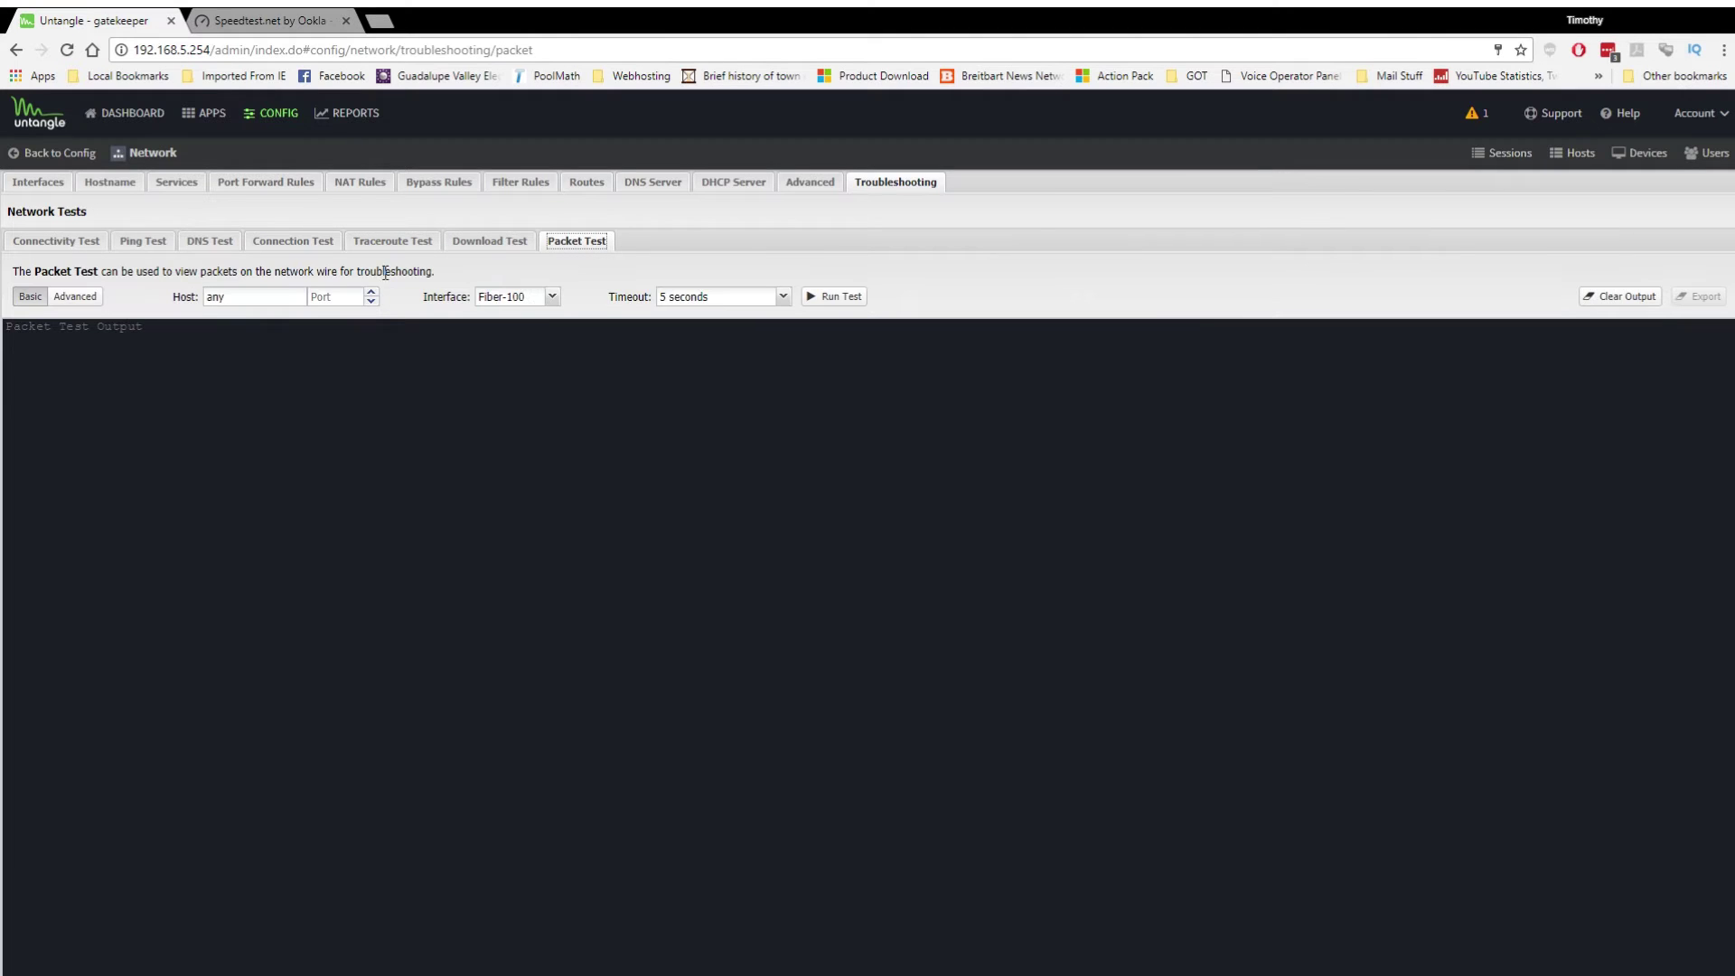
click(85, 242)
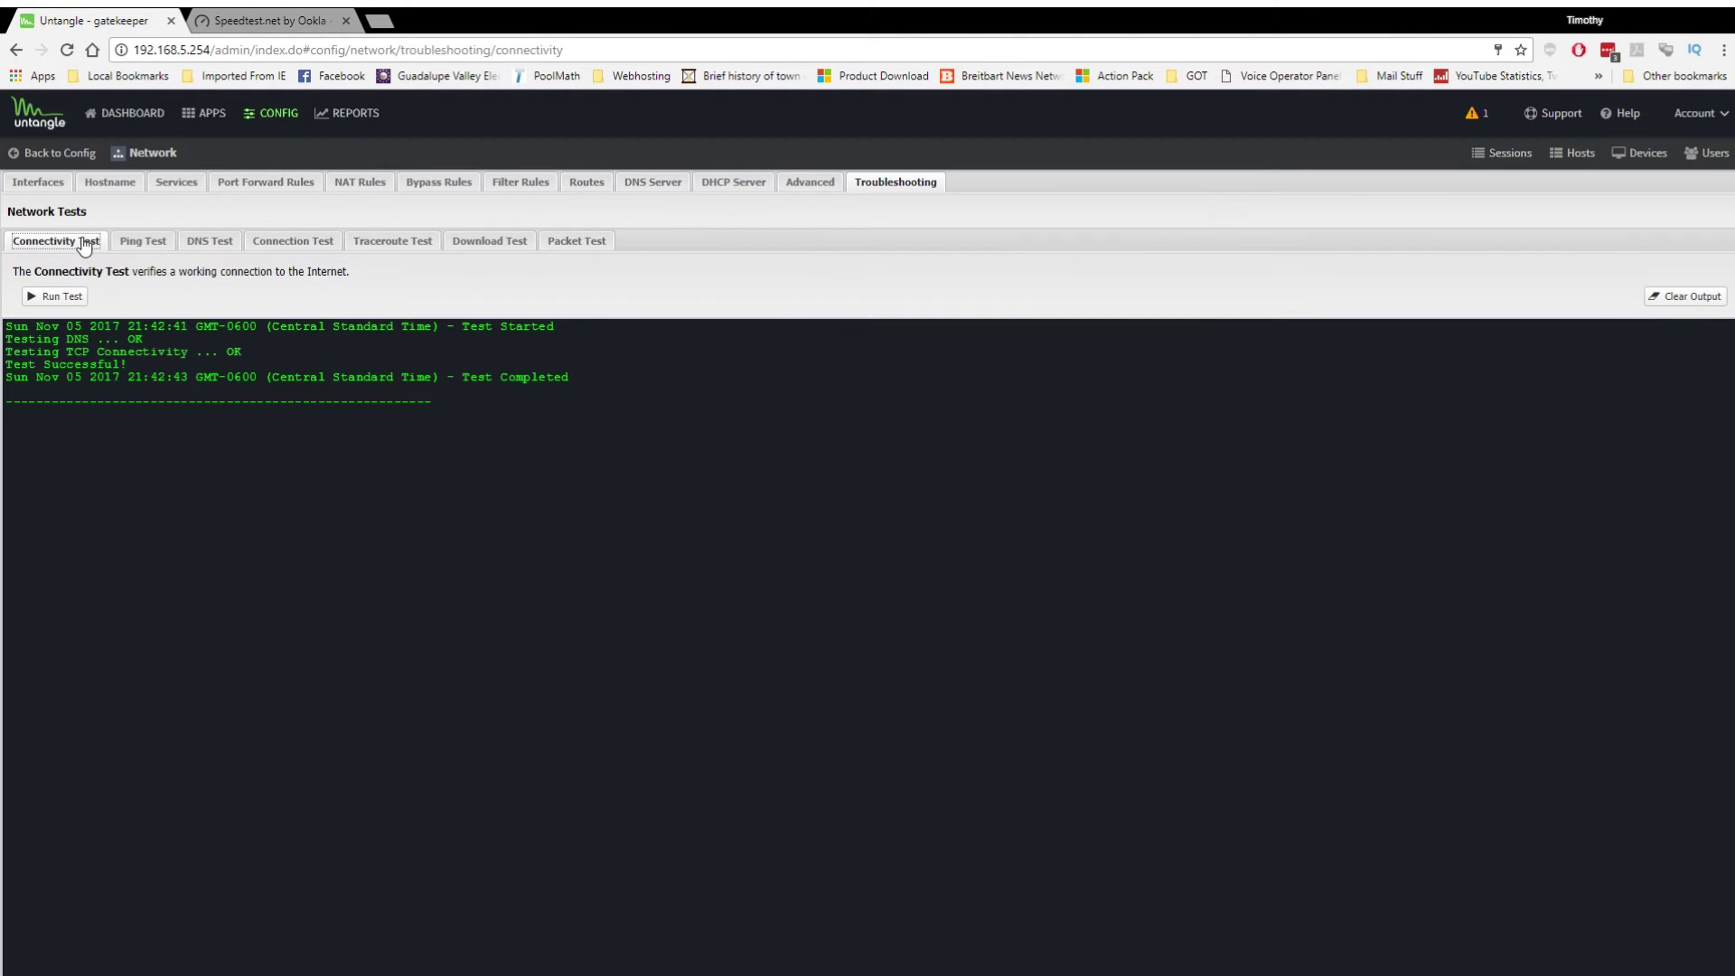
Examine the Fiber-100 interface's IPv4 configuration, and cancel without changing it
click(67, 186)
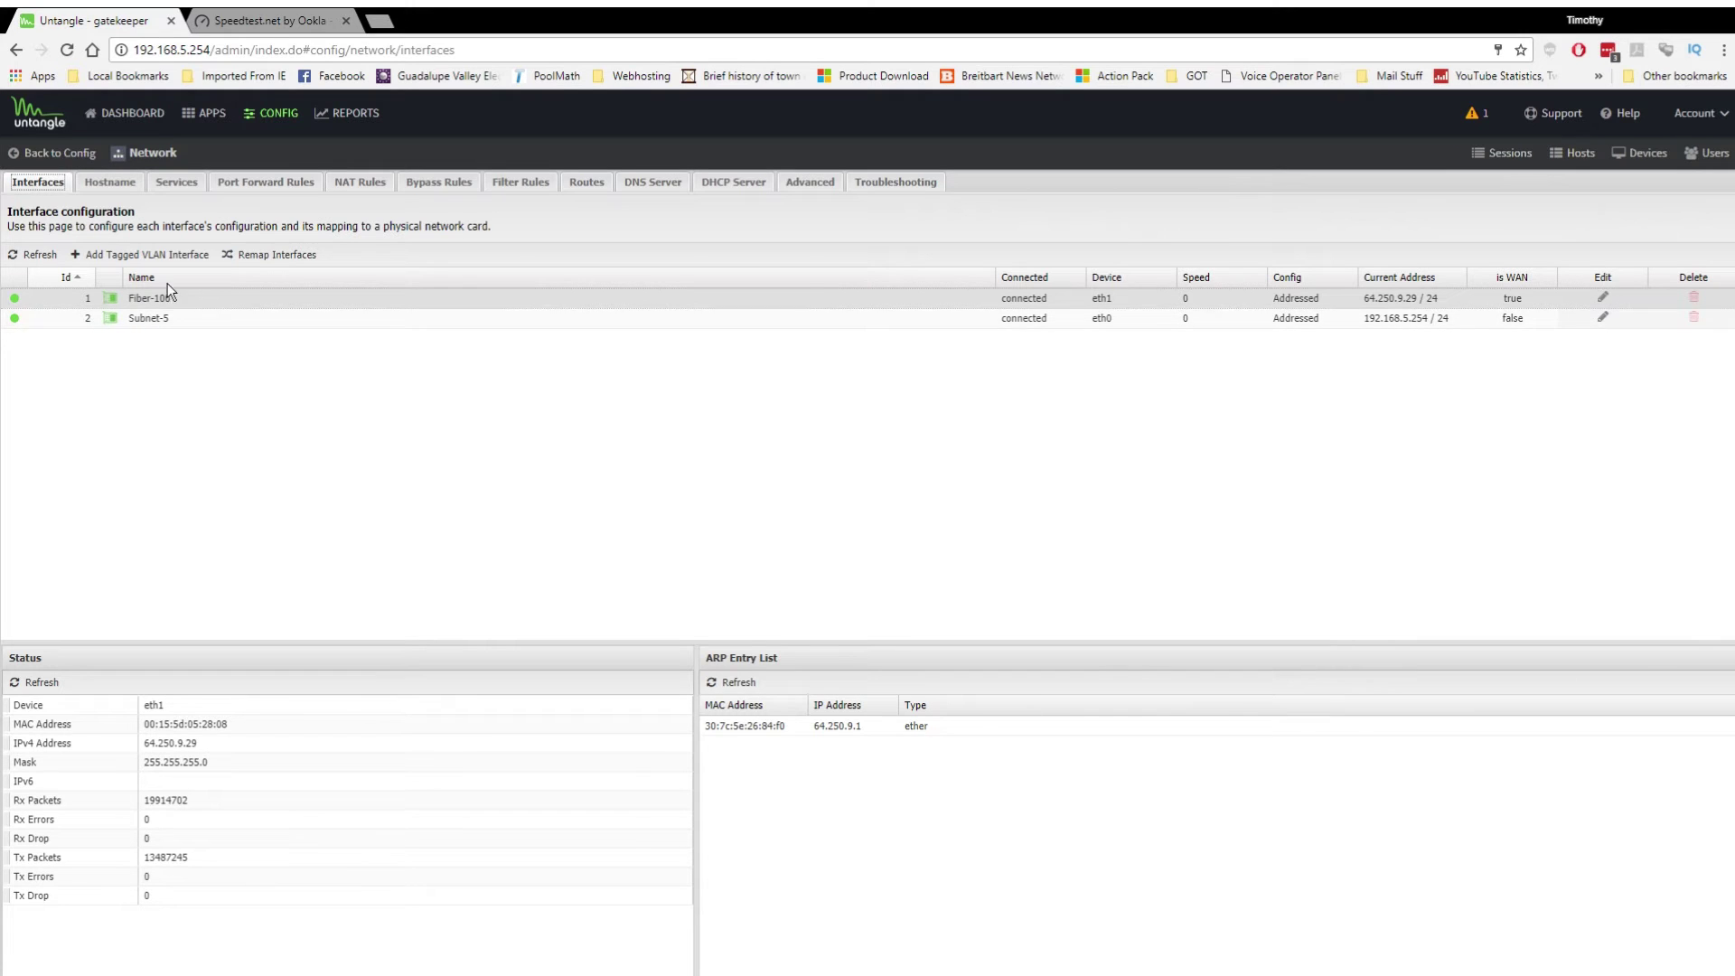
click(1604, 300)
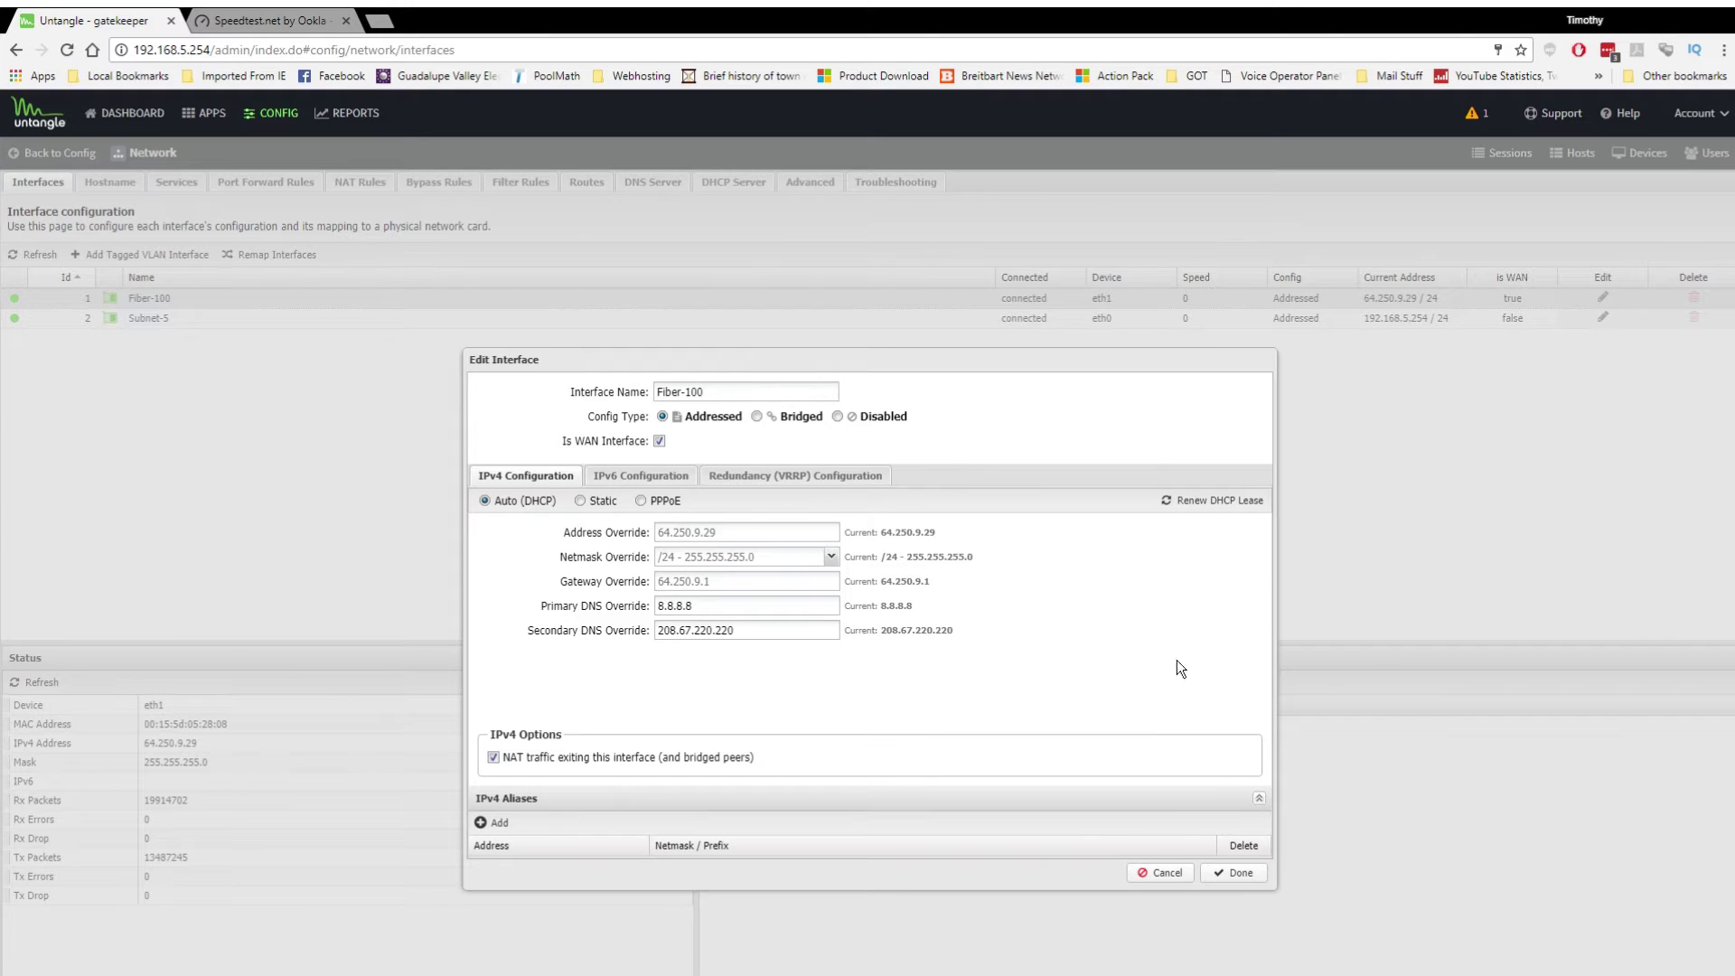
click(1177, 864)
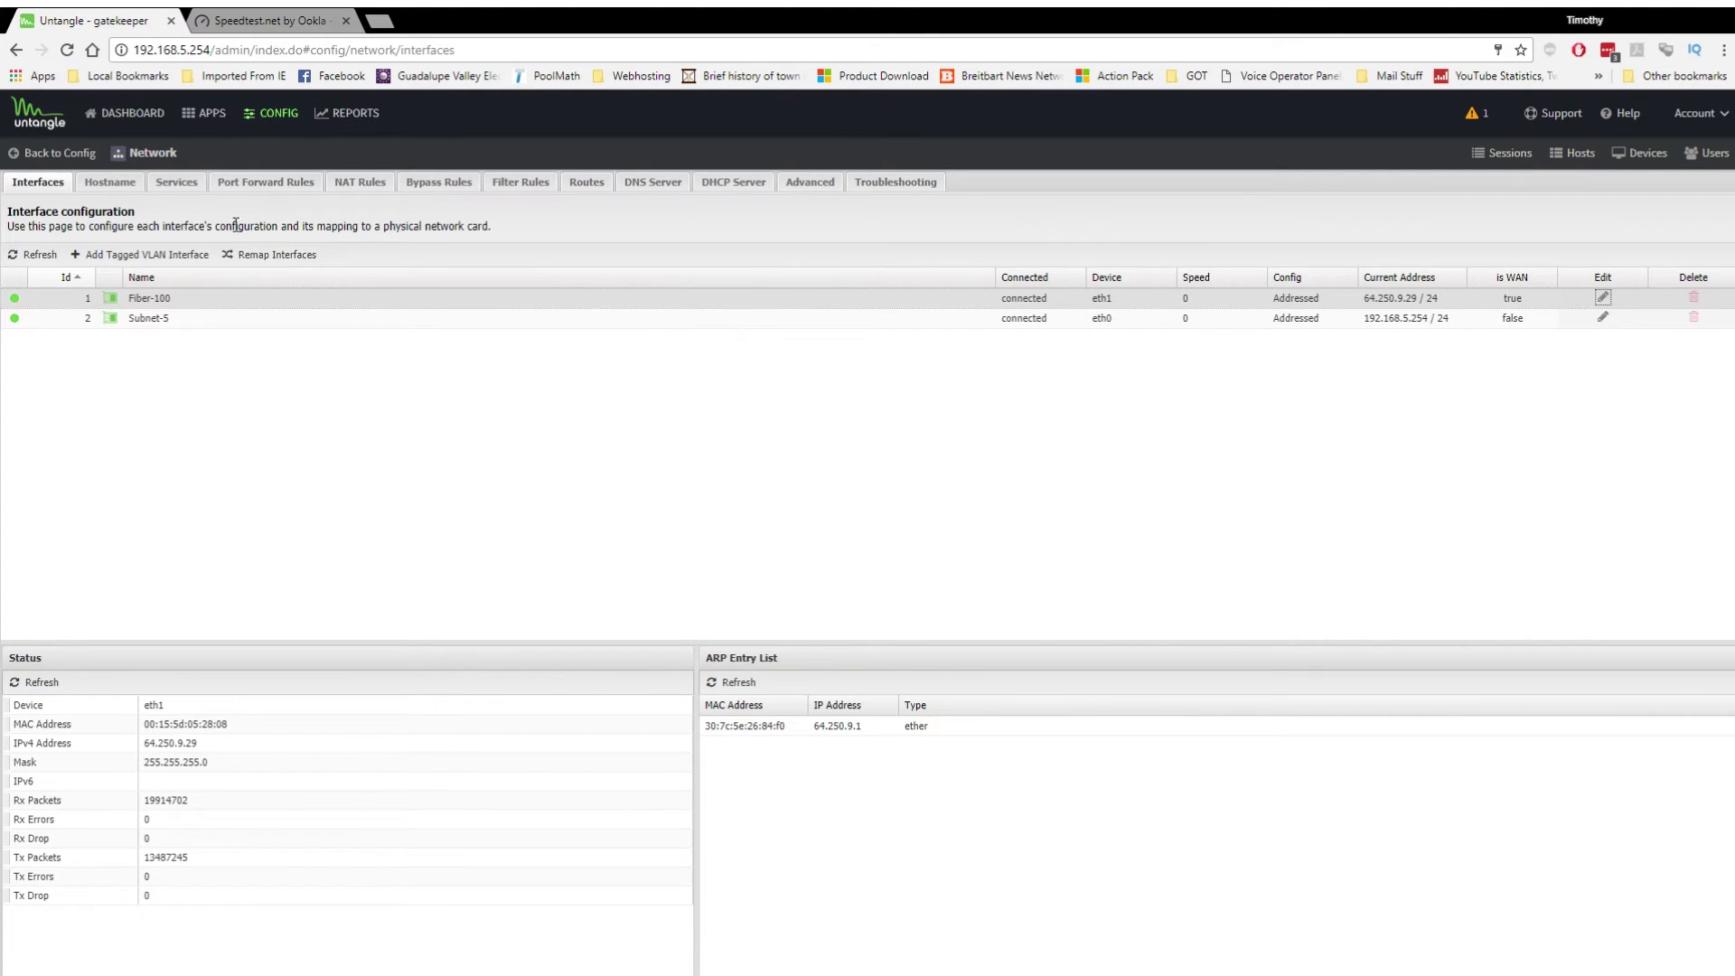
Review the Administration configuration's admin accounts, certificates, SNMP and skins, and return to the configuration overview
click(283, 122)
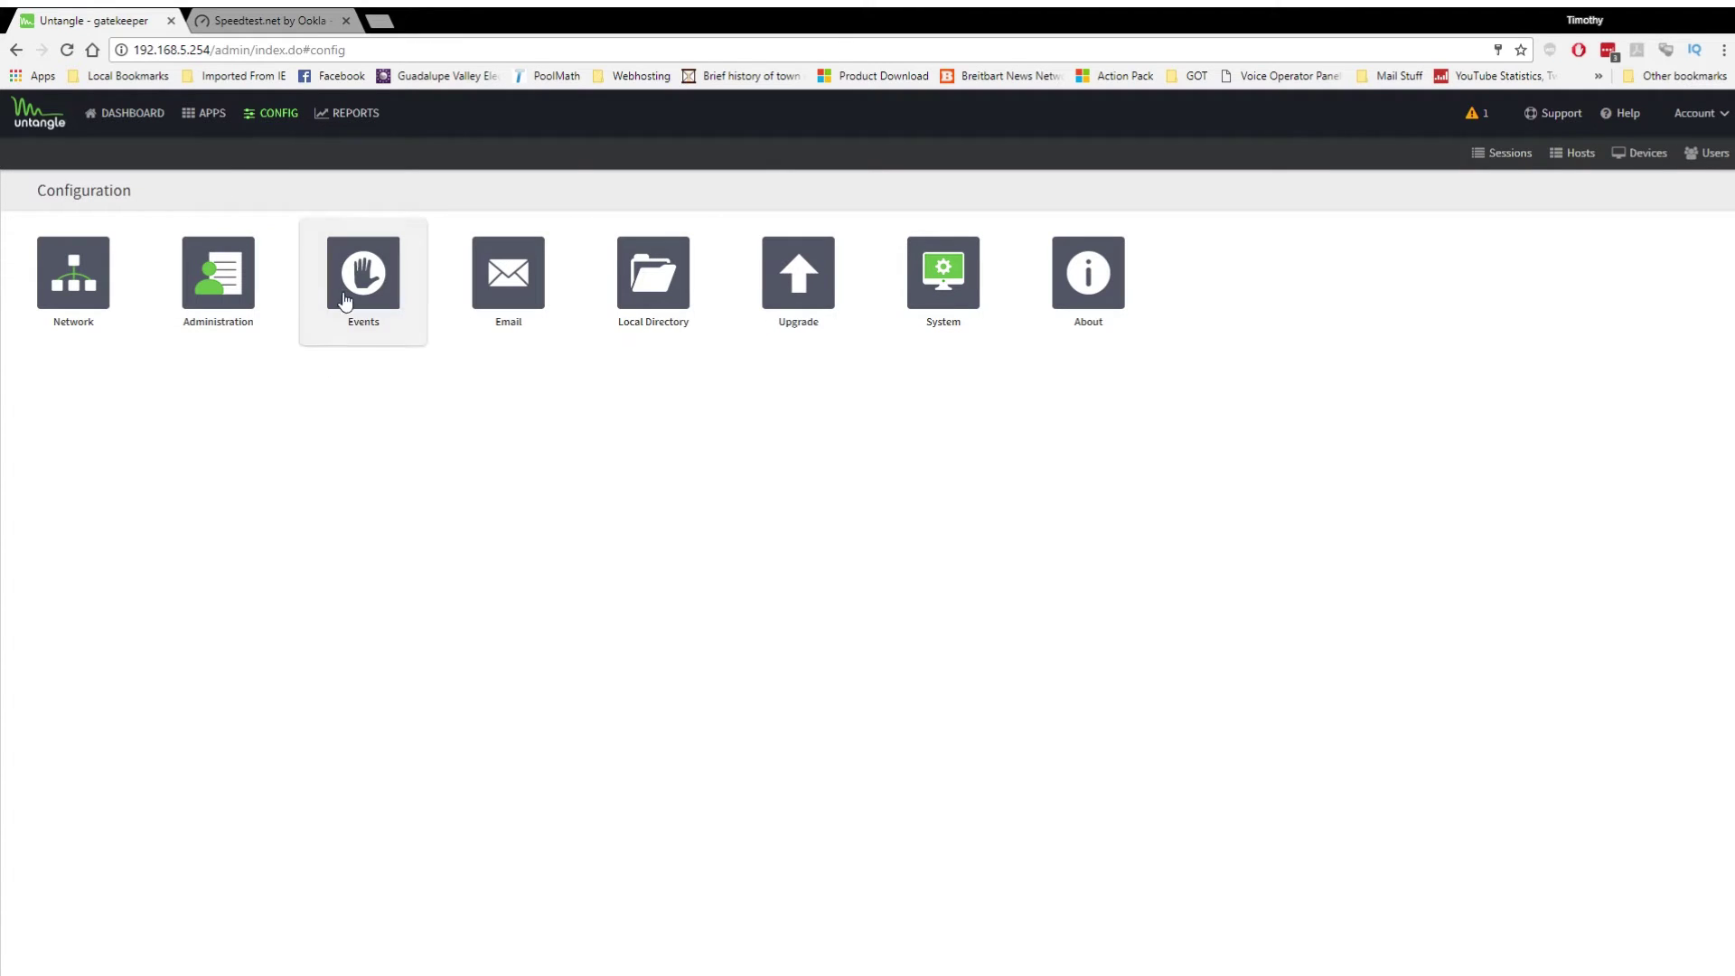
click(233, 280)
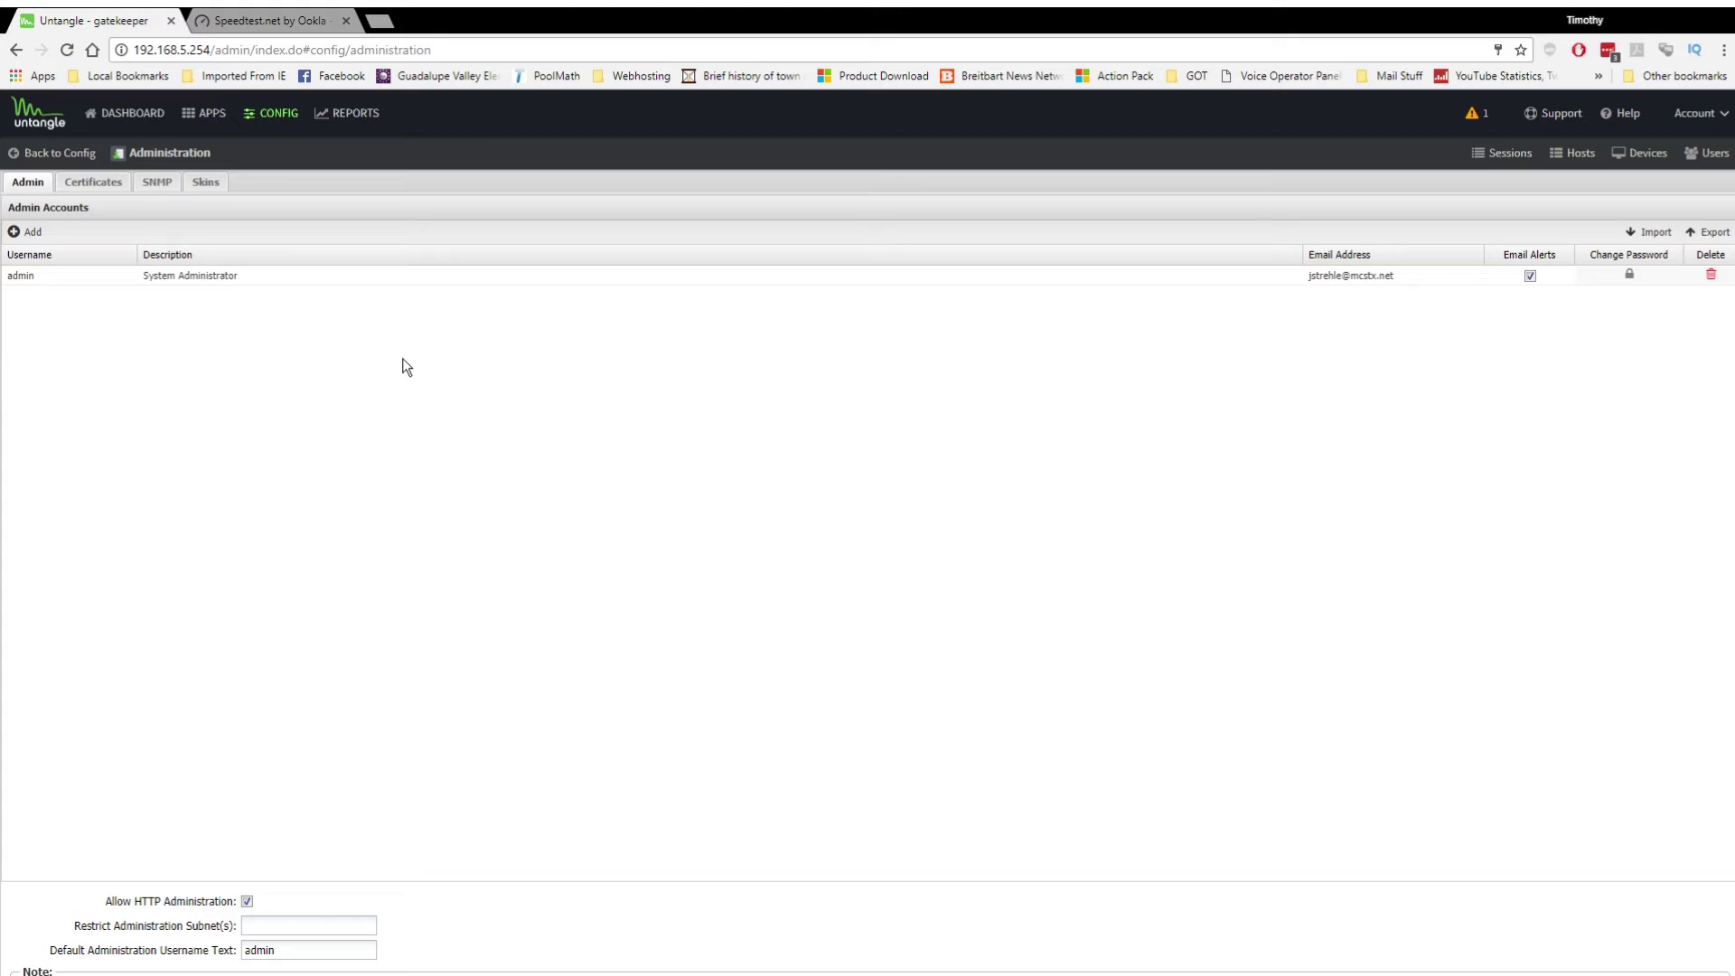
click(90, 182)
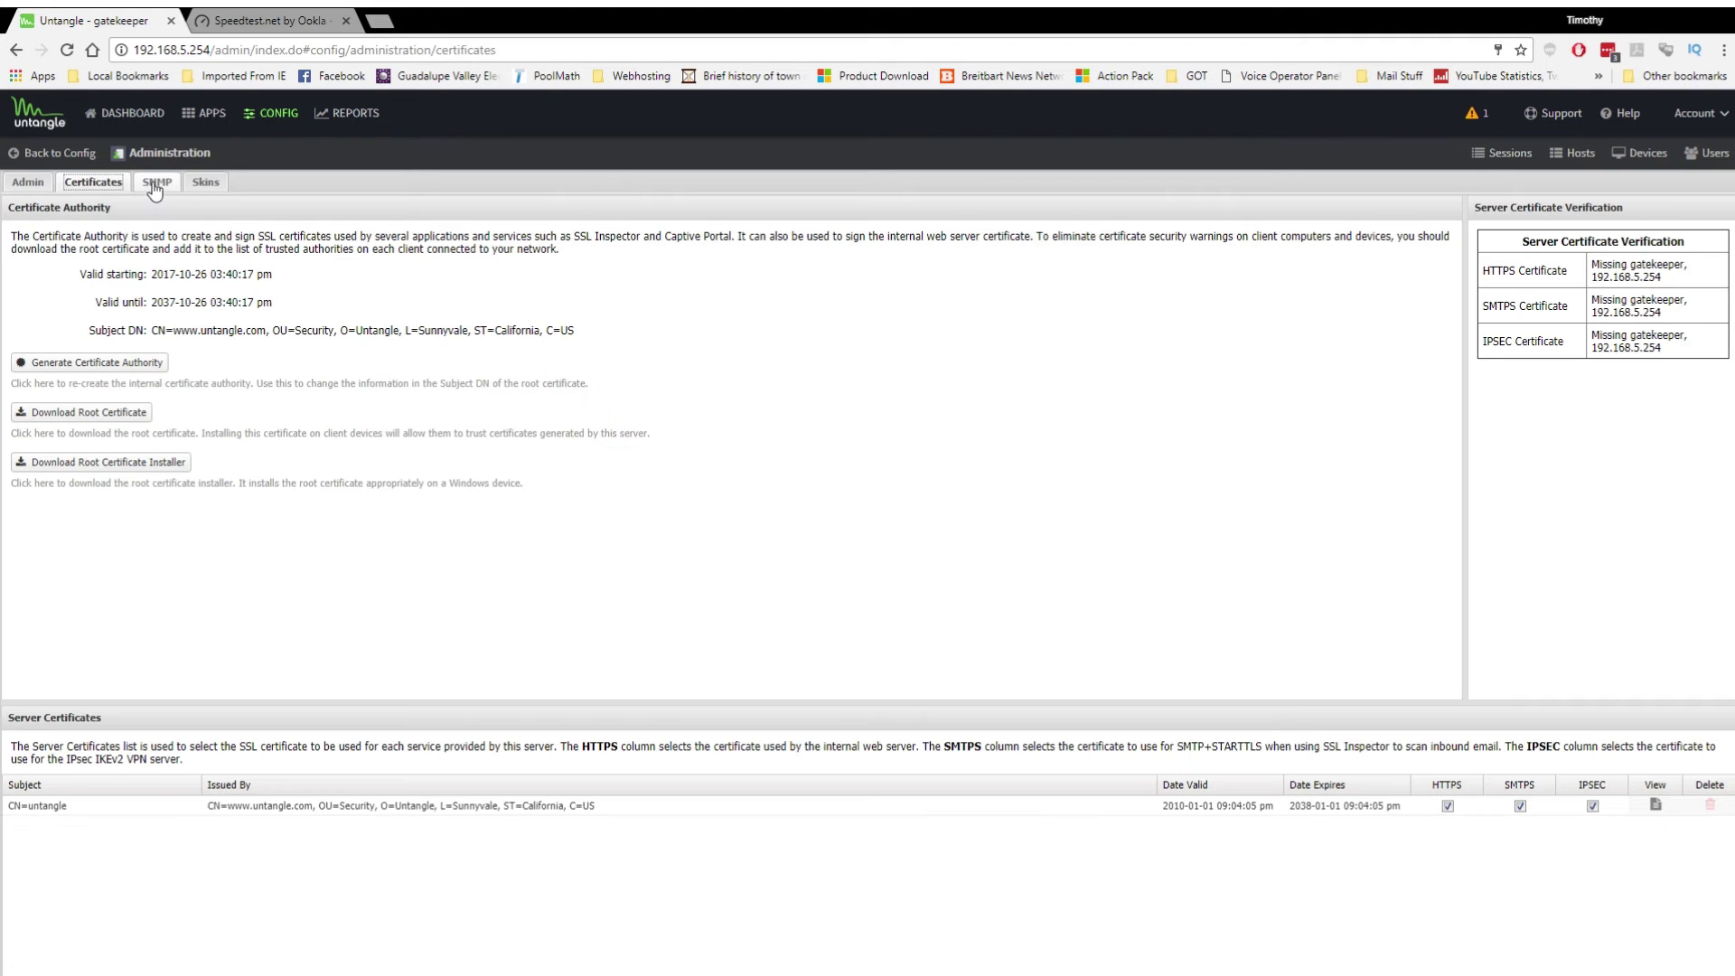
click(162, 185)
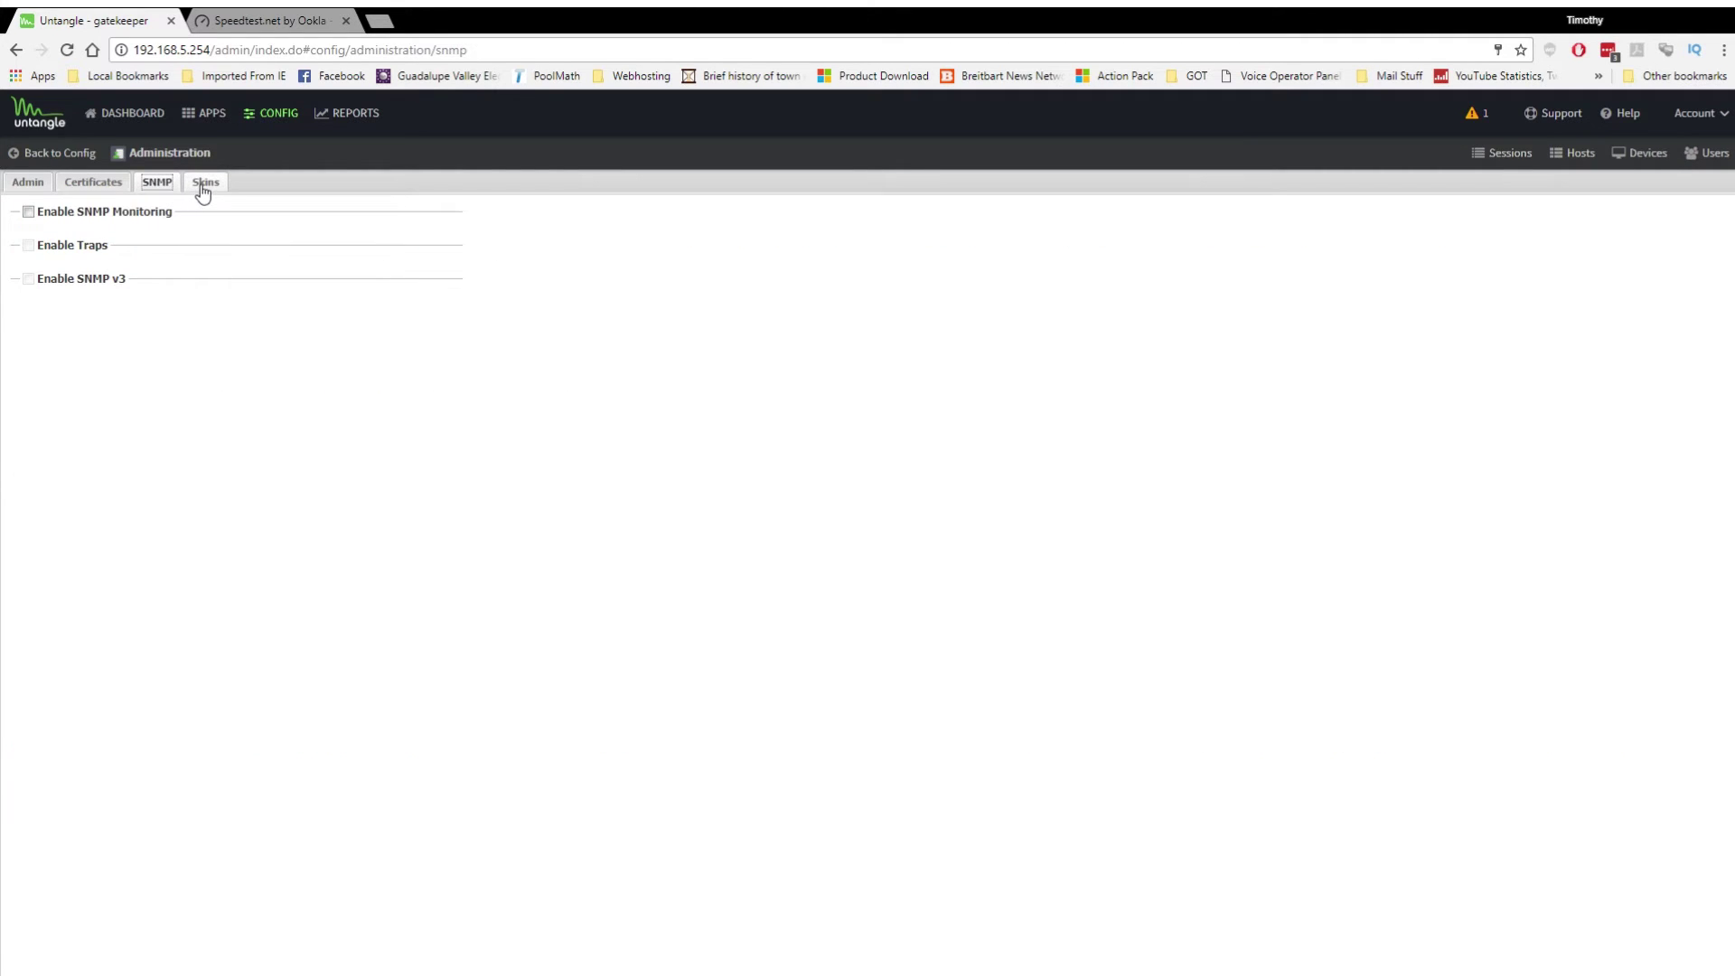
click(202, 183)
click(56, 154)
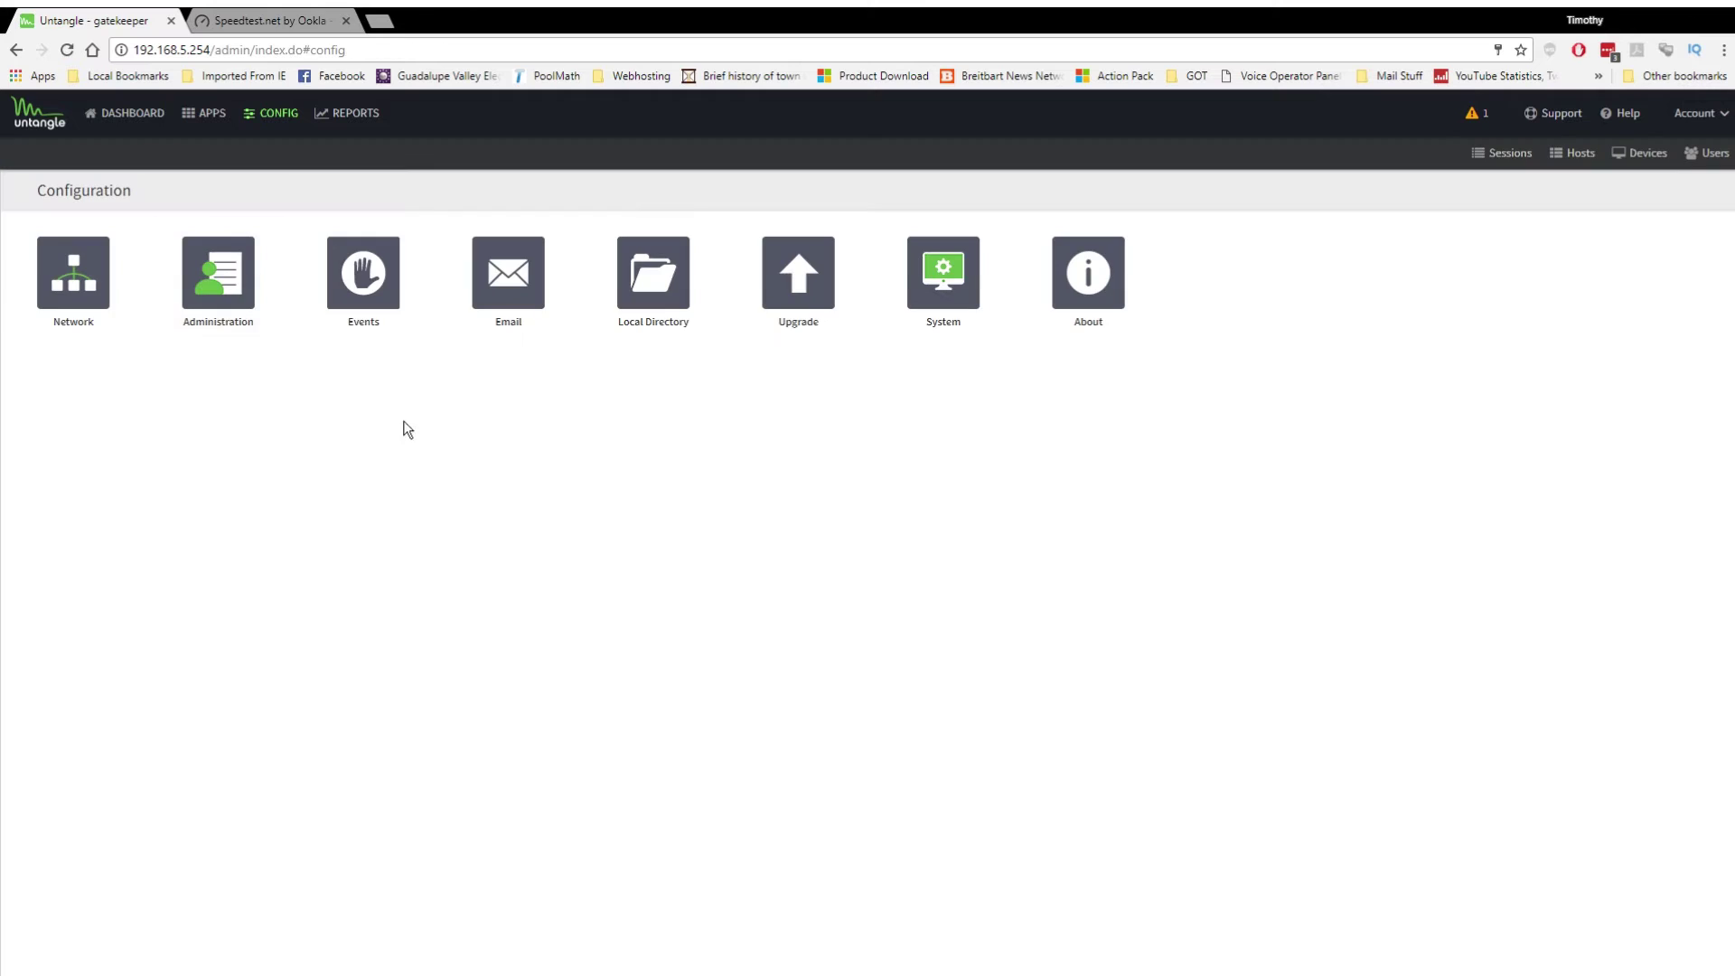
Examine the event alert rules and the outgoing email server settings, and return to the configuration overview
click(381, 277)
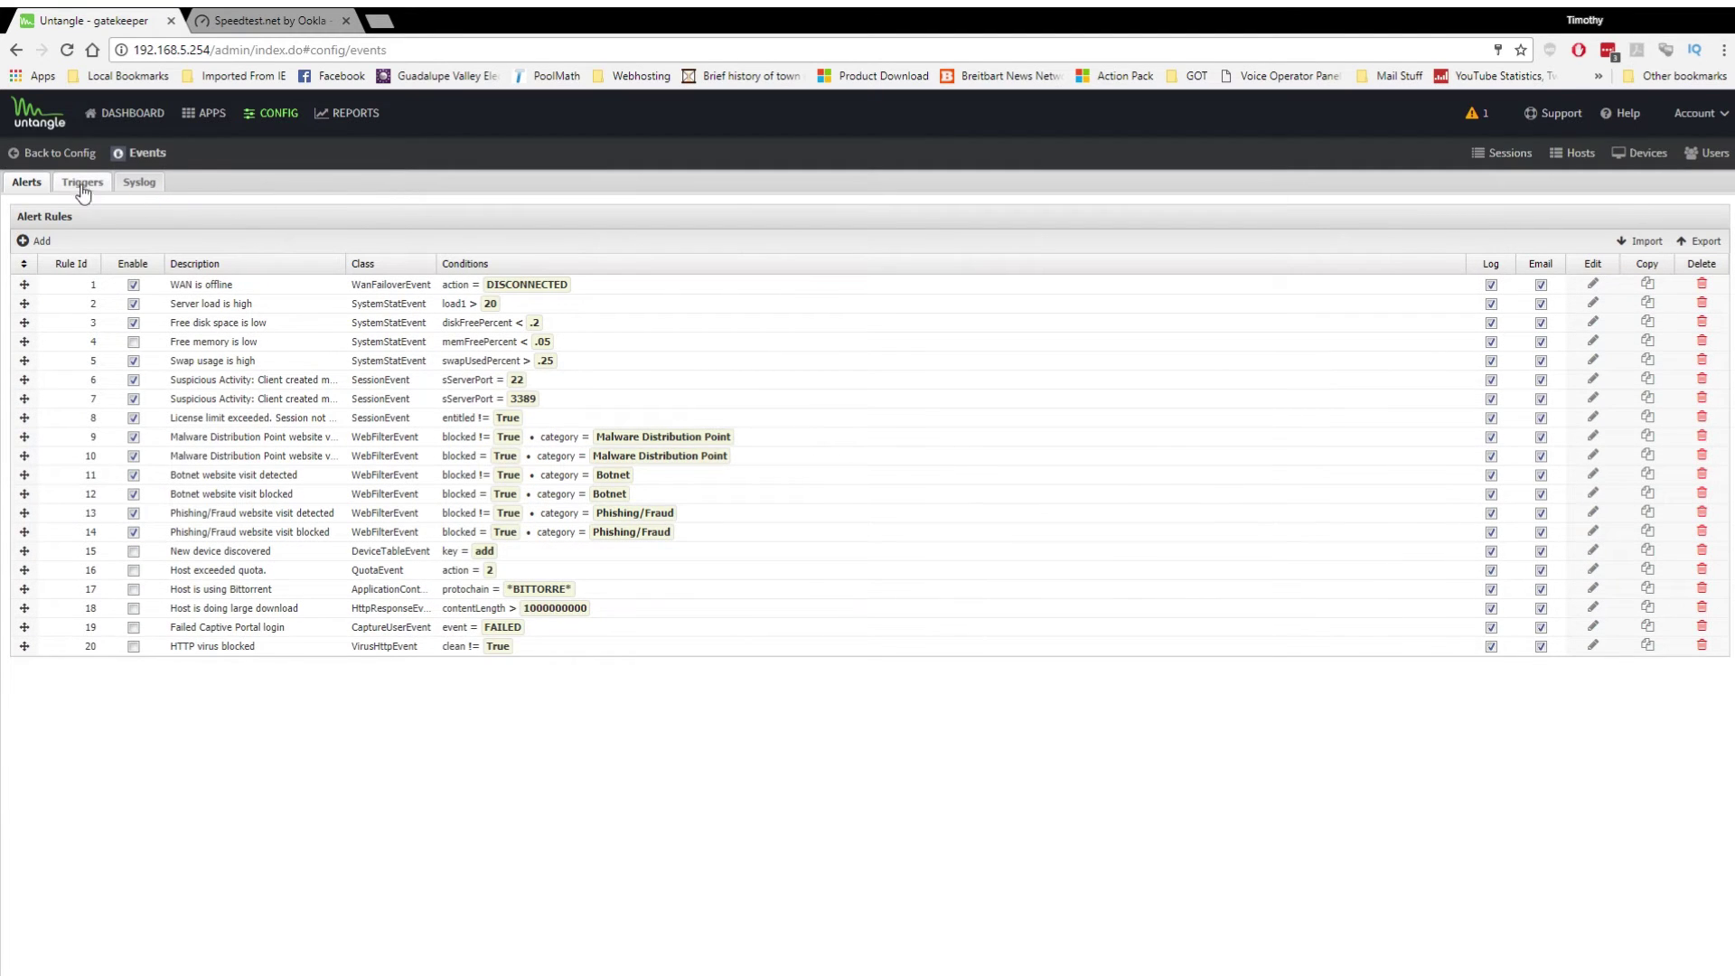
click(63, 154)
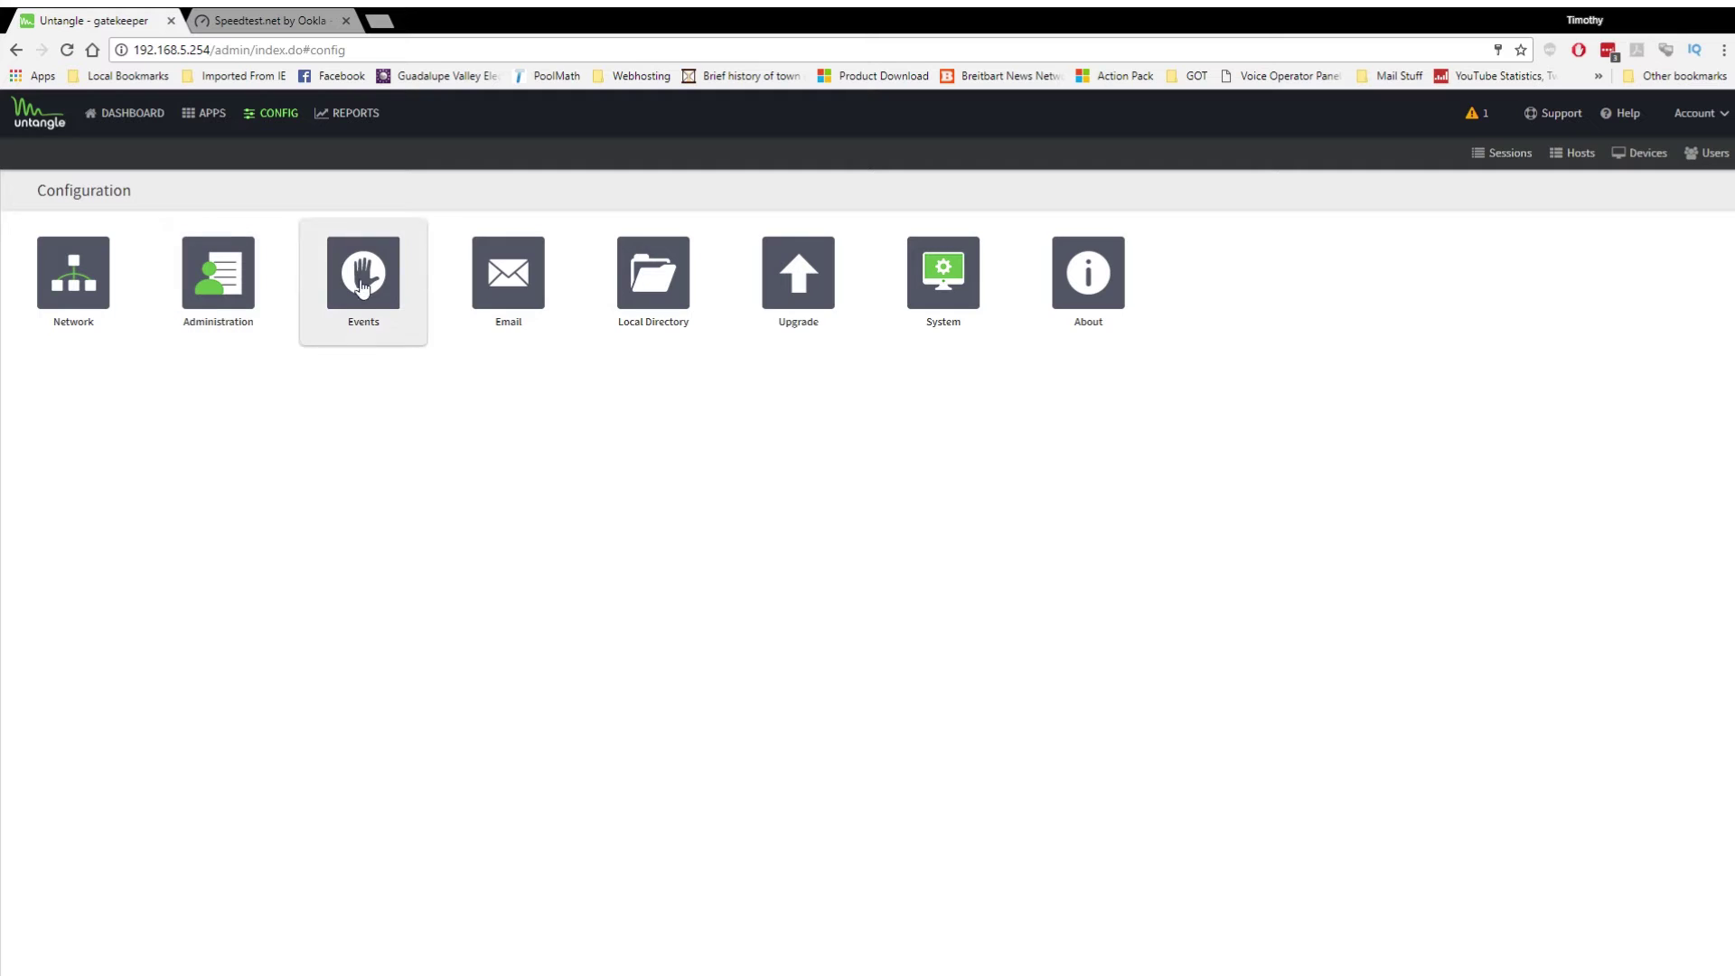
click(509, 283)
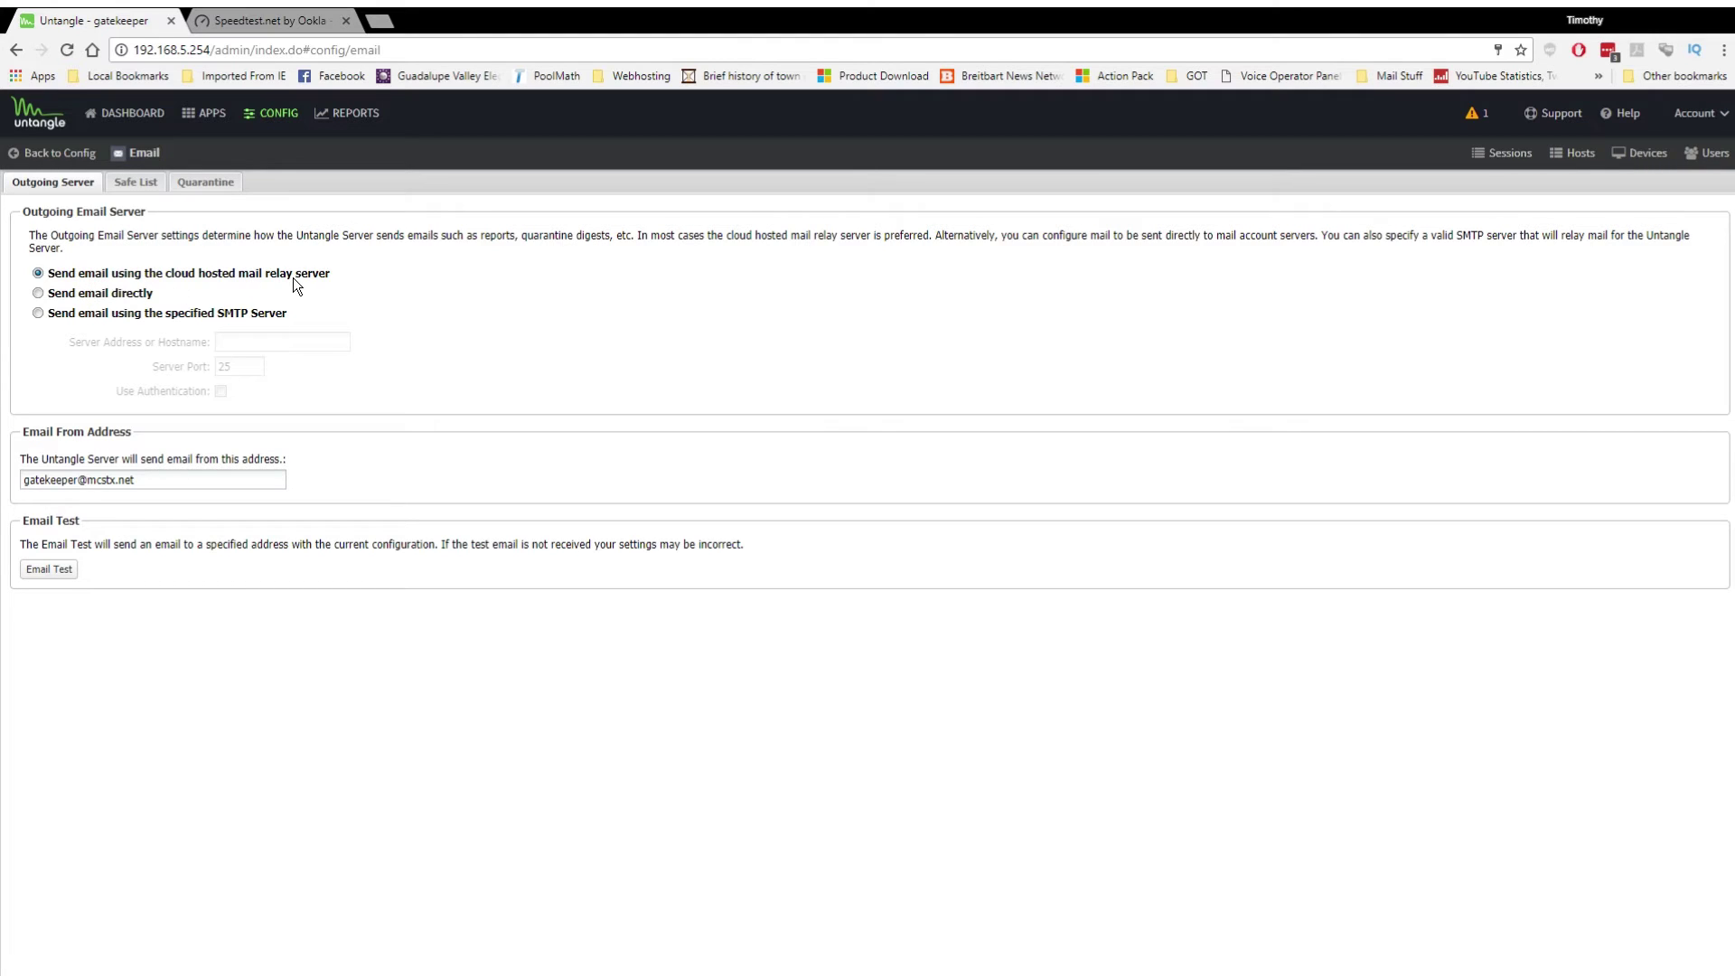
click(63, 153)
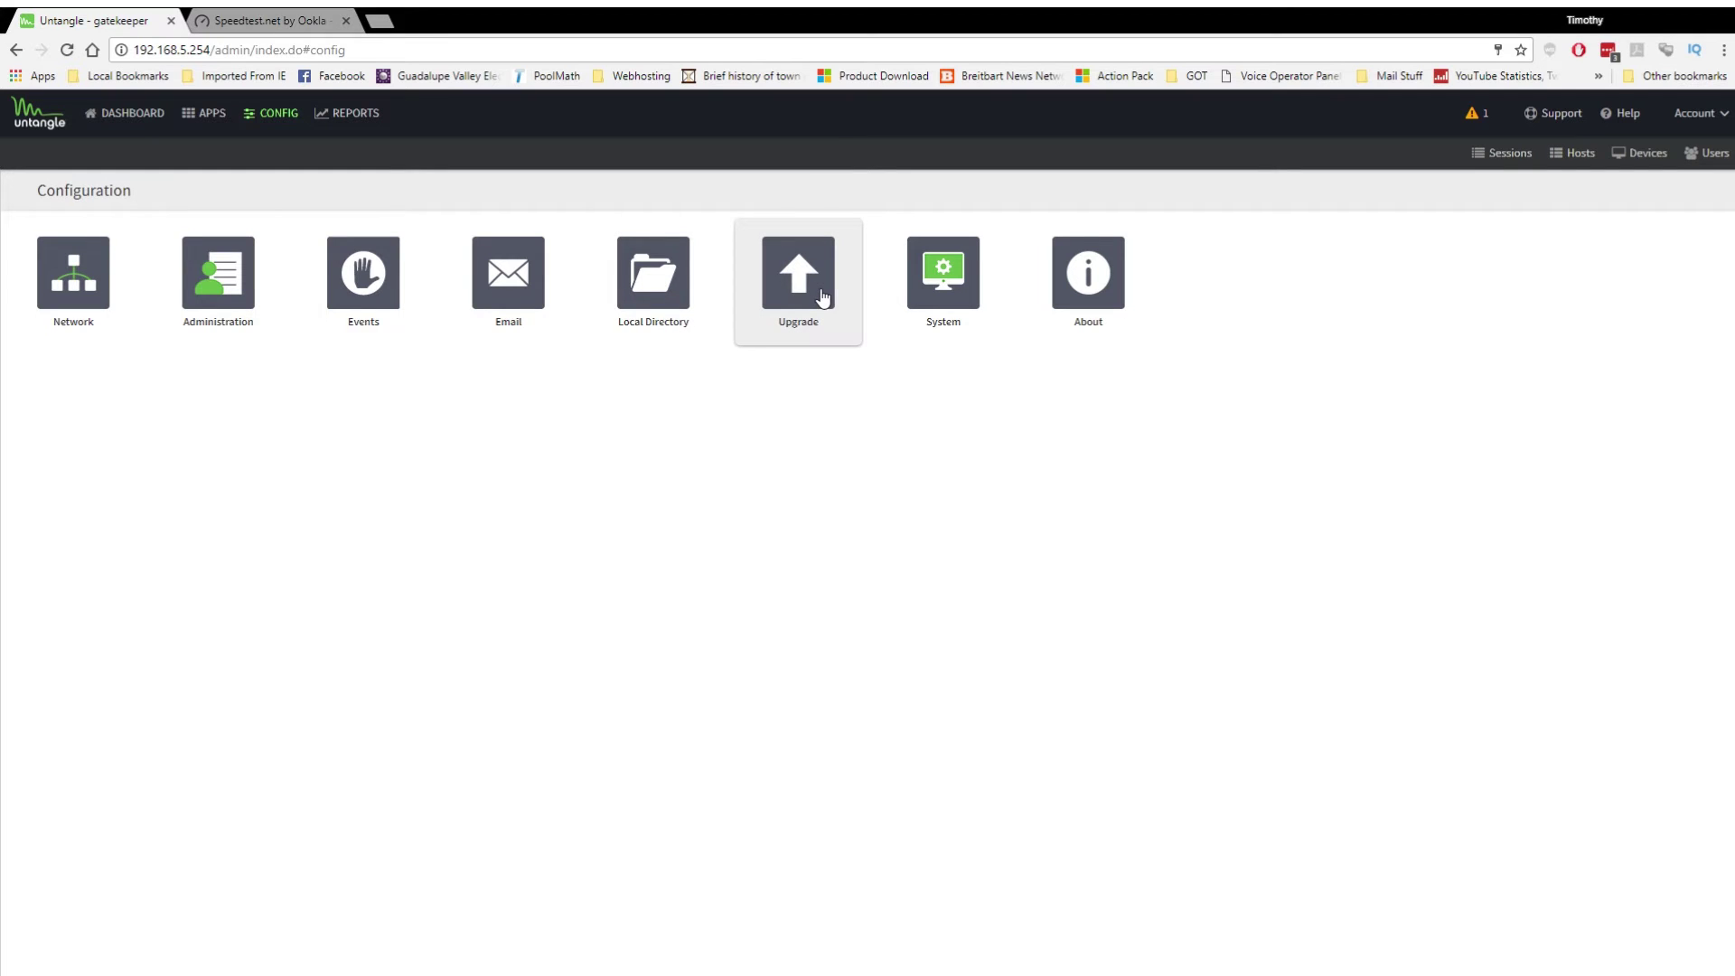
Review the system configuration's Regional, Support, Backup, Restore, Protocols and Shield settings, and return to the configuration overview
click(940, 303)
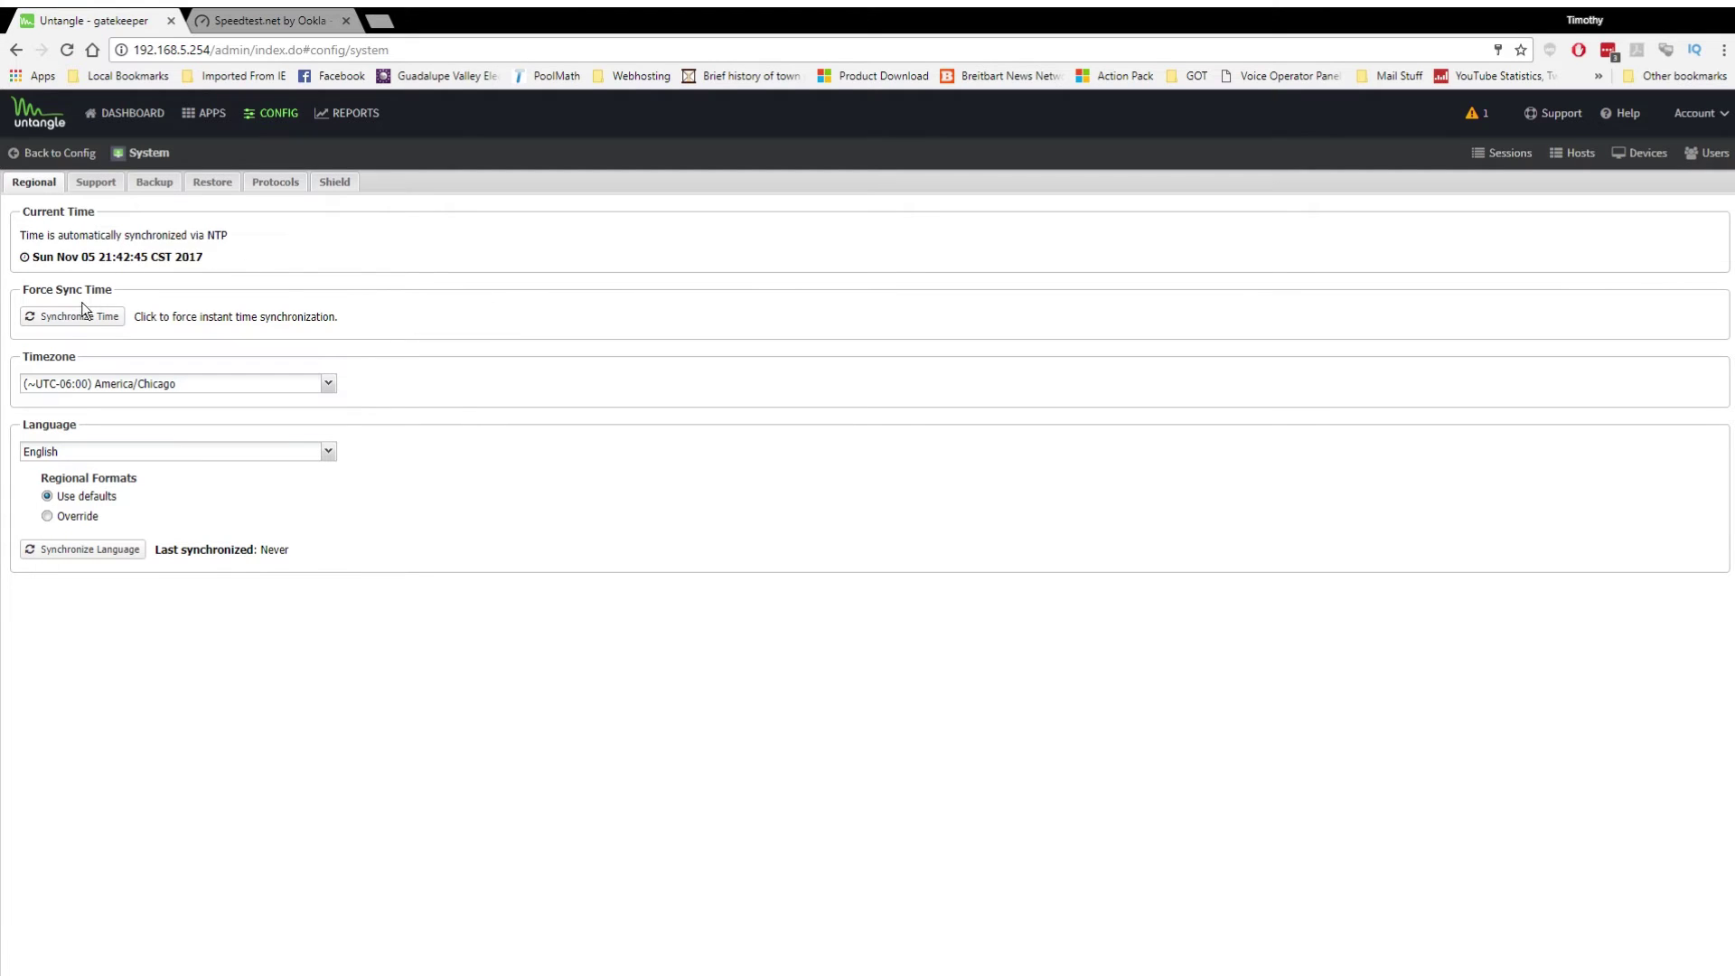
click(101, 186)
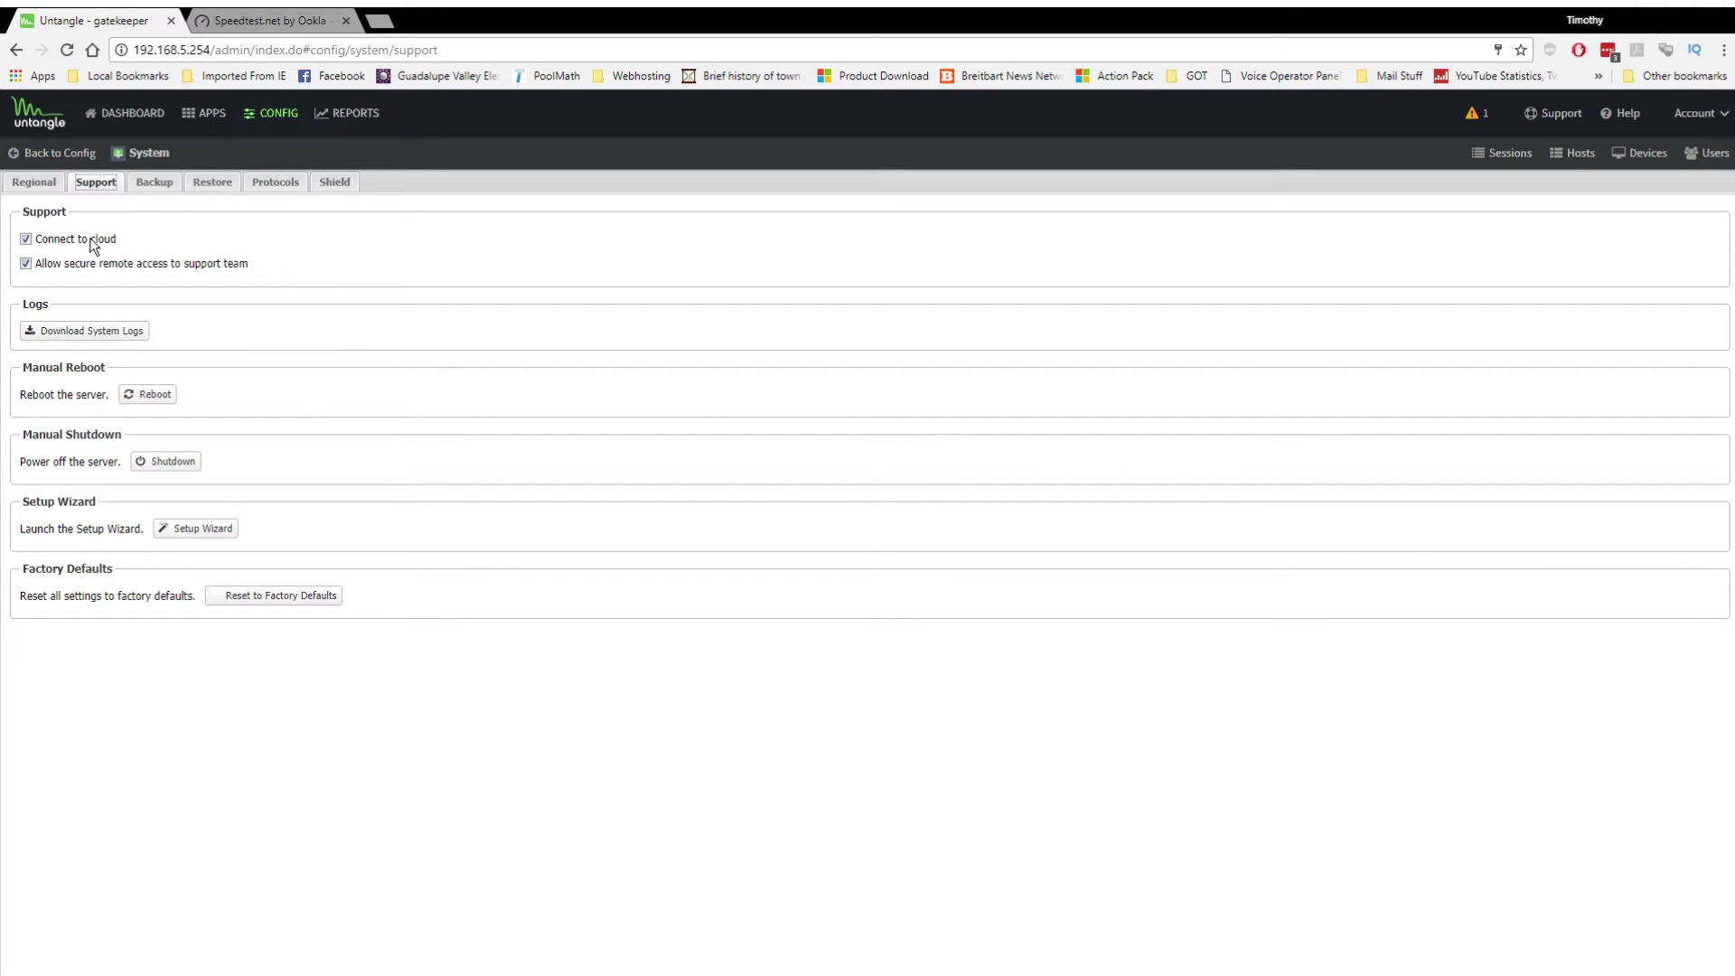
click(168, 184)
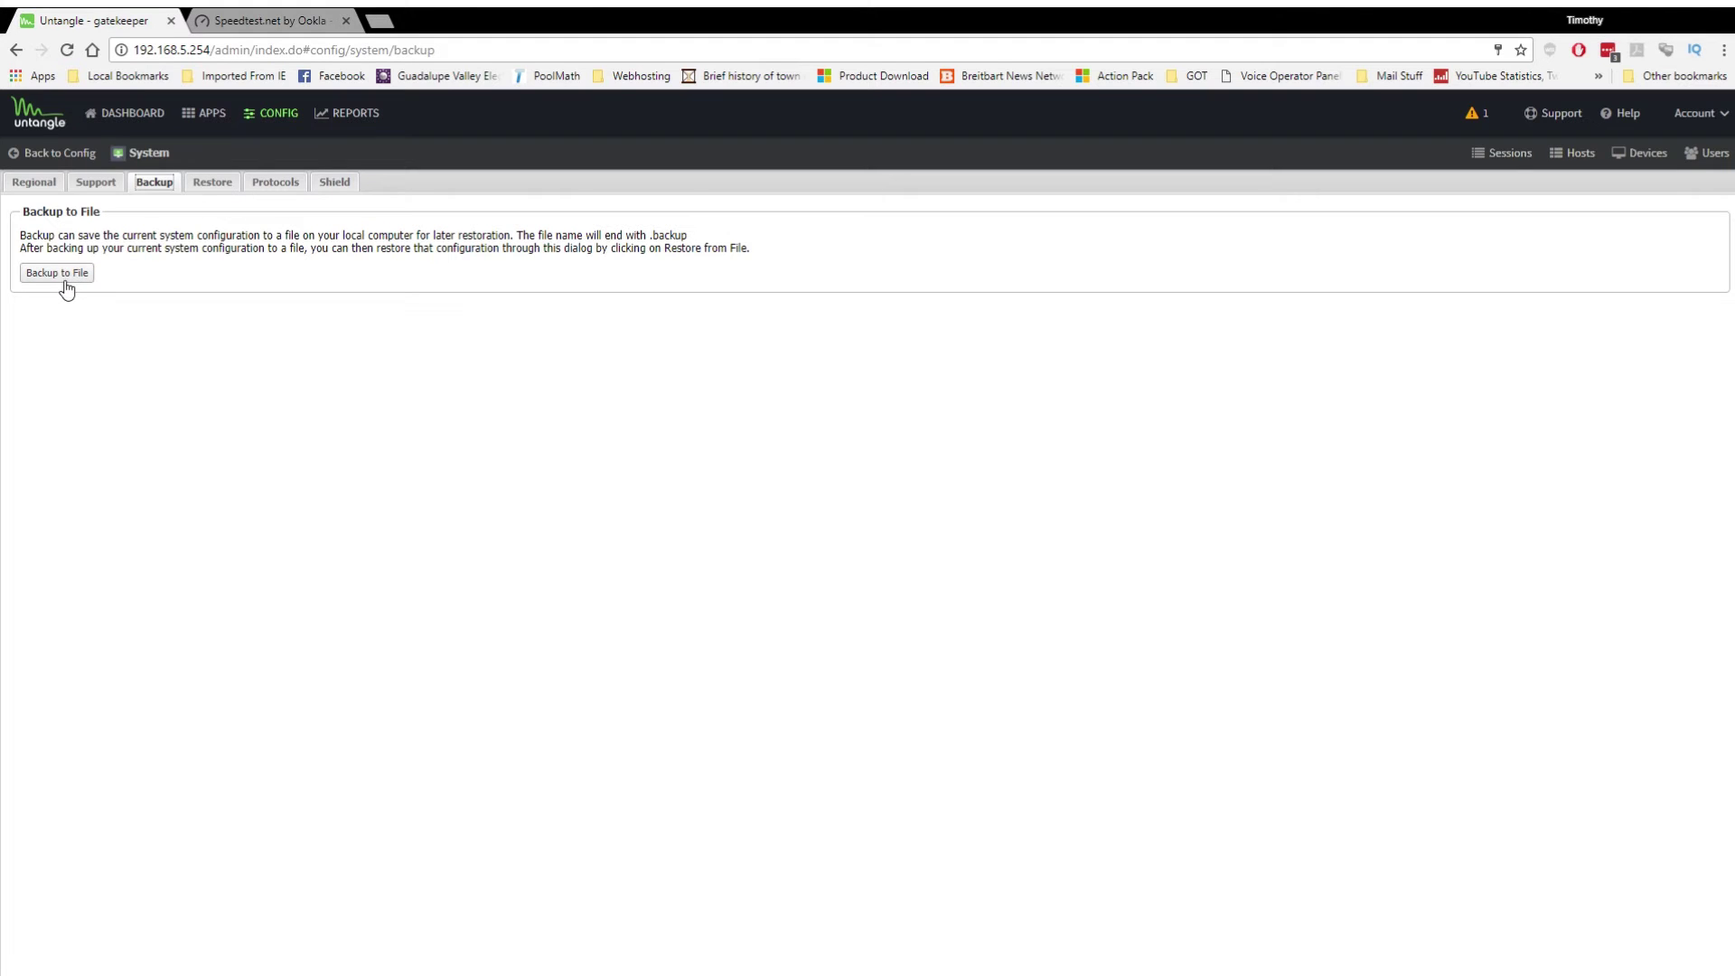
click(221, 192)
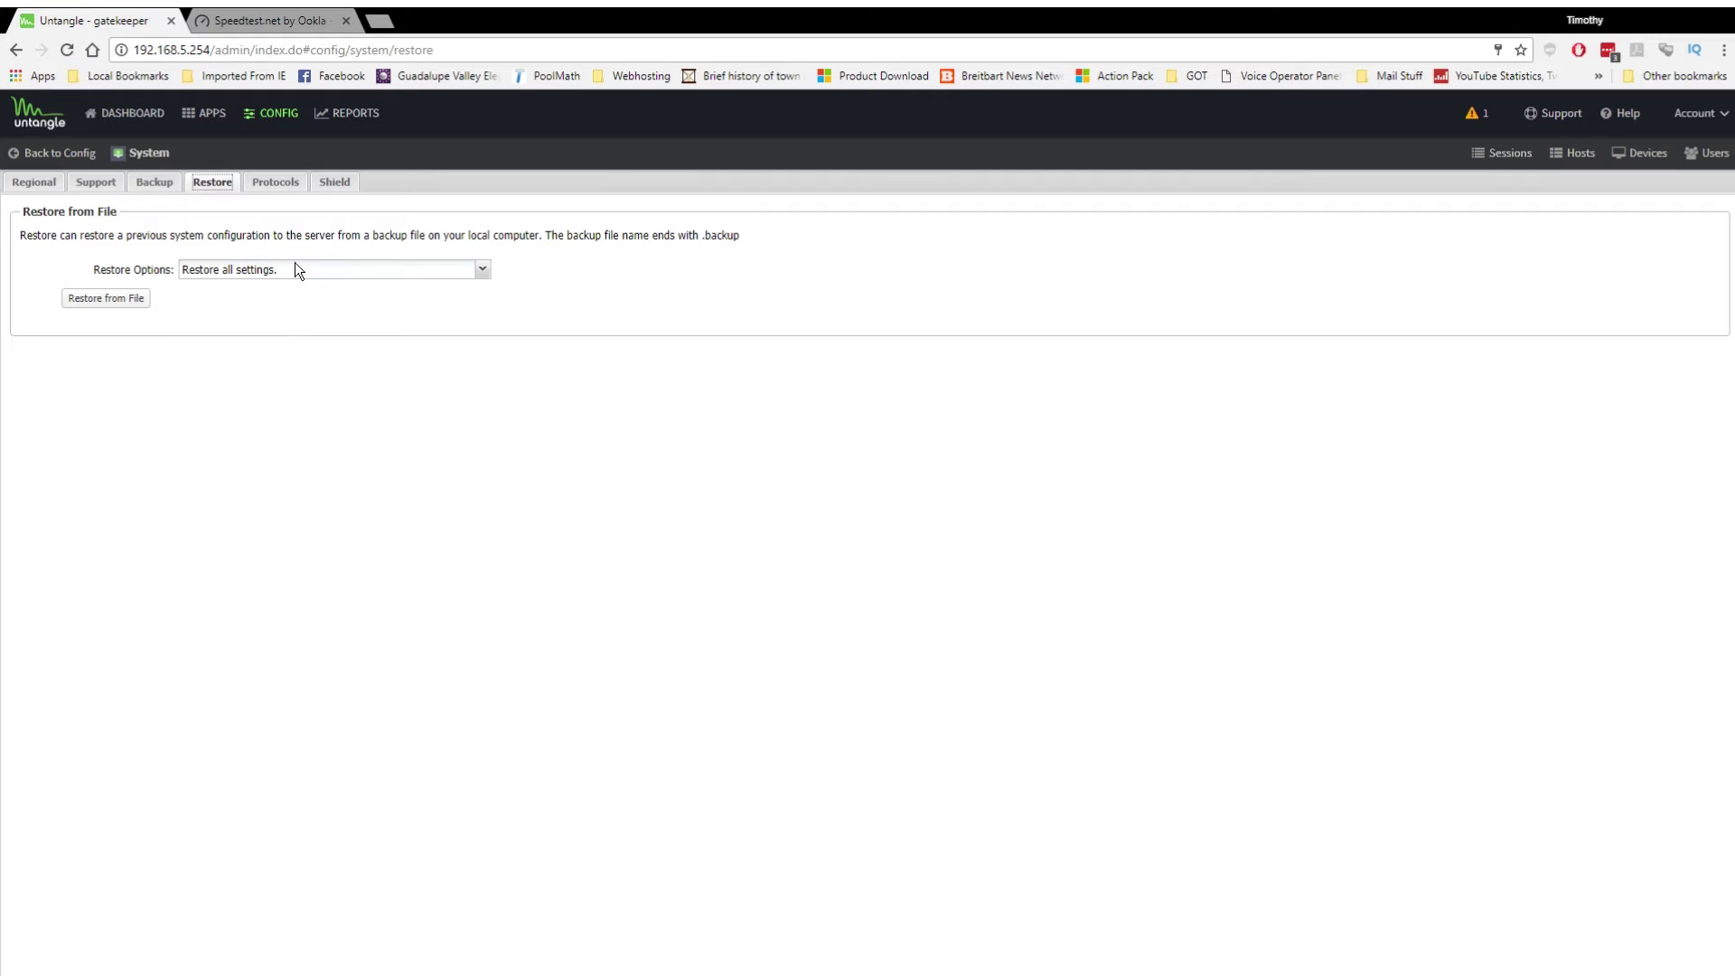
click(278, 183)
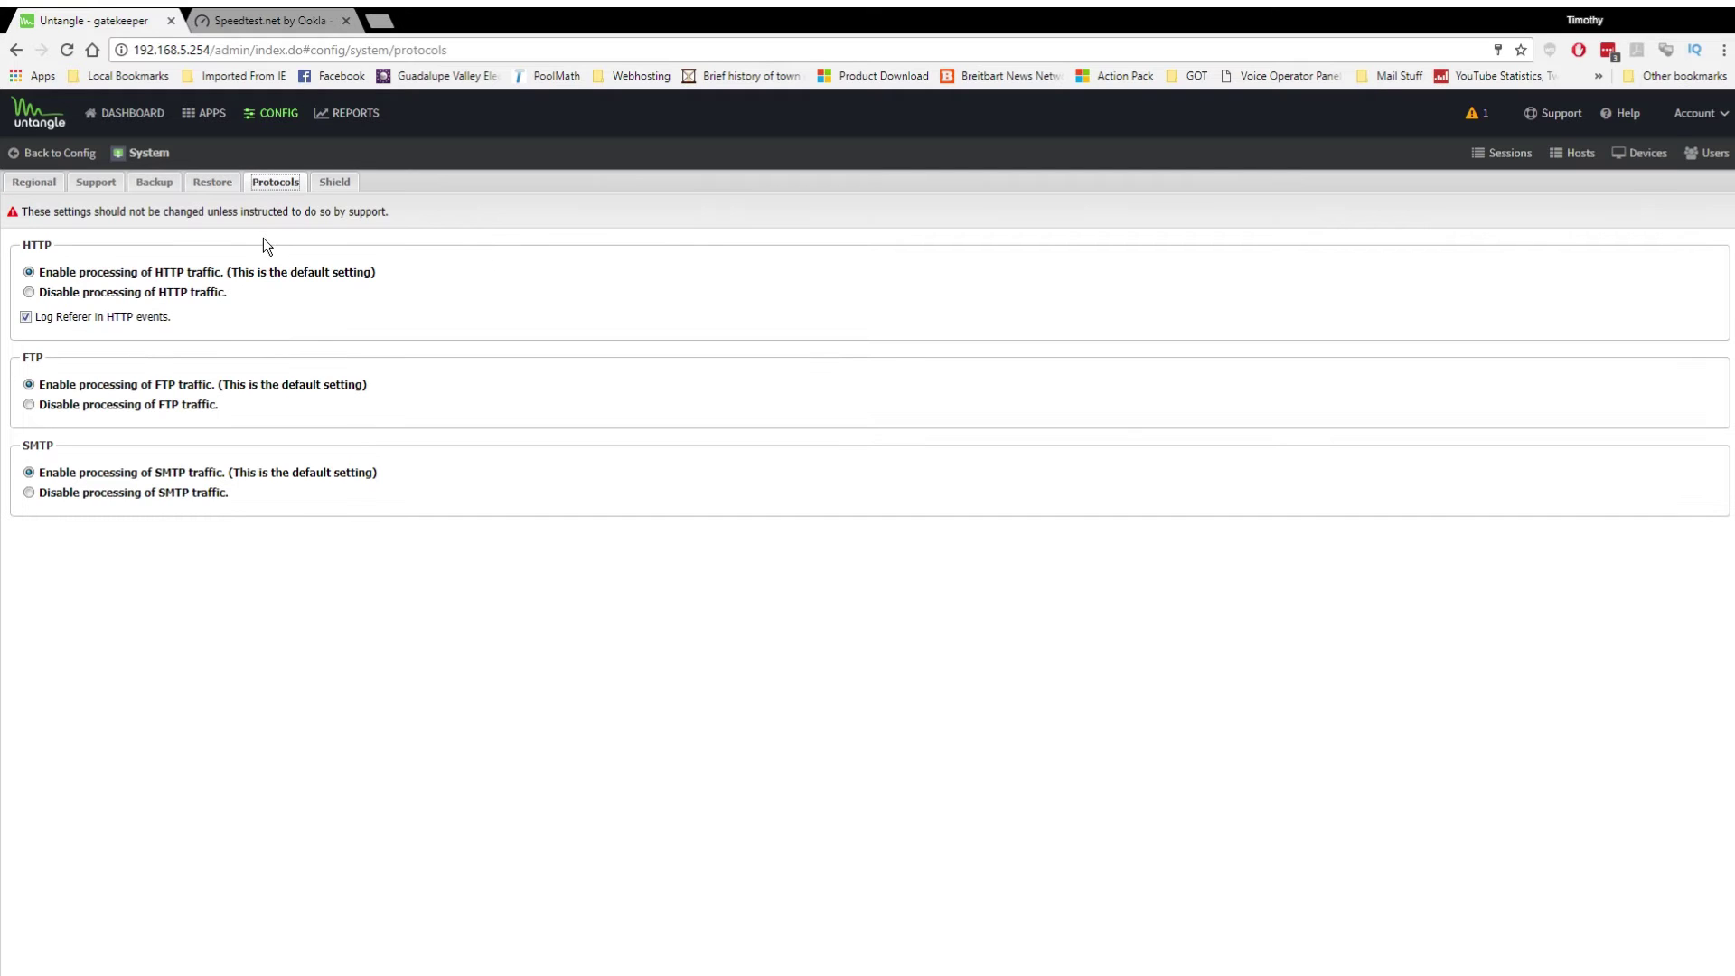
click(338, 184)
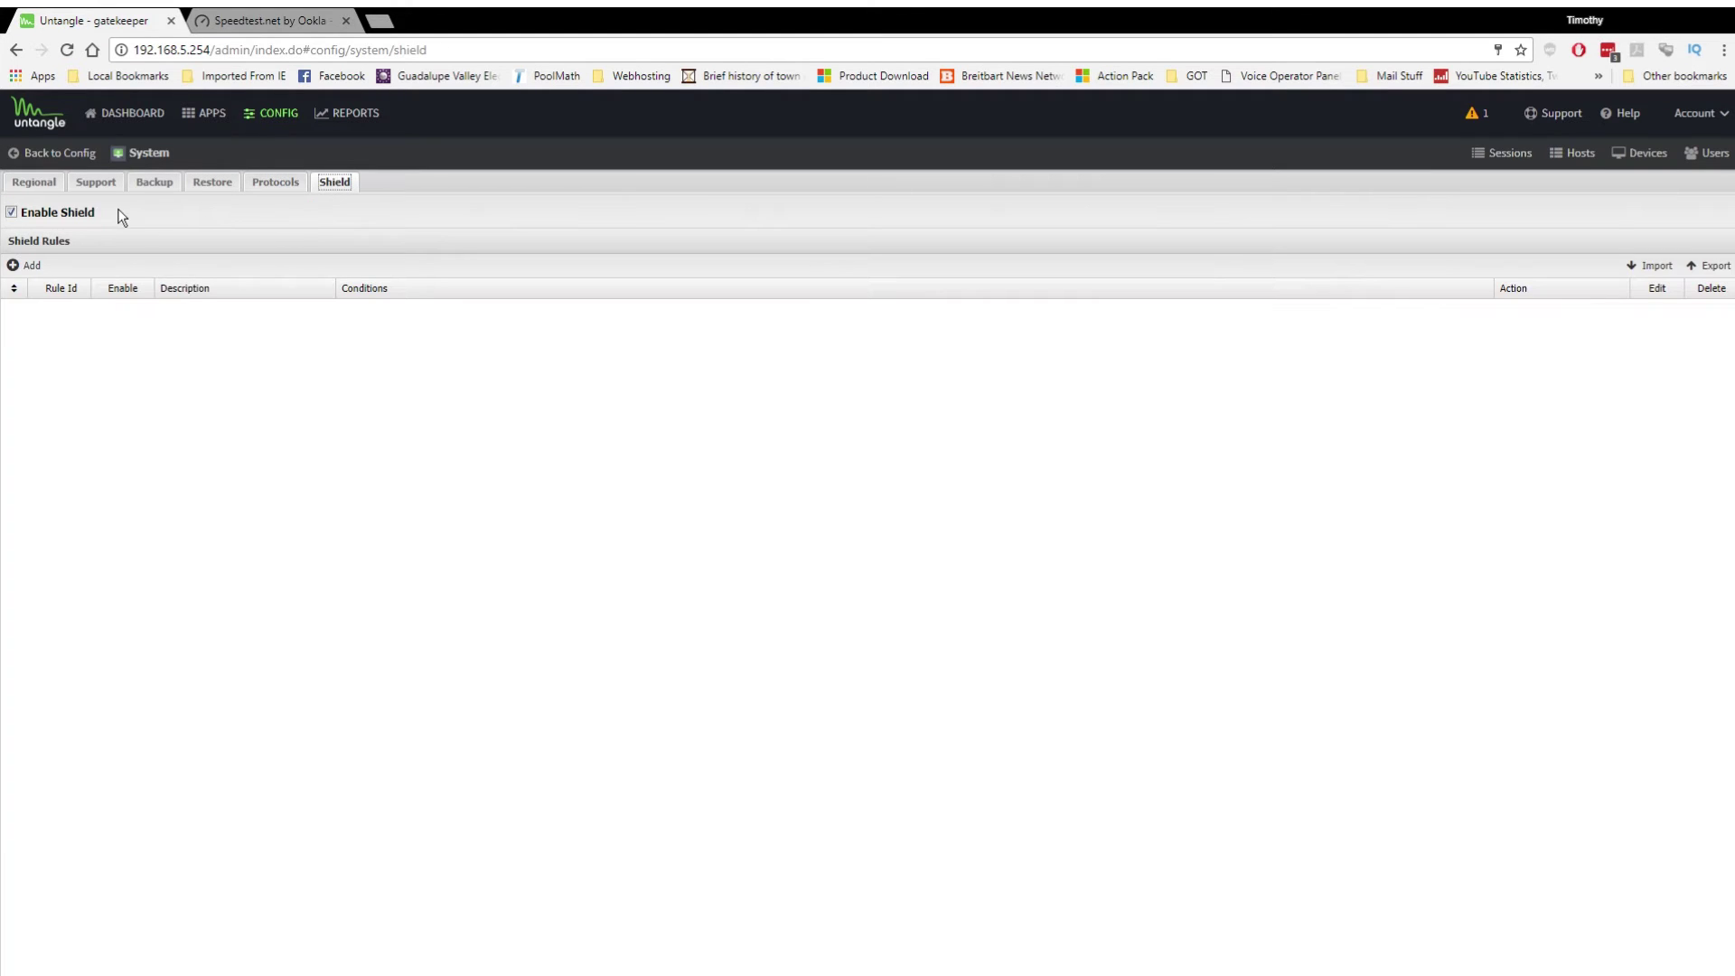
click(67, 155)
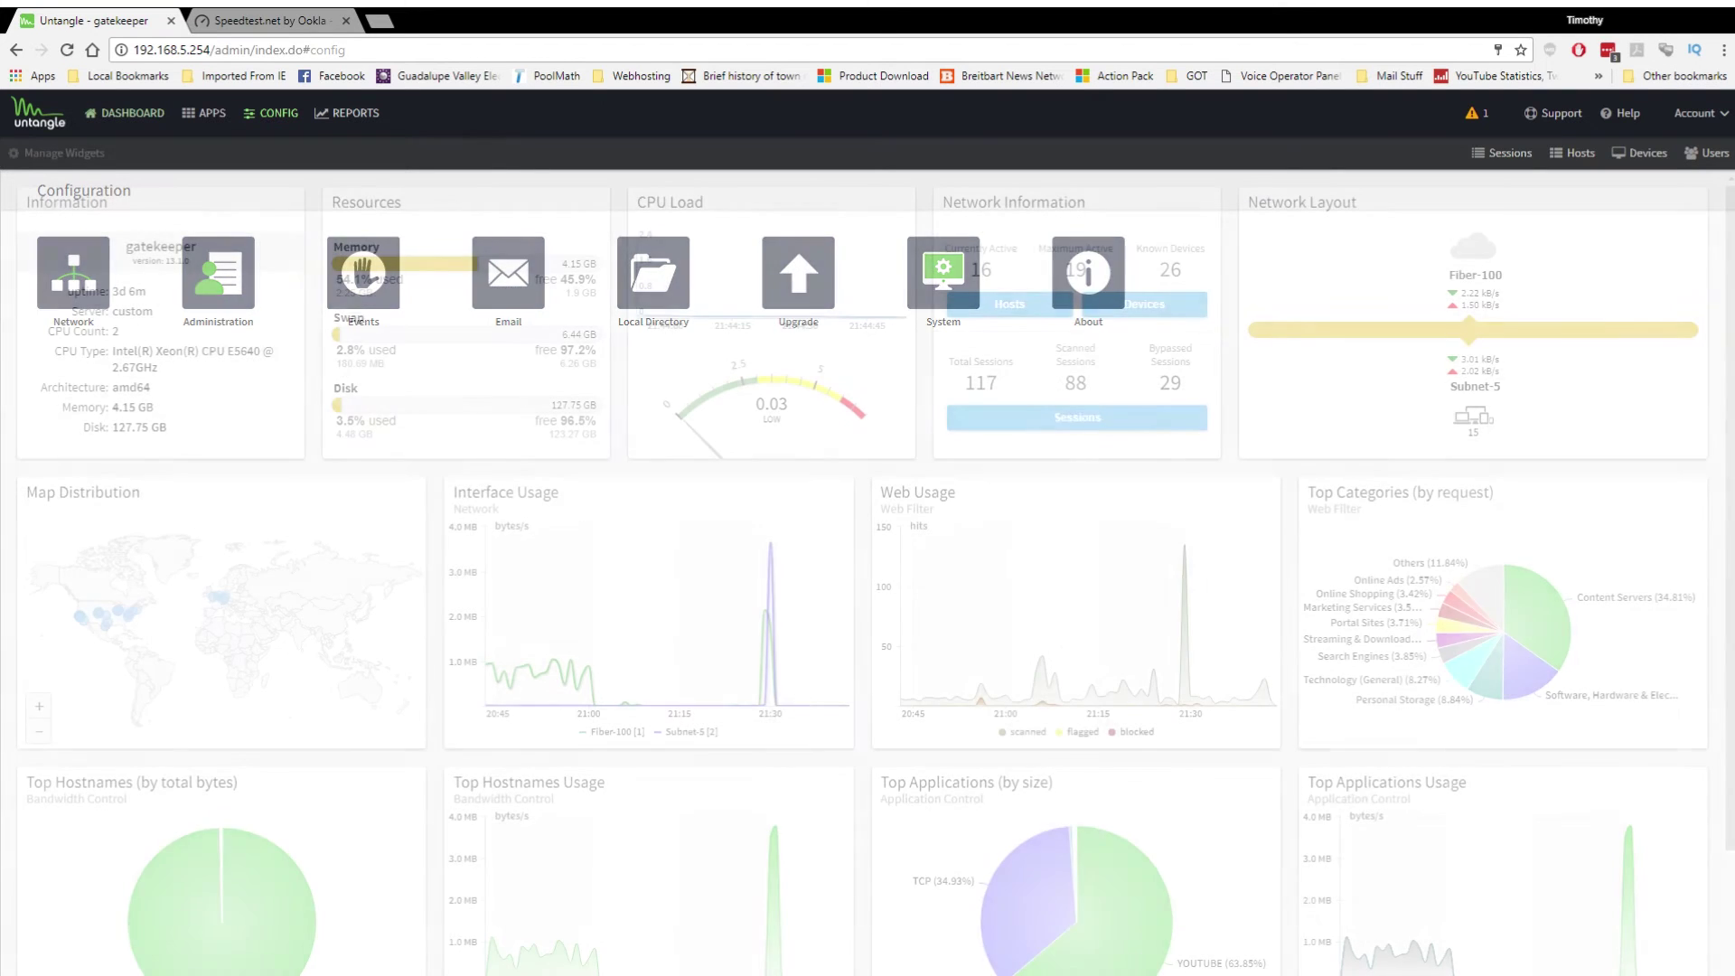
Open the reports and view the Web Filter summary and the scanned web usage
click(354, 115)
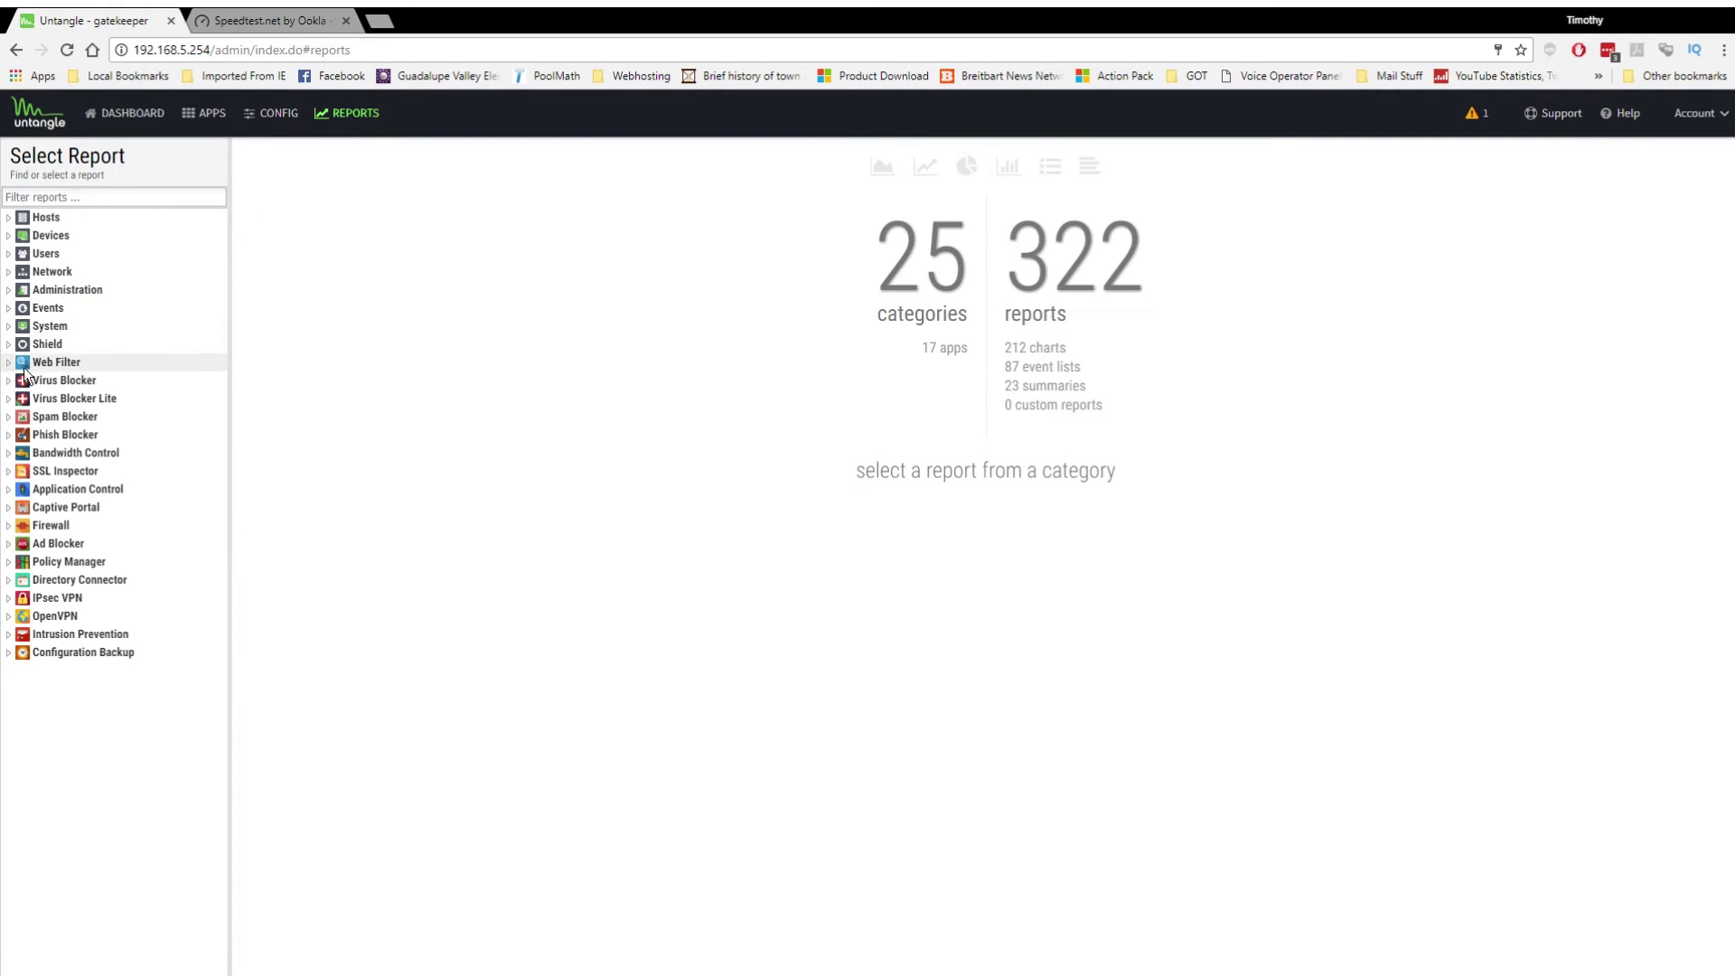
click(8, 362)
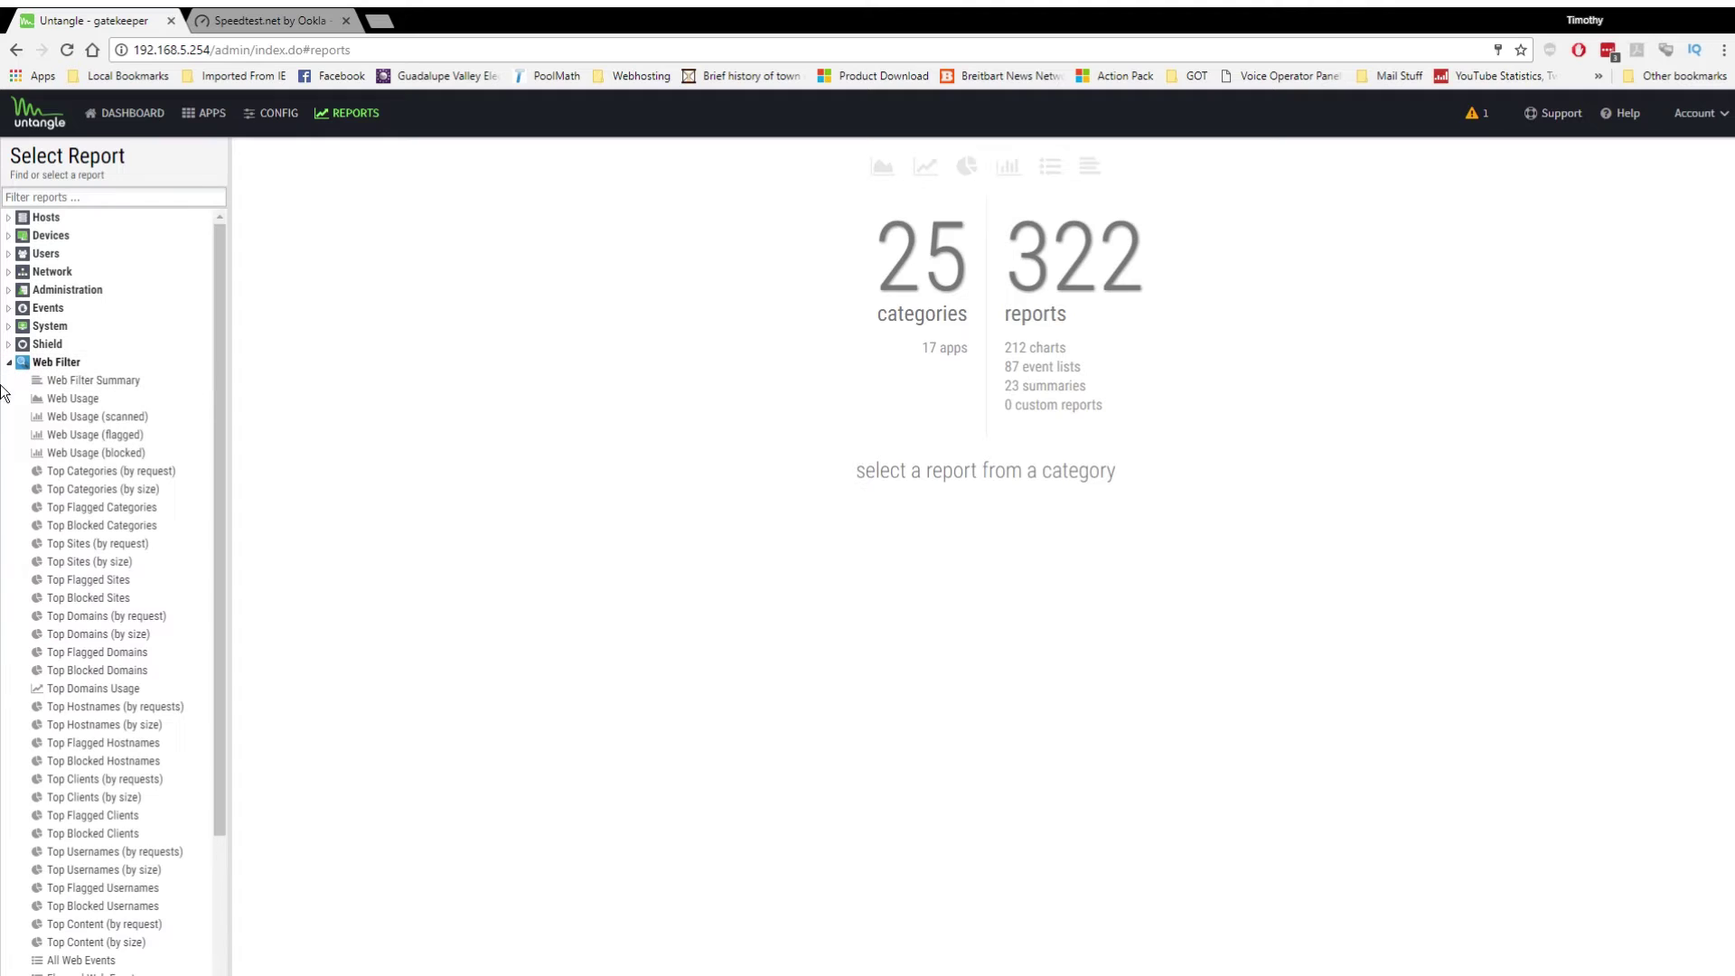
click(75, 378)
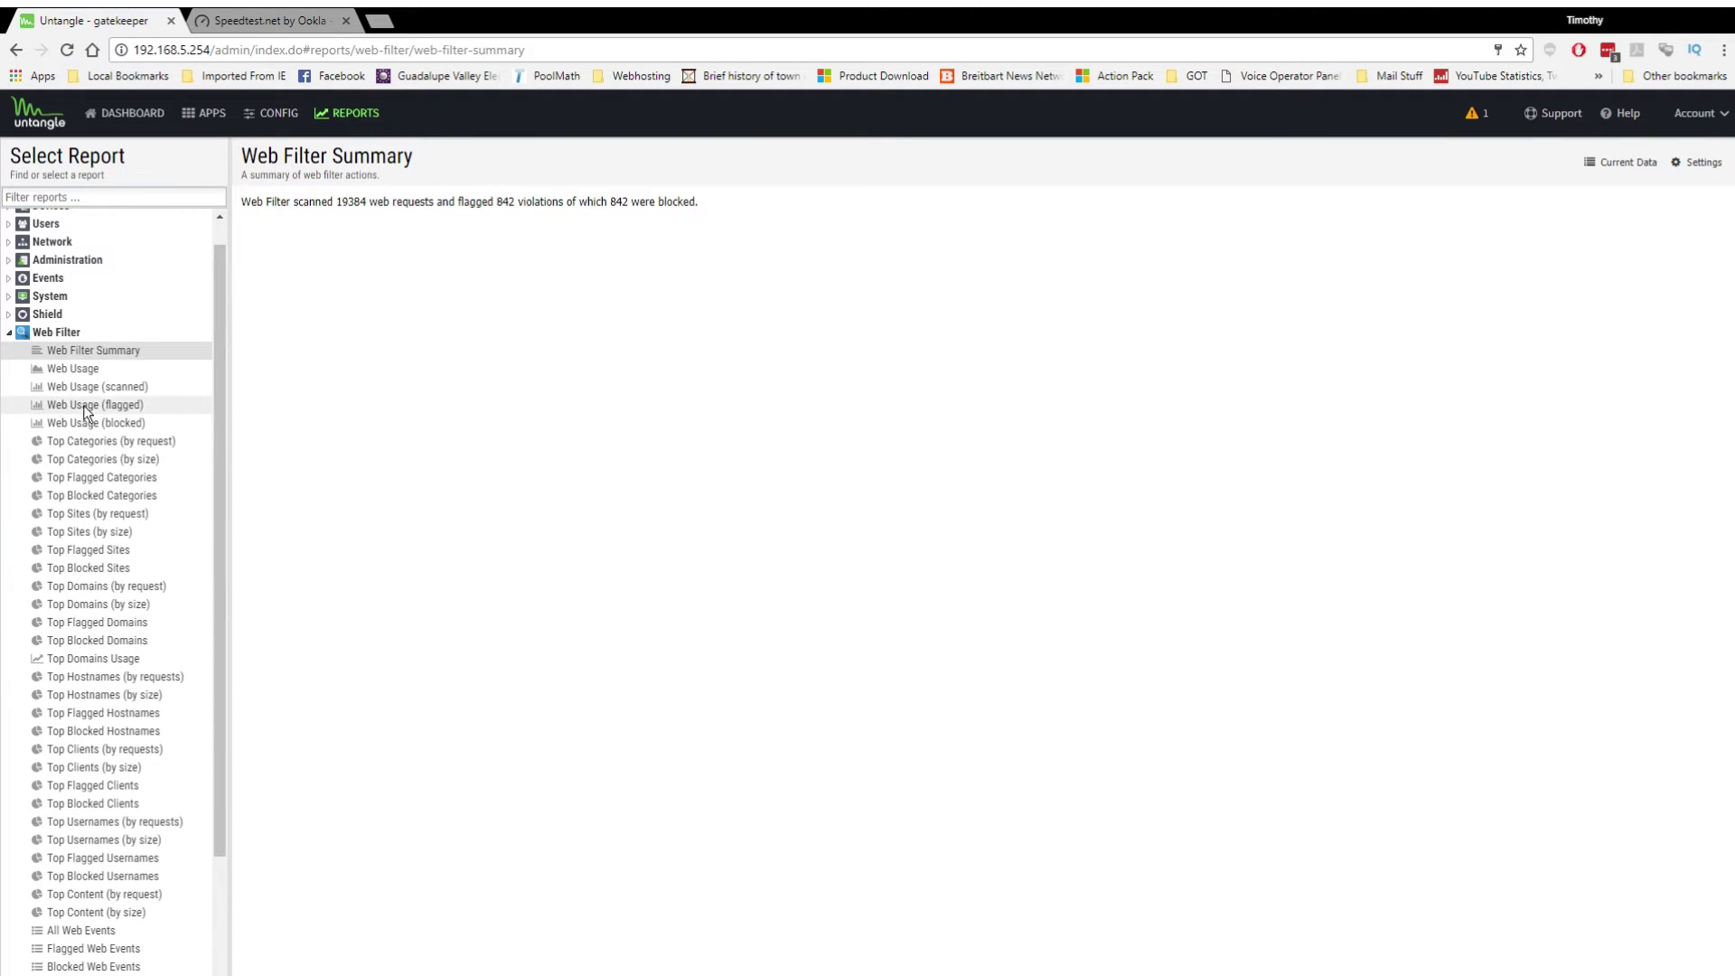
click(82, 385)
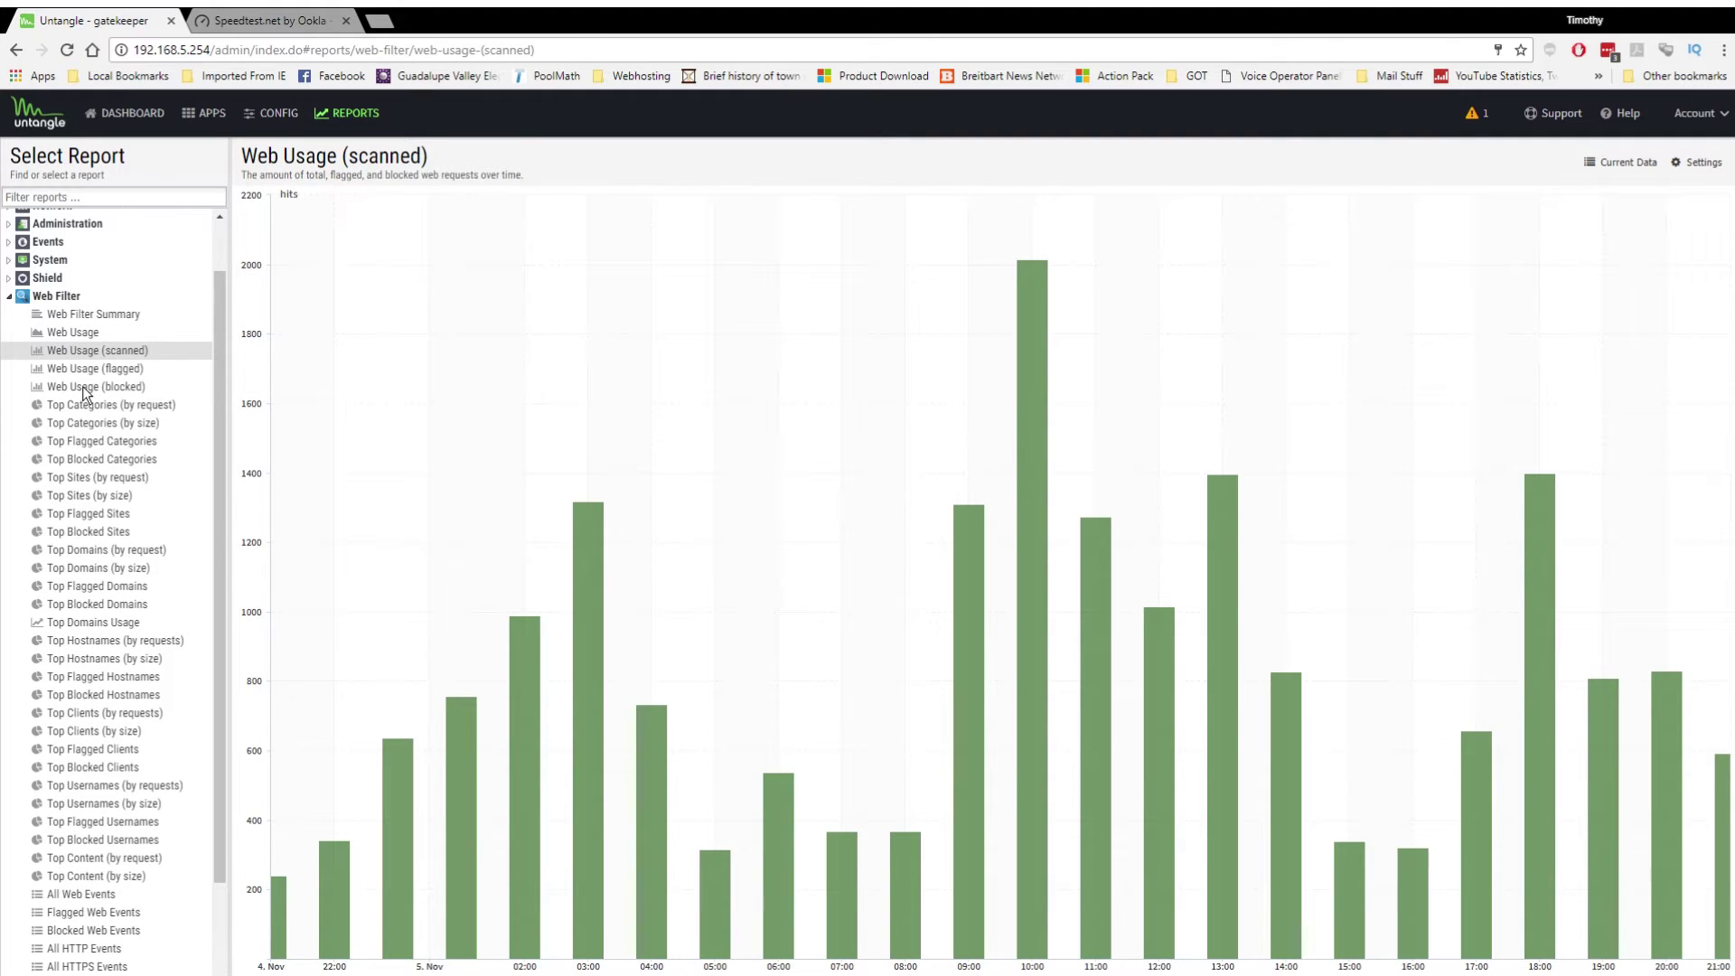
View the Web Filter reports for top categories by request, by size, flagged and blocked, and top sites by request, then collapse the category
click(85, 402)
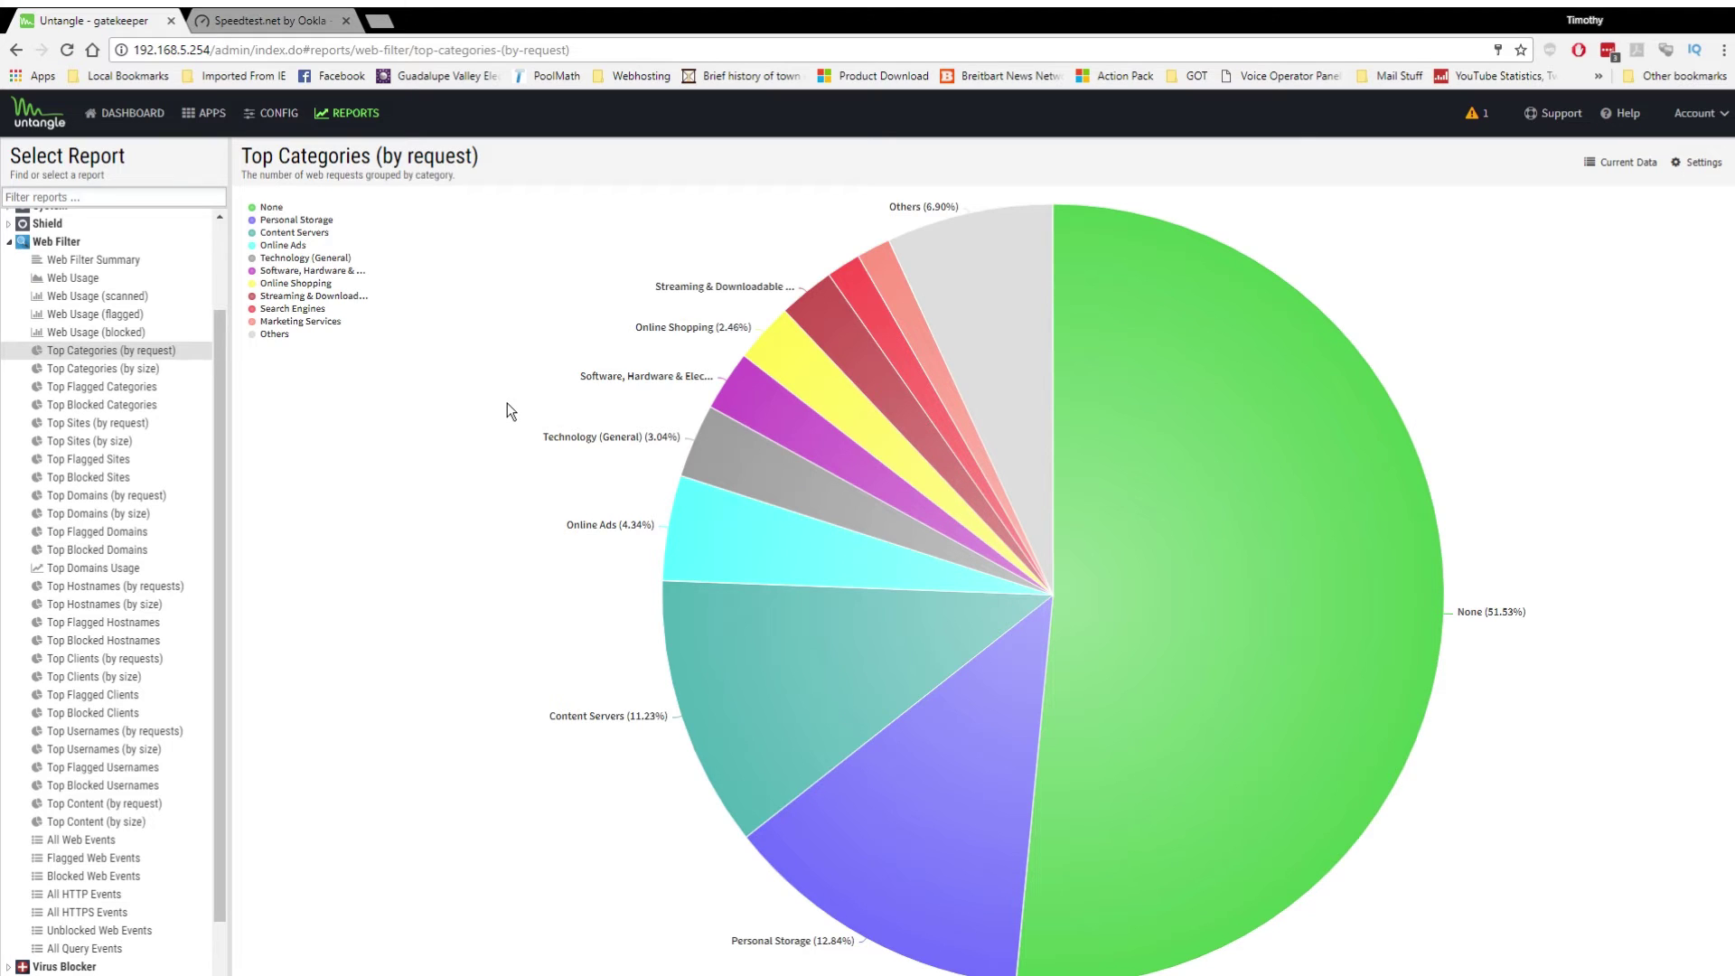
click(91, 369)
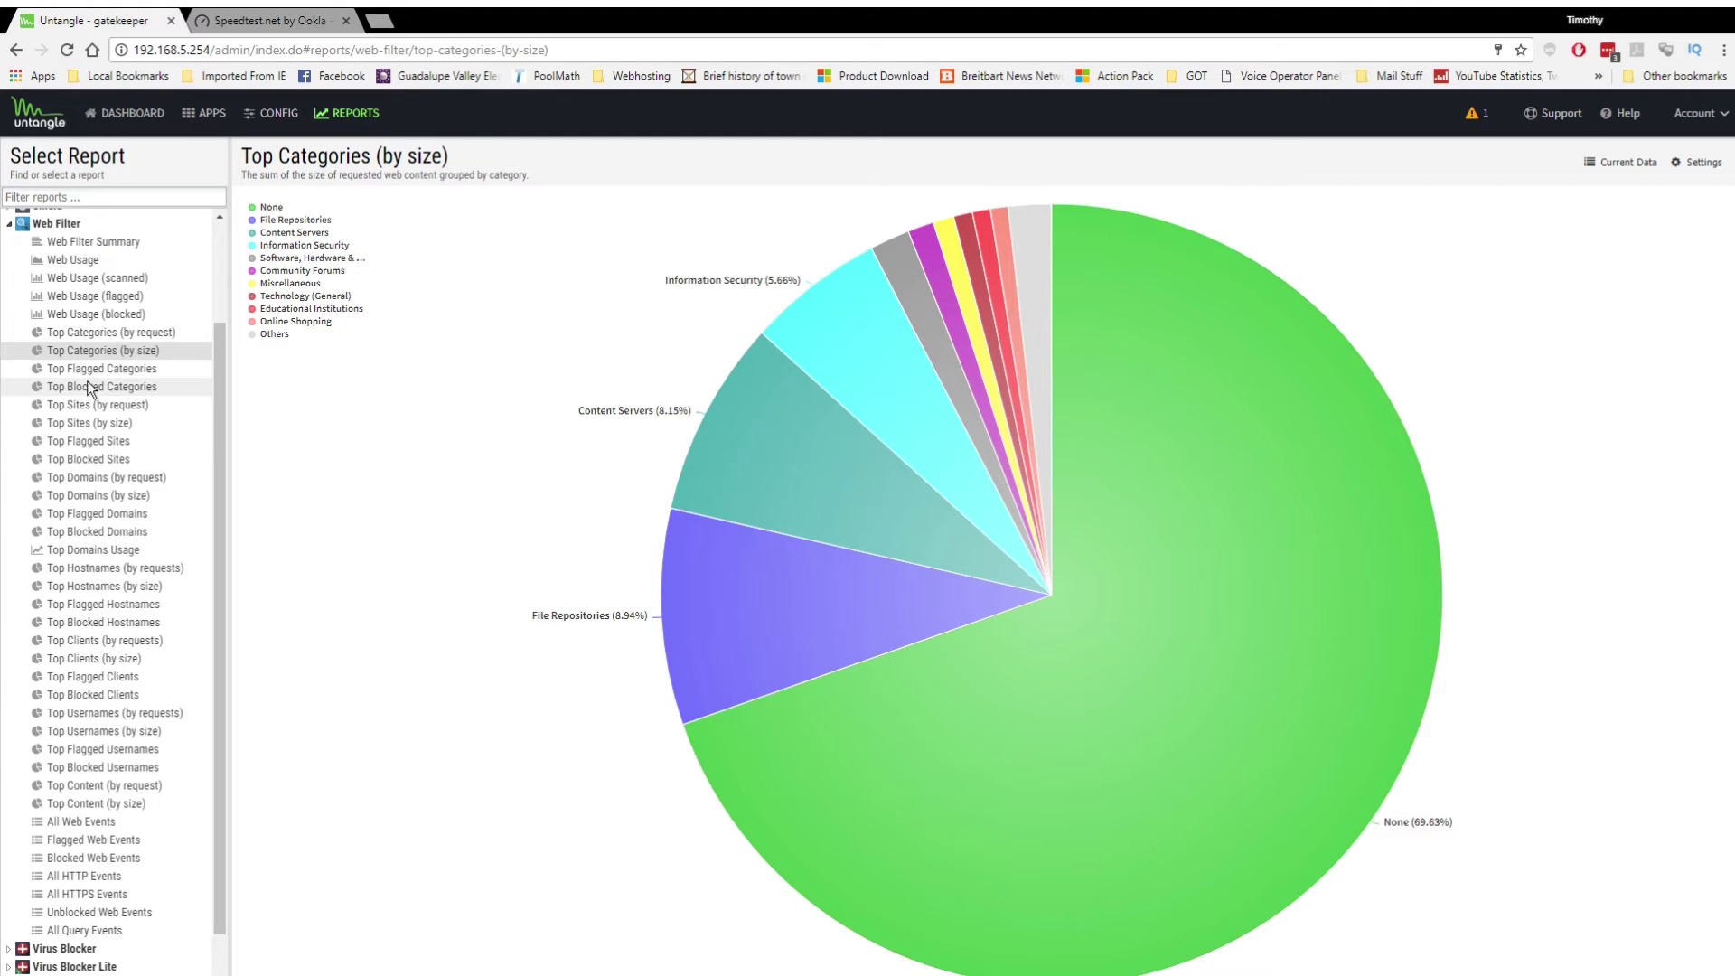
click(84, 370)
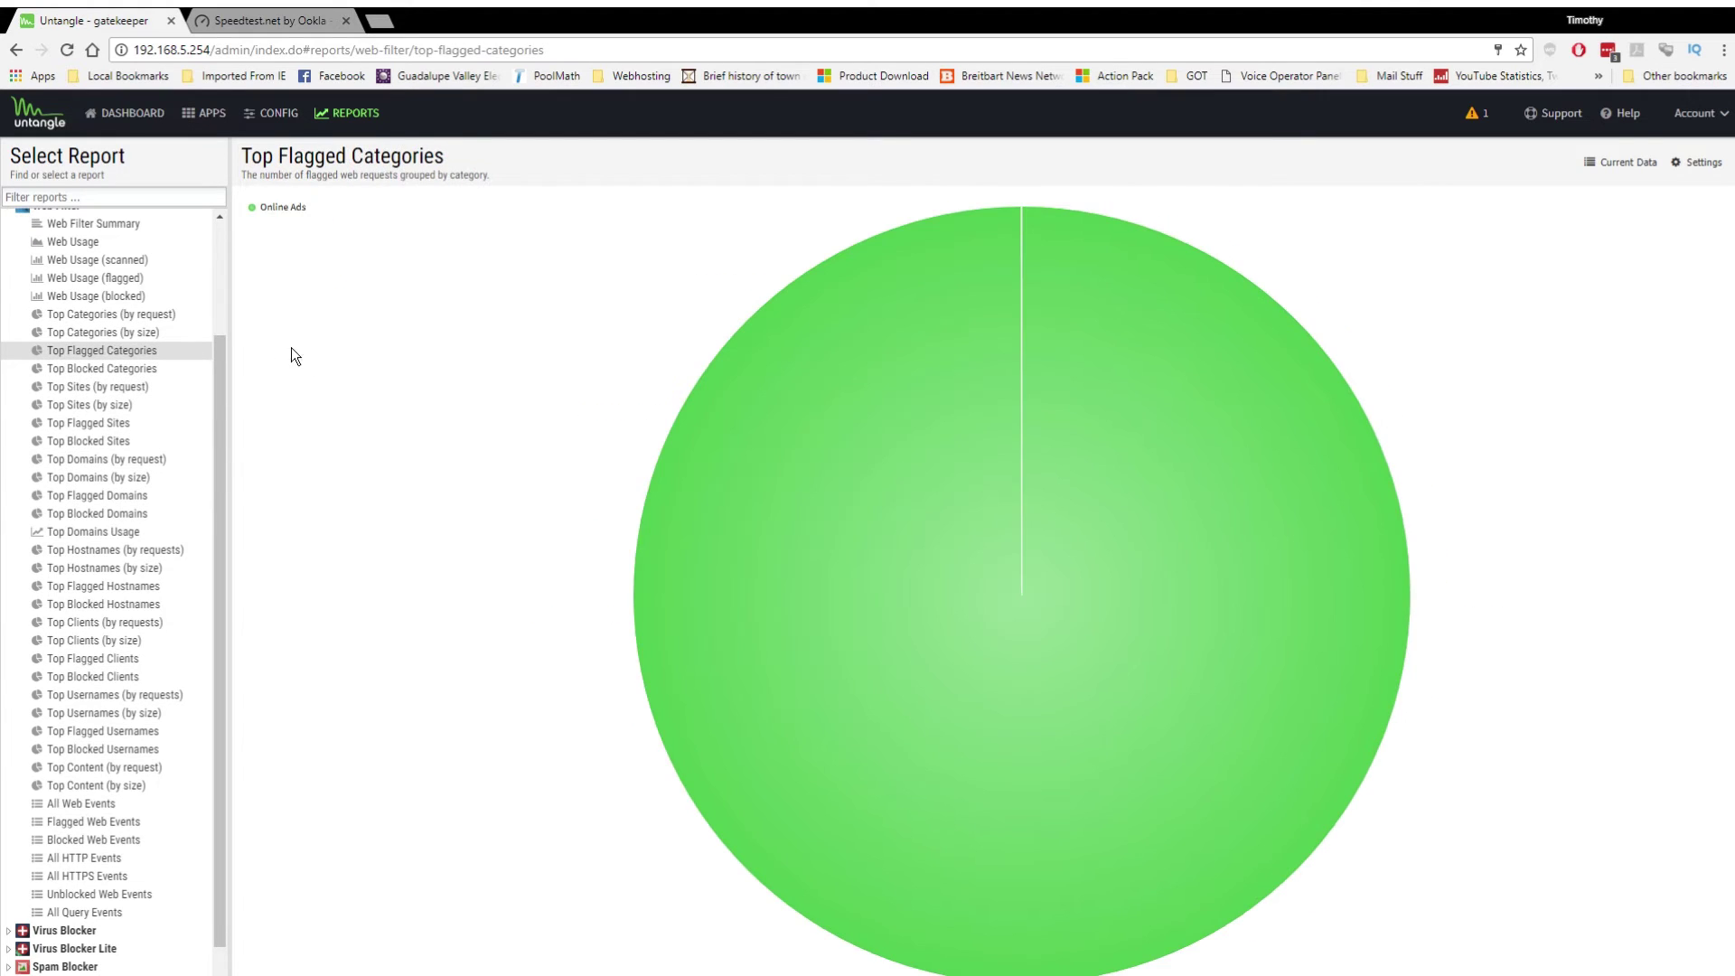
click(84, 369)
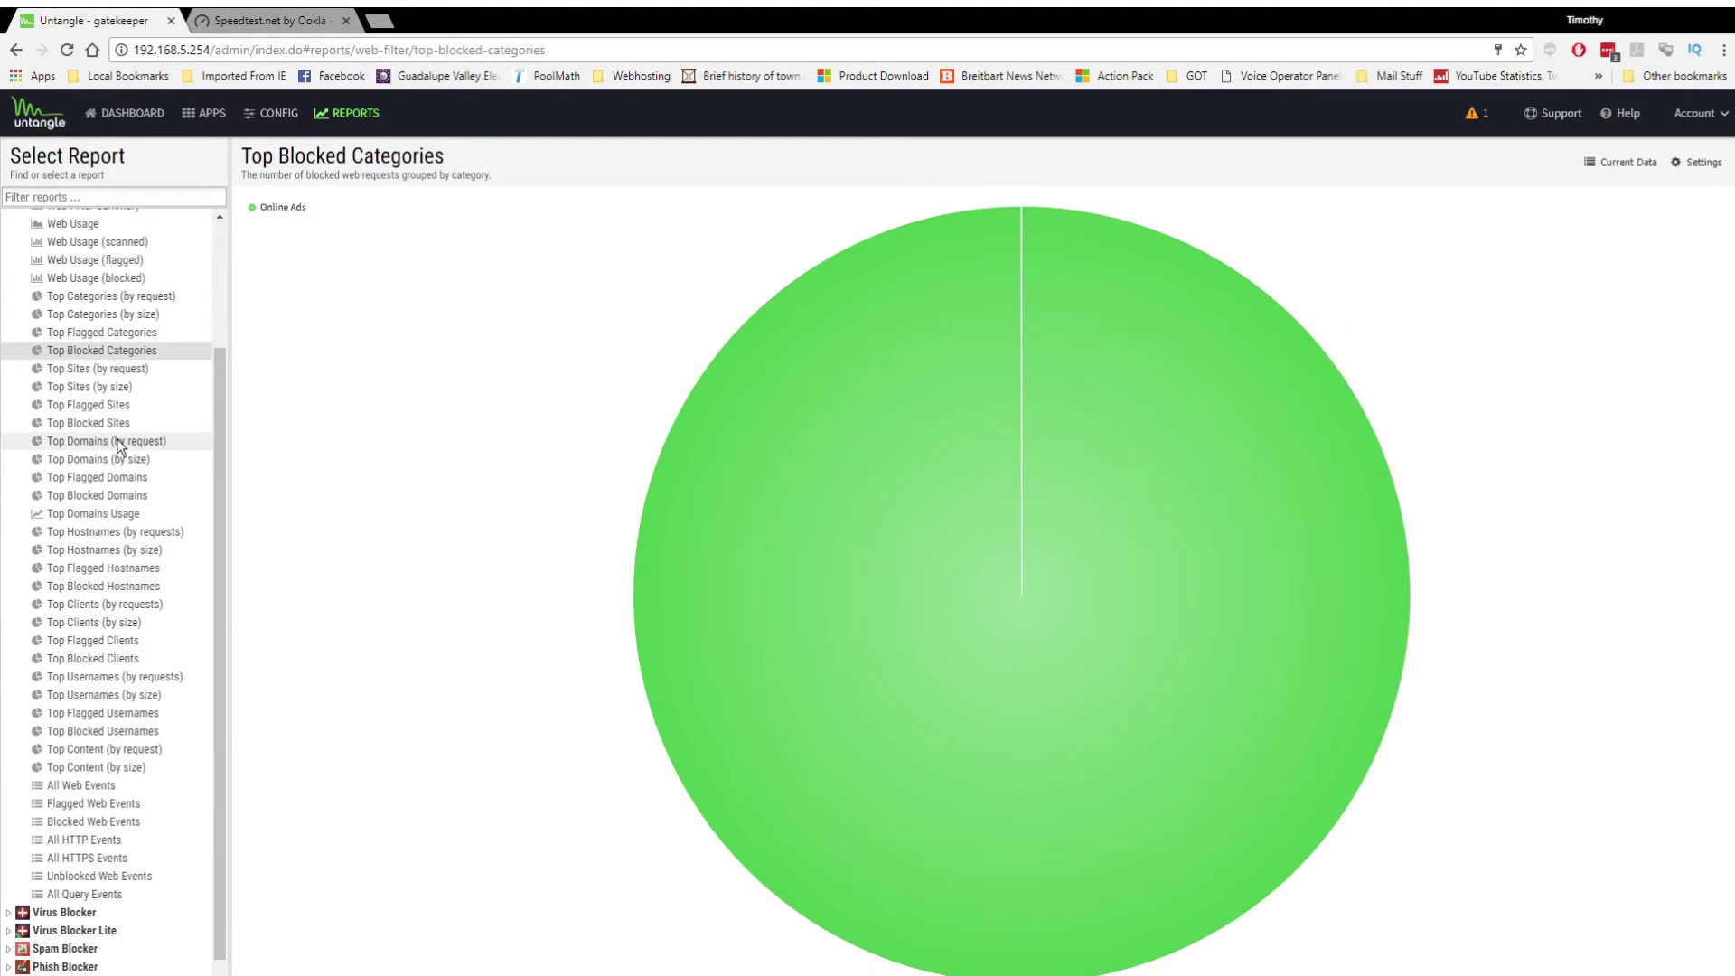
click(94, 371)
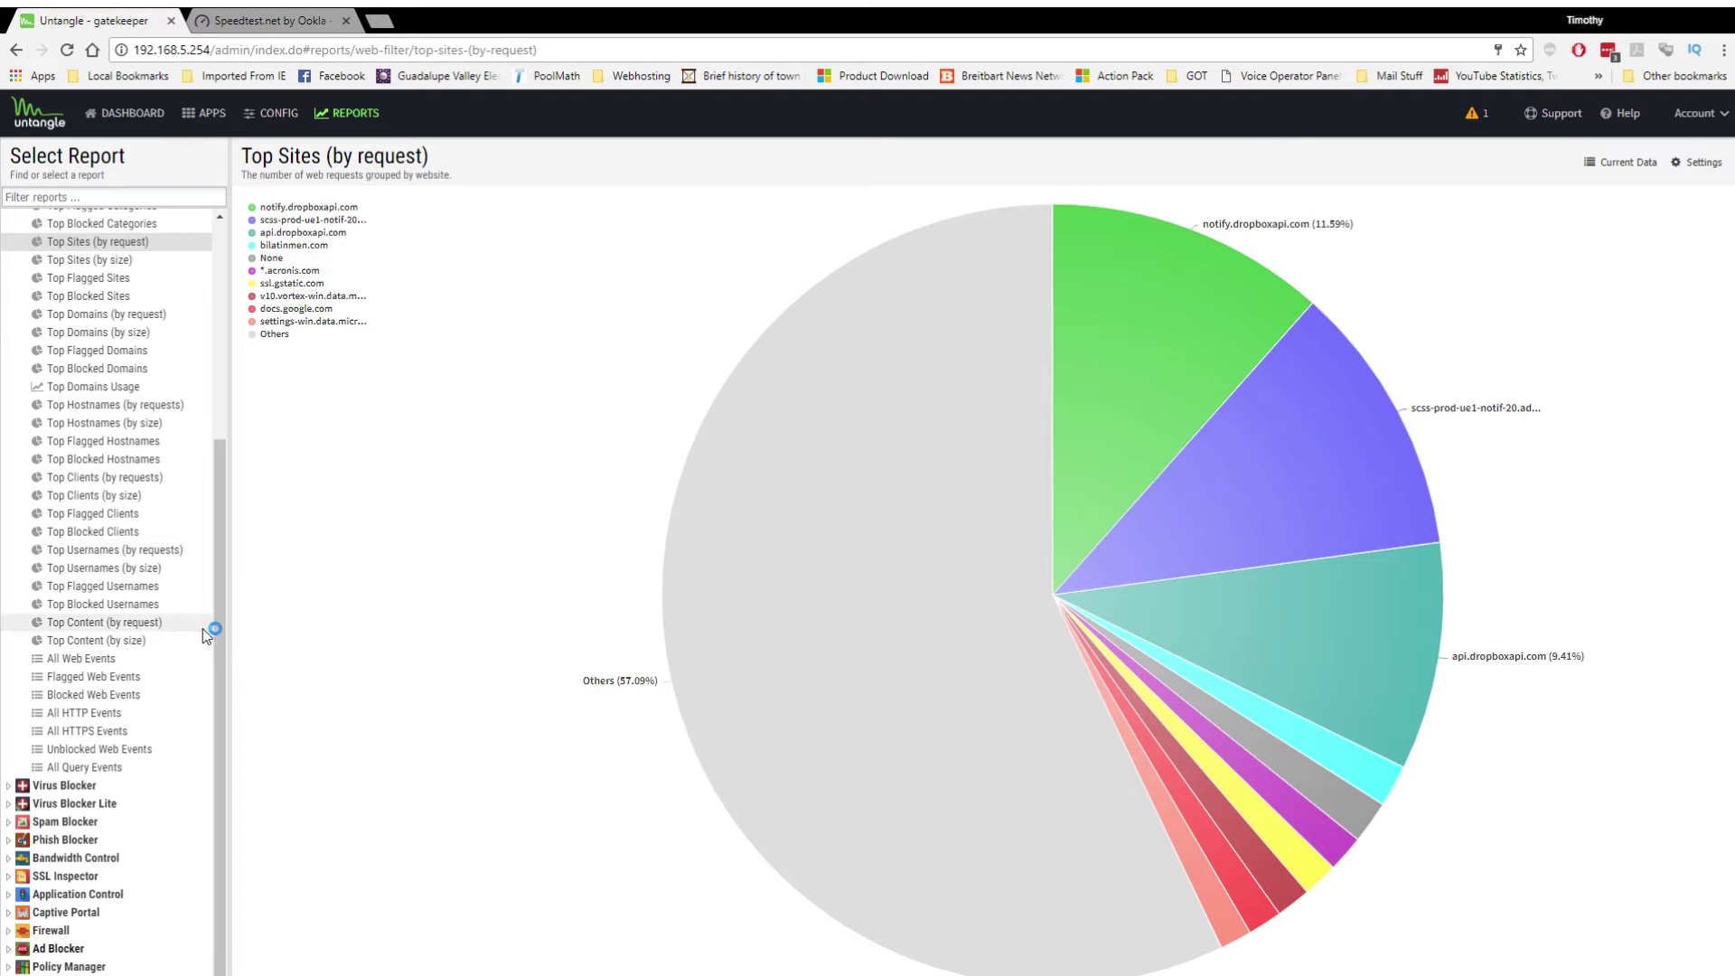
scroll(77, 469, up, 5)
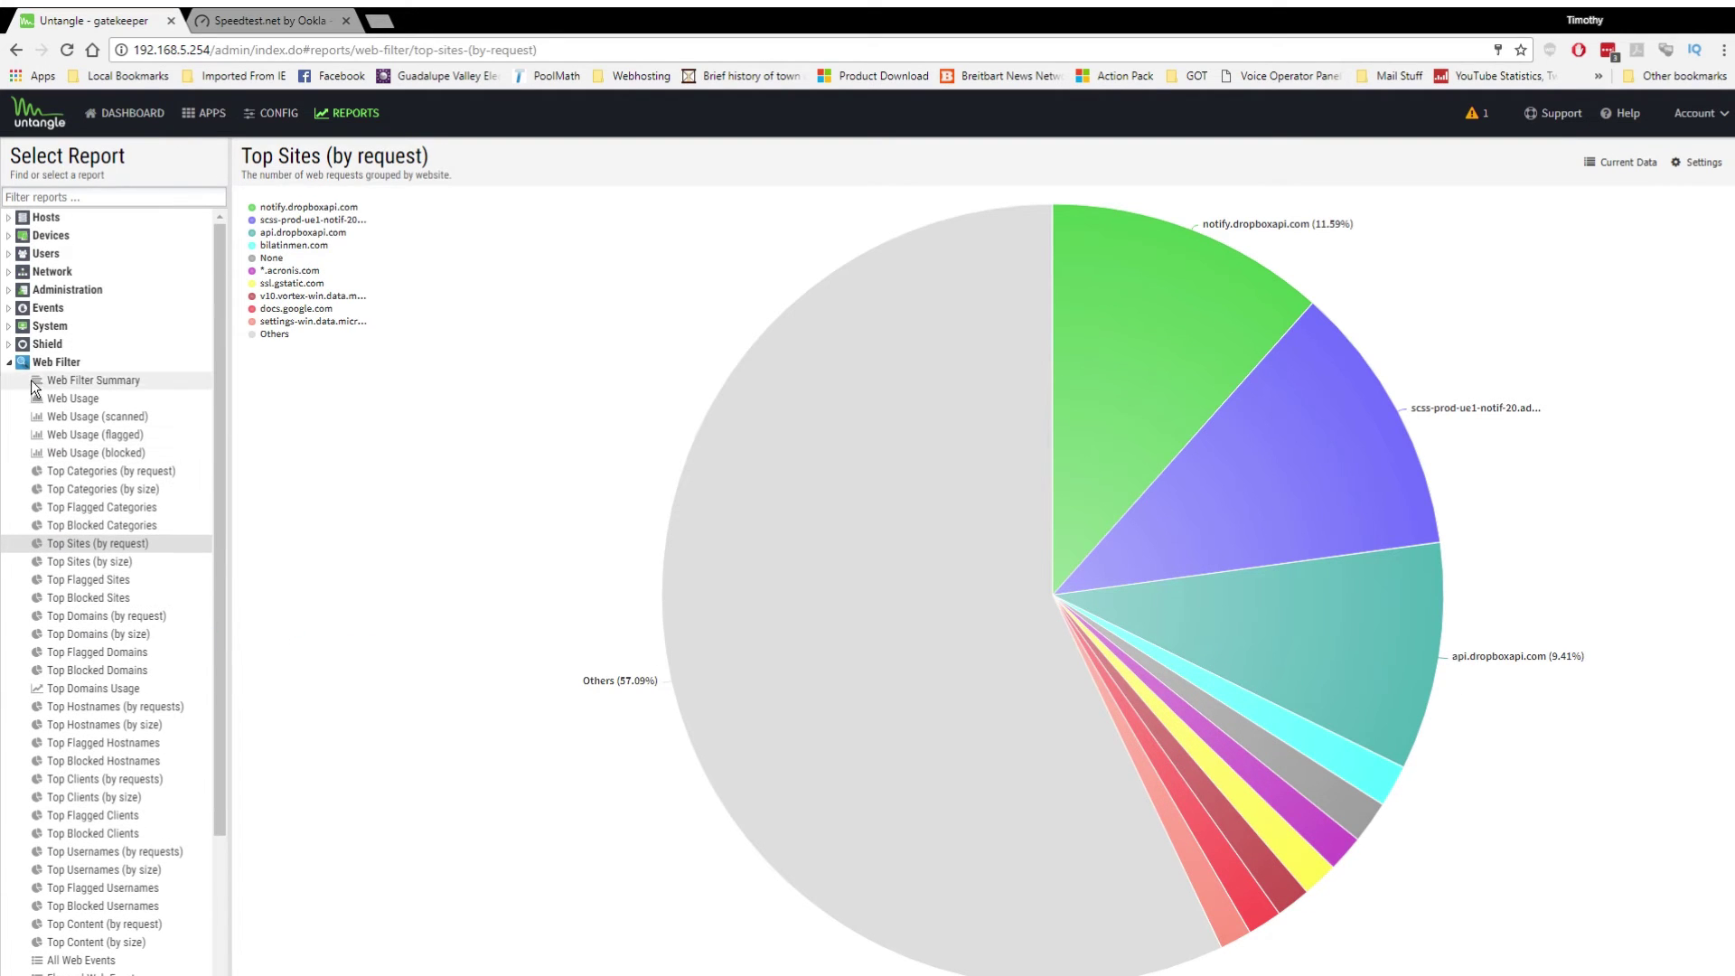
click(8, 363)
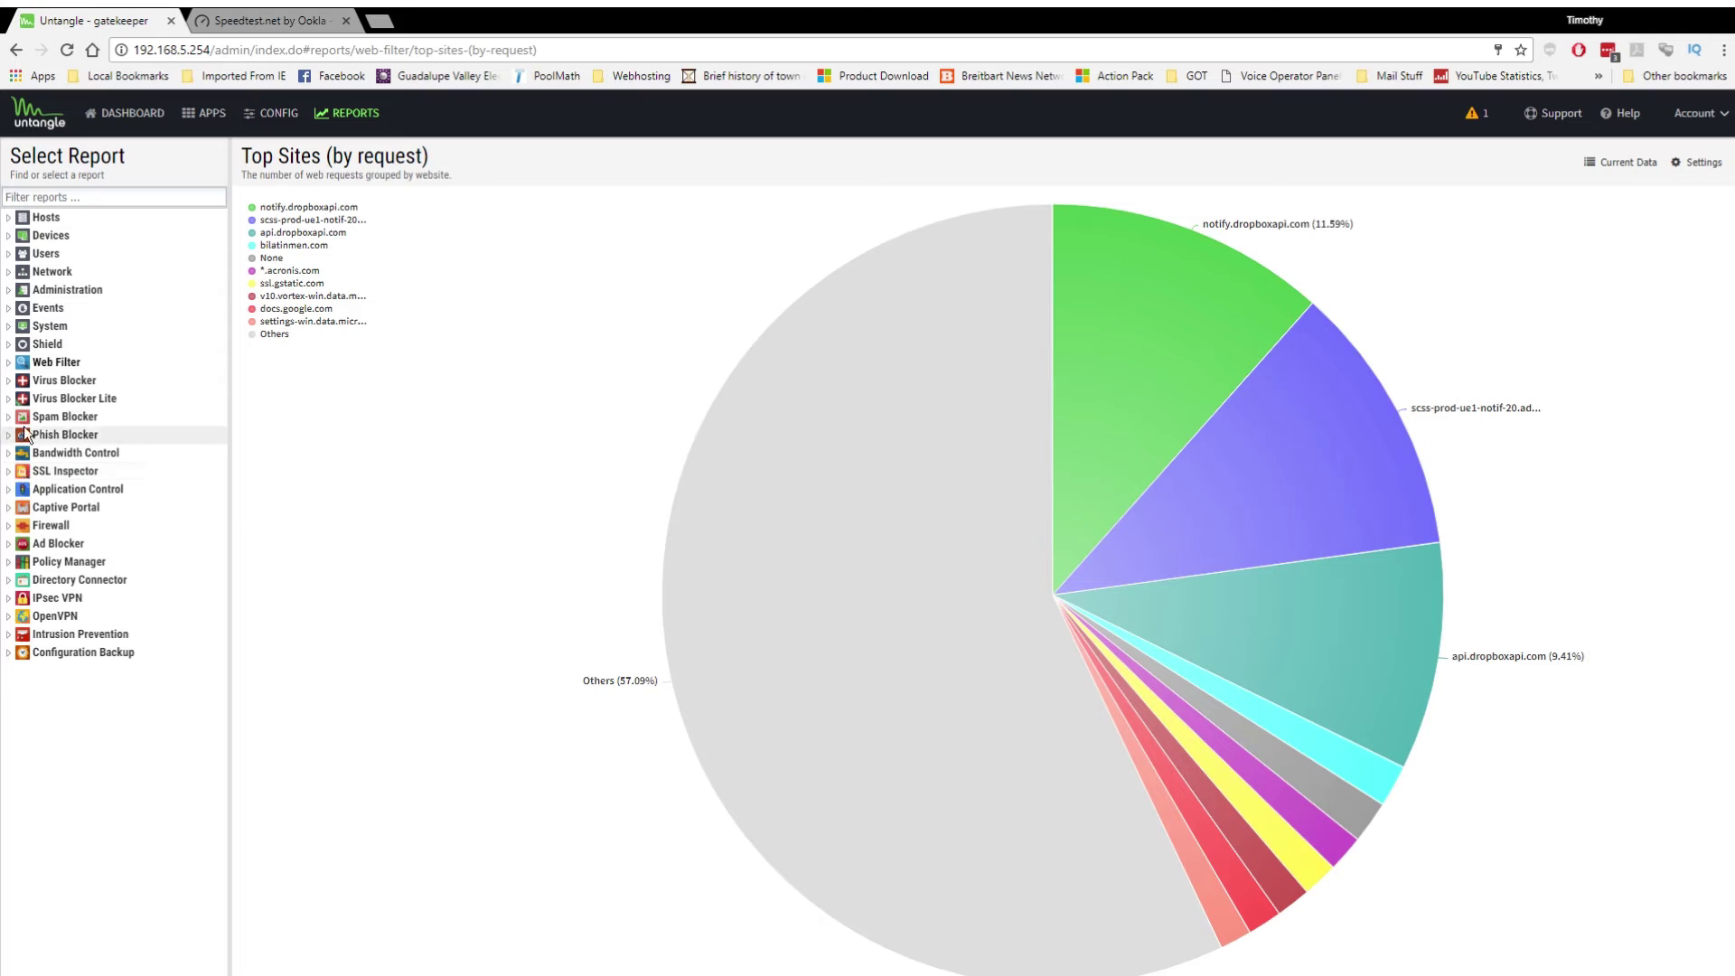
View the Users Events report, and check which reports the Shield category offers
click(9, 254)
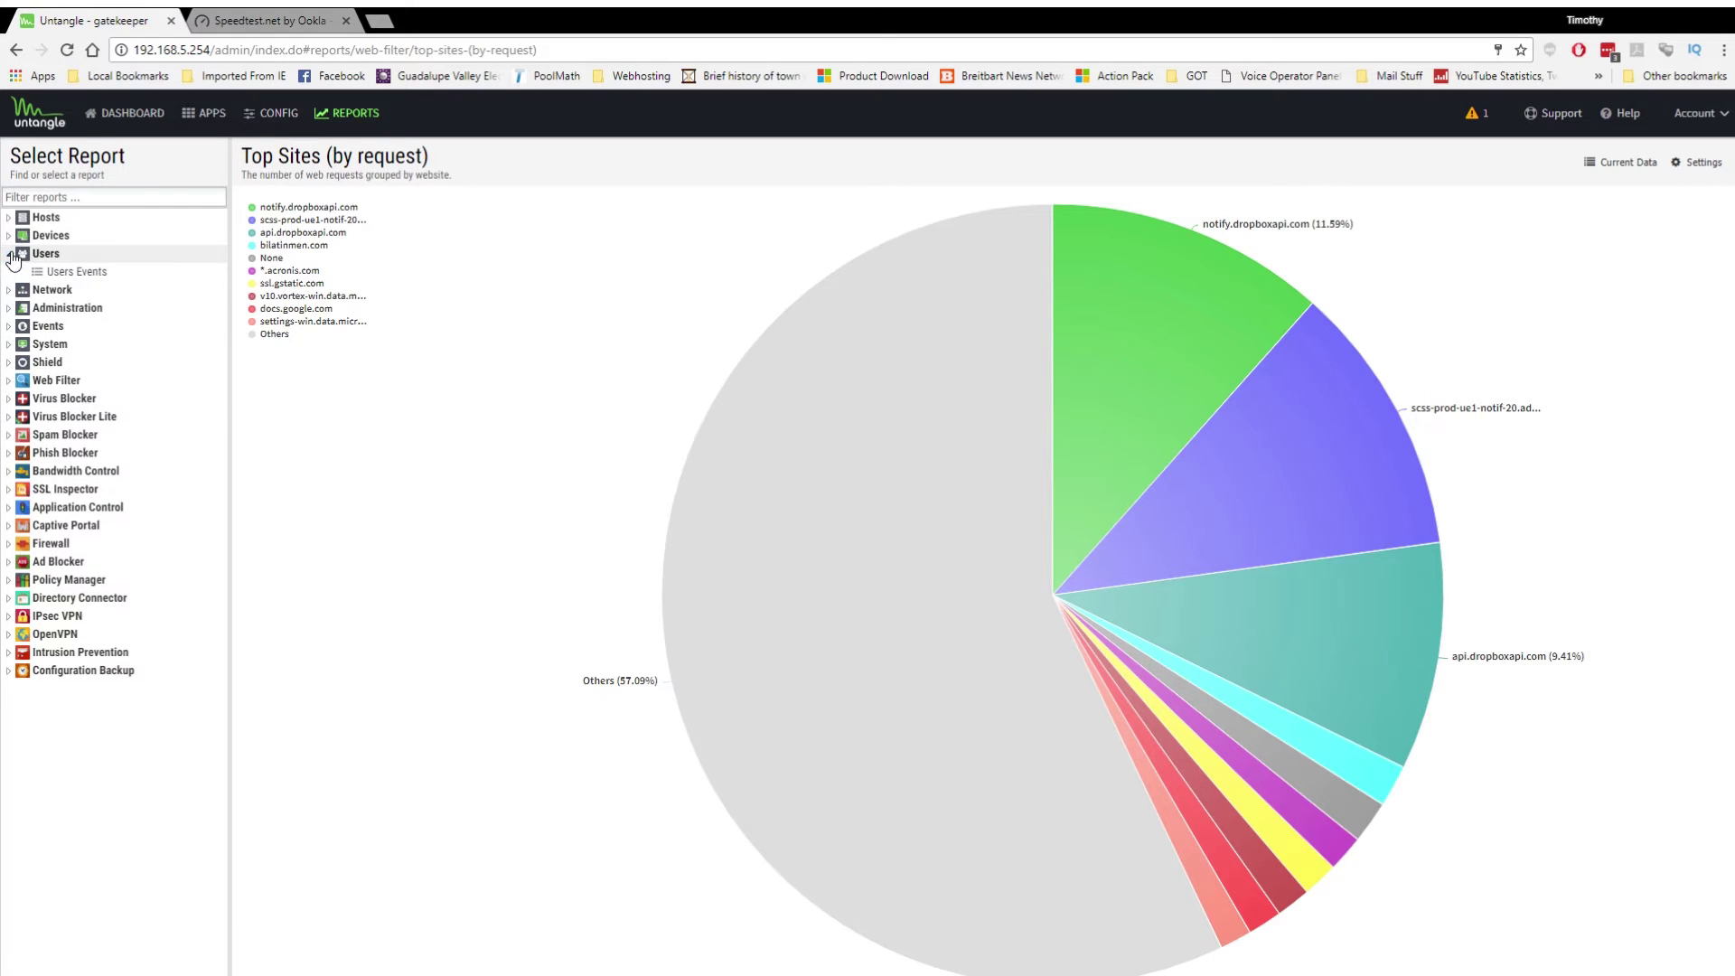
click(63, 274)
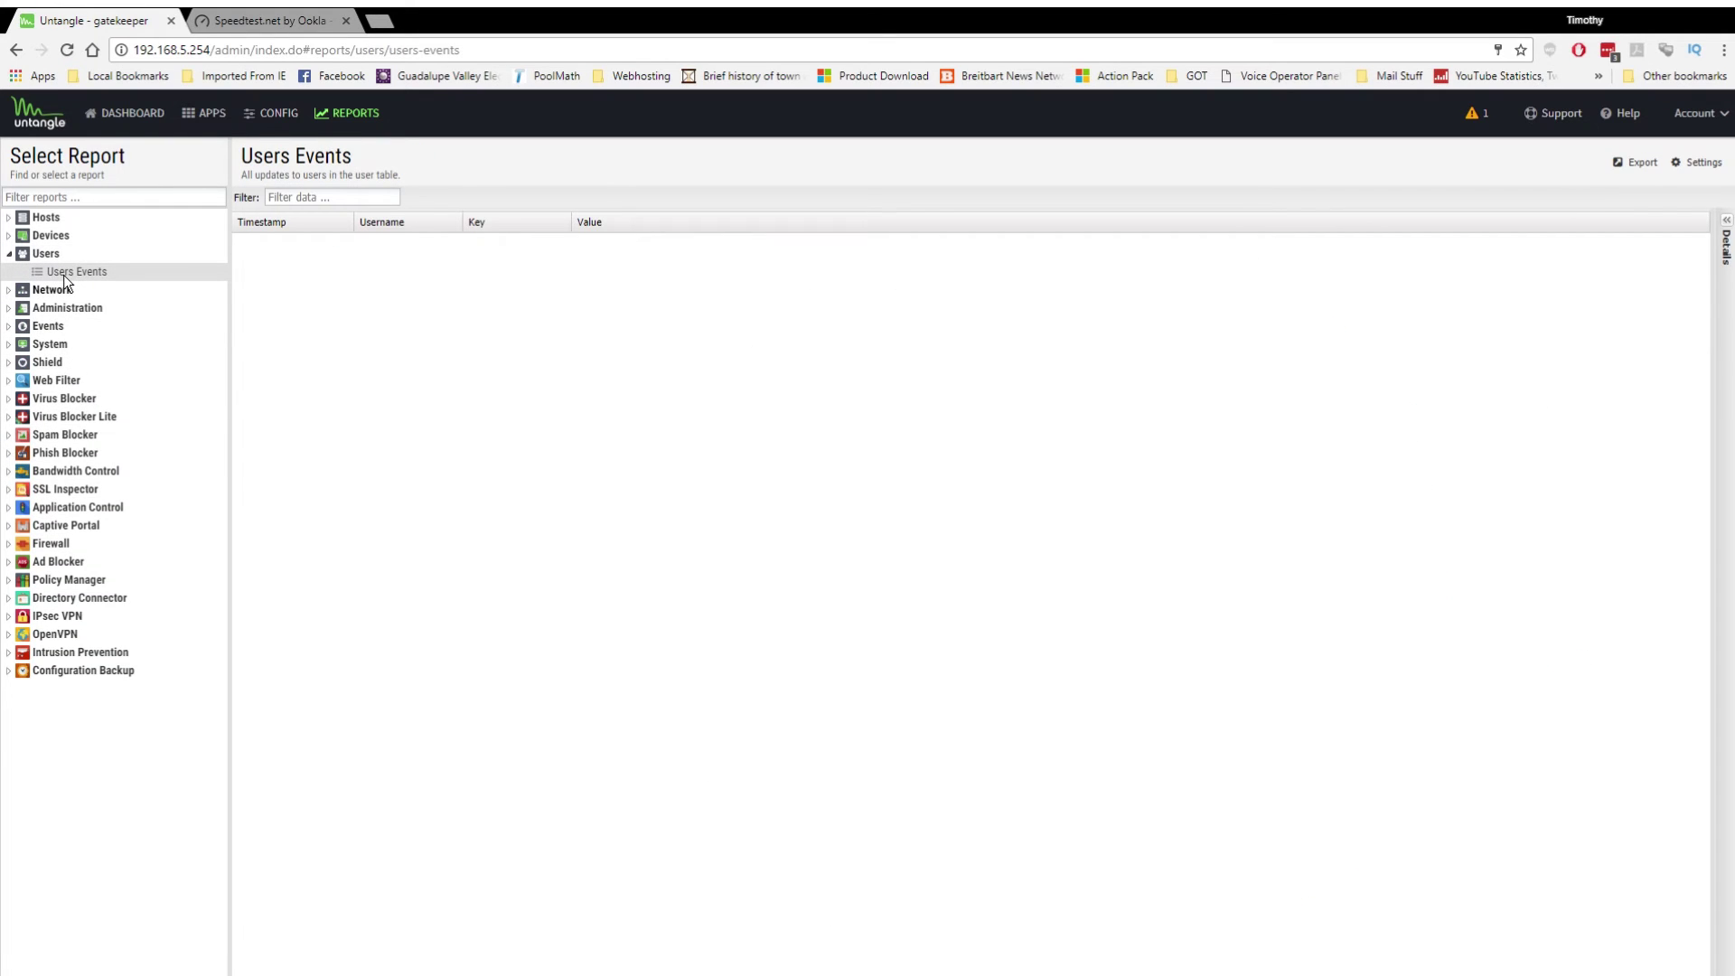
click(9, 255)
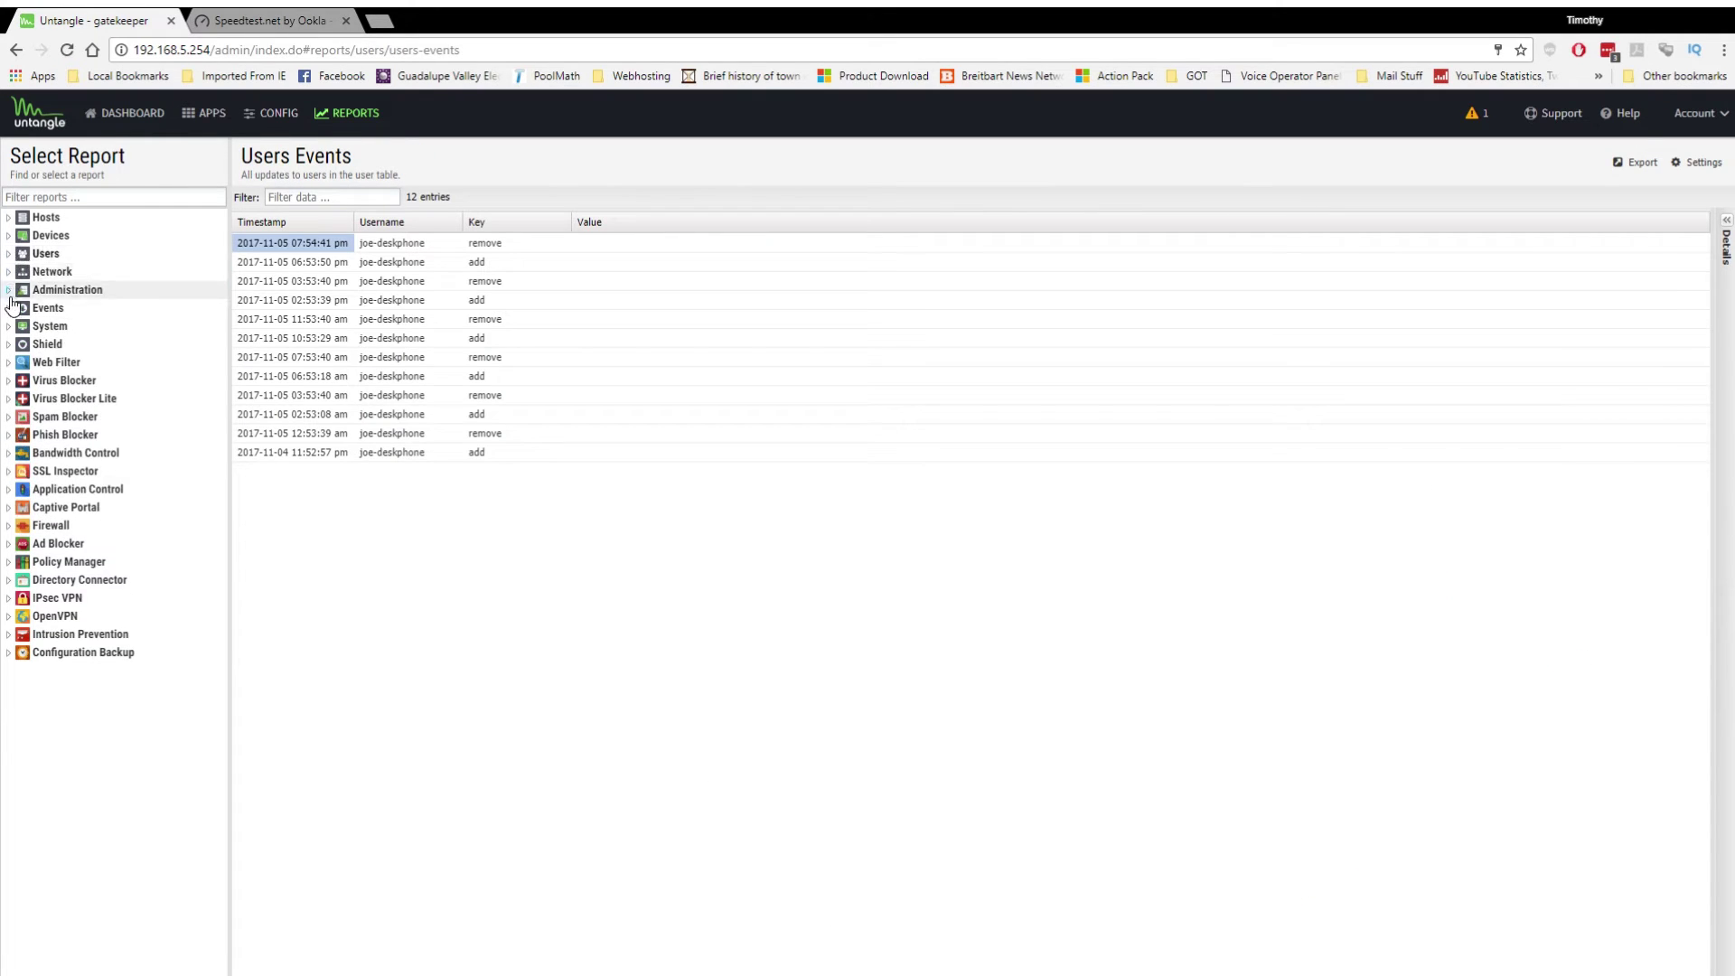
click(9, 345)
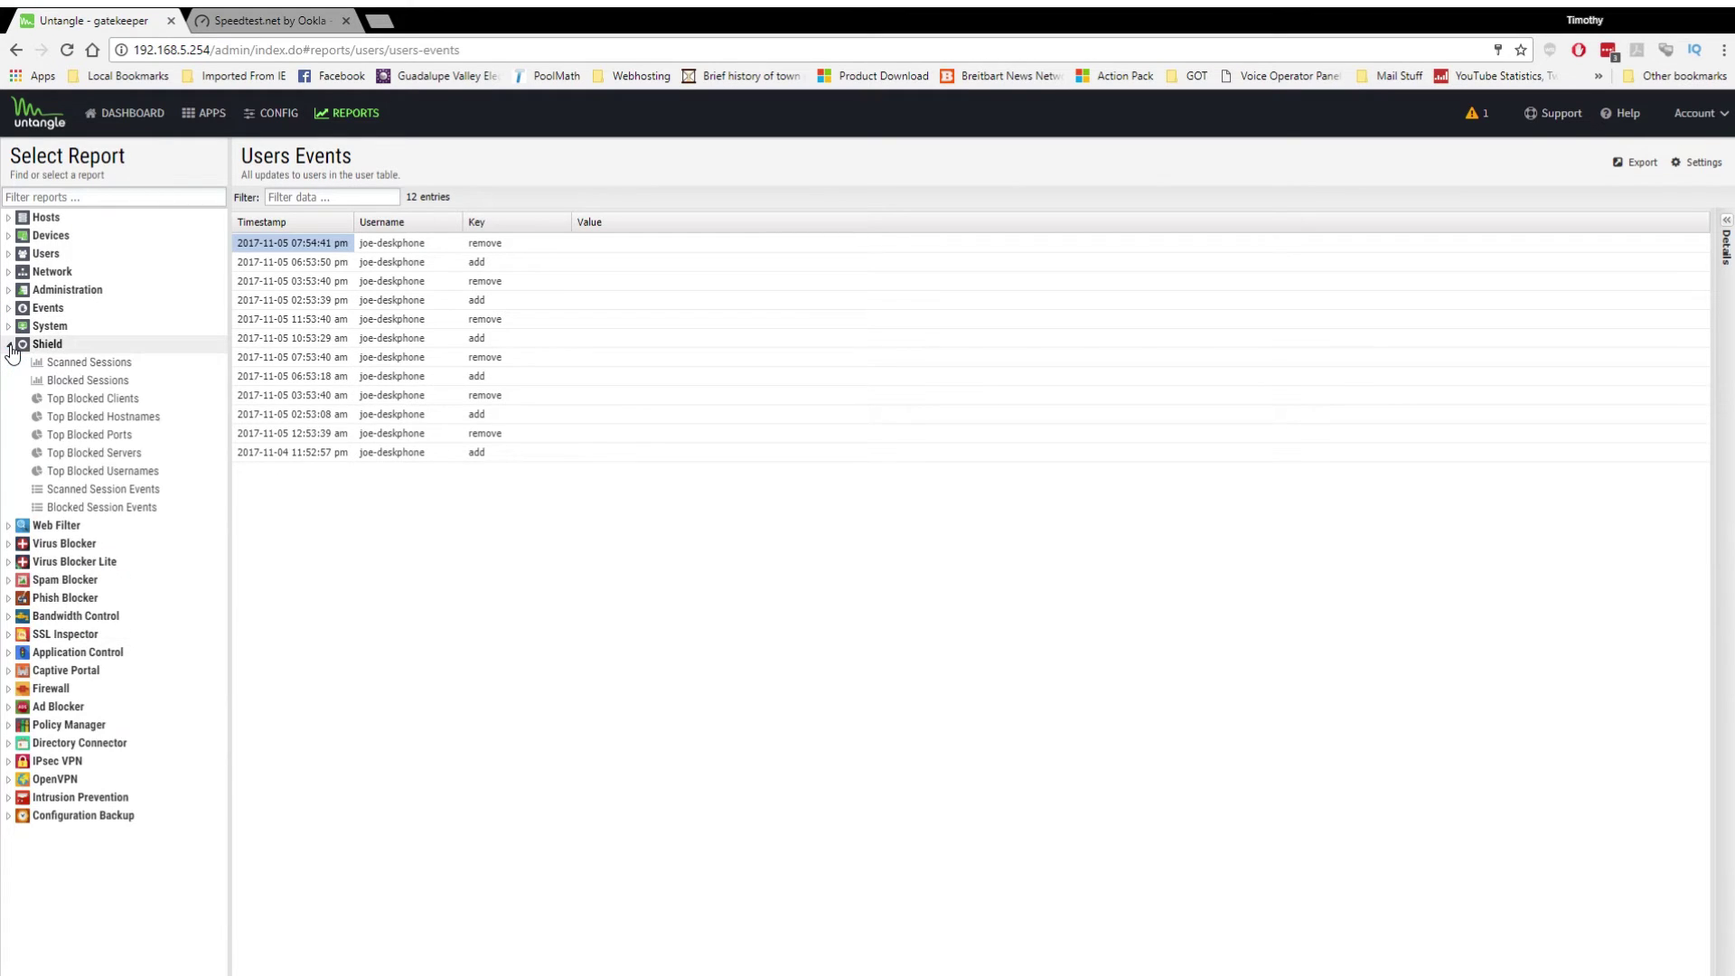
click(10, 347)
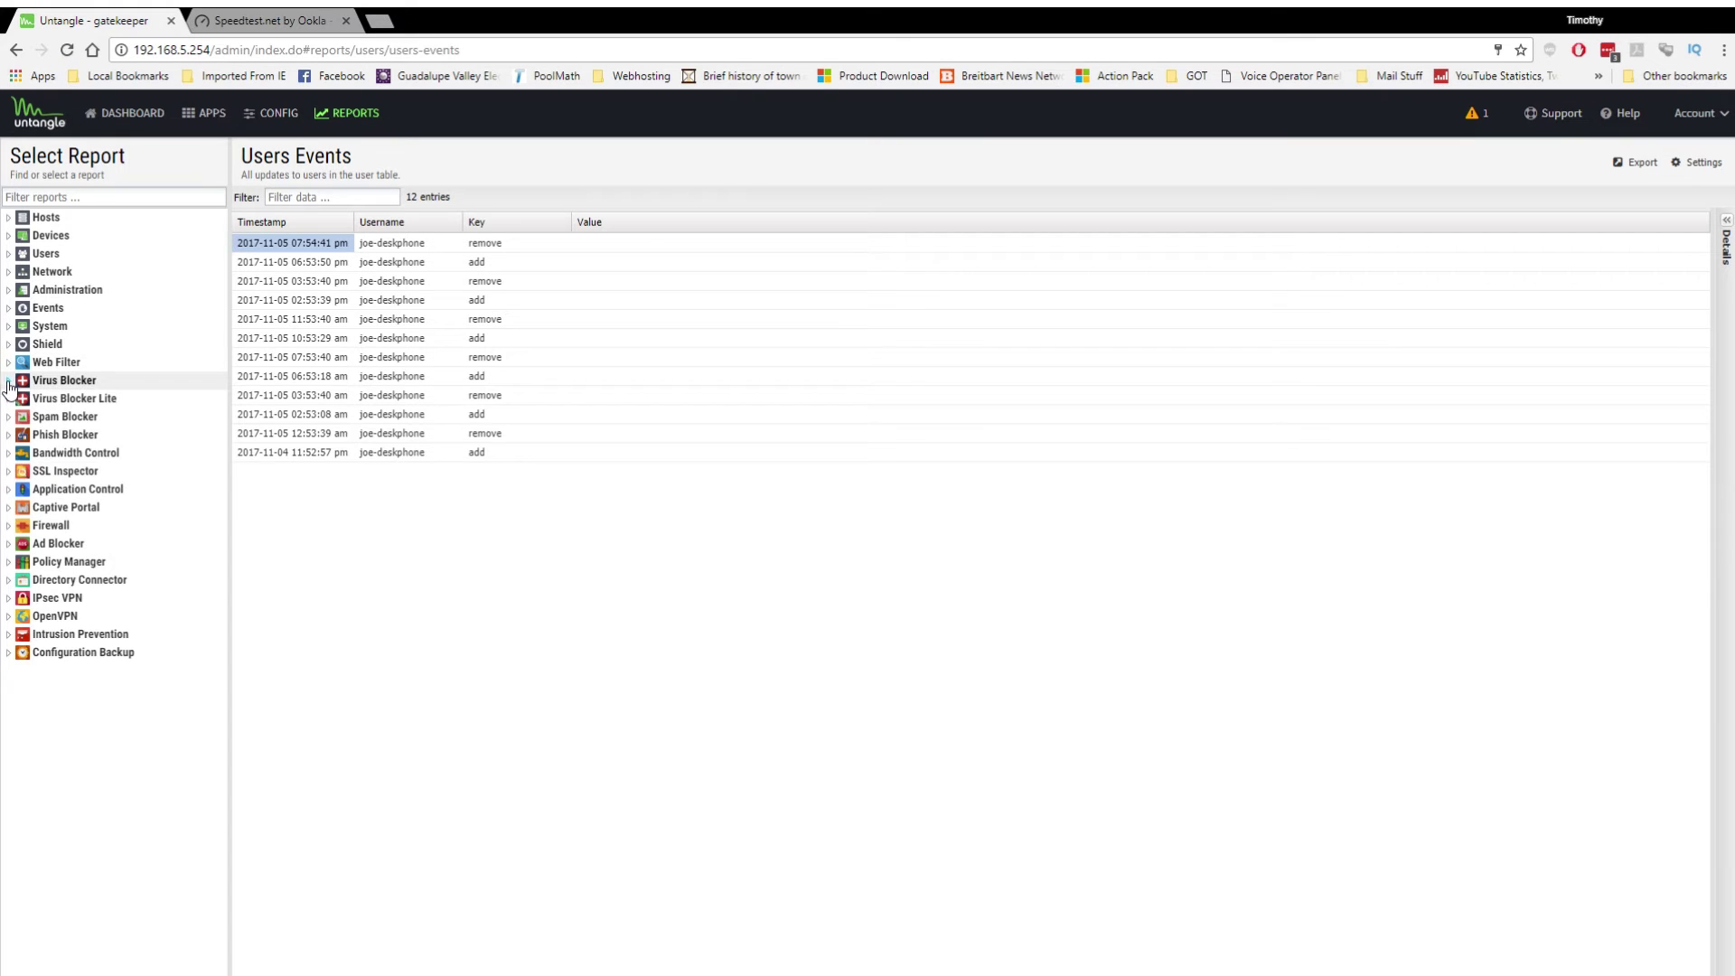
View the Virus Blocker email summary, all and blocked web usage, top blocked viruses and top scanned sites, then collapse the category
click(9, 381)
click(118, 401)
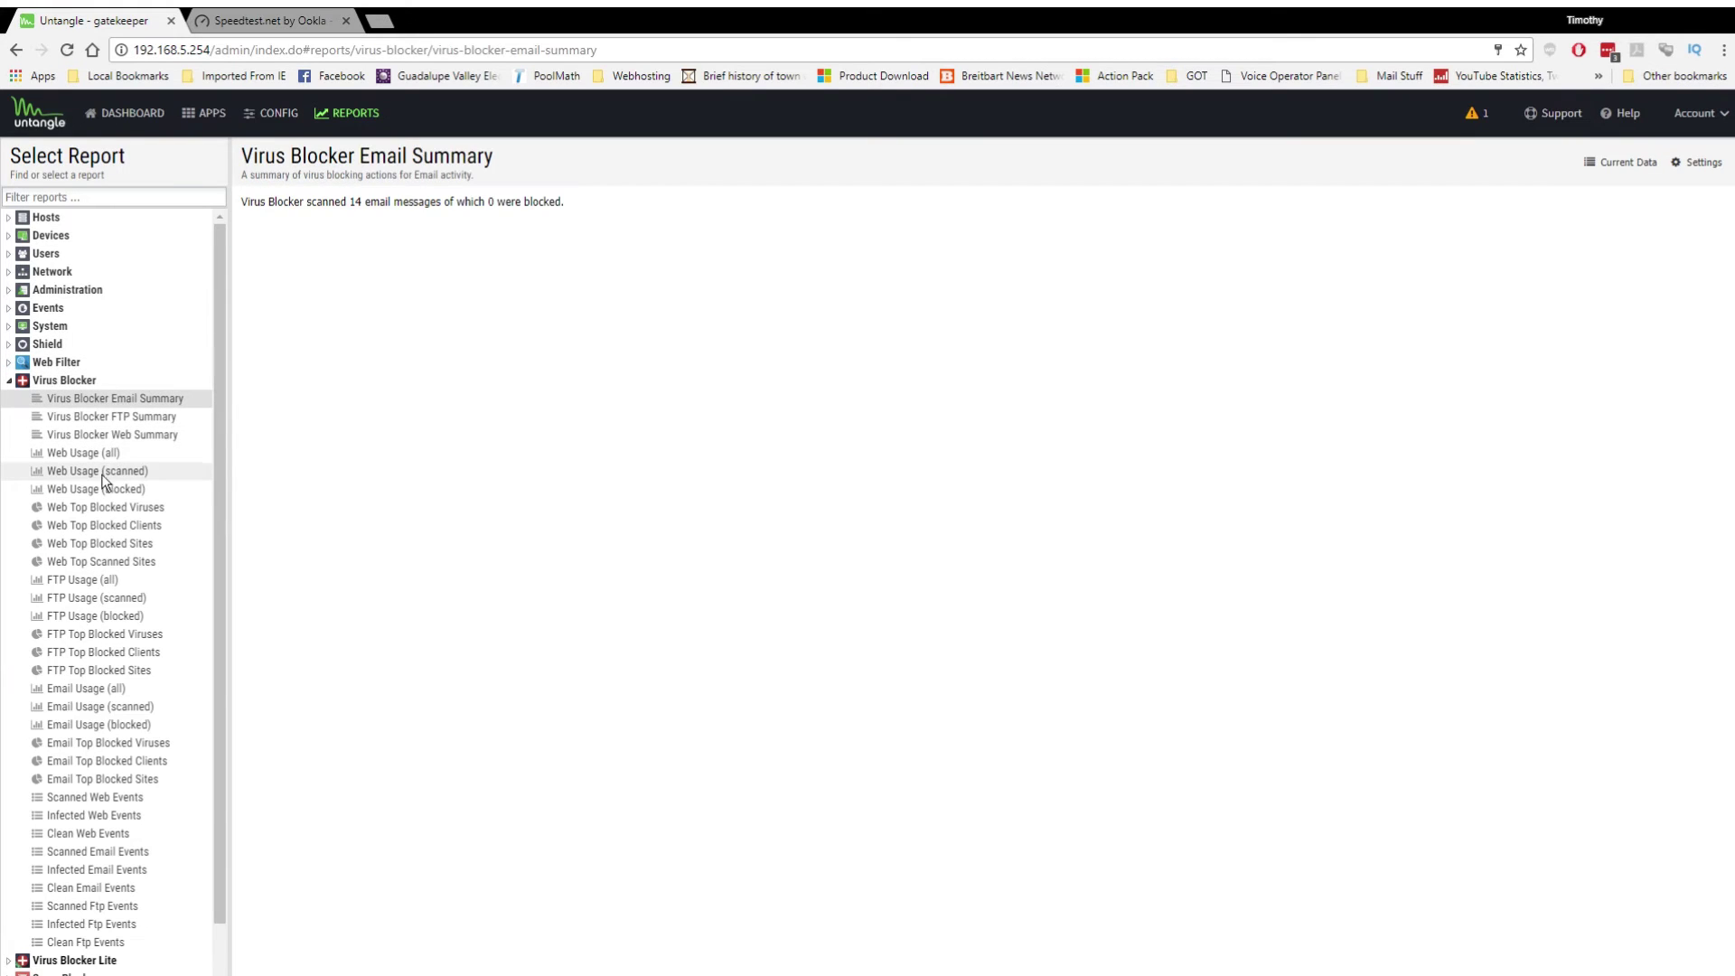
click(94, 454)
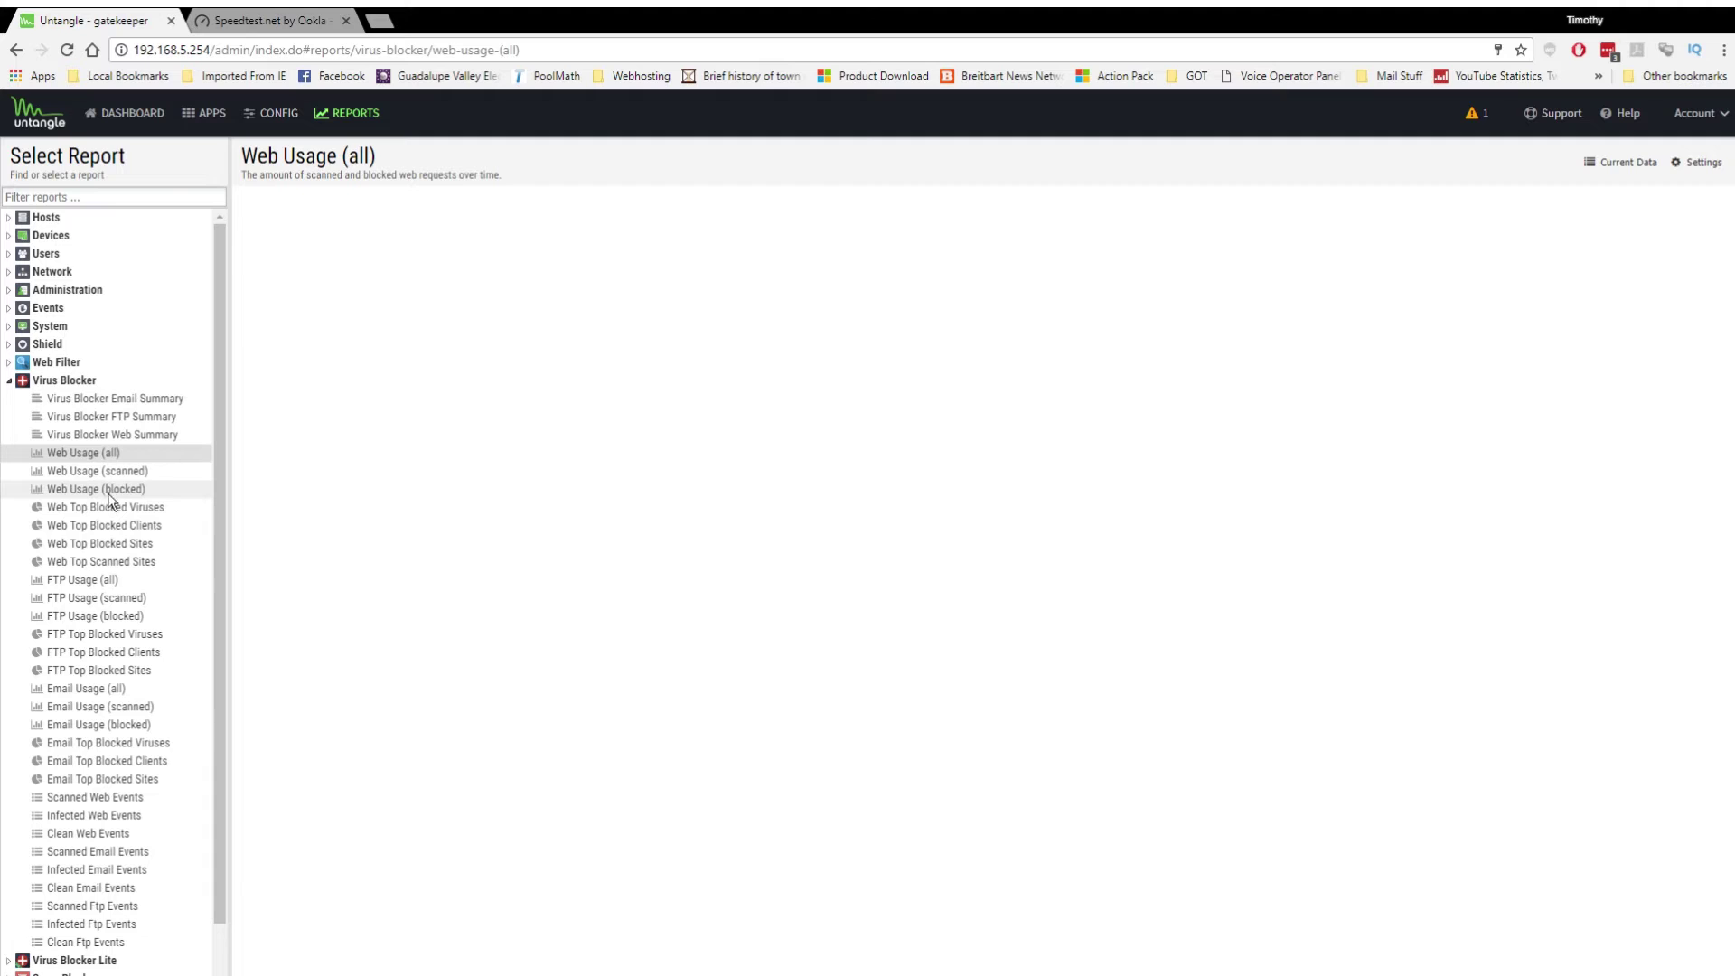
click(107, 493)
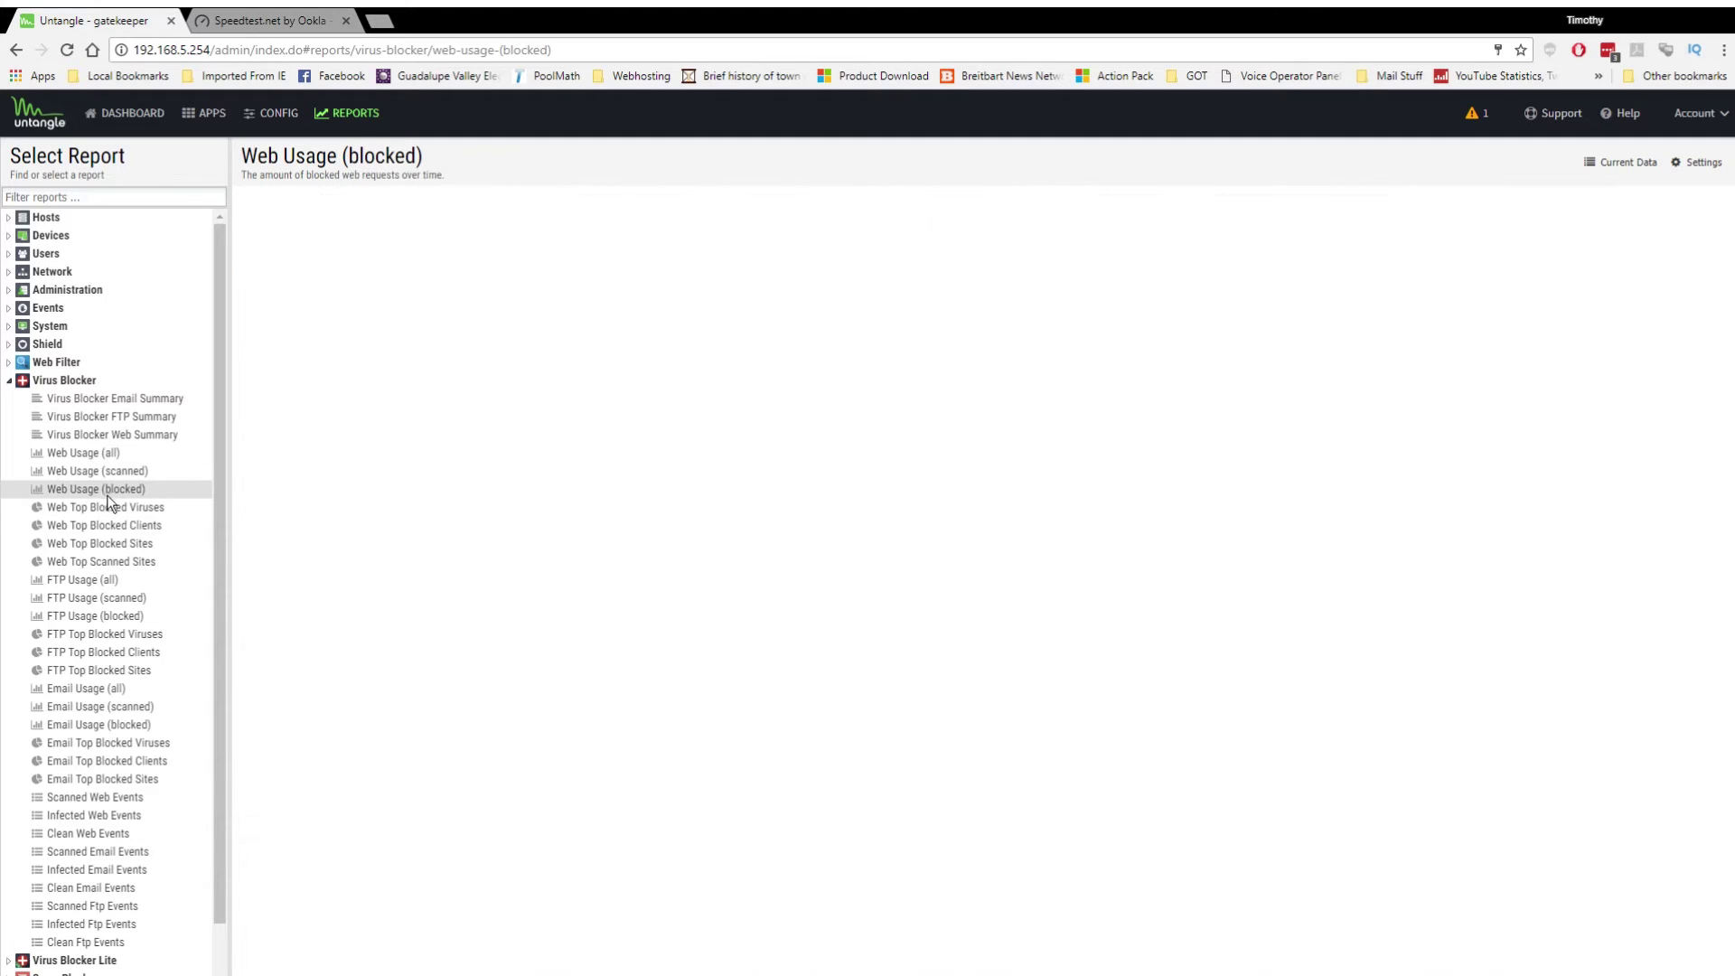
click(112, 509)
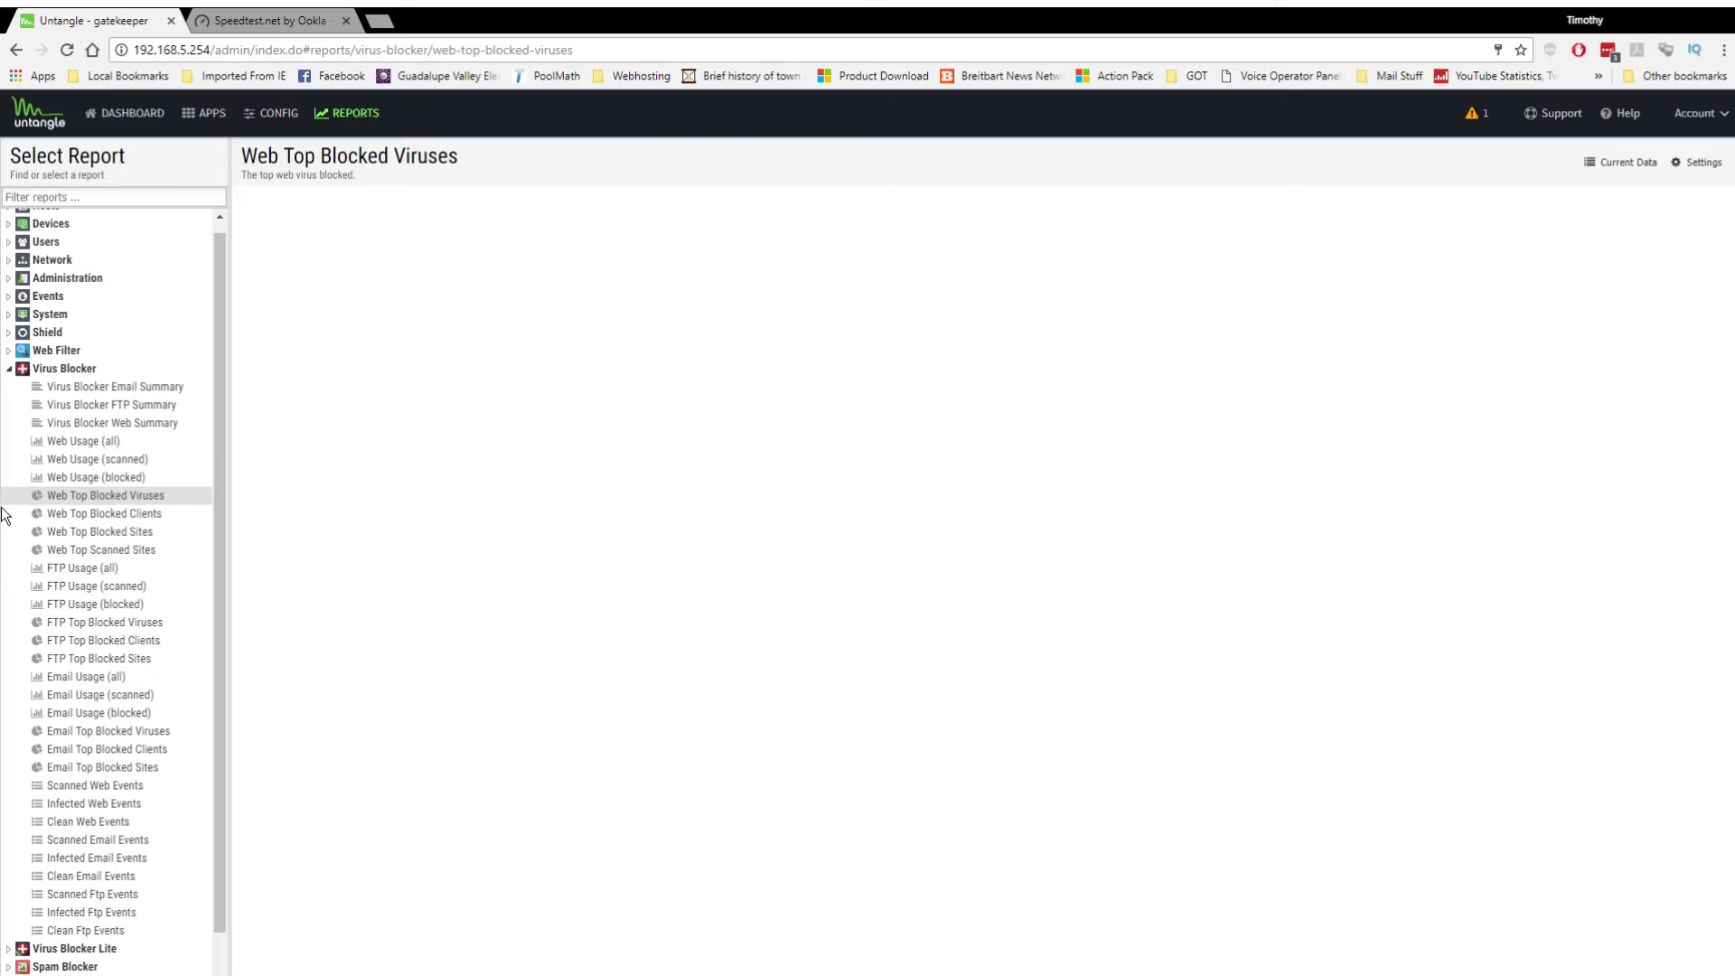
click(94, 515)
click(101, 515)
click(103, 517)
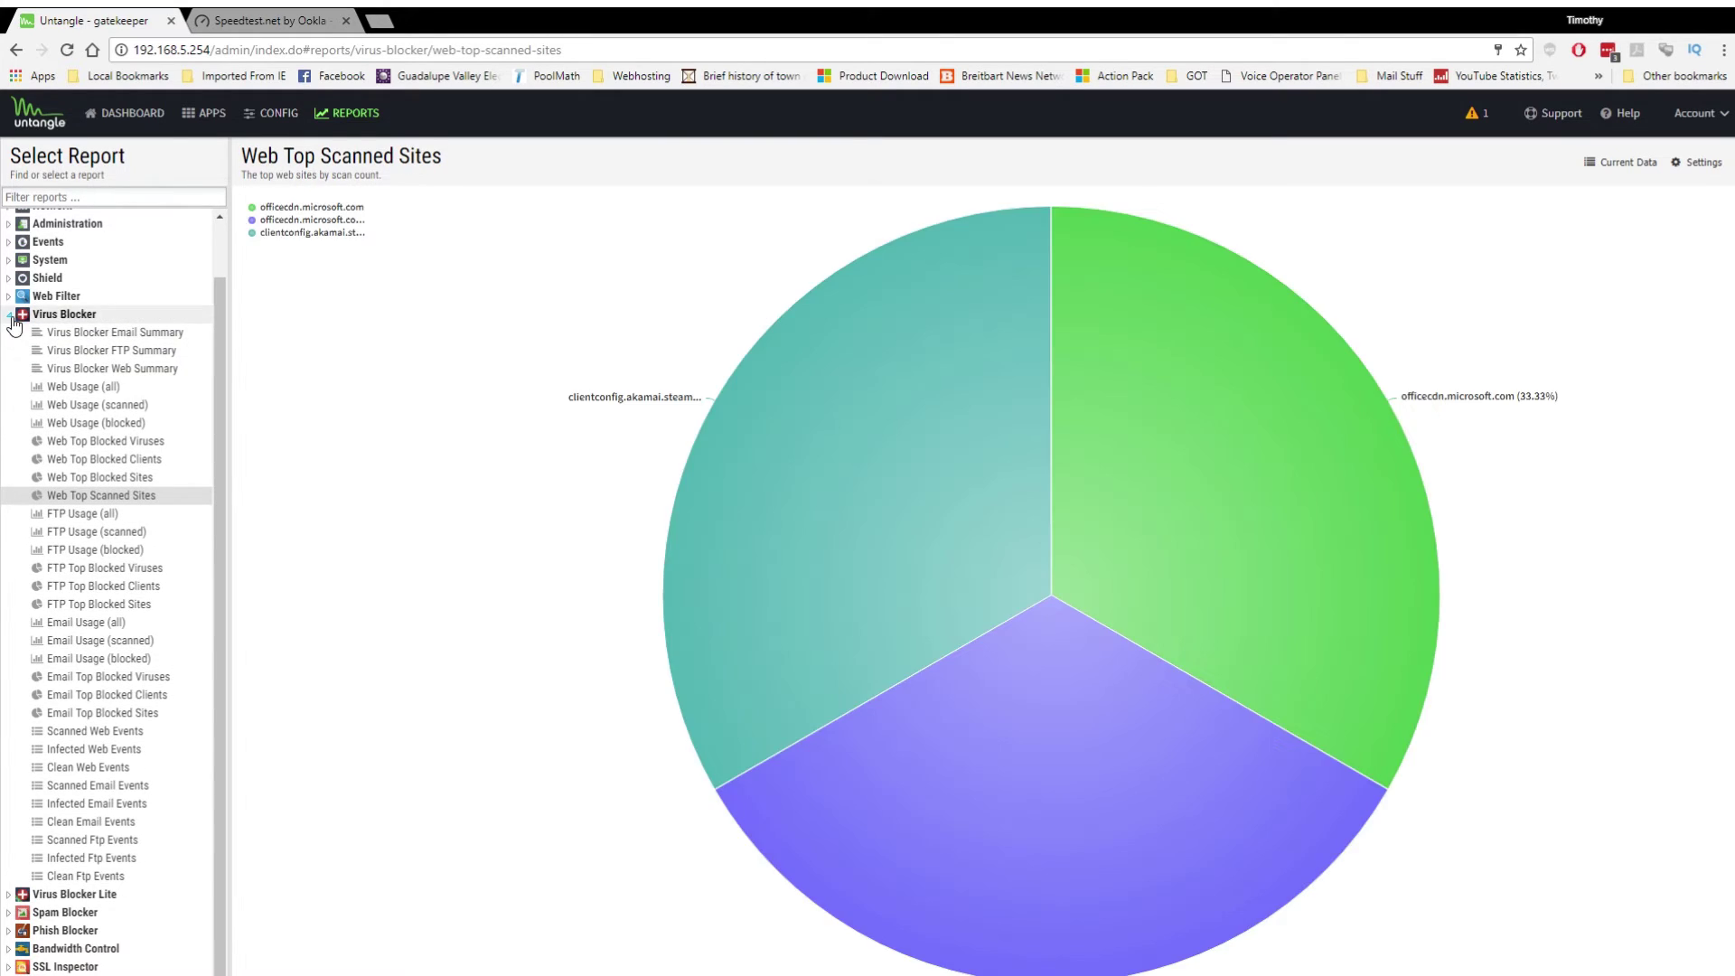
click(11, 315)
mouse_move(987, 459)
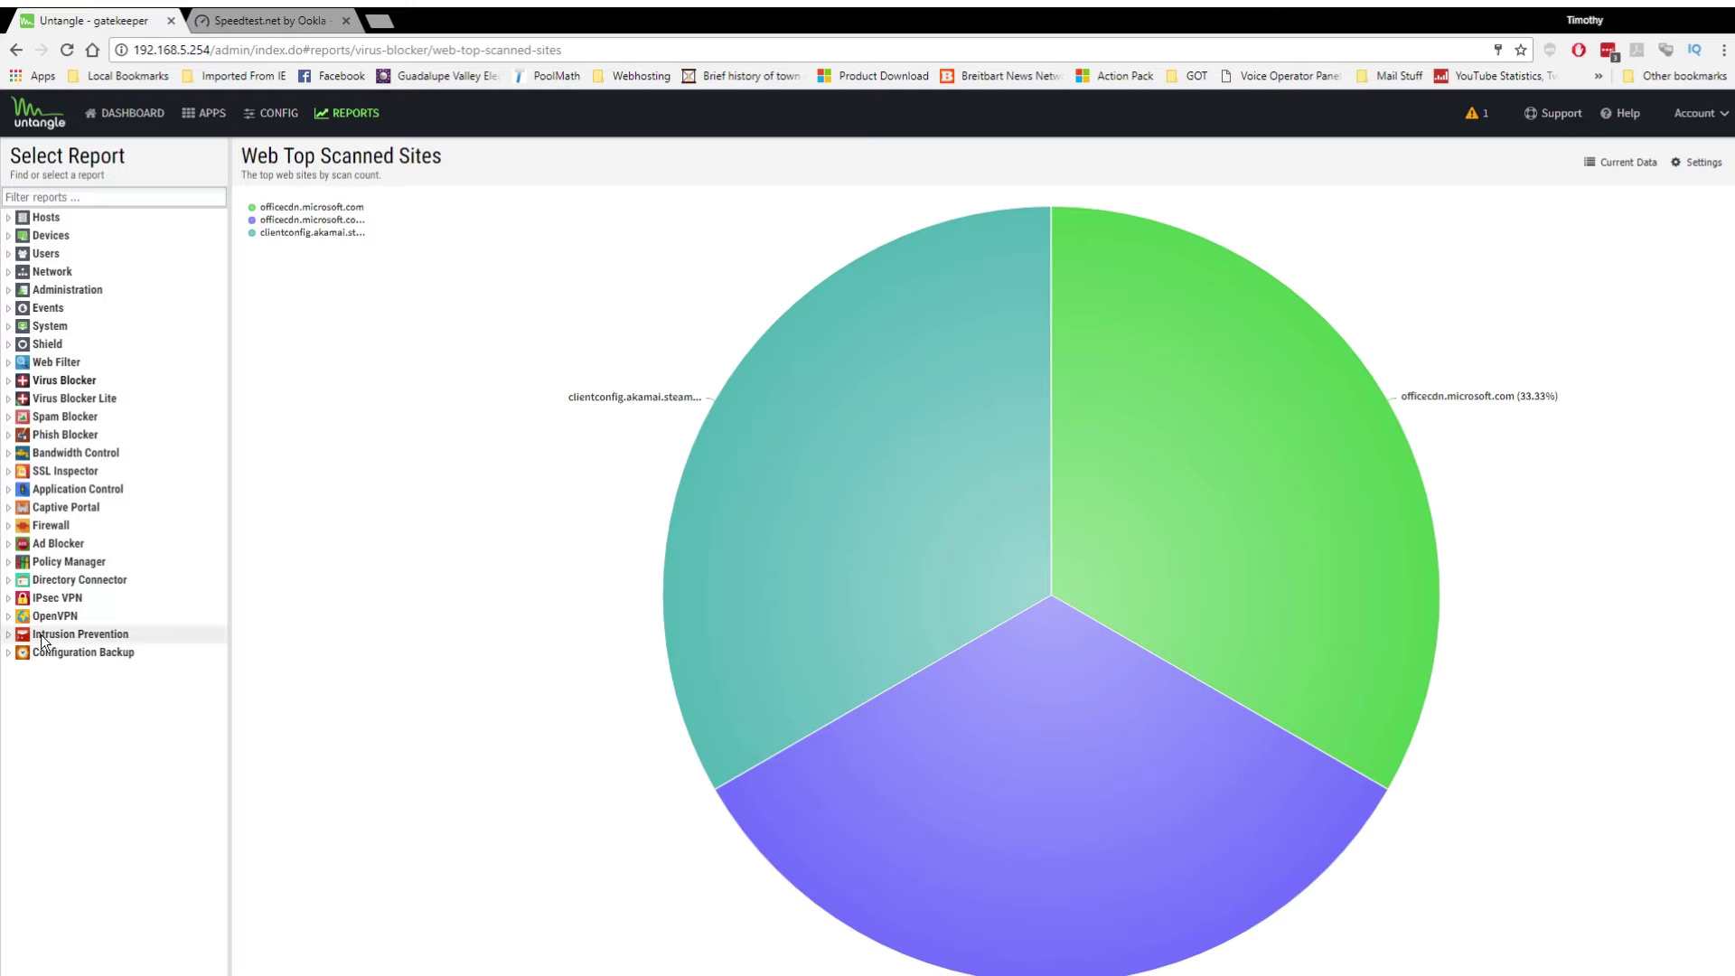
View the Firewall summary, examine the slices of the Top Scanned Hostnames chart, and view the Top Flagged Hostnames report
click(10, 526)
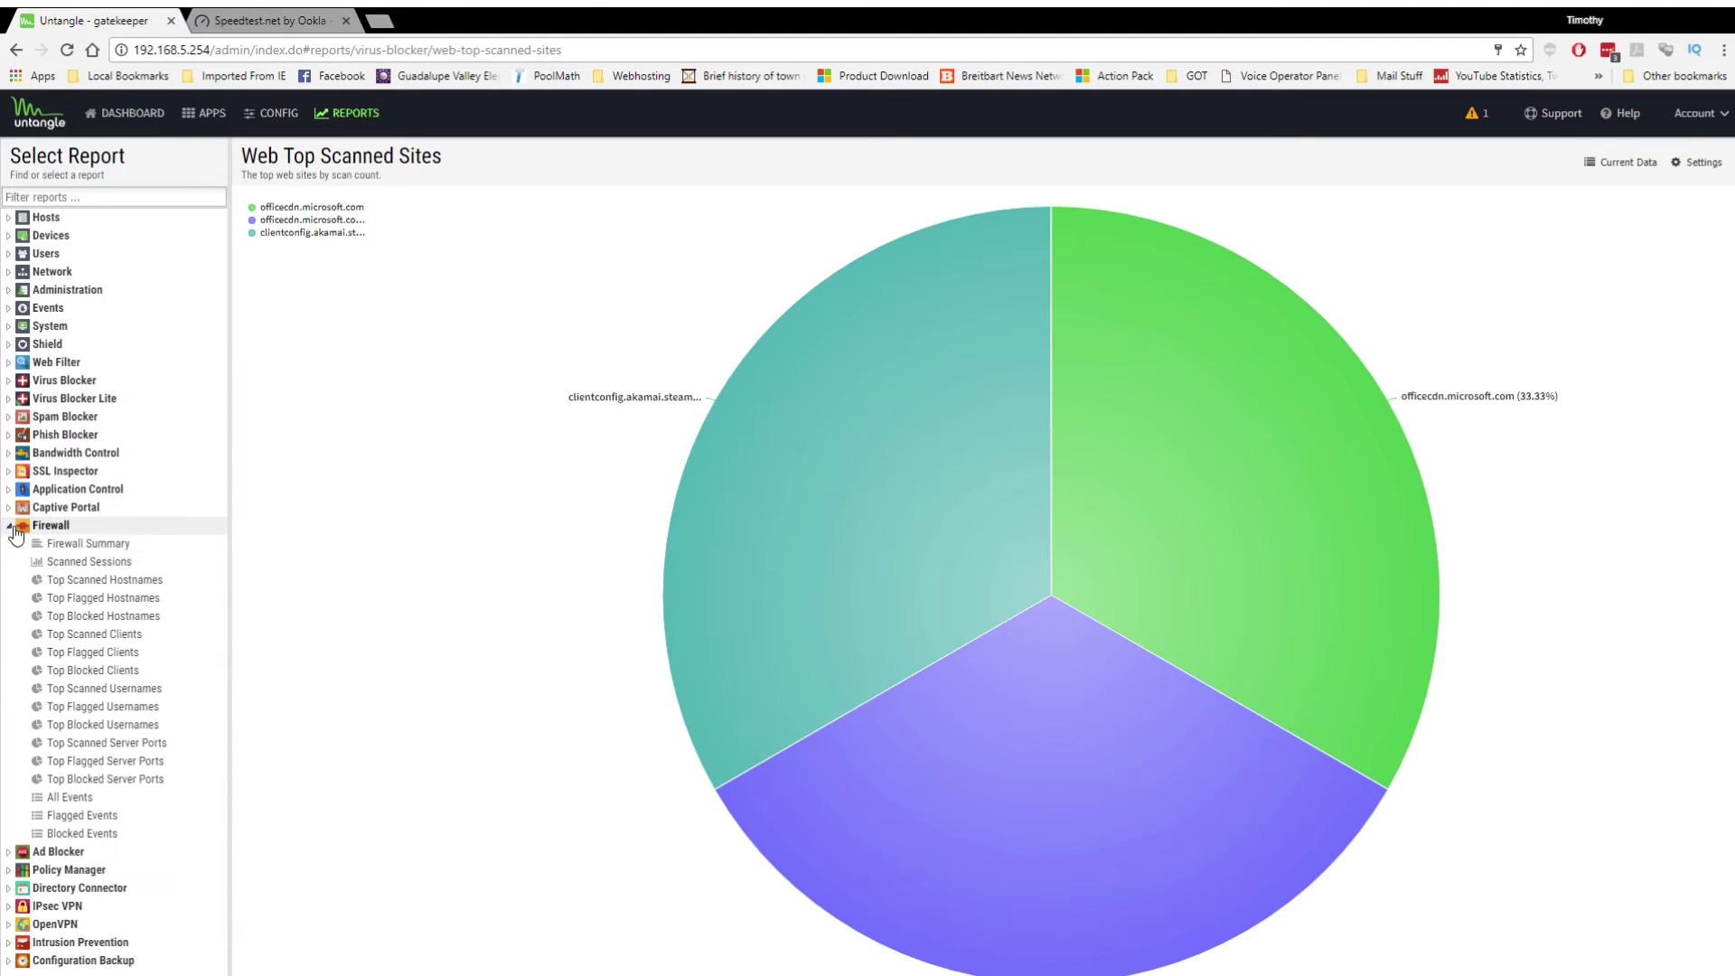
click(78, 544)
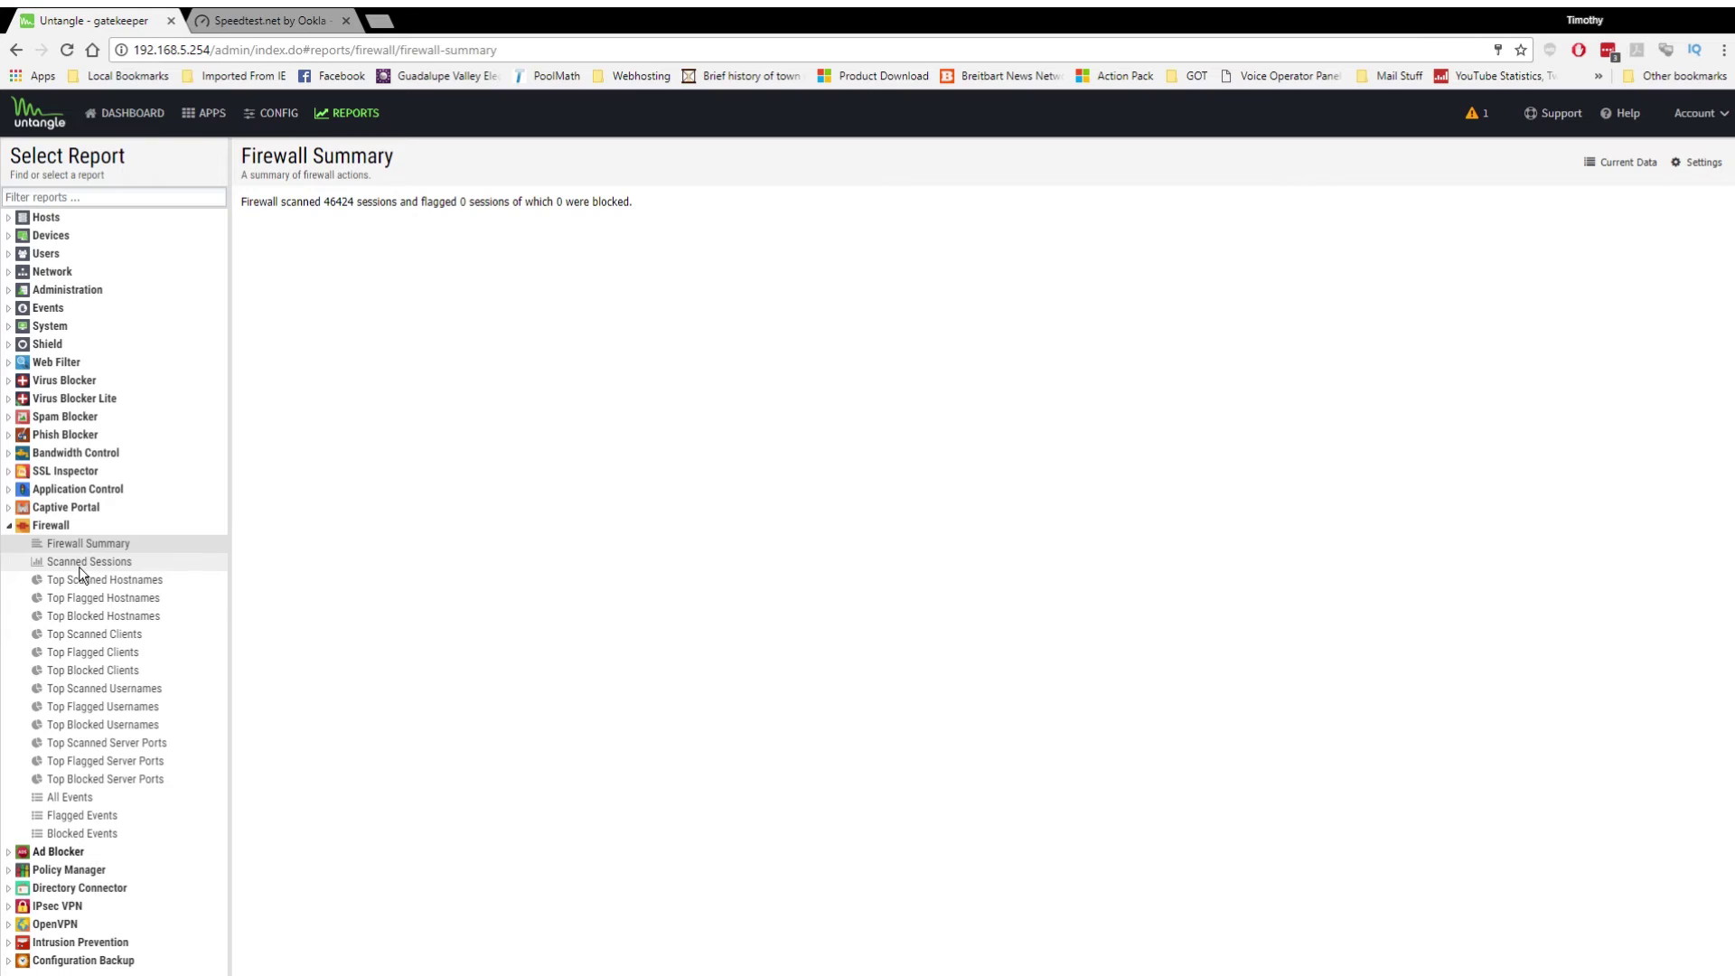
click(83, 582)
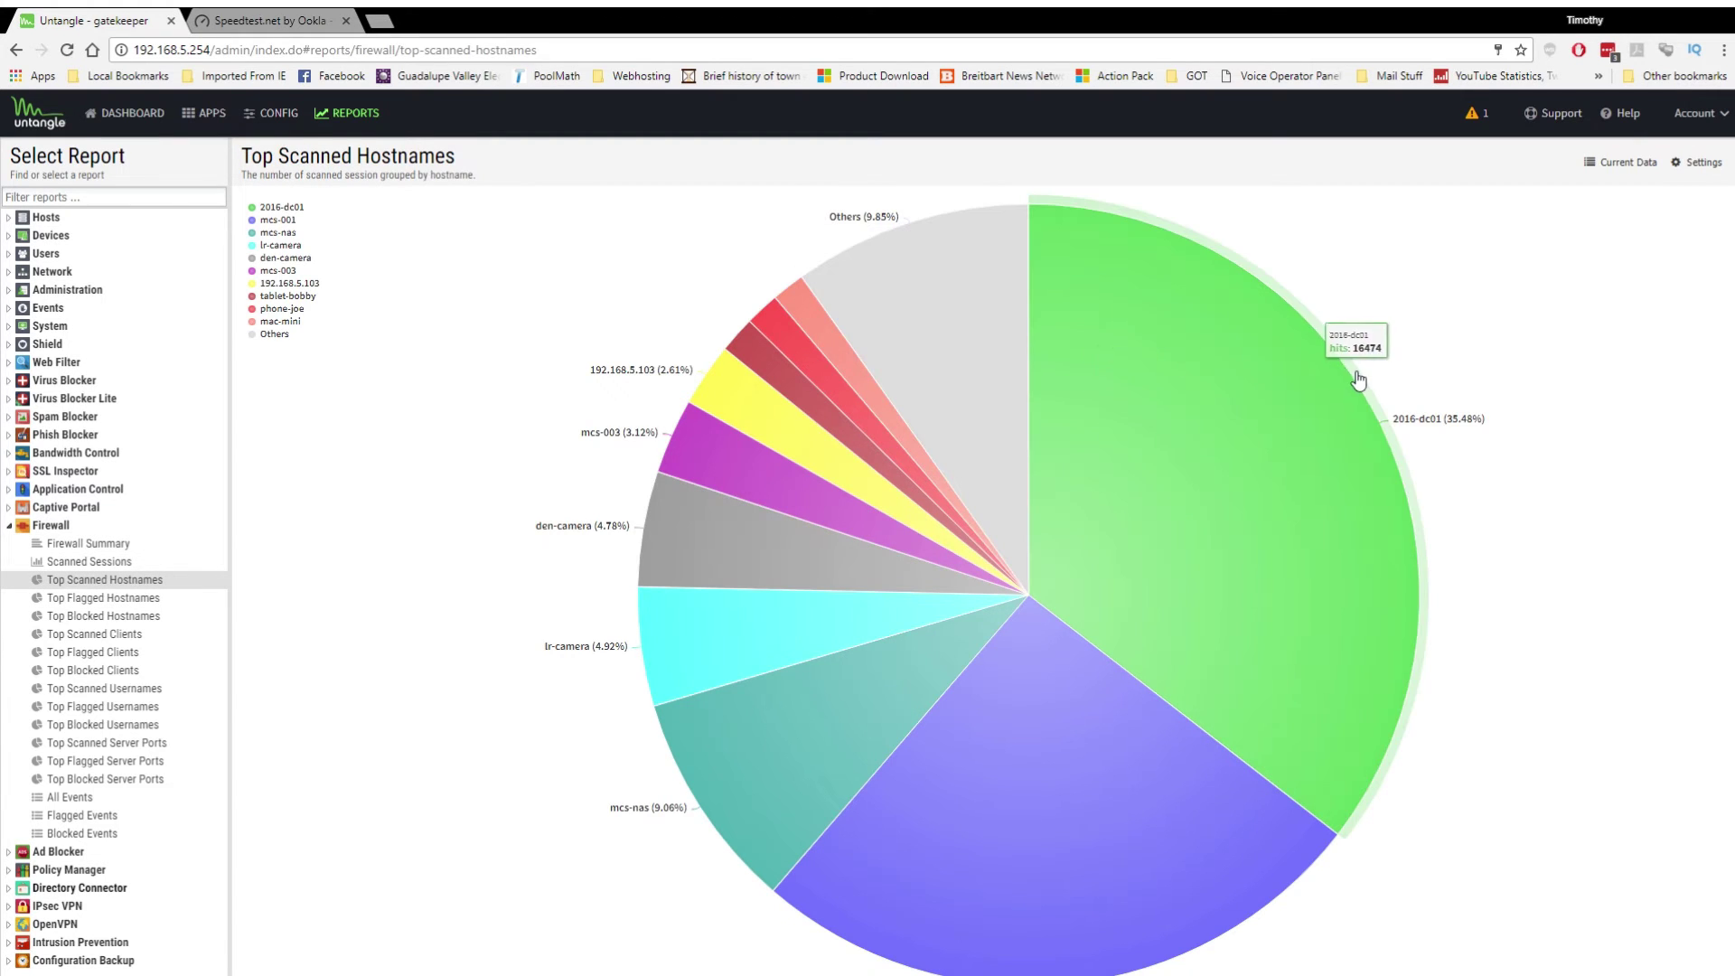
mouse_move(936, 361)
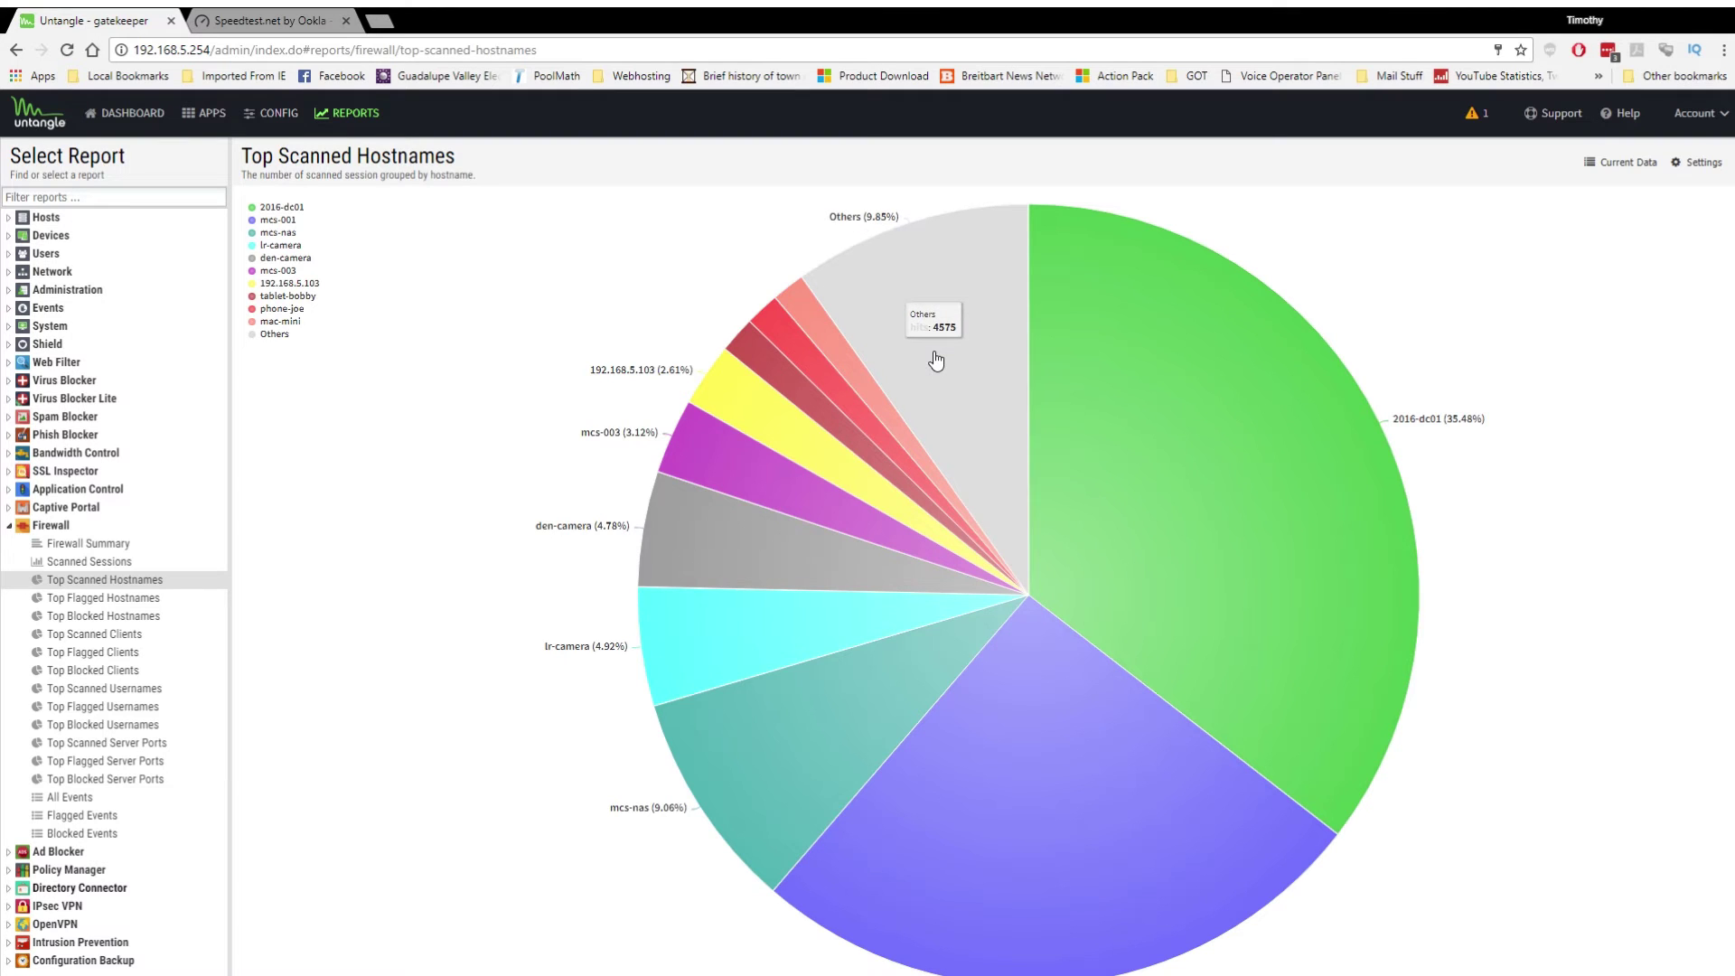
mouse_move(768, 318)
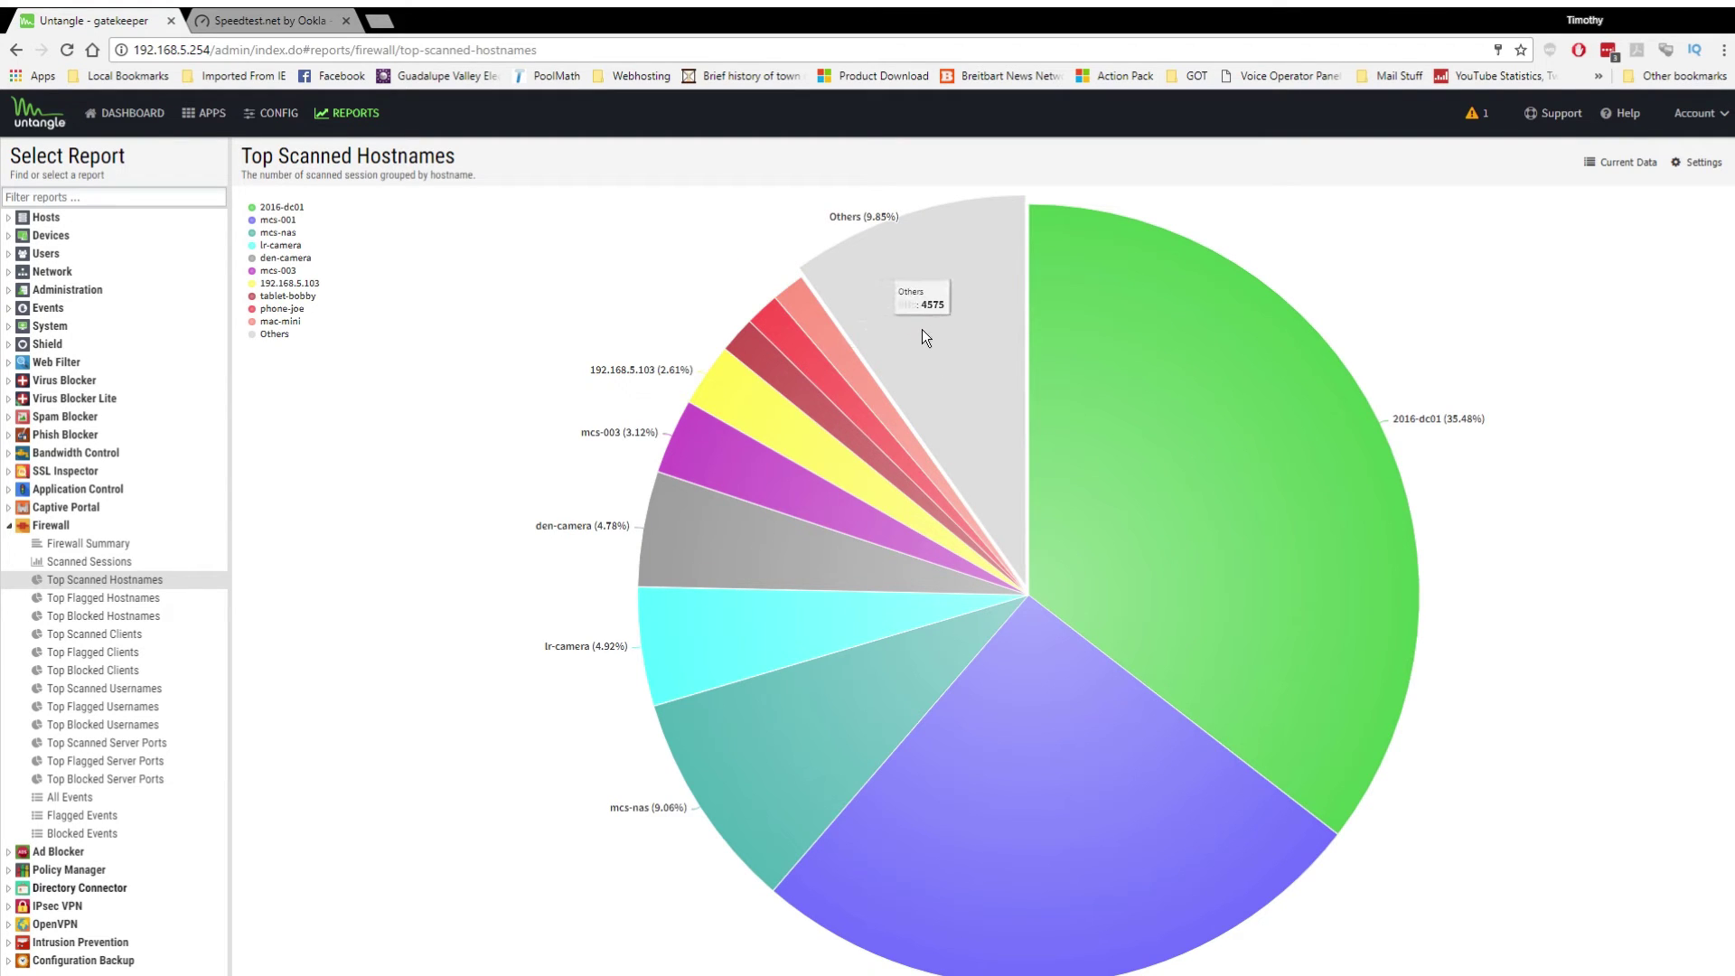
click(700, 624)
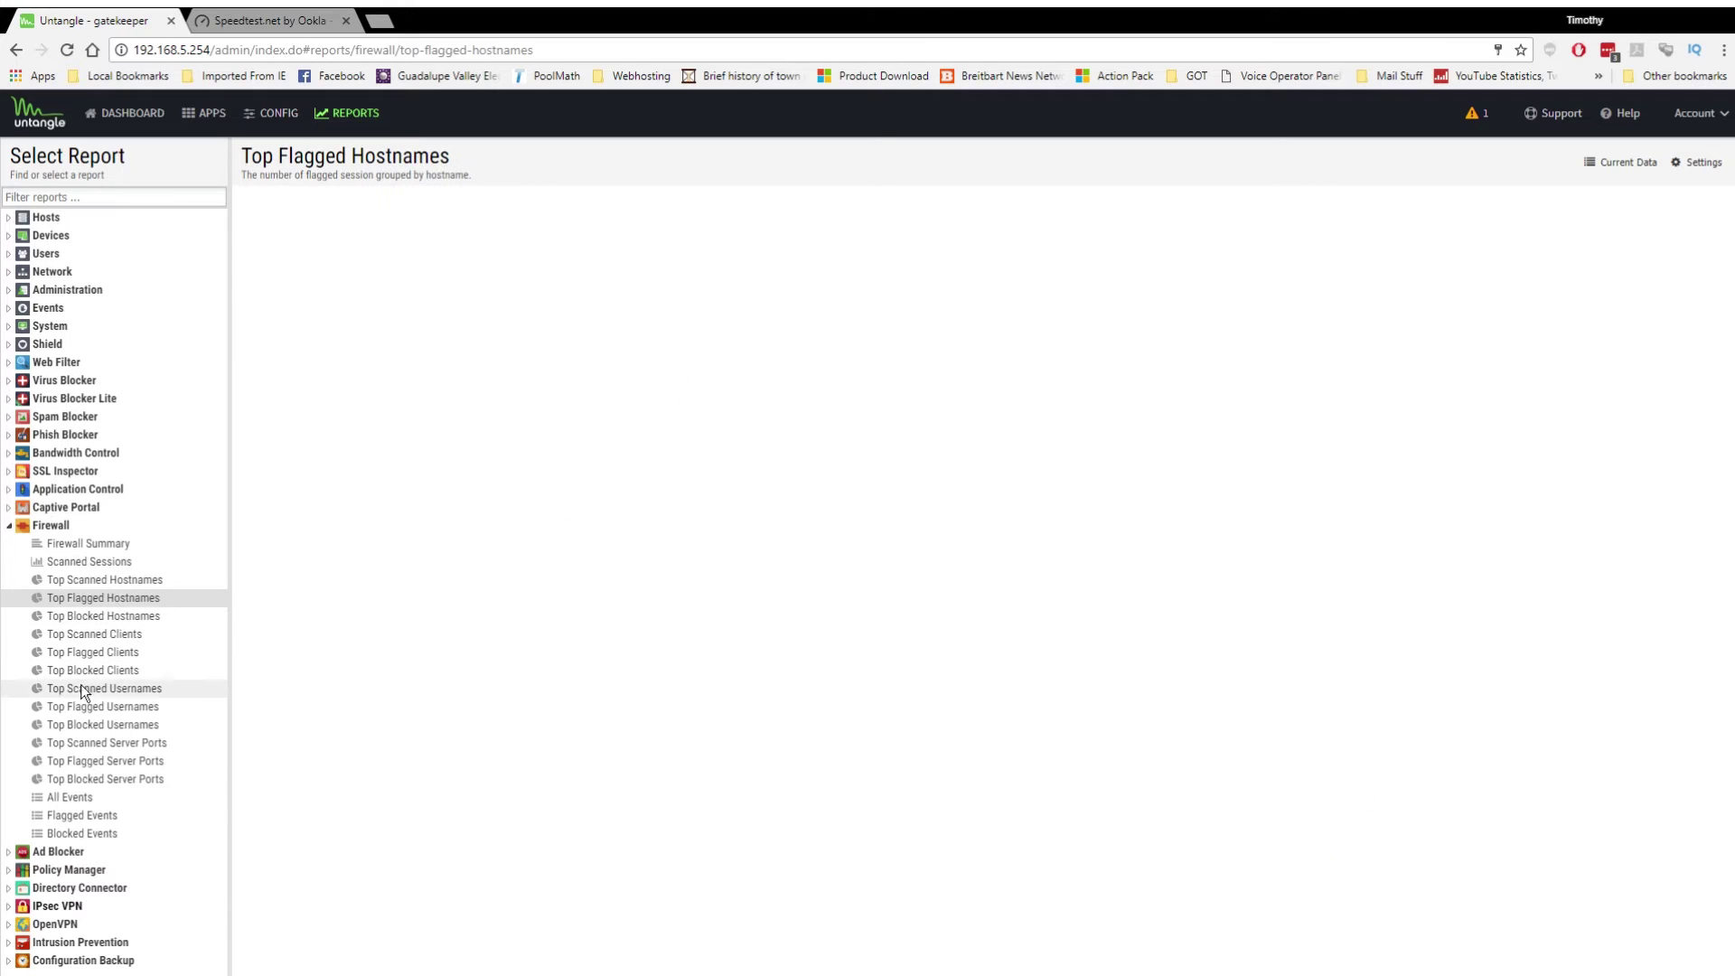
View the Ad Blocker summary, ads blocked, top blocked ad sites and all ad events, and return to the dashboard
click(9, 853)
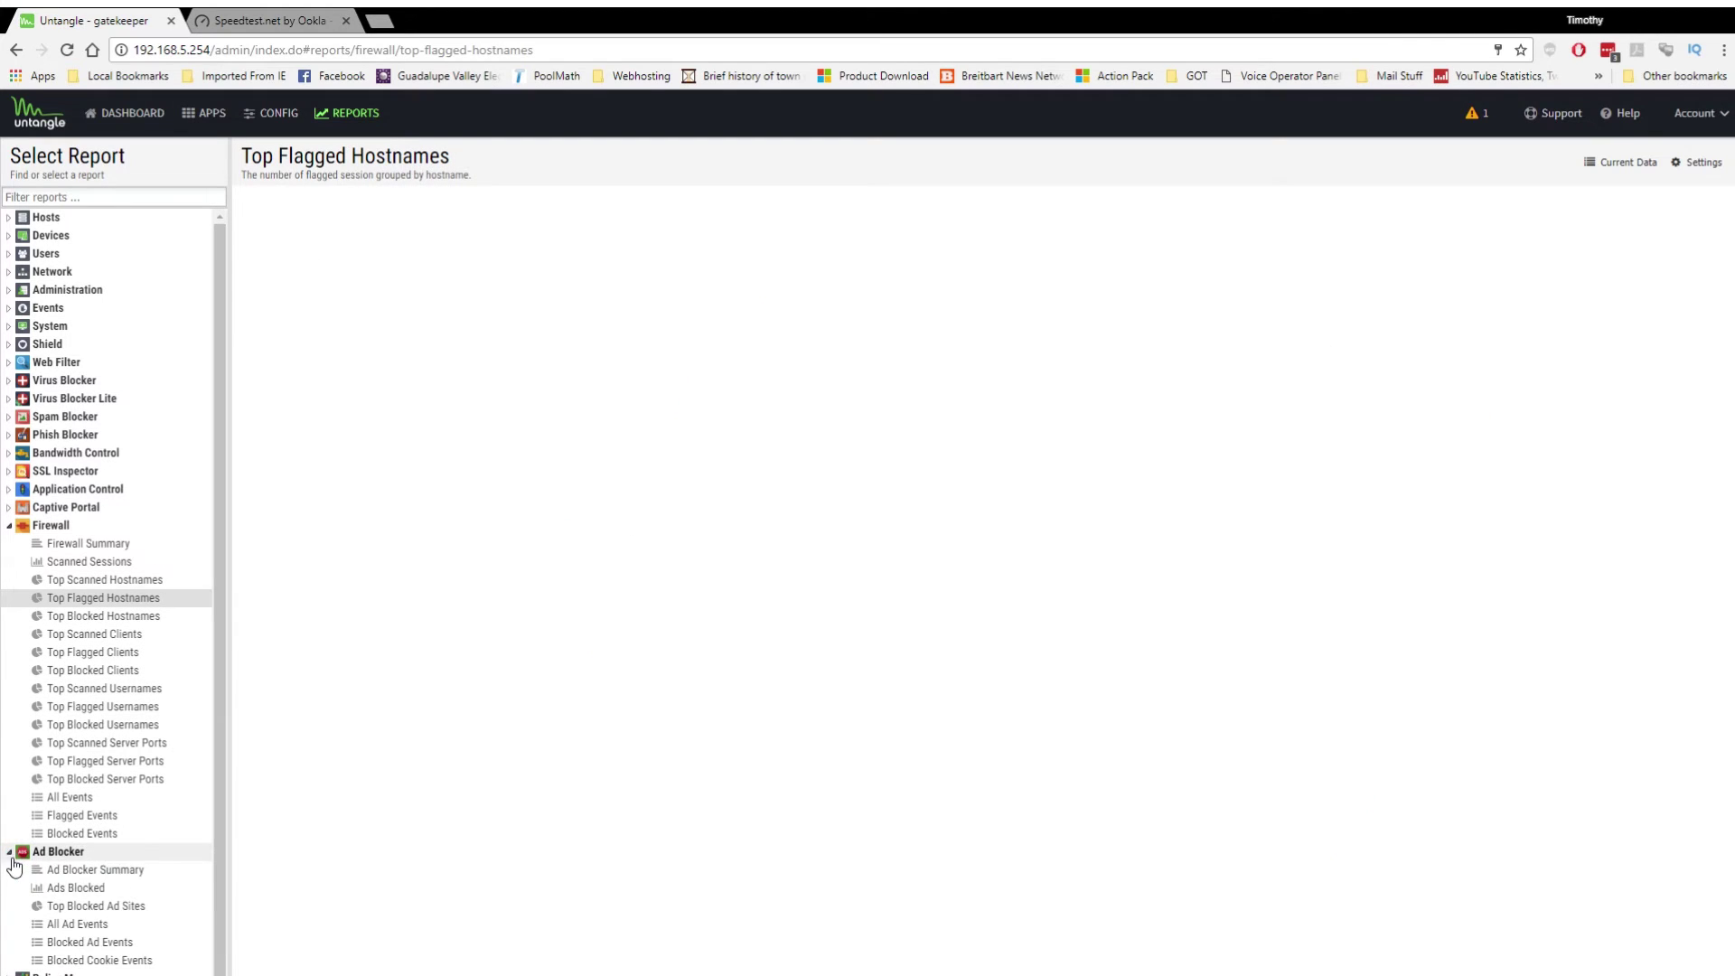
click(78, 871)
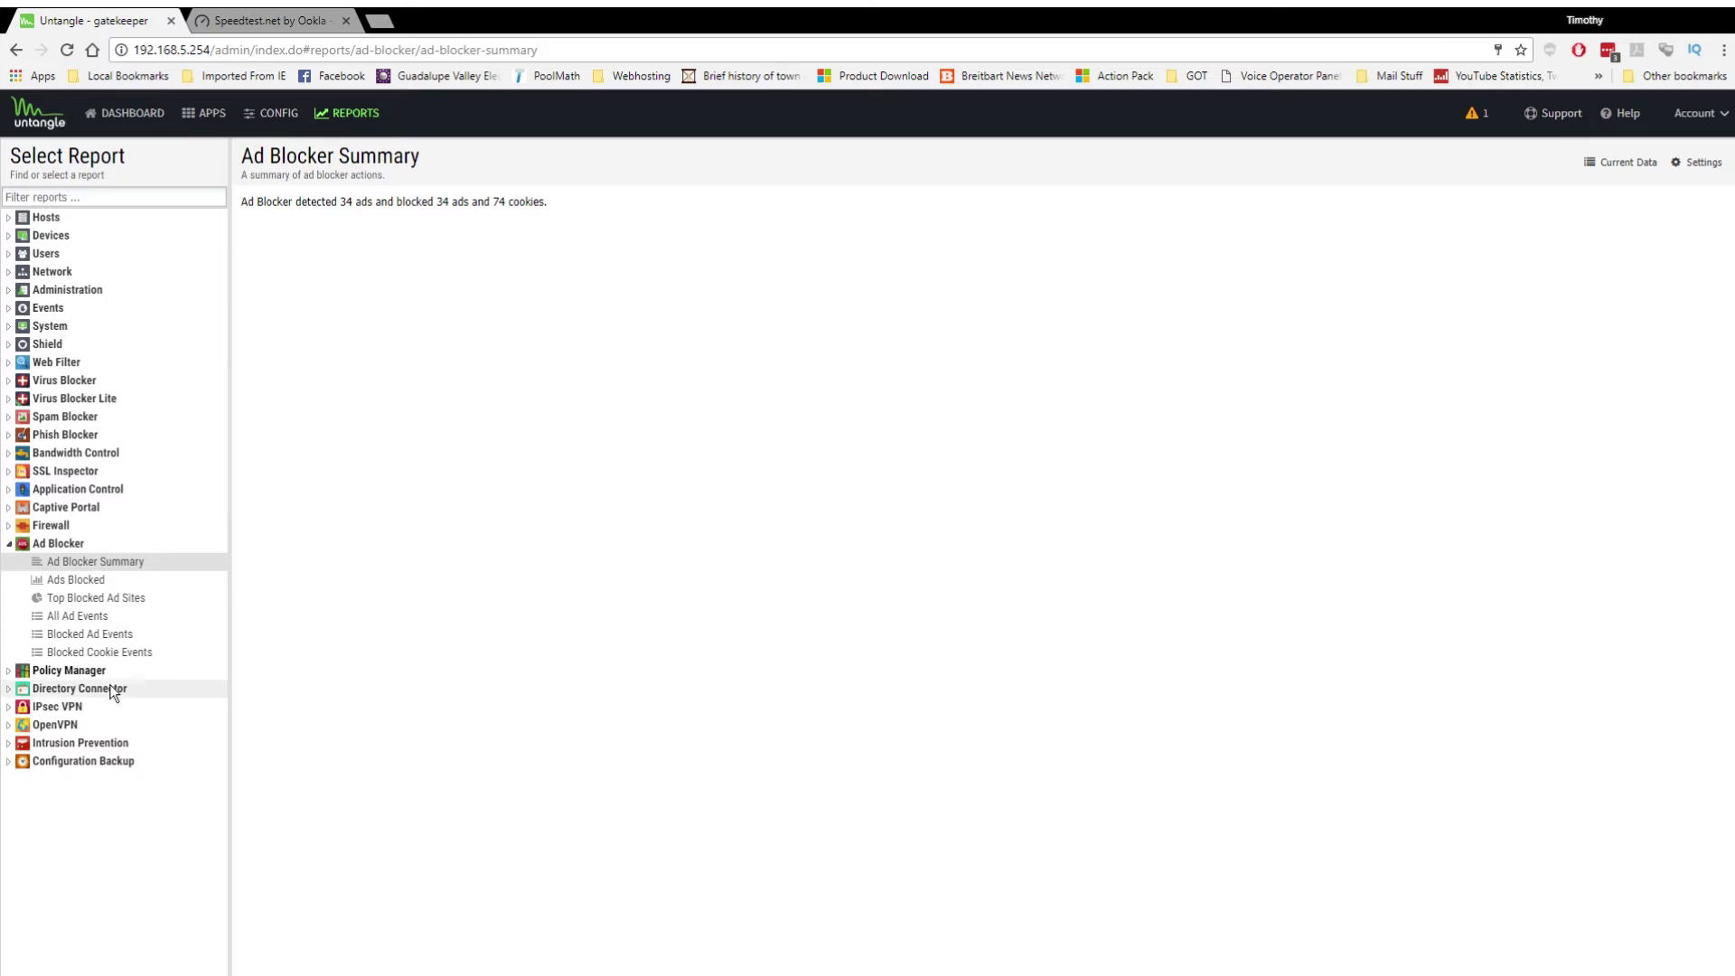
click(81, 580)
click(135, 600)
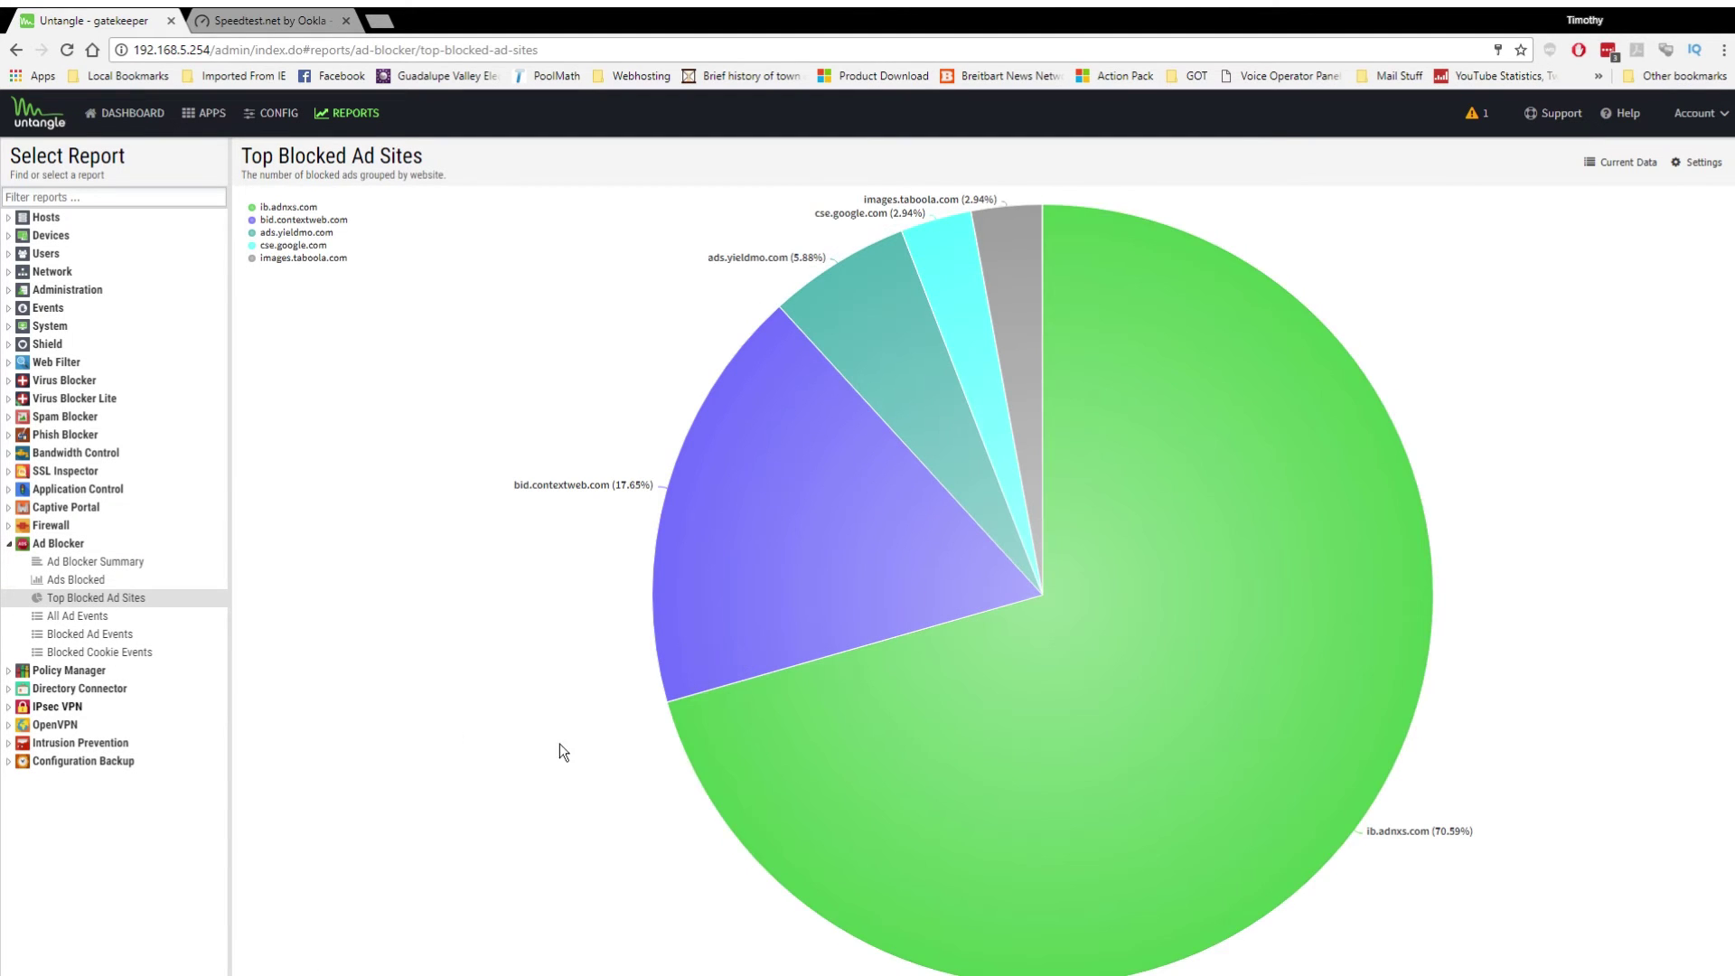
click(70, 618)
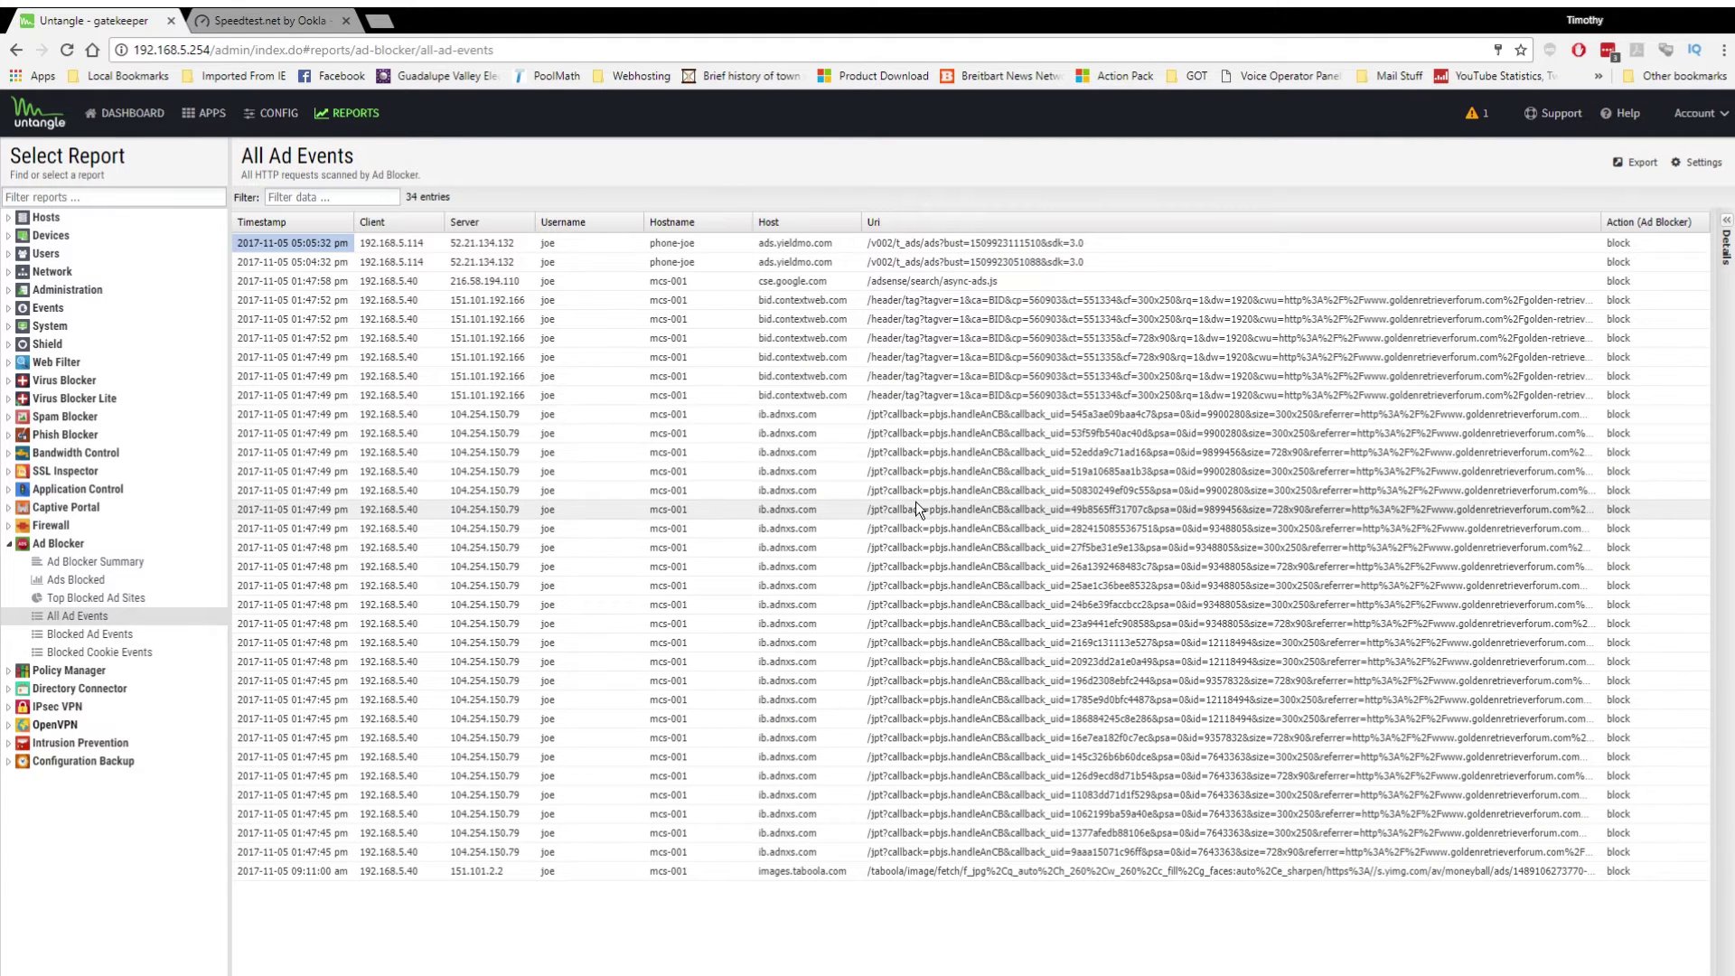
click(117, 125)
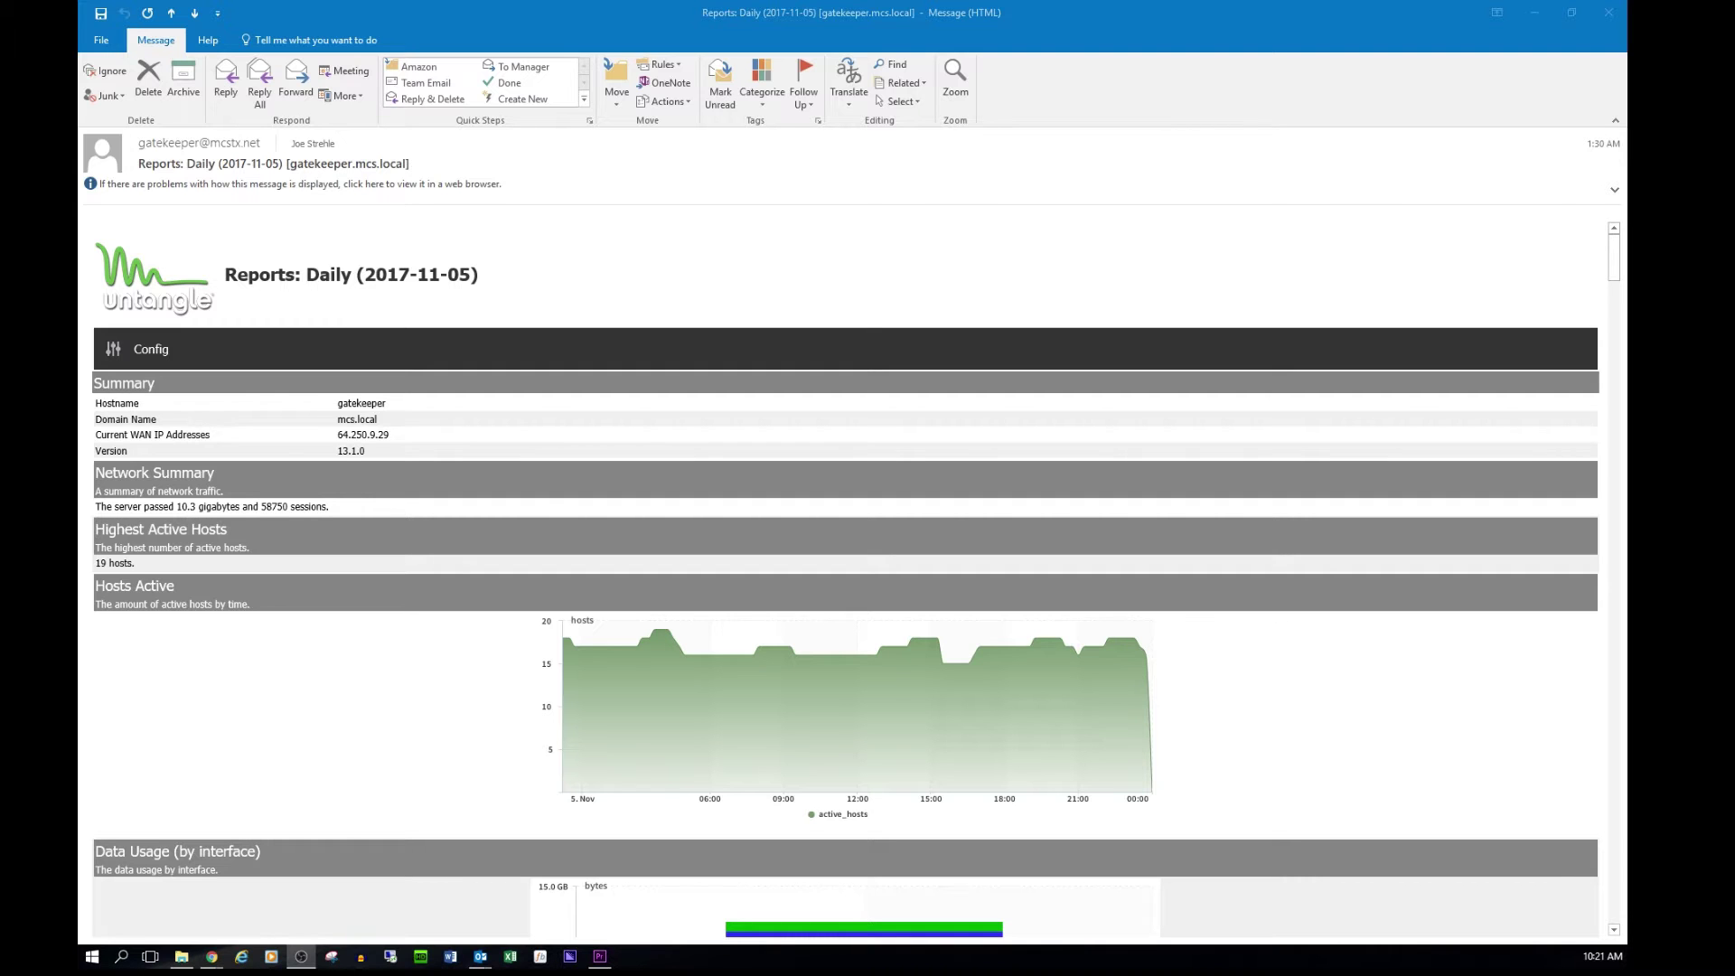
In Outlook, examine the emailed daily report's Config section, covering active hosts, data usage, sessions, bandwidth and CPU load
scroll(1048, 417, down, 3)
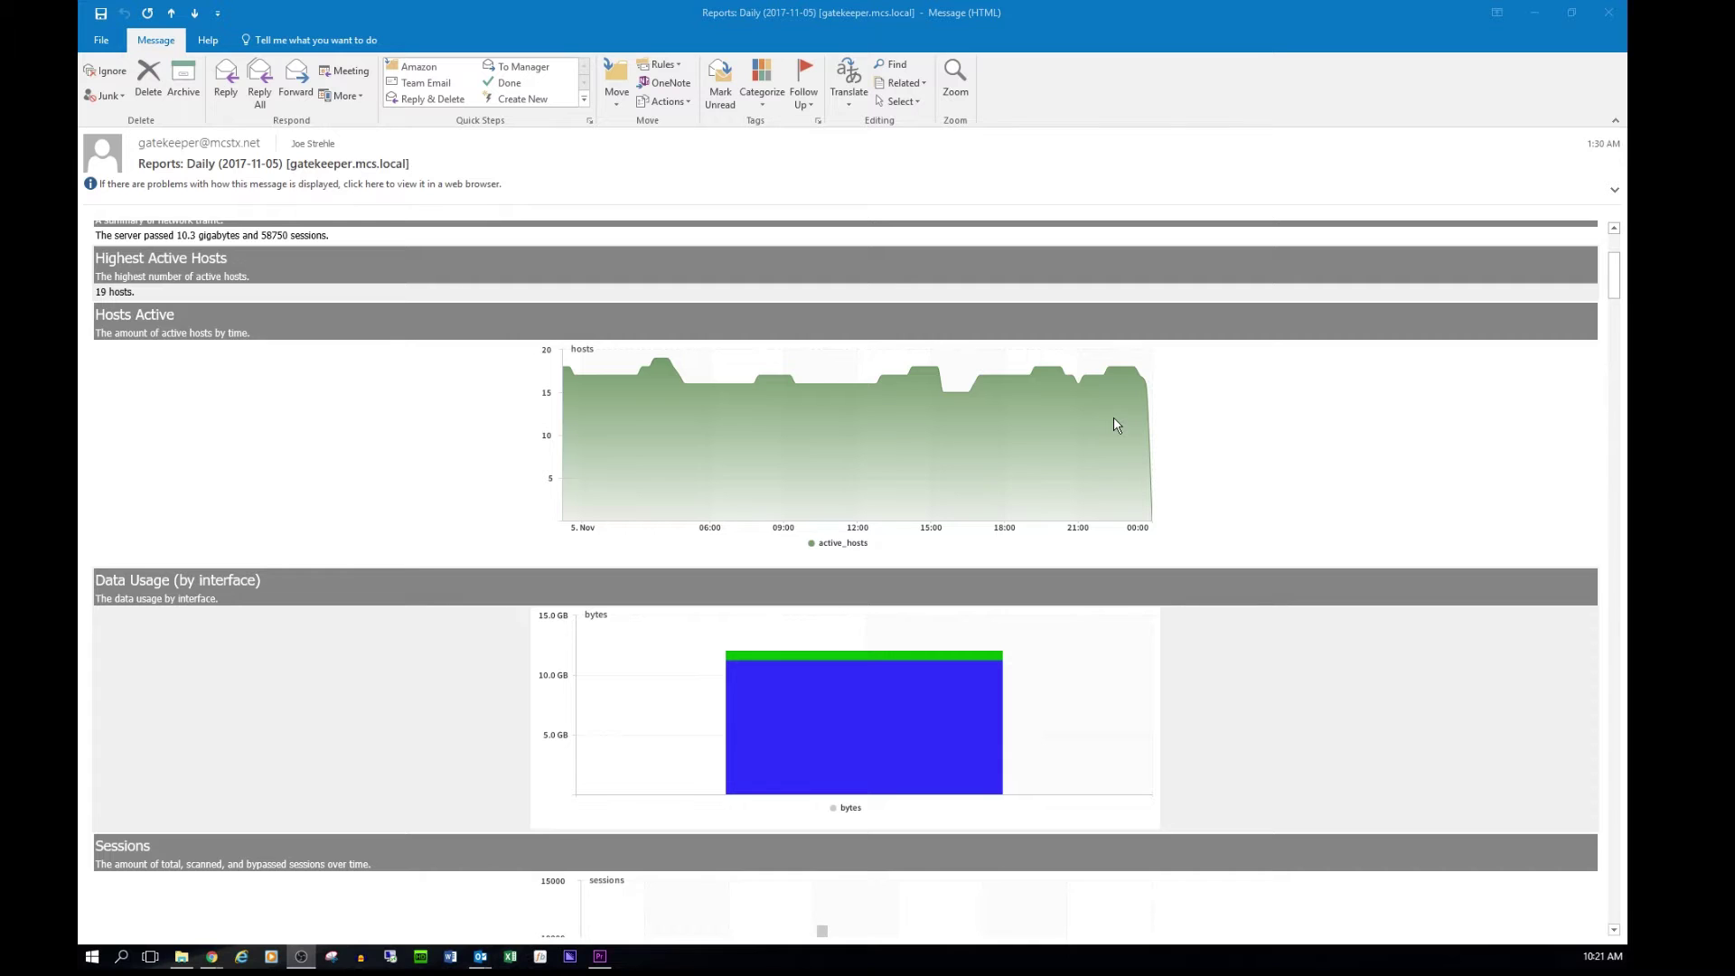
scroll(1113, 419, down, 4)
scroll(1117, 425, down, 3)
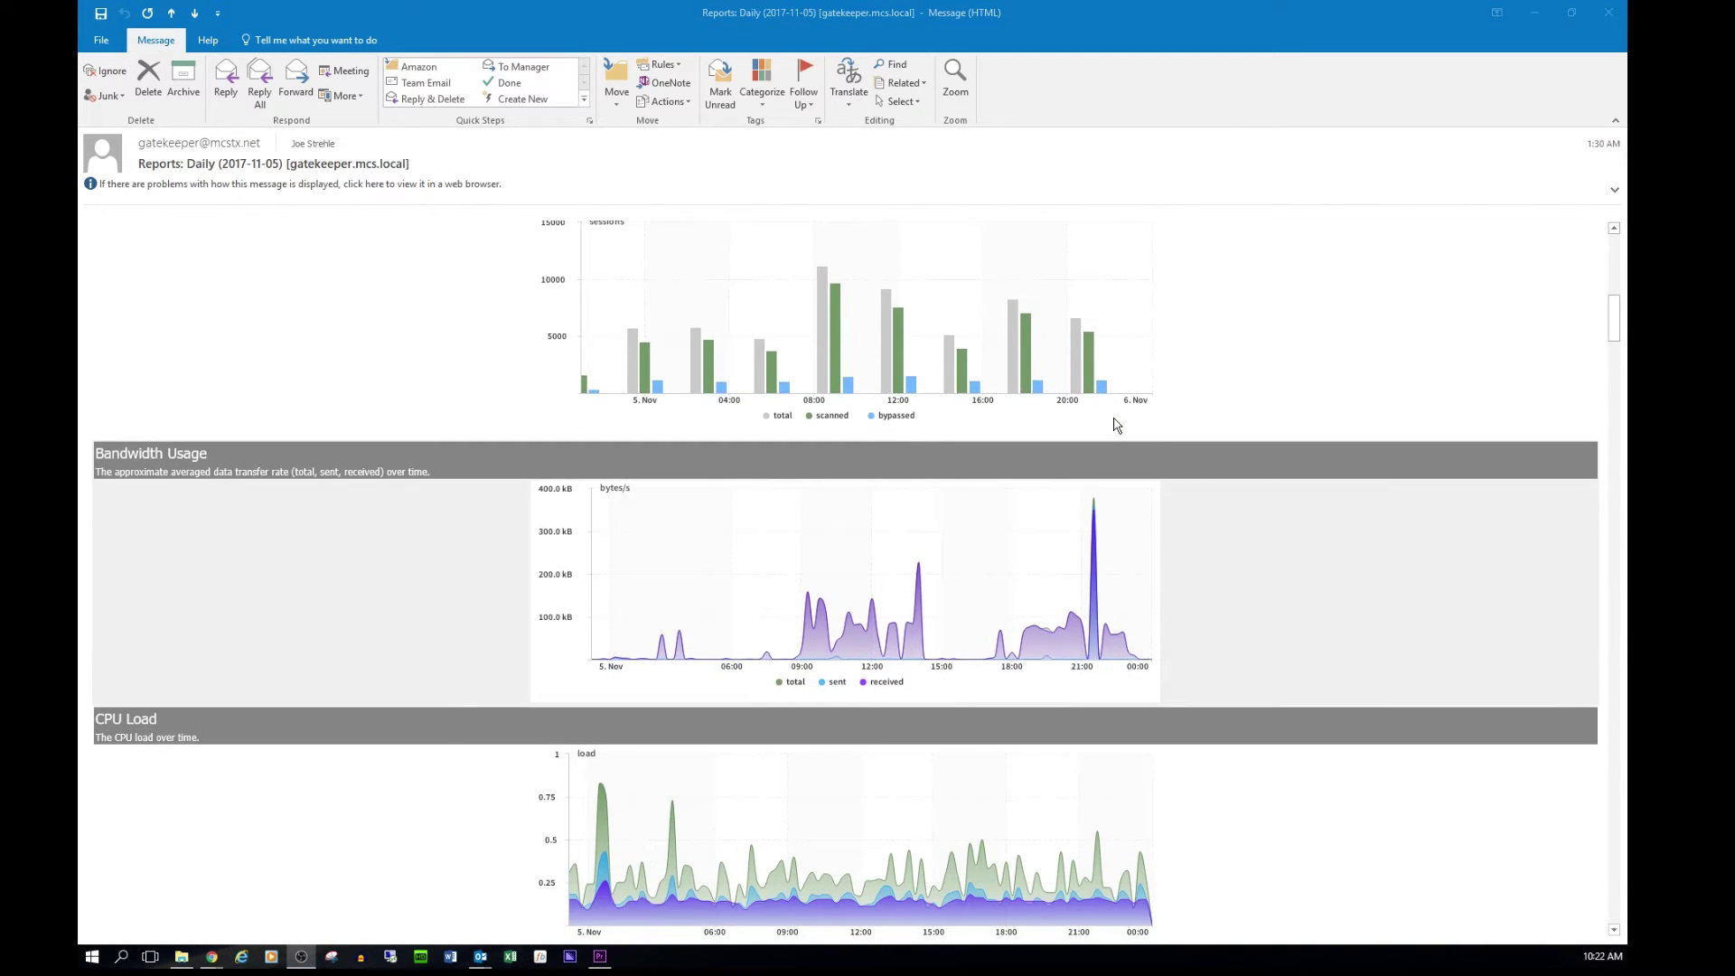
scroll(1117, 425, down, 5)
scroll(1116, 424, down, 5)
scroll(1117, 425, down, 5)
Examine the emailed daily report's Web Filter, Virus Blocker, Virus Blocker Lite, Spam Blocker, Phish Blocker and Bandwidth Control sections
scroll(1117, 424, down, 2)
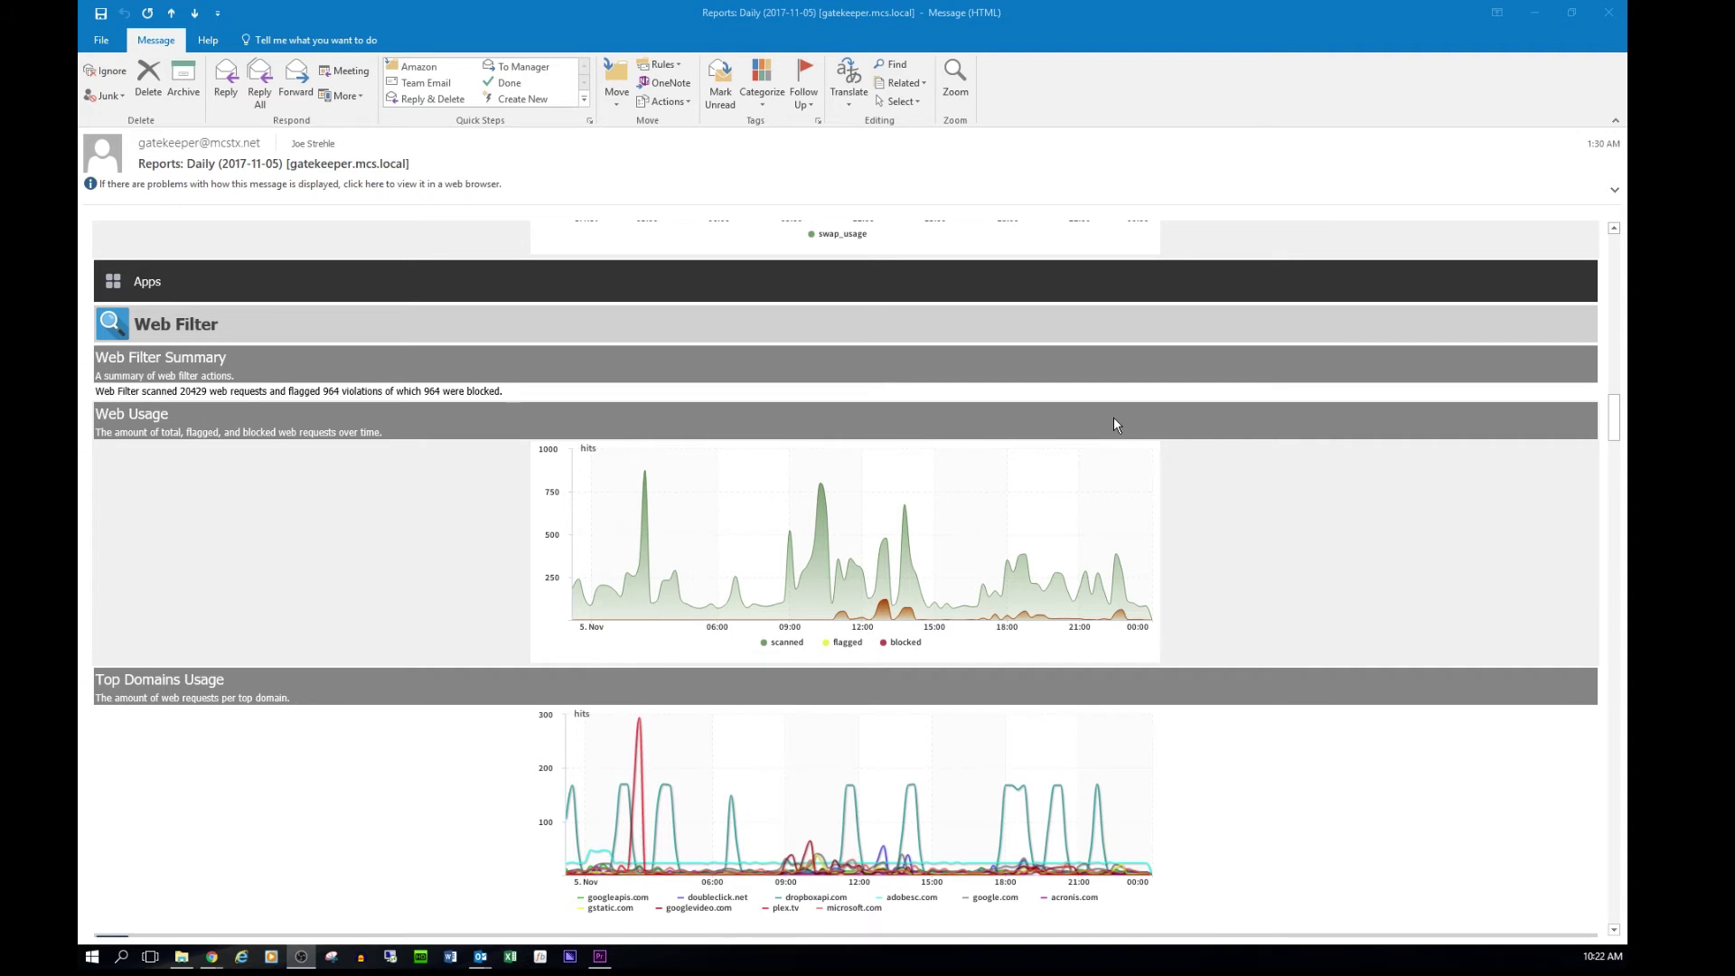
scroll(1116, 424, down, 4)
scroll(1117, 424, down, 5)
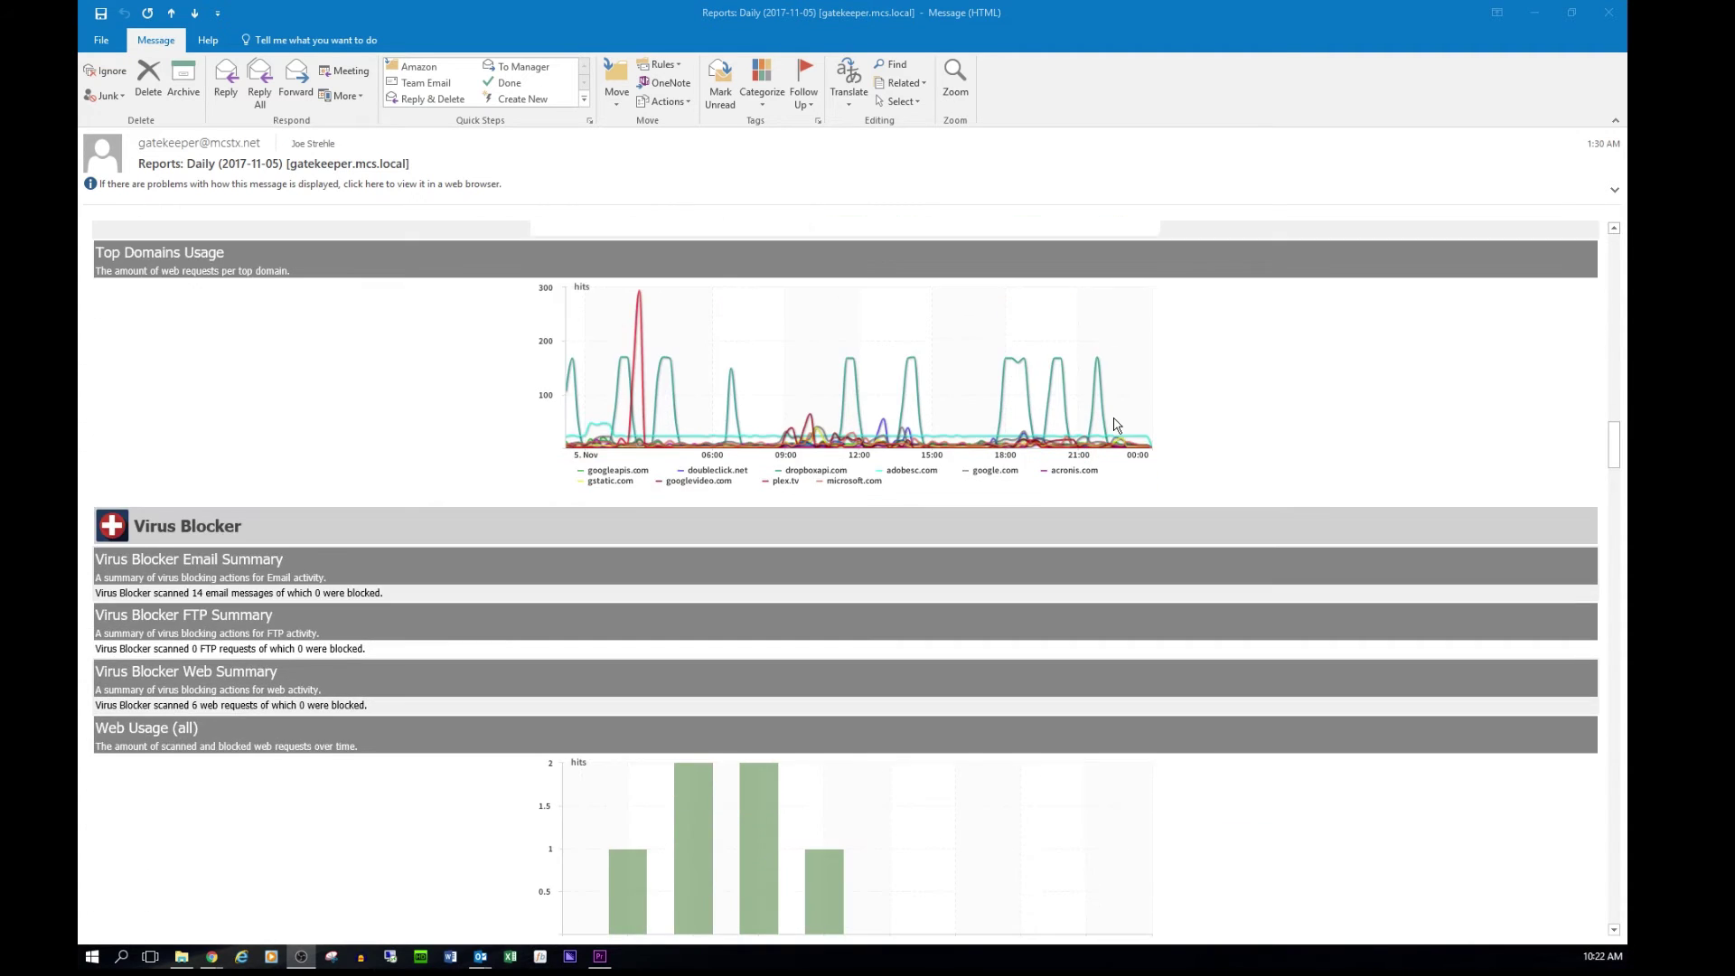
scroll(1116, 425, down, 7)
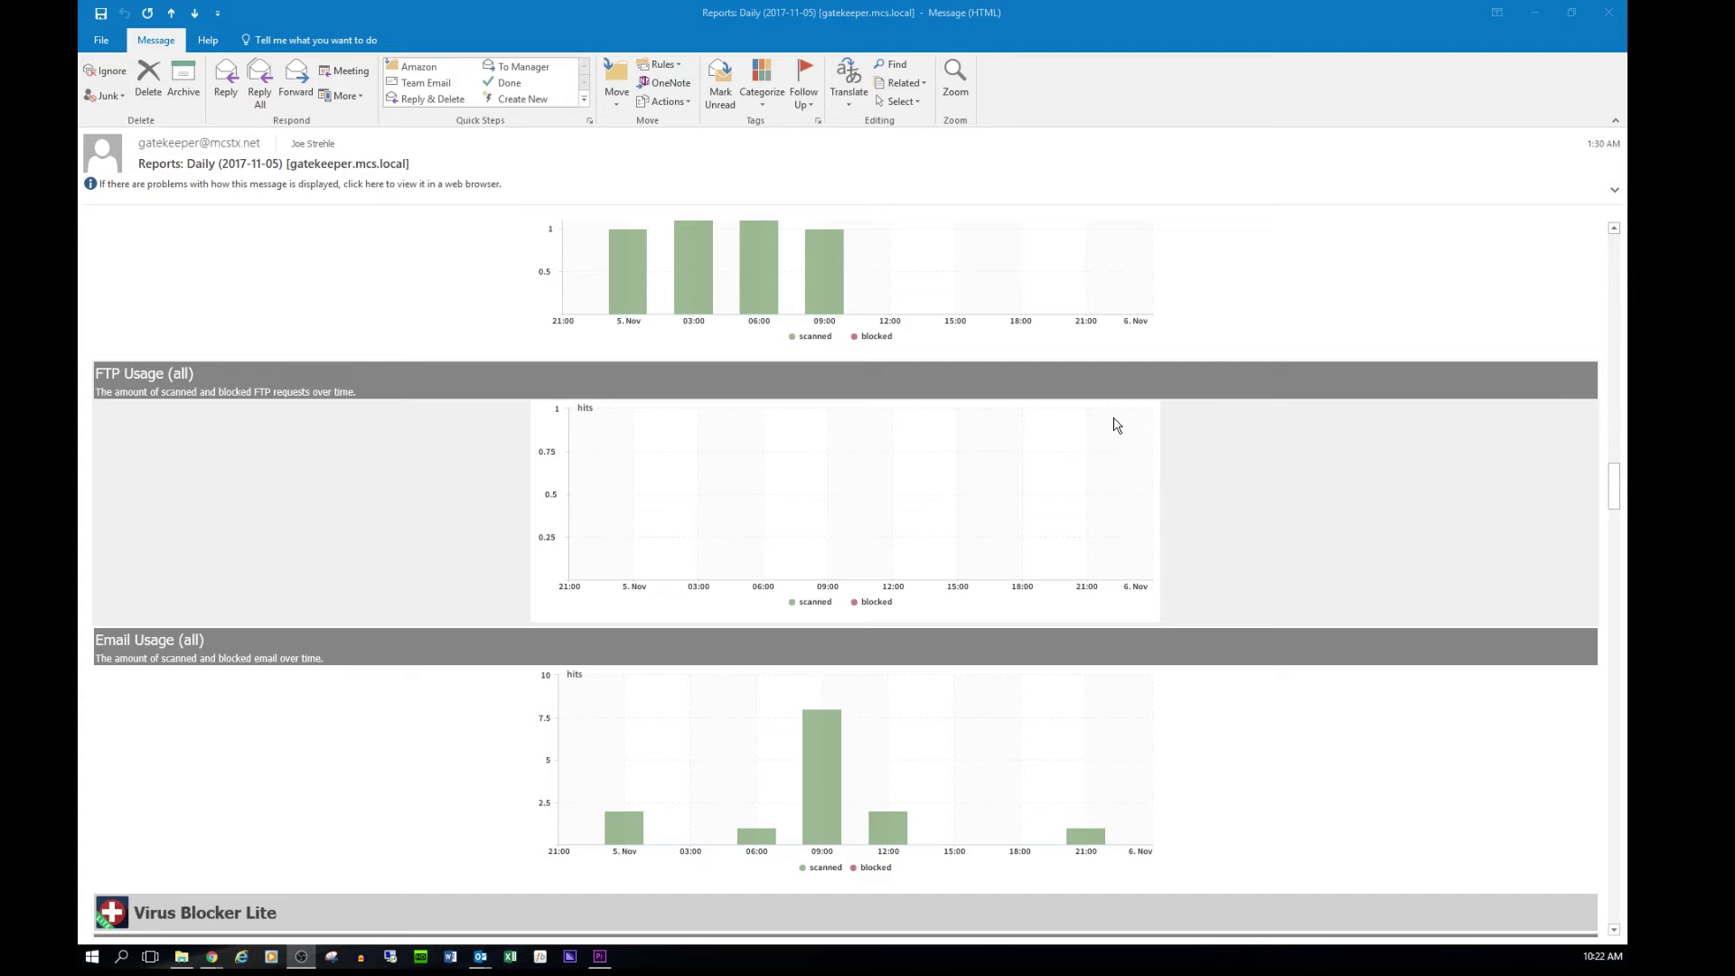
scroll(1116, 425, down, 7)
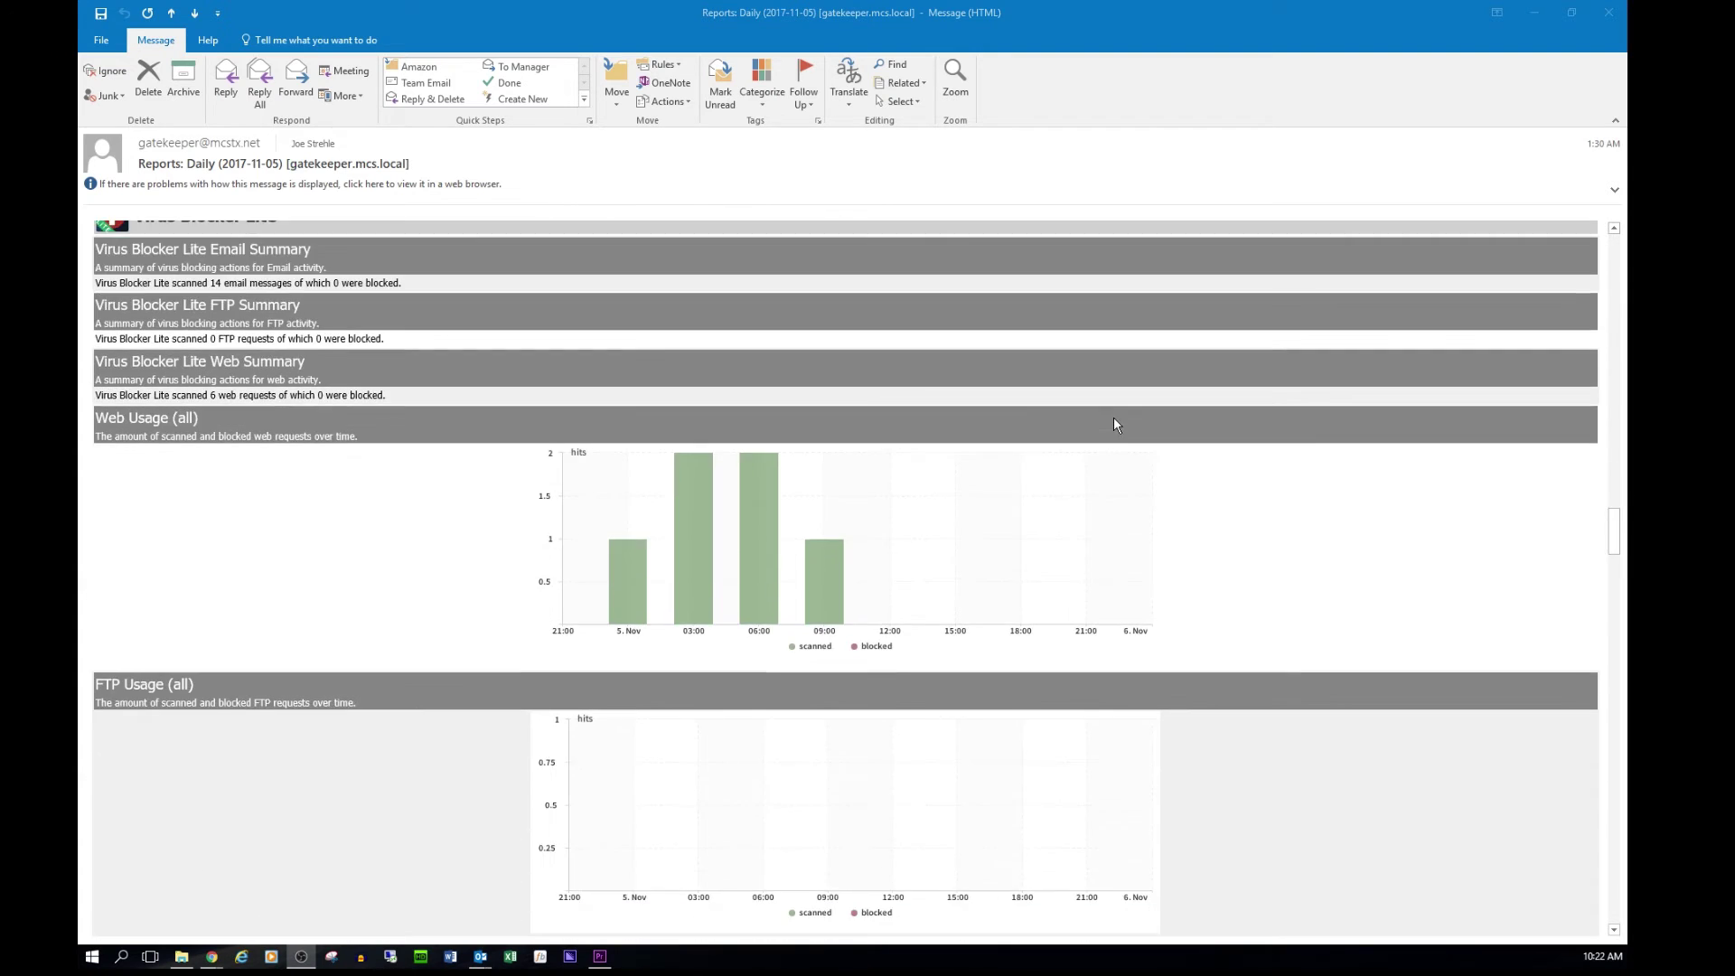
scroll(1117, 425, down, 4)
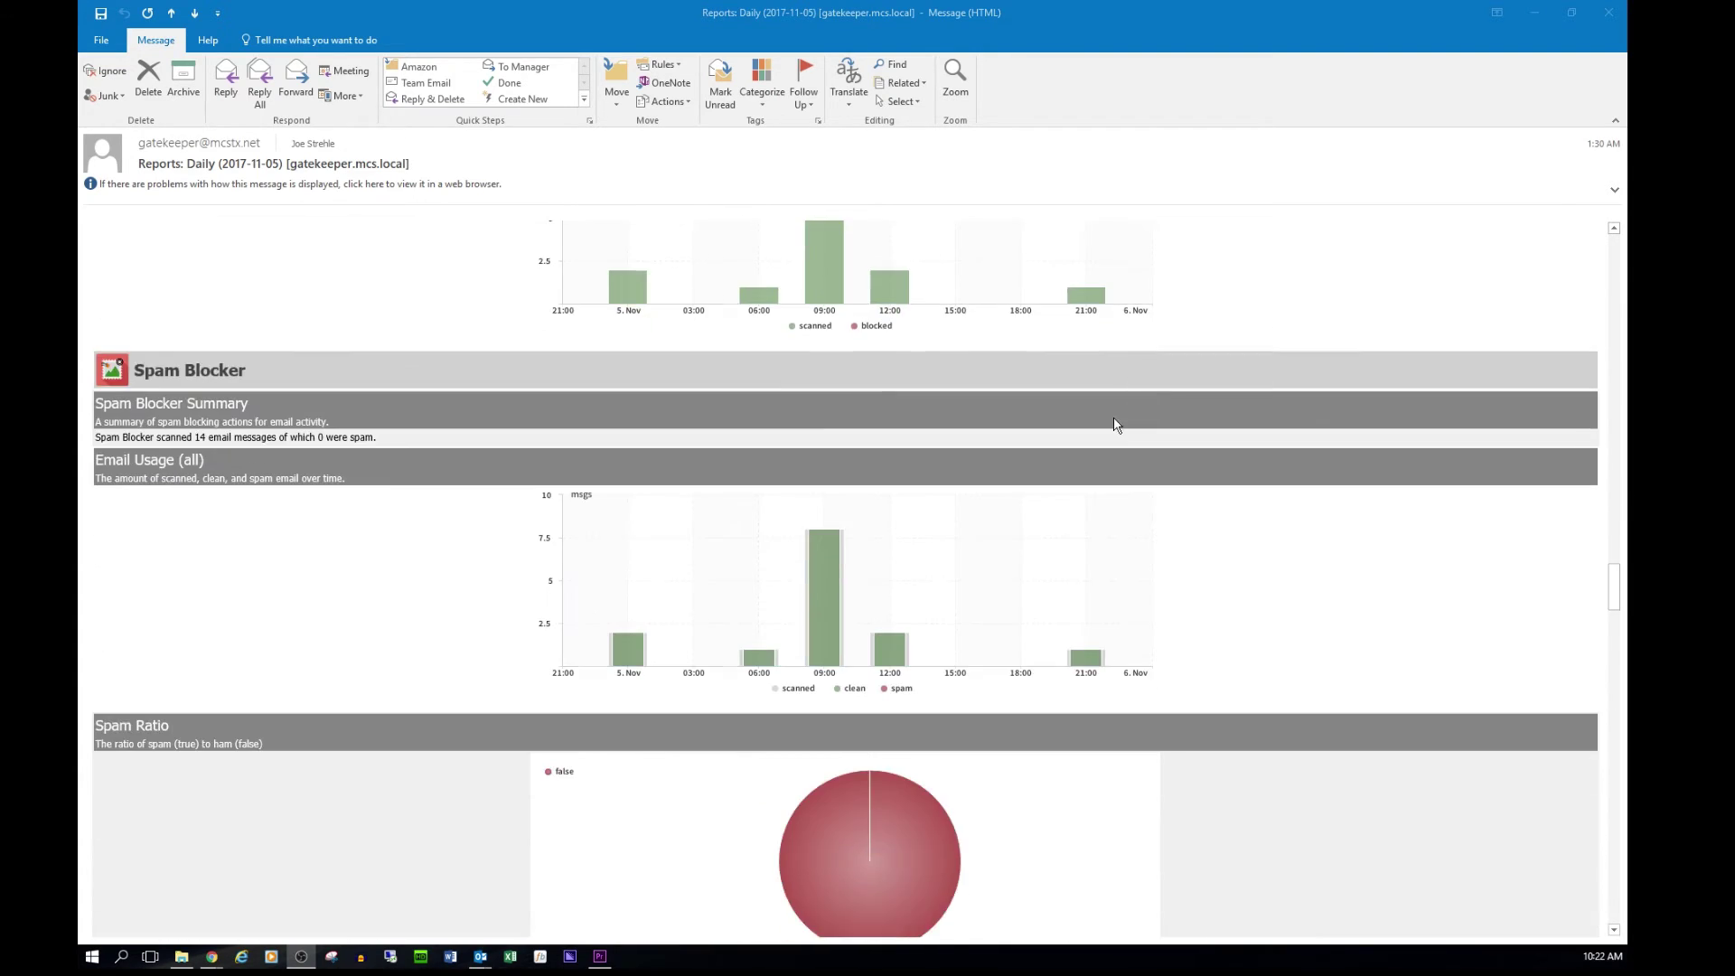
scroll(1117, 424, down, 8)
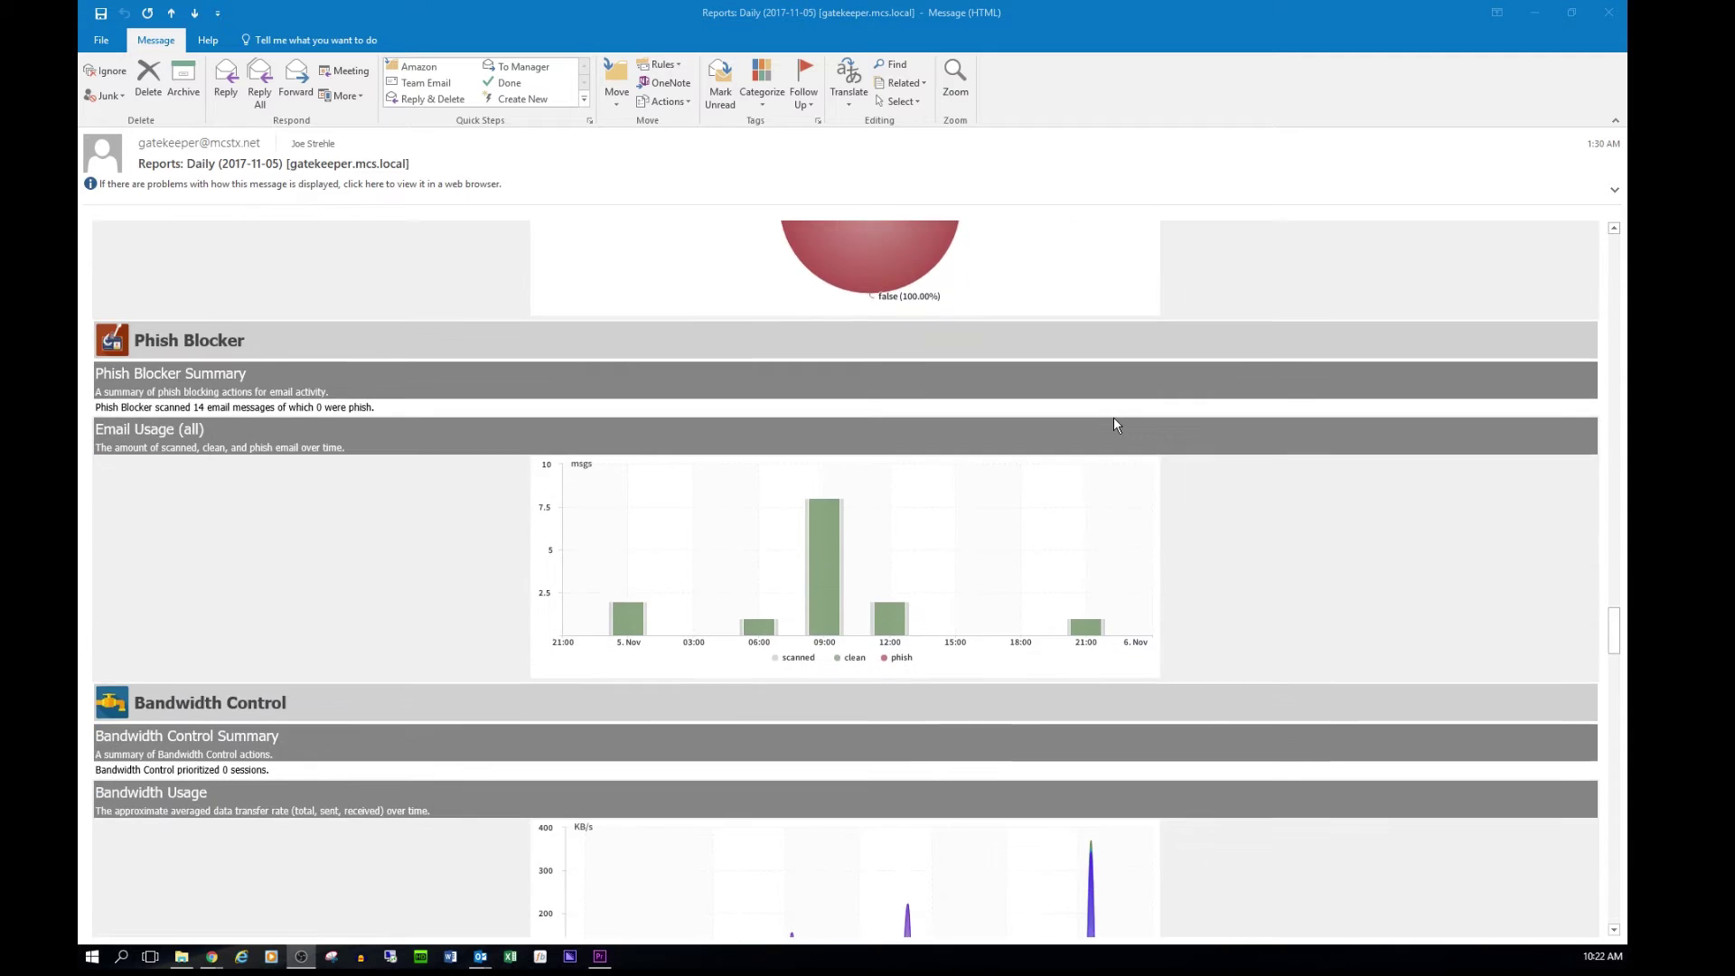
scroll(1117, 425, down, 2)
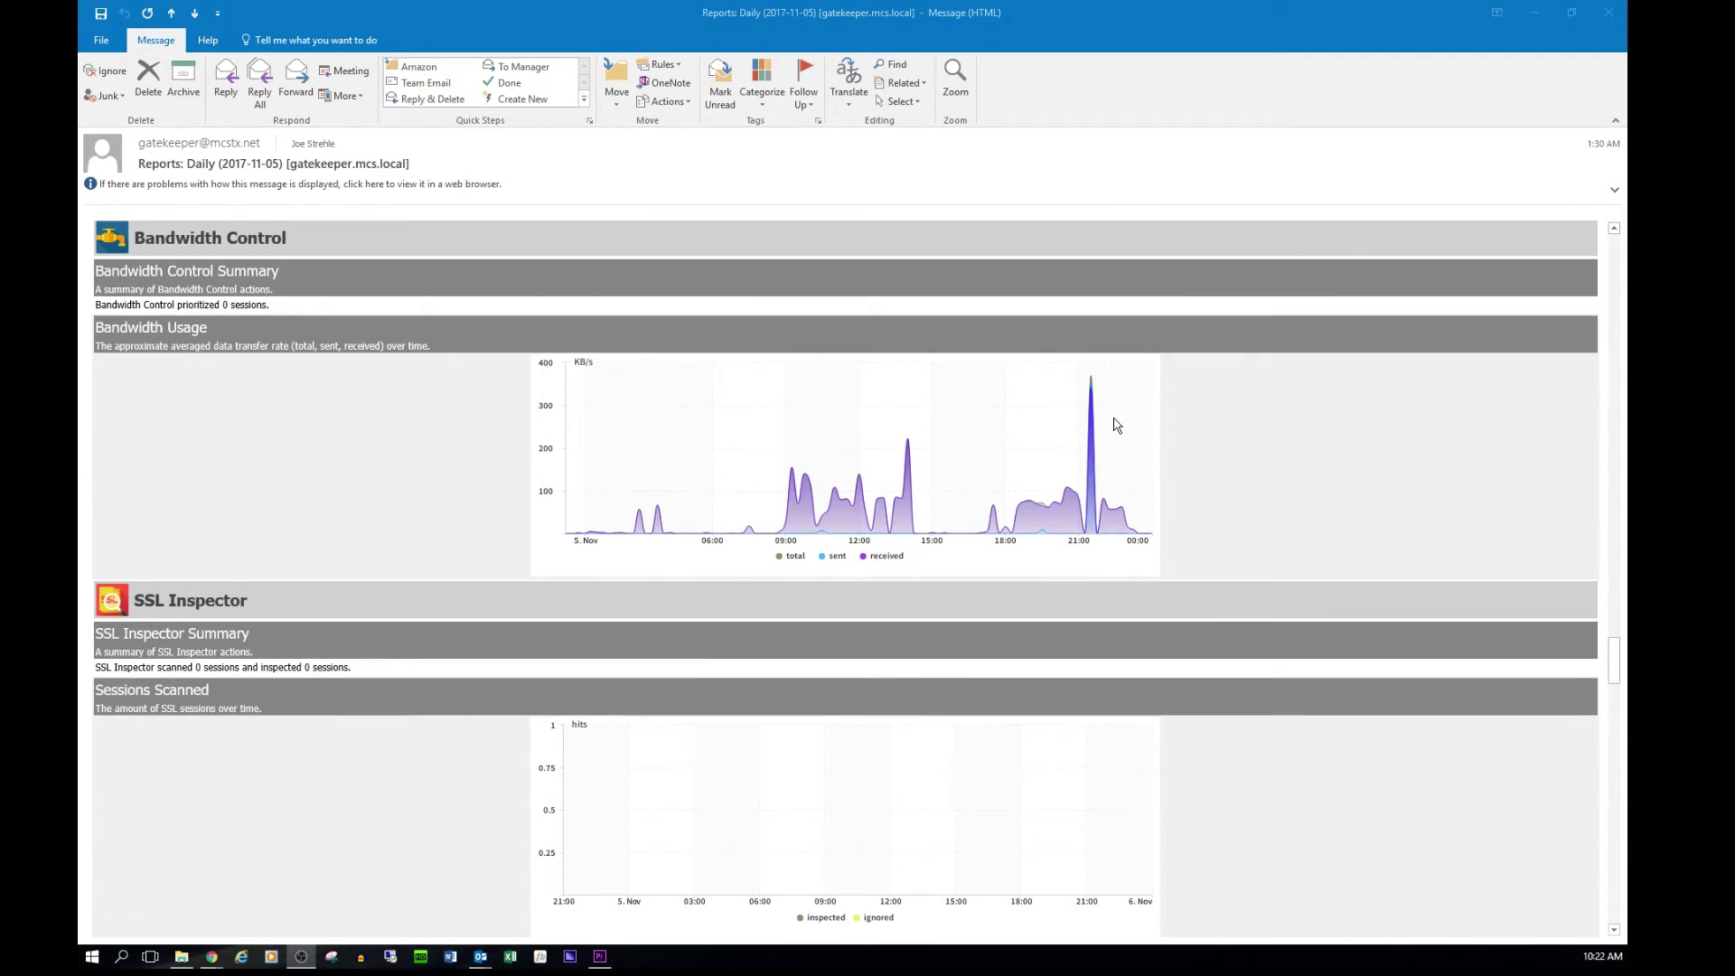
Examine the rest of the emailed report, from SSL Inspector through OpenVPN and Intrusion Prevention to Configuration Backup
scroll(1116, 425, down, 6)
scroll(1114, 419, down, 7)
scroll(1116, 424, down, 6)
scroll(1117, 425, down, 6)
scroll(1116, 425, down, 7)
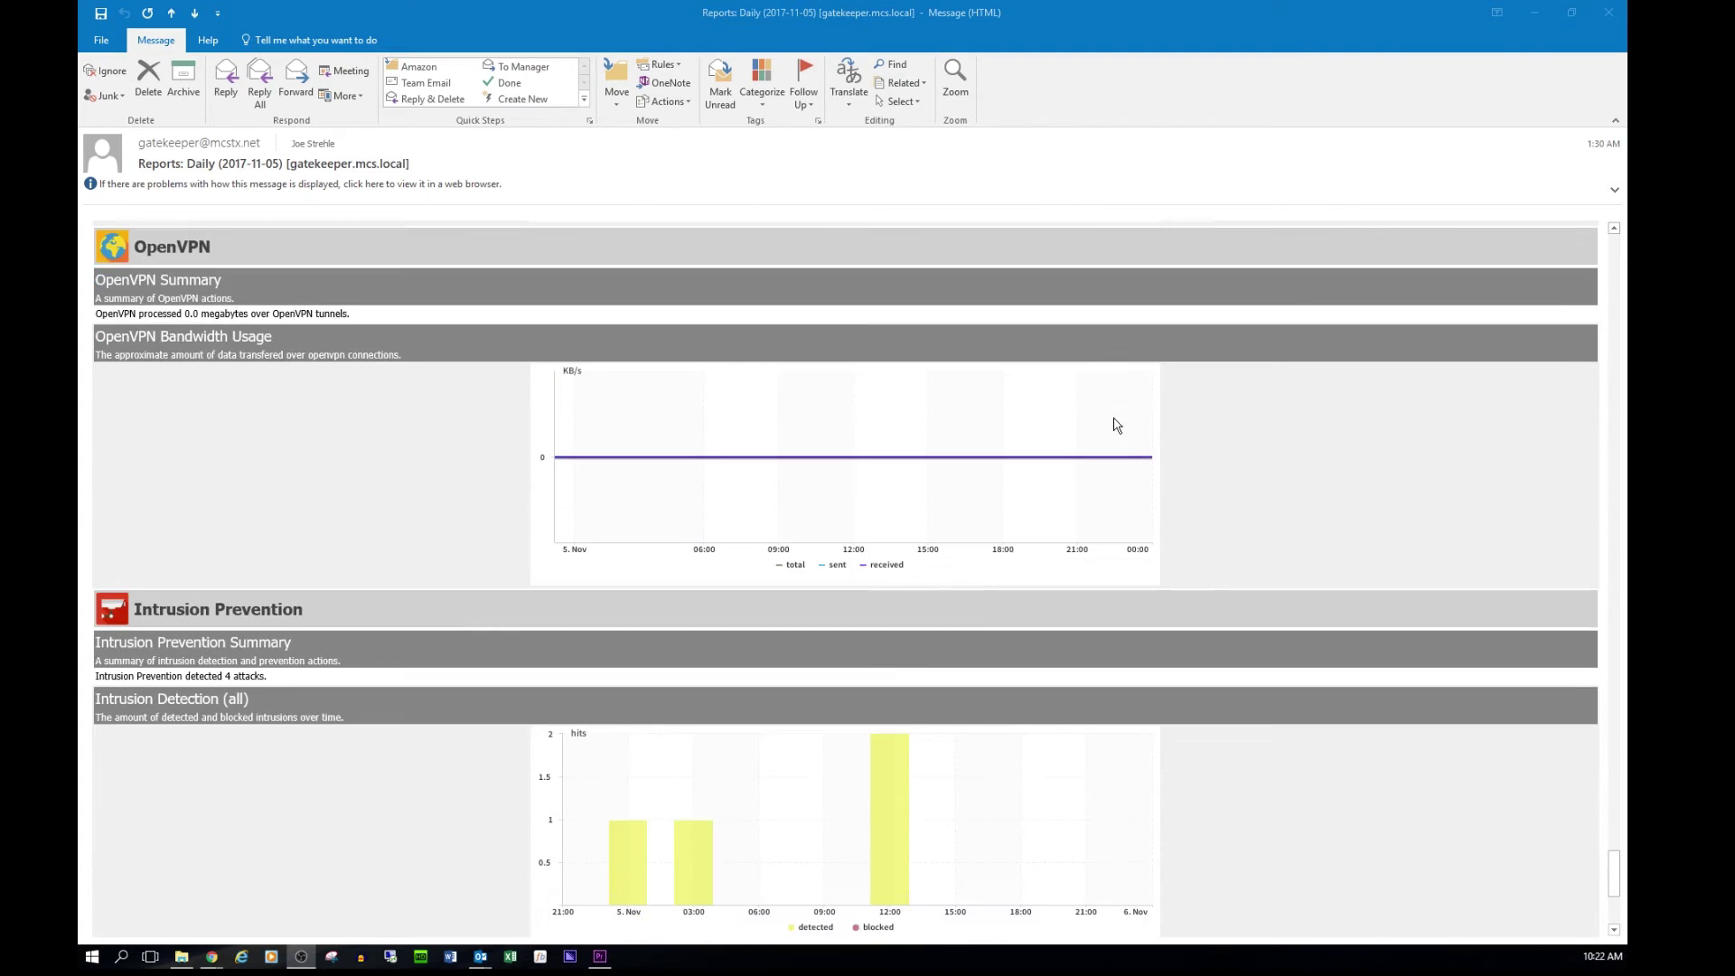
scroll(1117, 424, down, 2)
scroll(1117, 425, down, 3)
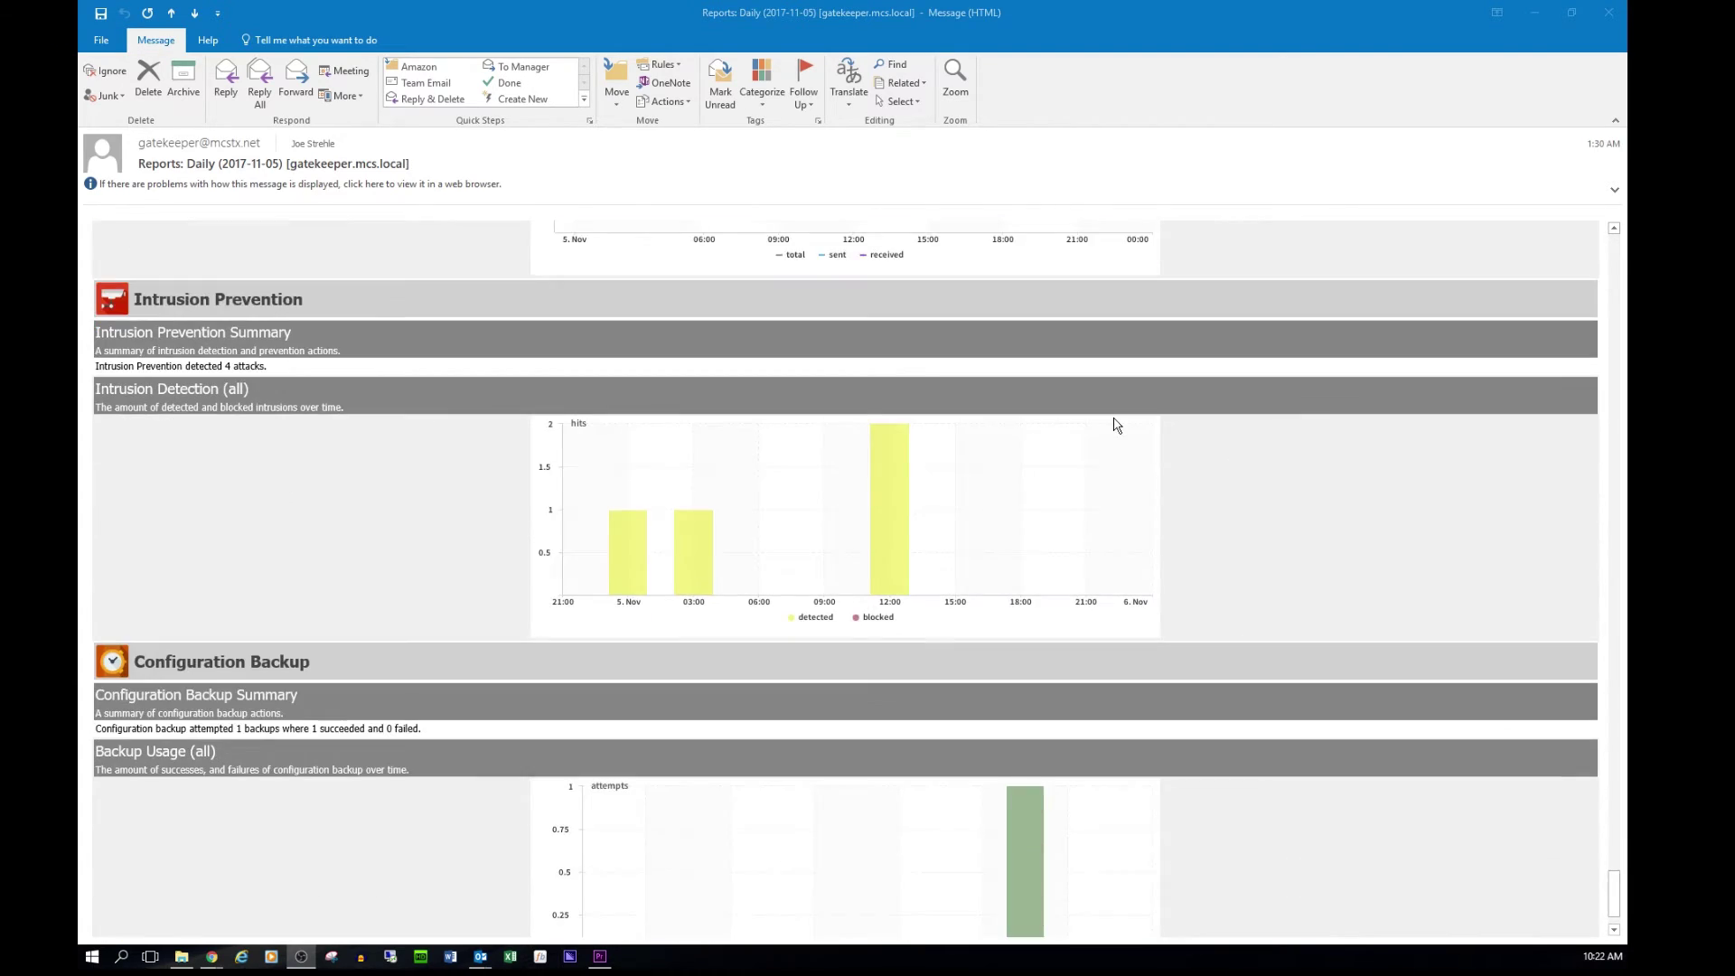
Review the emailed report's IPsec VPN, Directory Connector, Ad Blocker and Firewall sections again
scroll(1116, 425, up, 8)
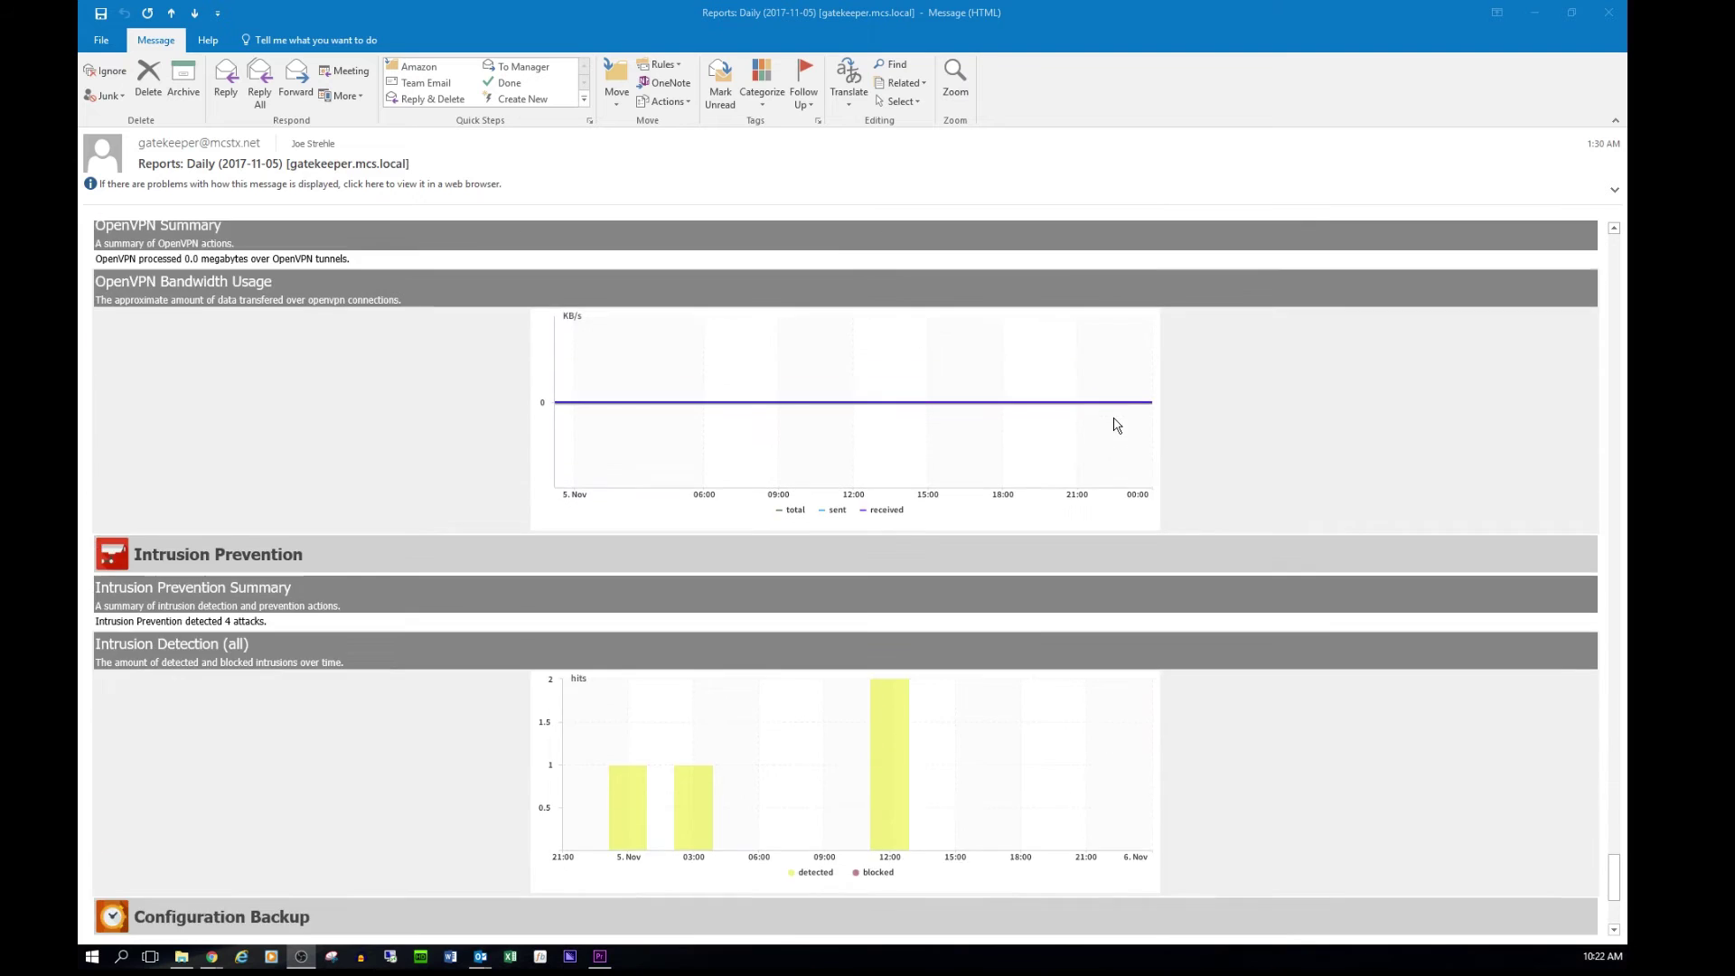
scroll(1117, 425, up, 8)
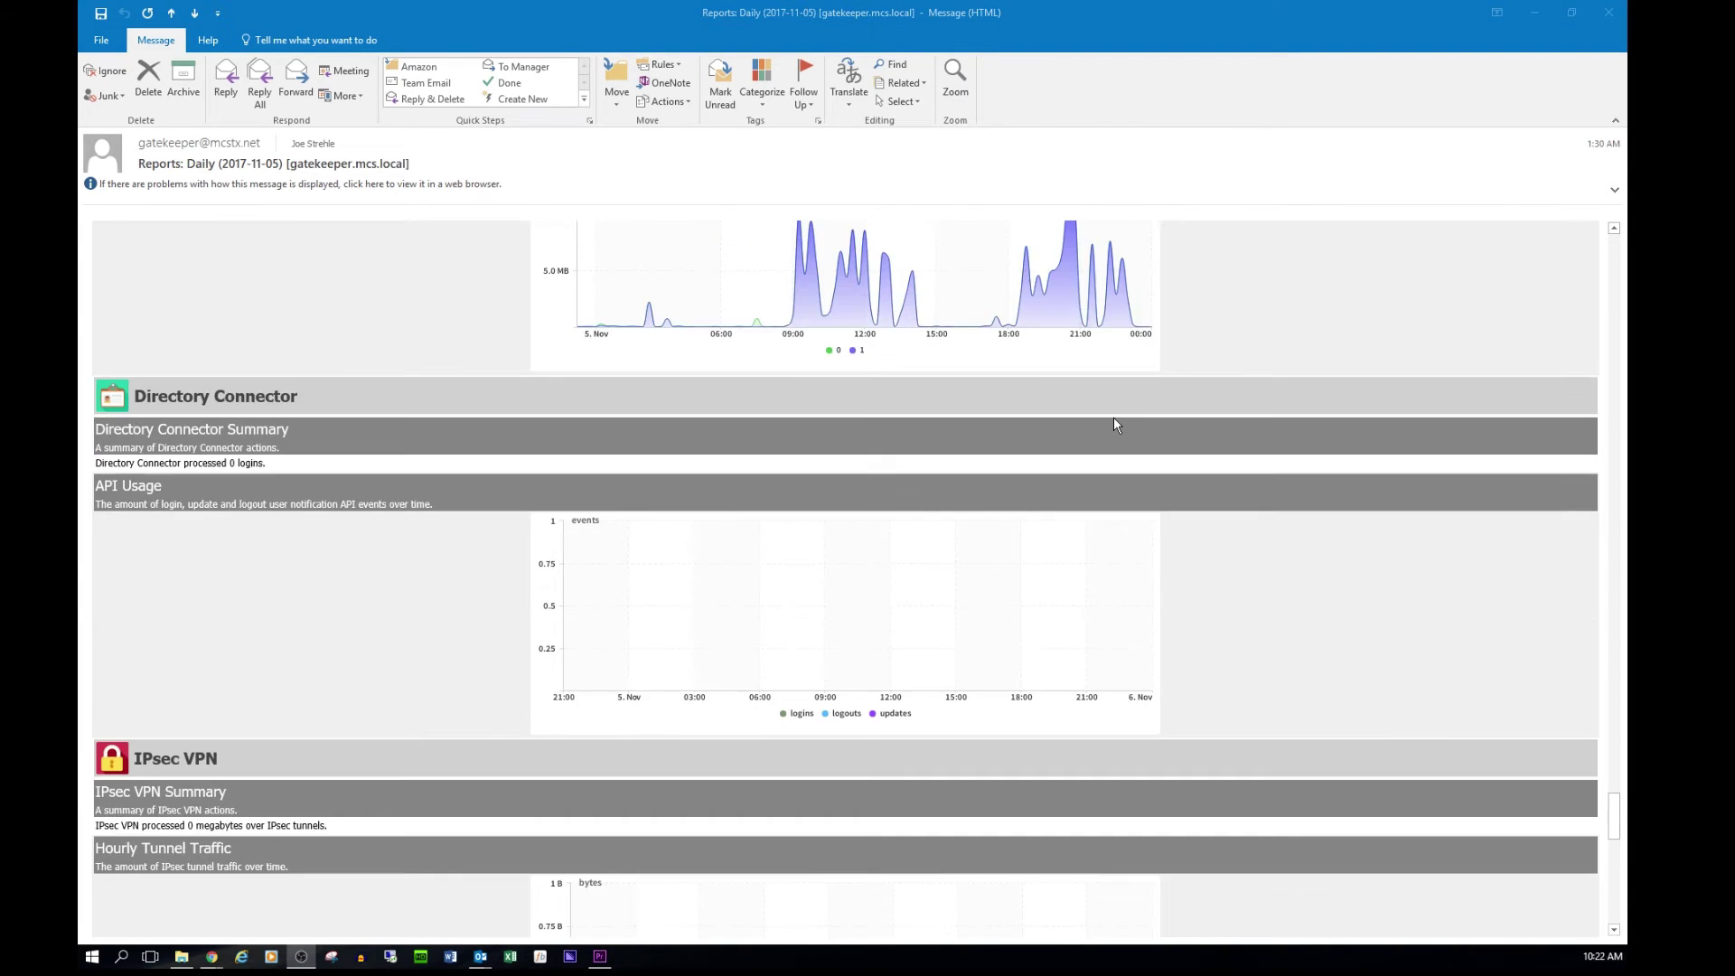
scroll(1117, 424, up, 9)
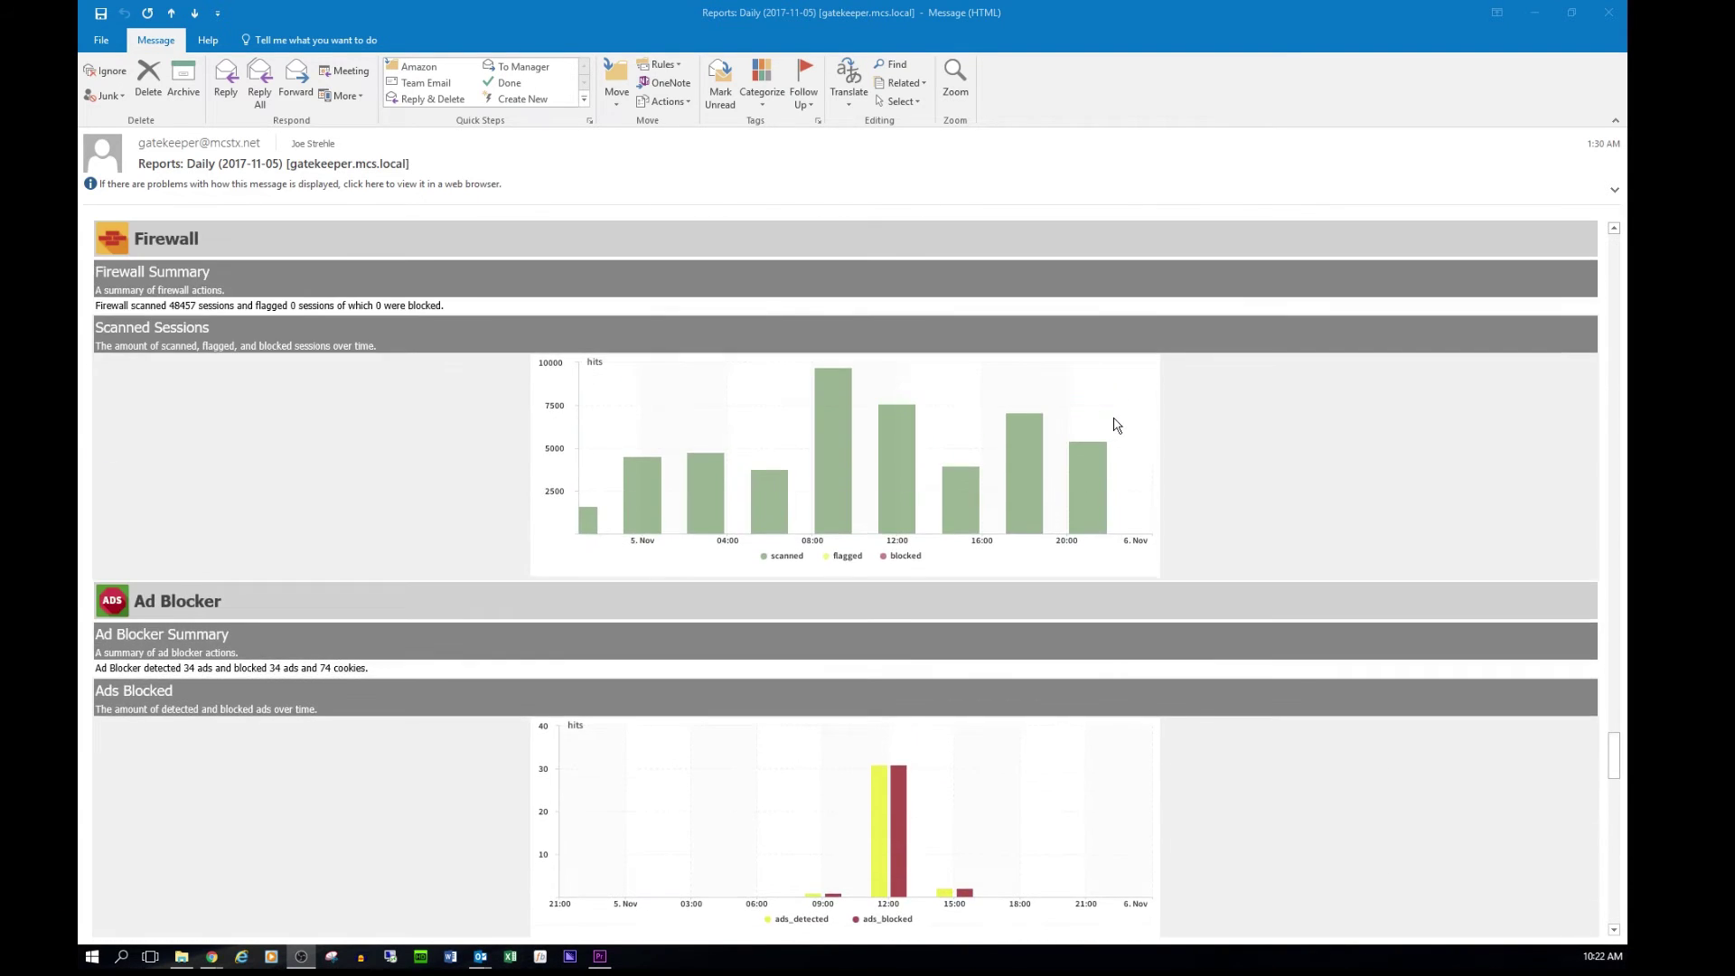
scroll(1116, 425, up, 4)
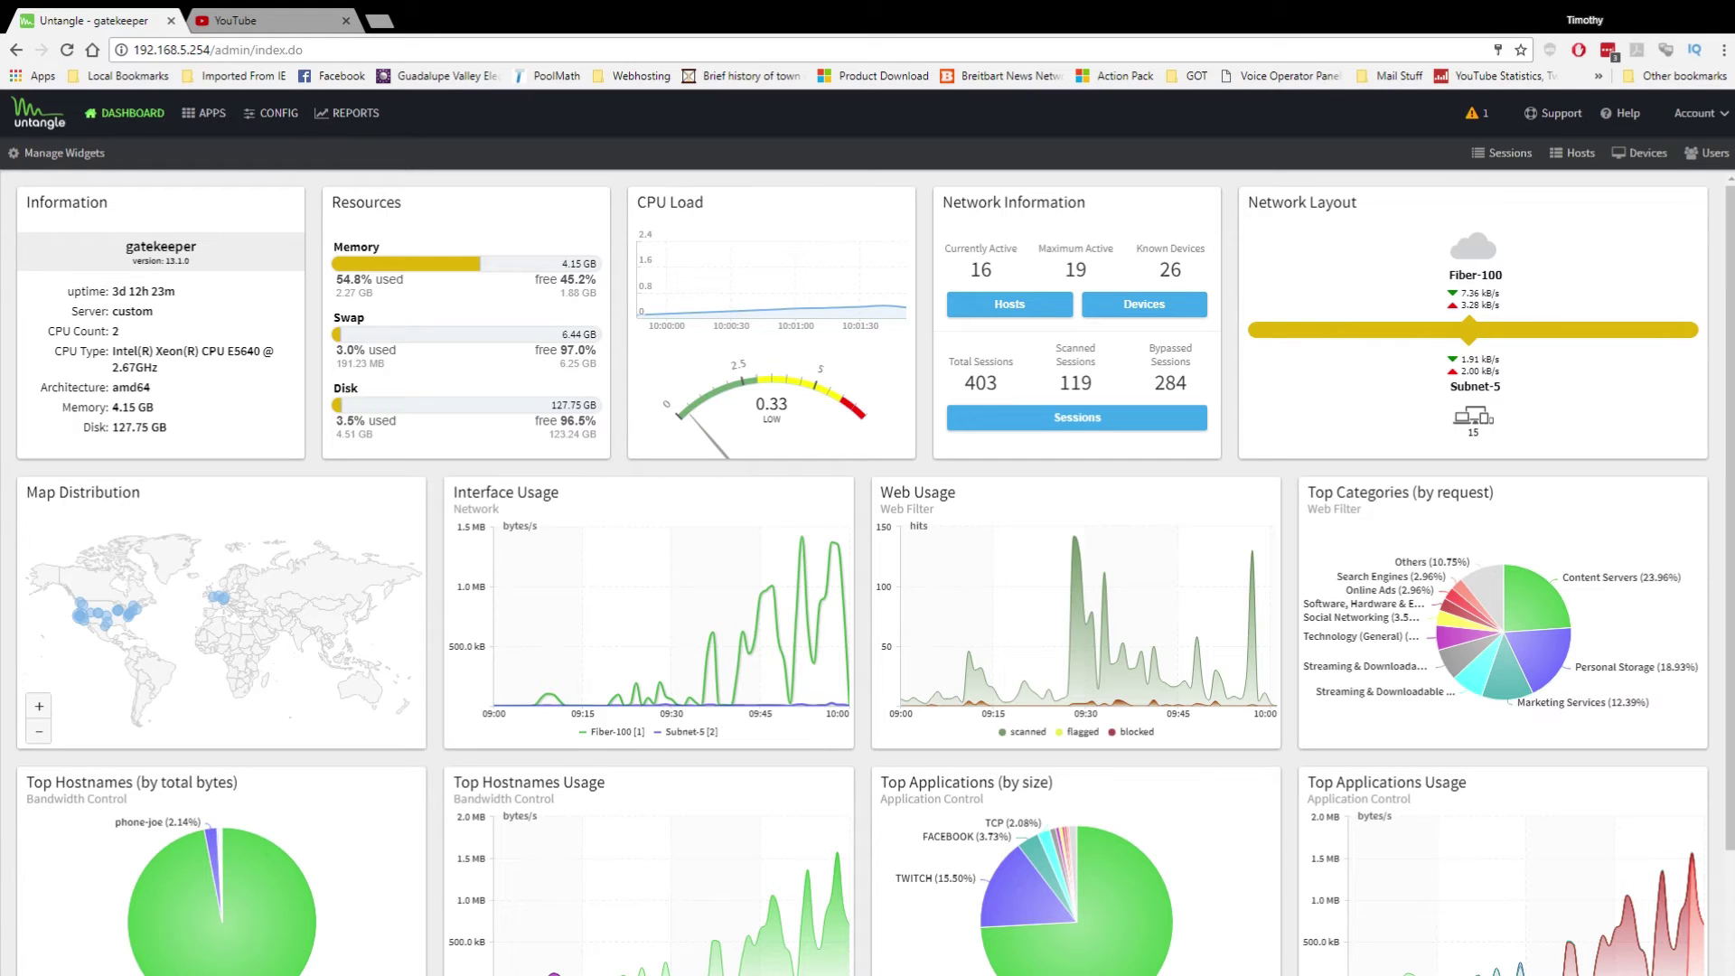
In Untangle, view the installed apps and the apps available to install in the Default Policy, then return to the installed apps
click(212, 118)
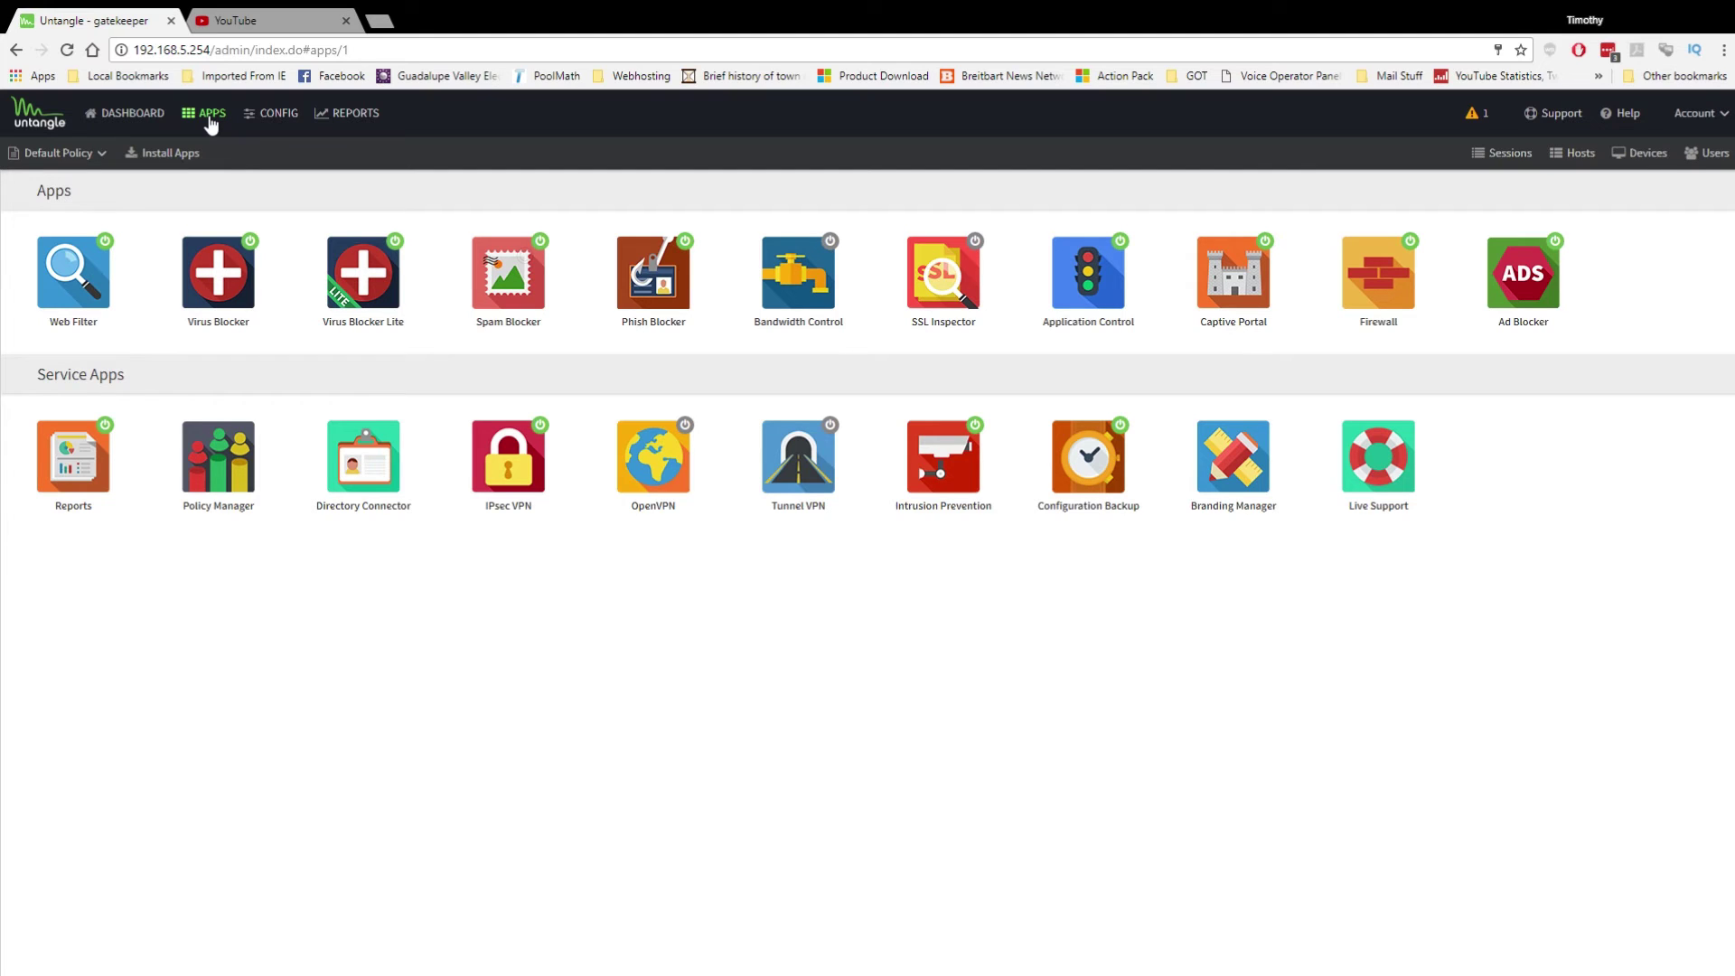
click(171, 156)
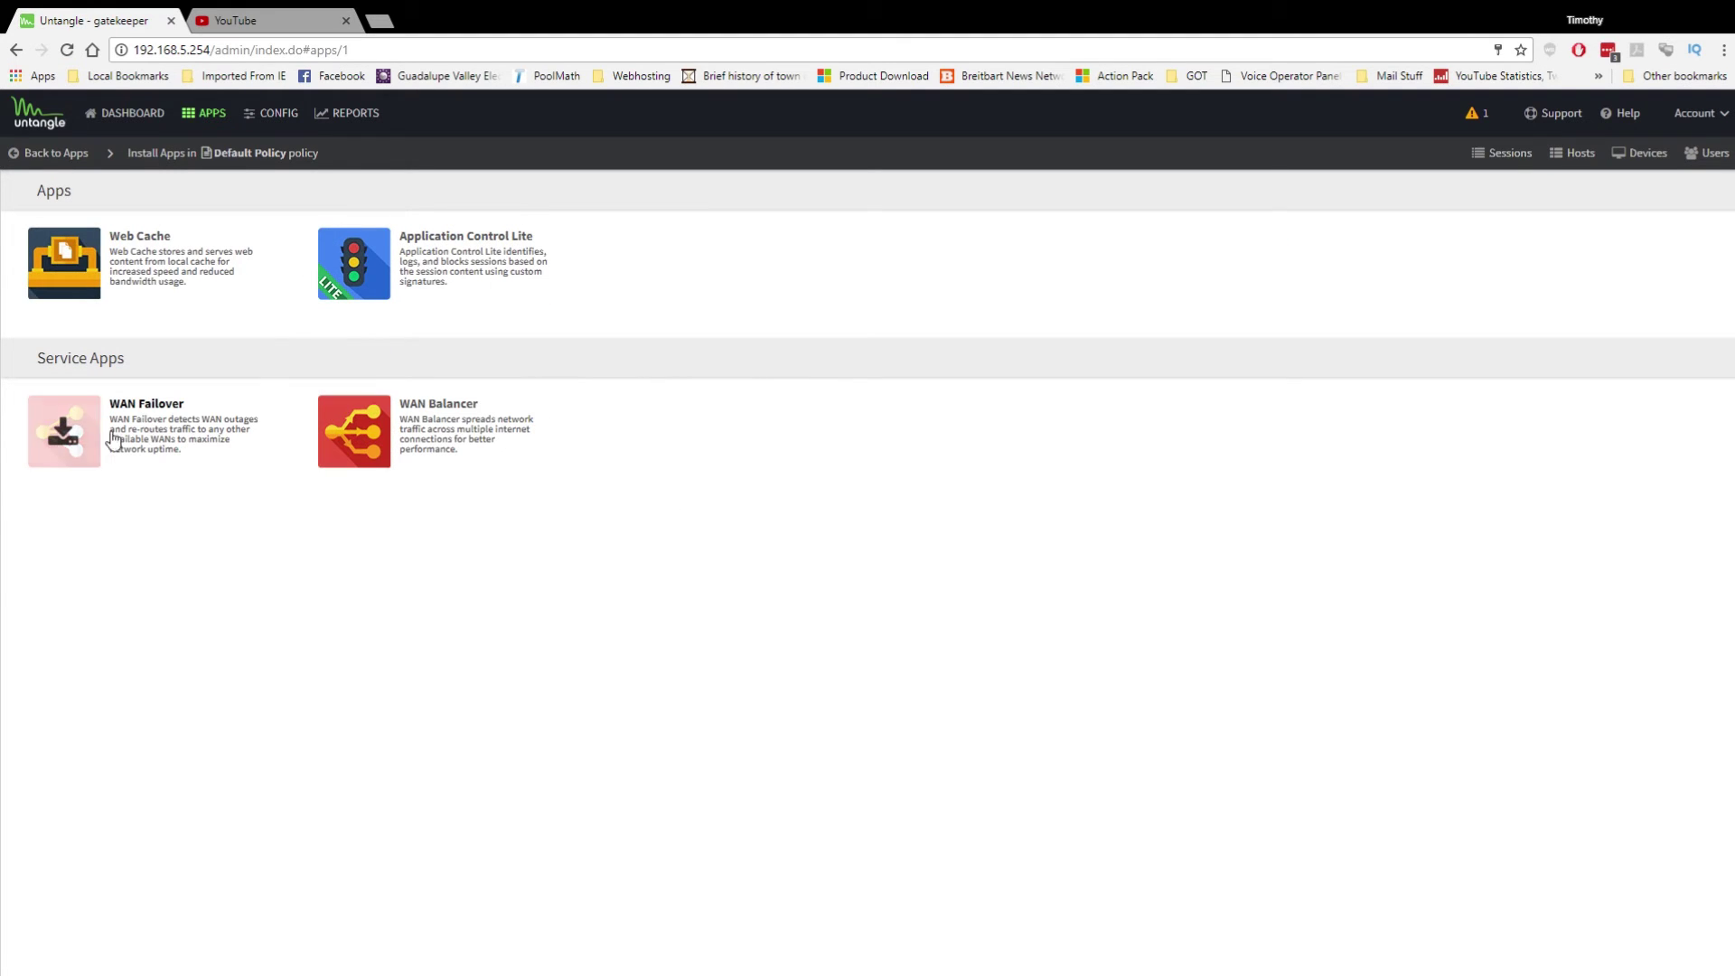
click(77, 155)
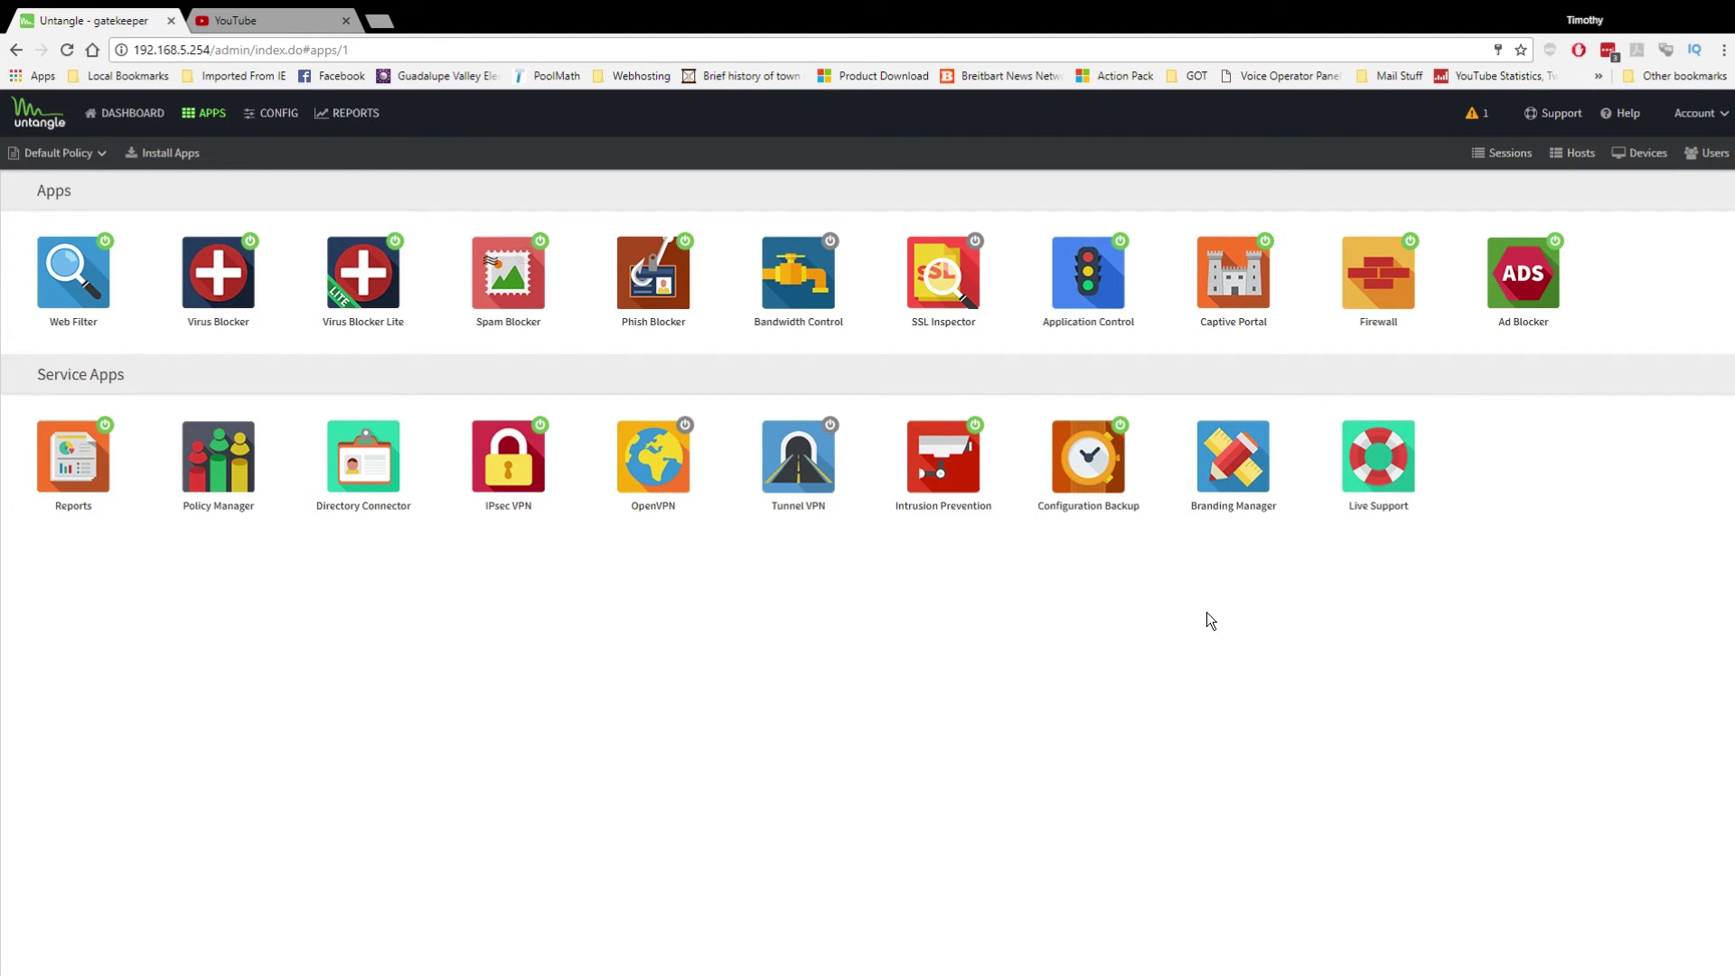
Open the Web Filter app and examine its list of blocked and flagged site categories
click(59, 293)
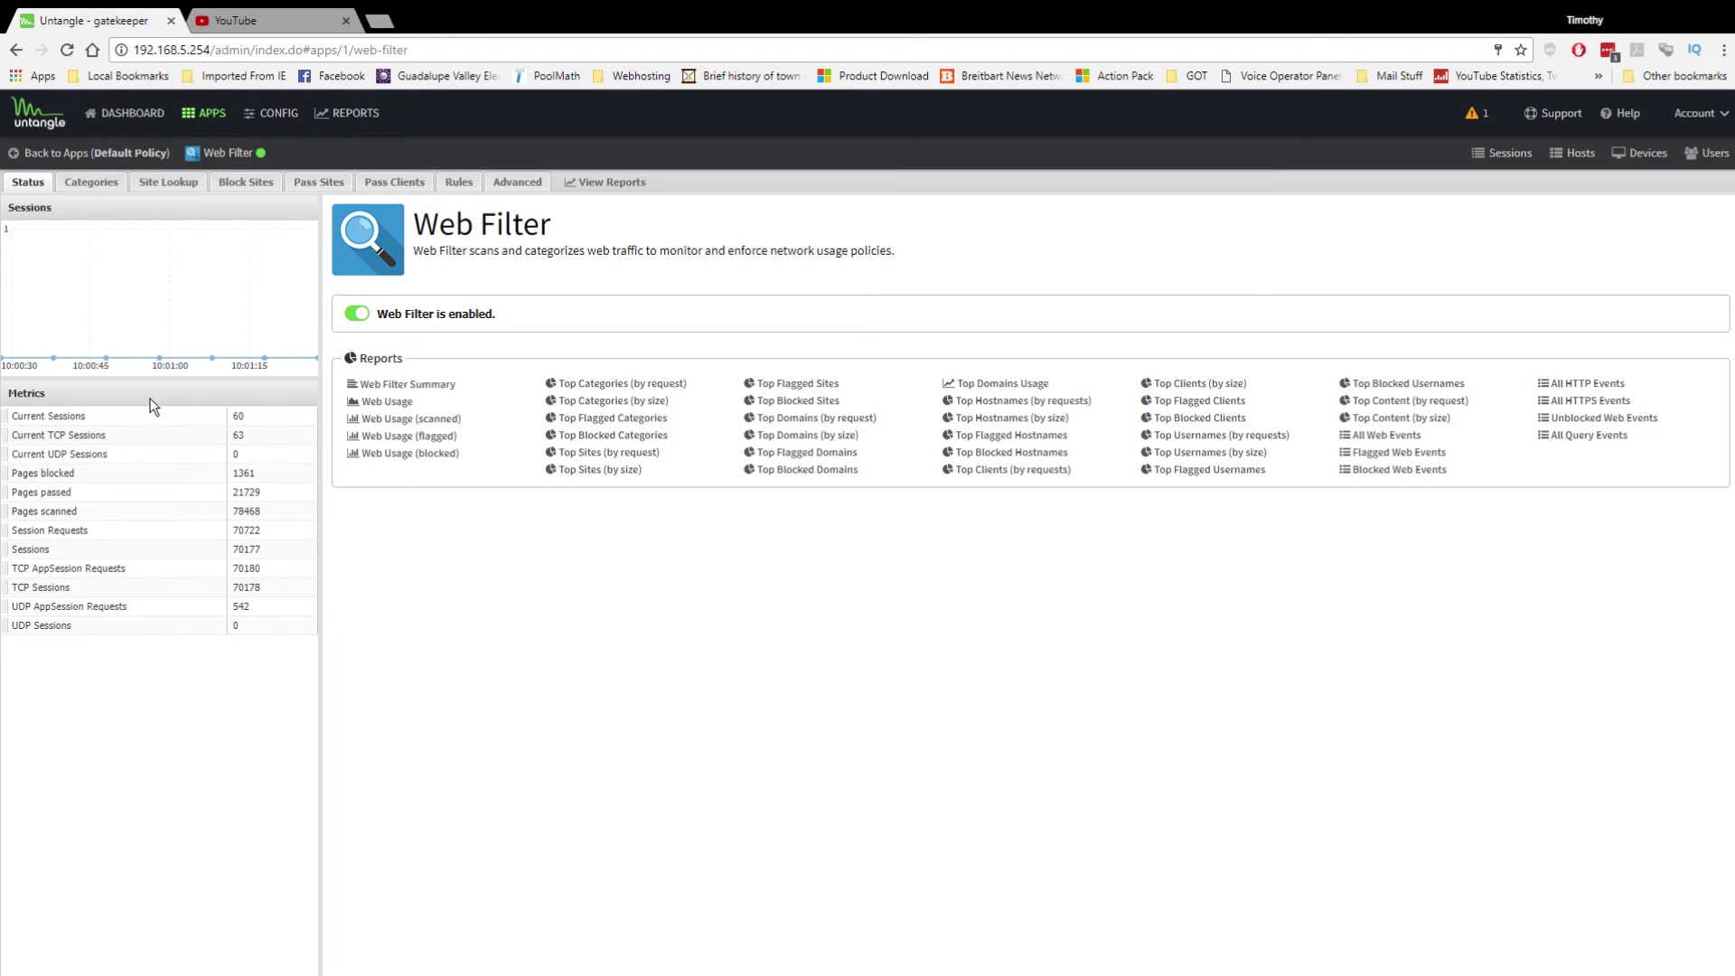
click(91, 182)
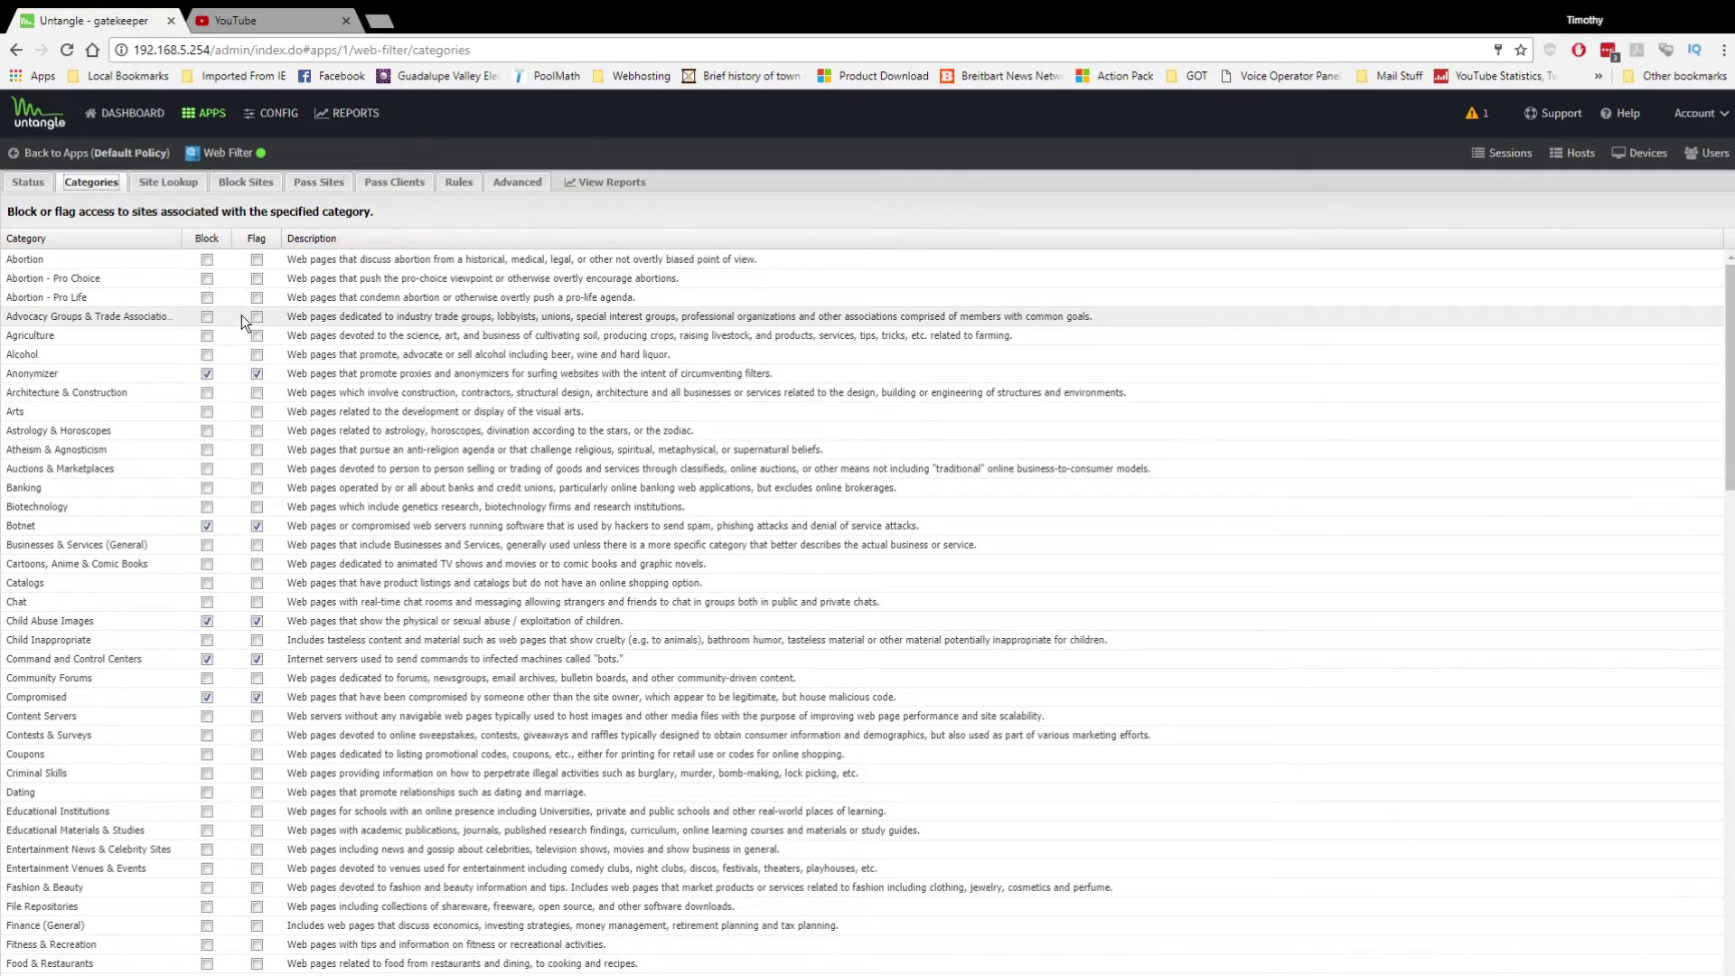
scroll(90, 465, down, 15)
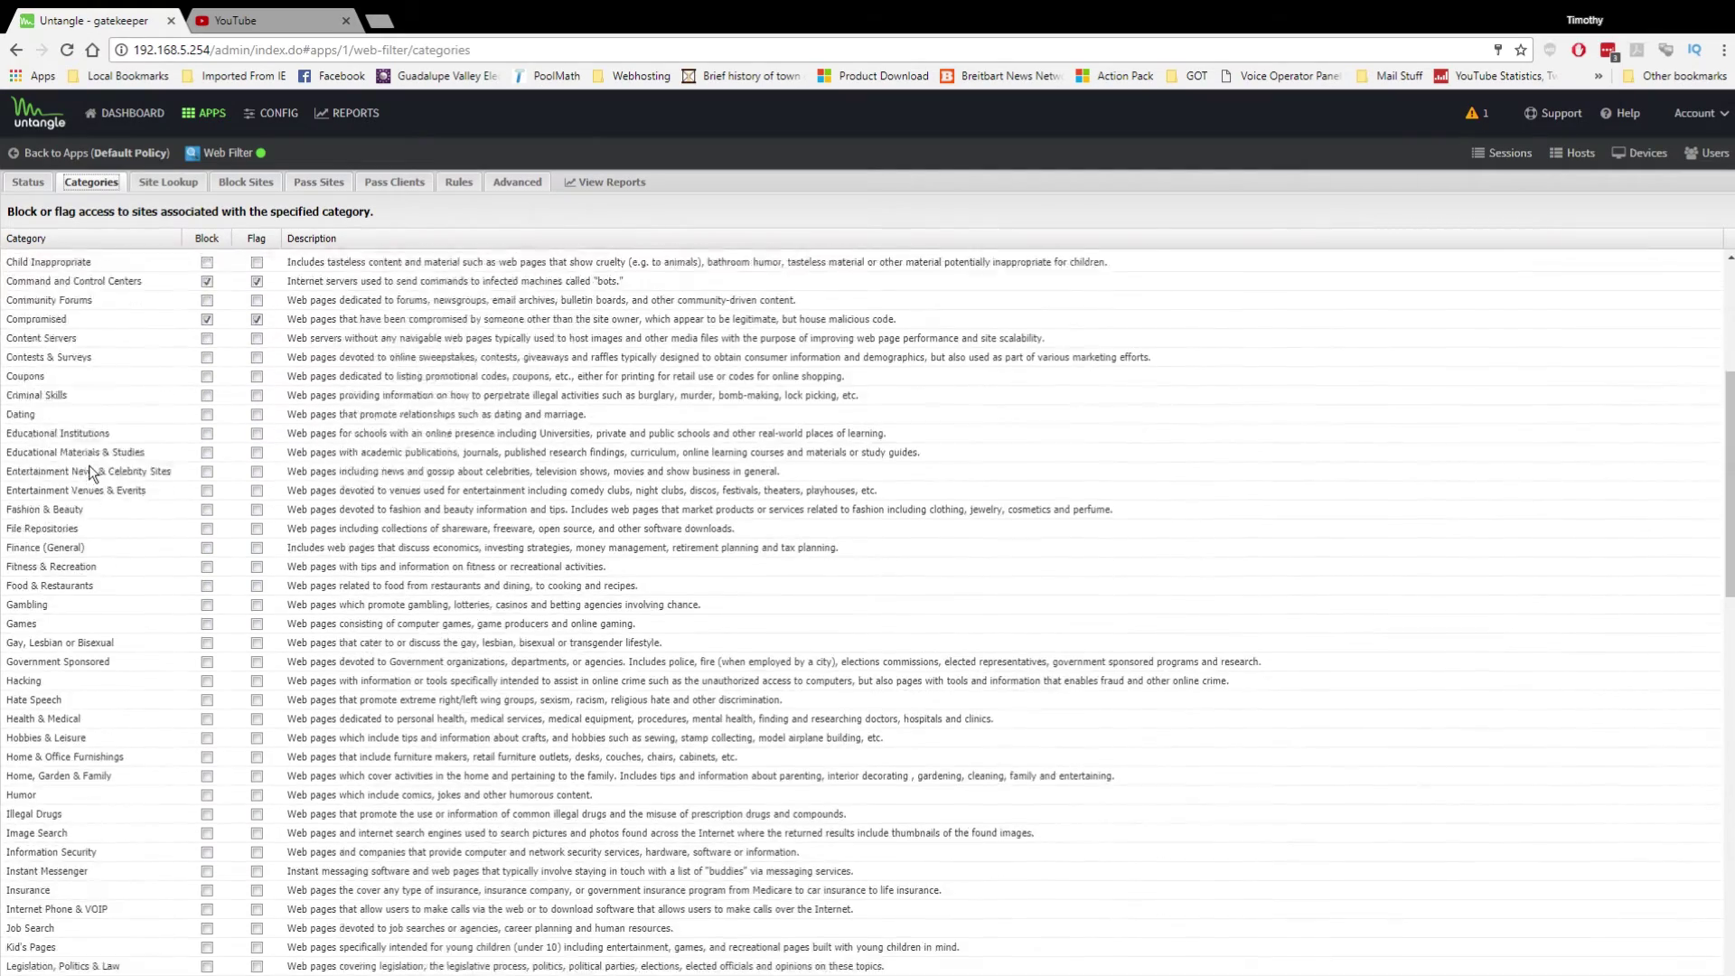
scroll(93, 474, down, 8)
scroll(93, 473, up, 9)
scroll(90, 470, up, 13)
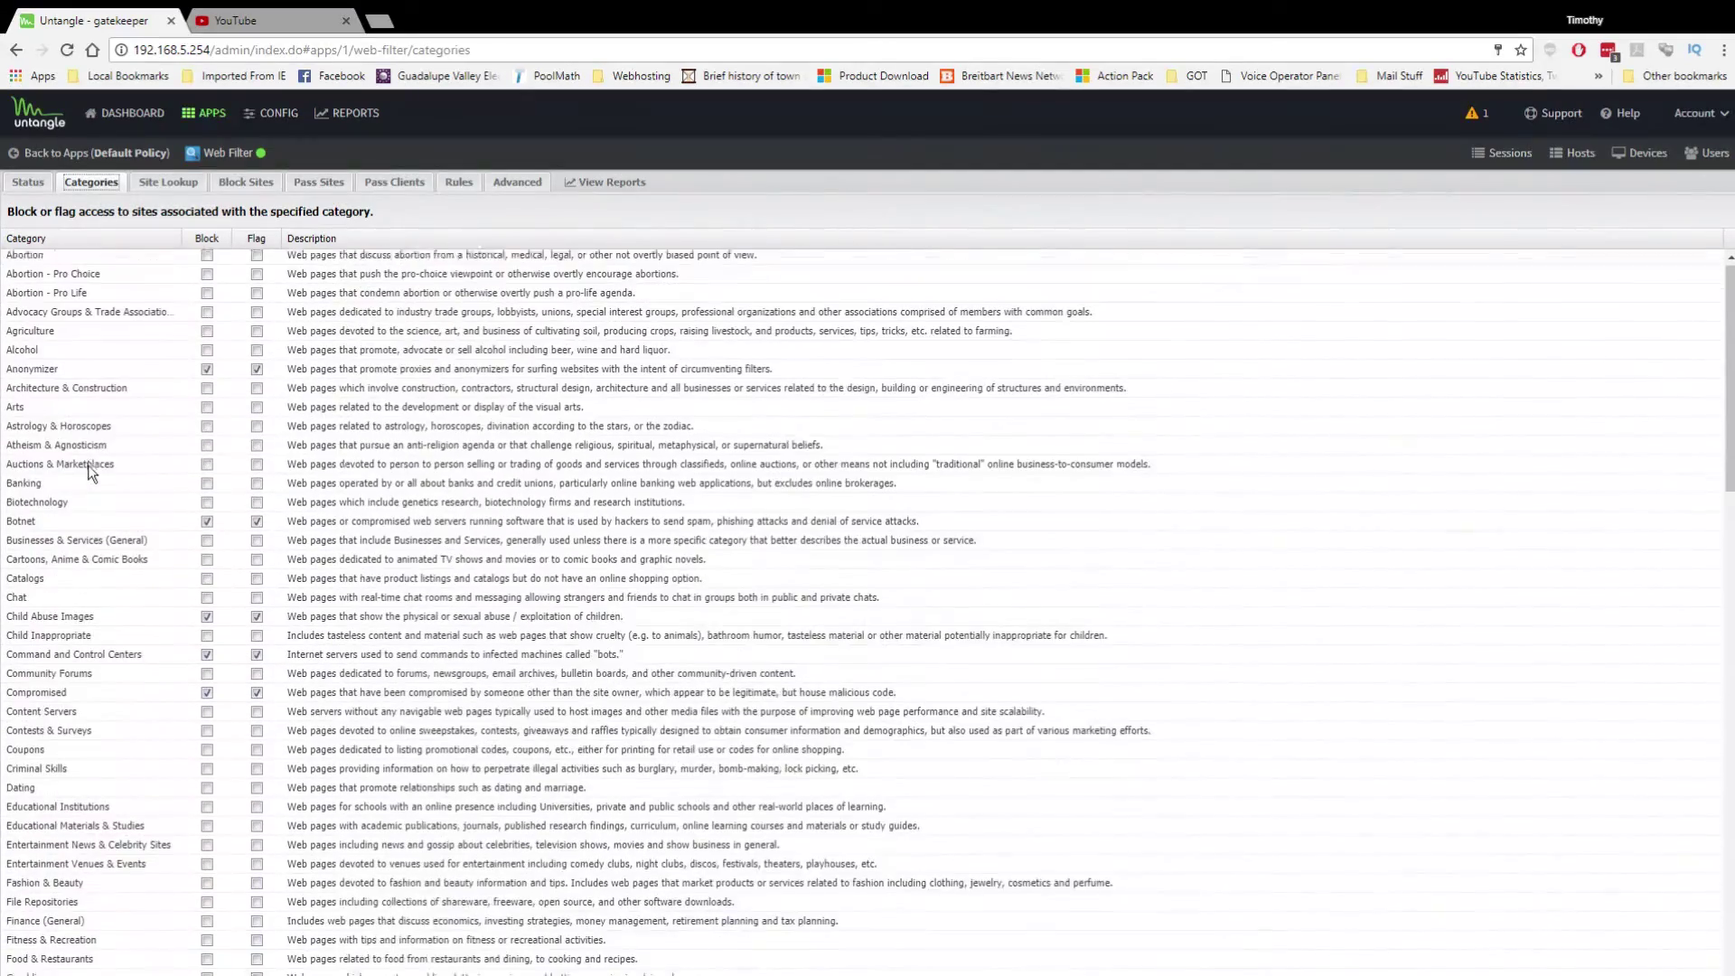
View the Web Filter's site lookup, block sites, pass sites and pass clients settings
click(168, 184)
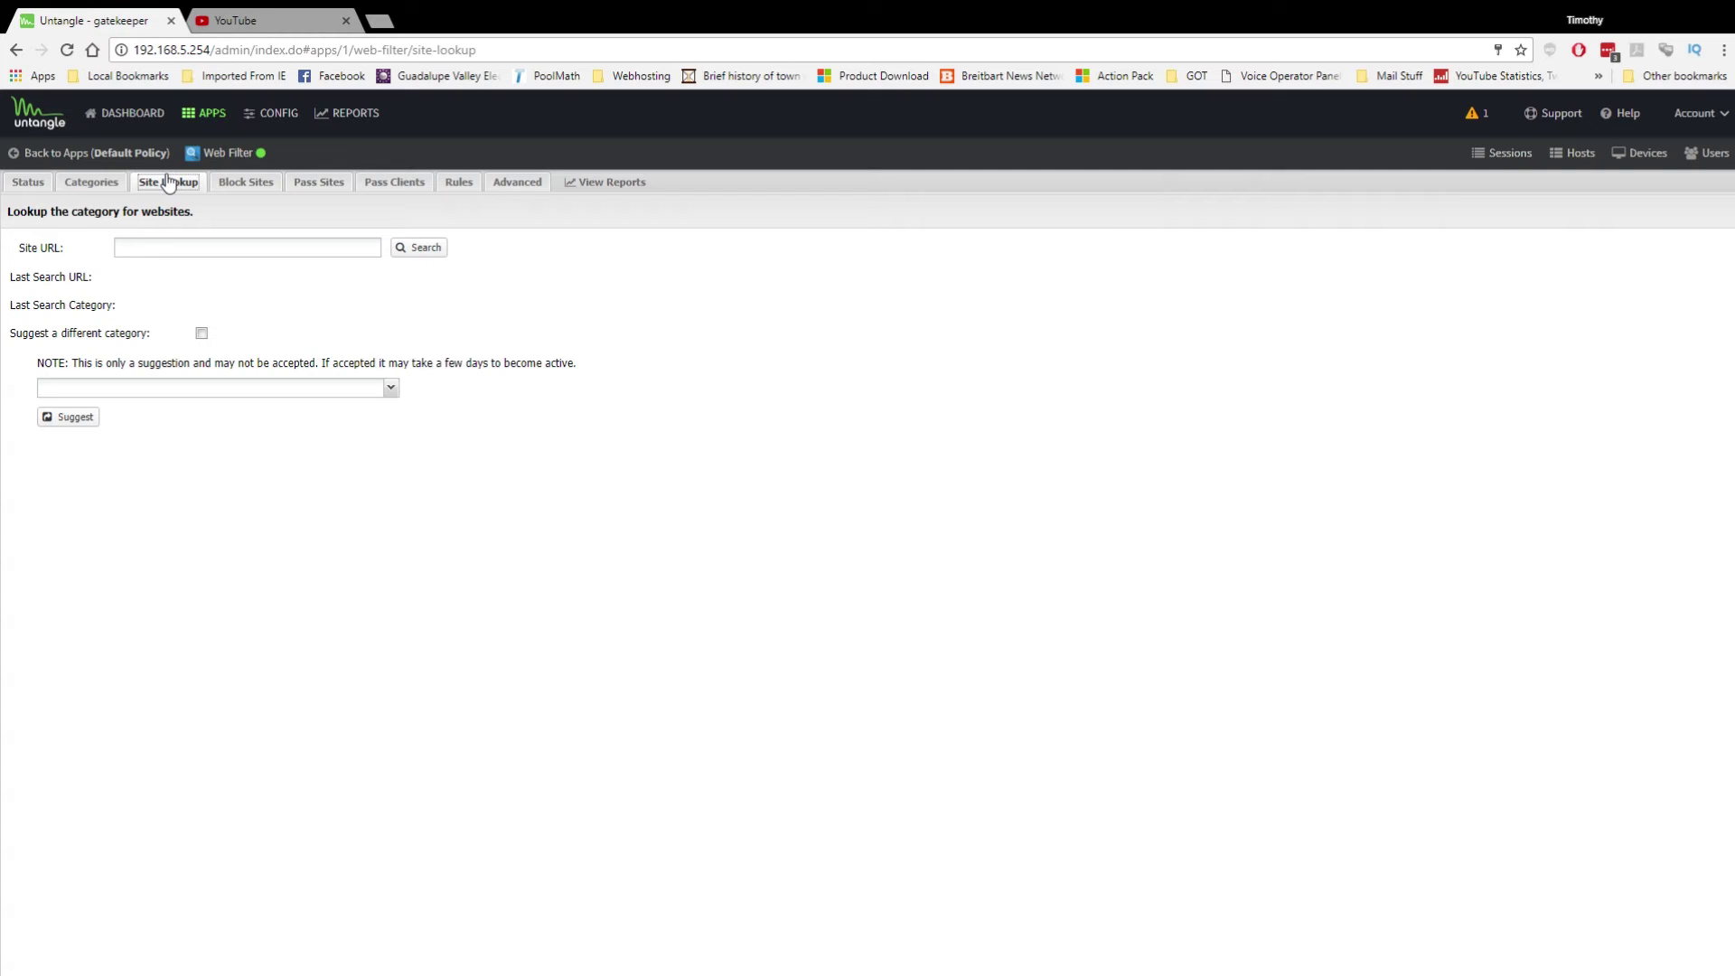
click(254, 187)
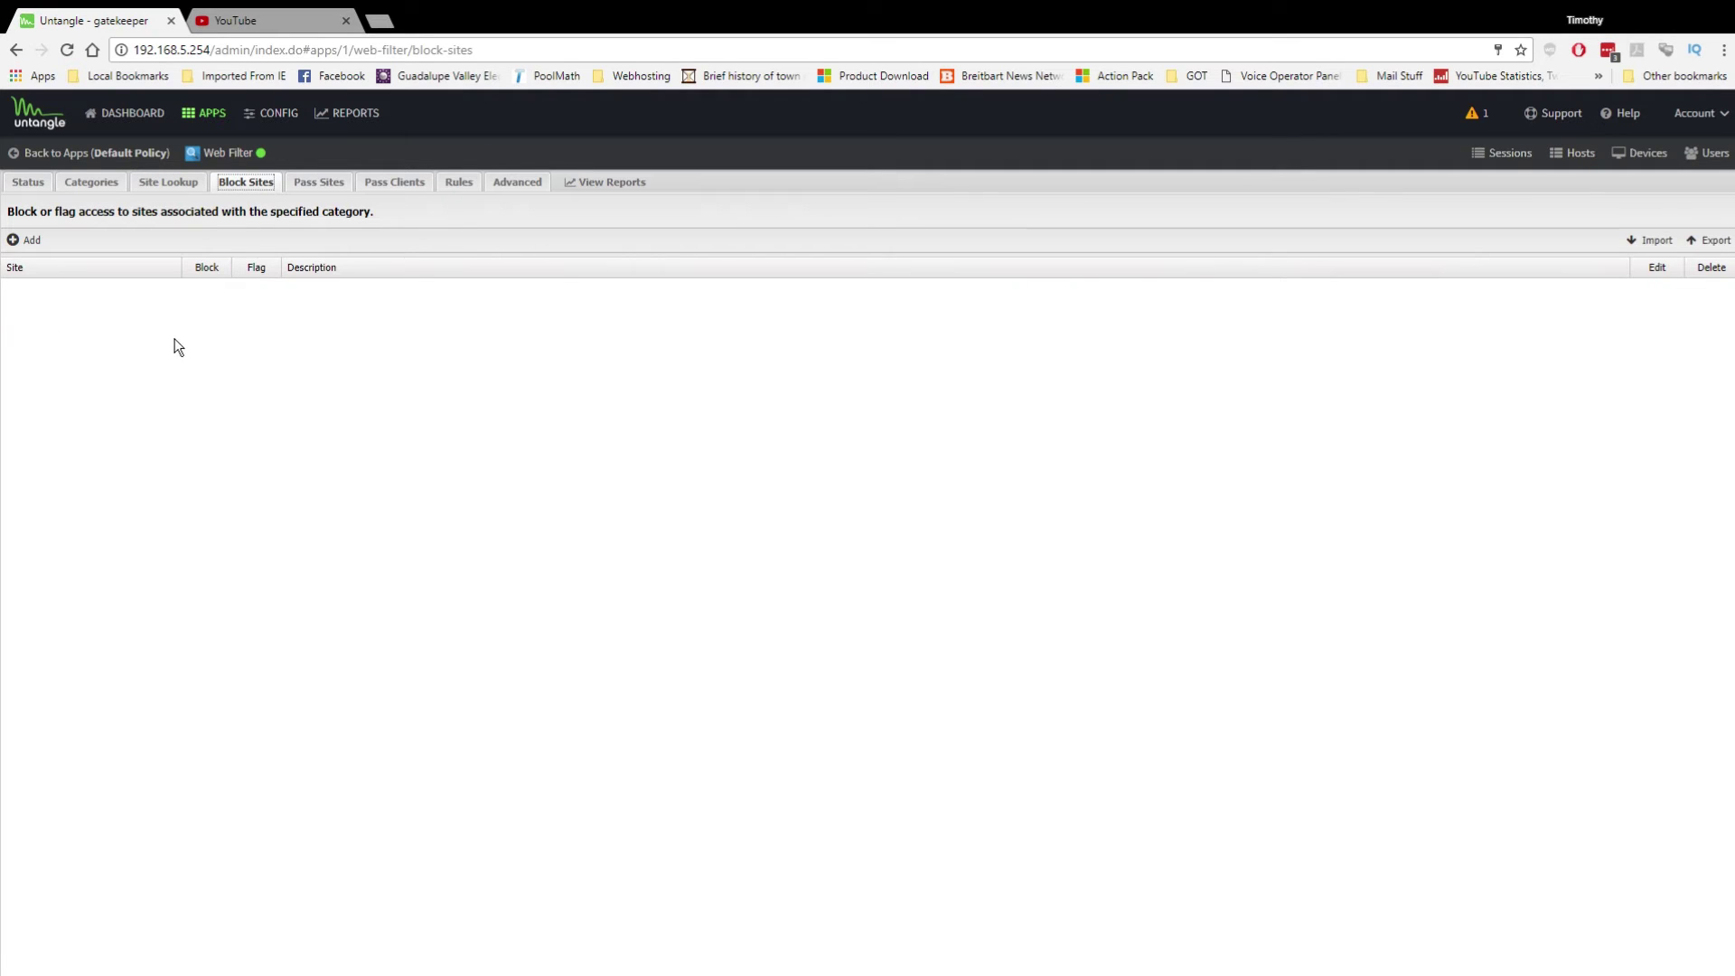
click(312, 187)
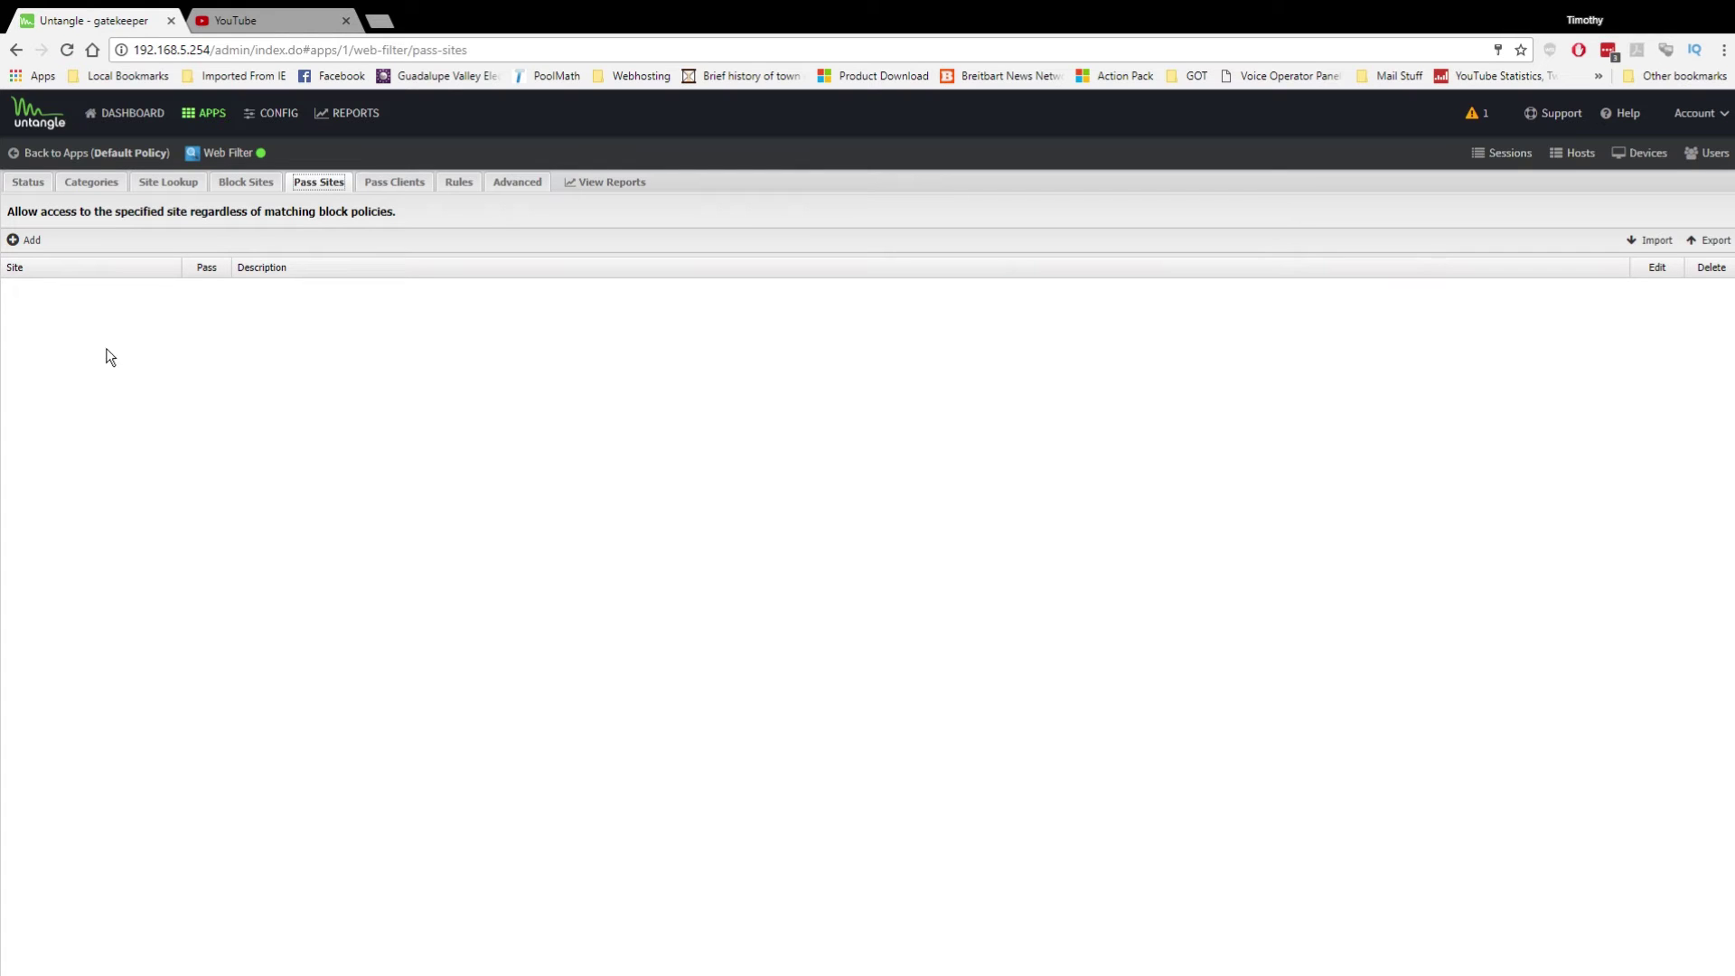
click(388, 188)
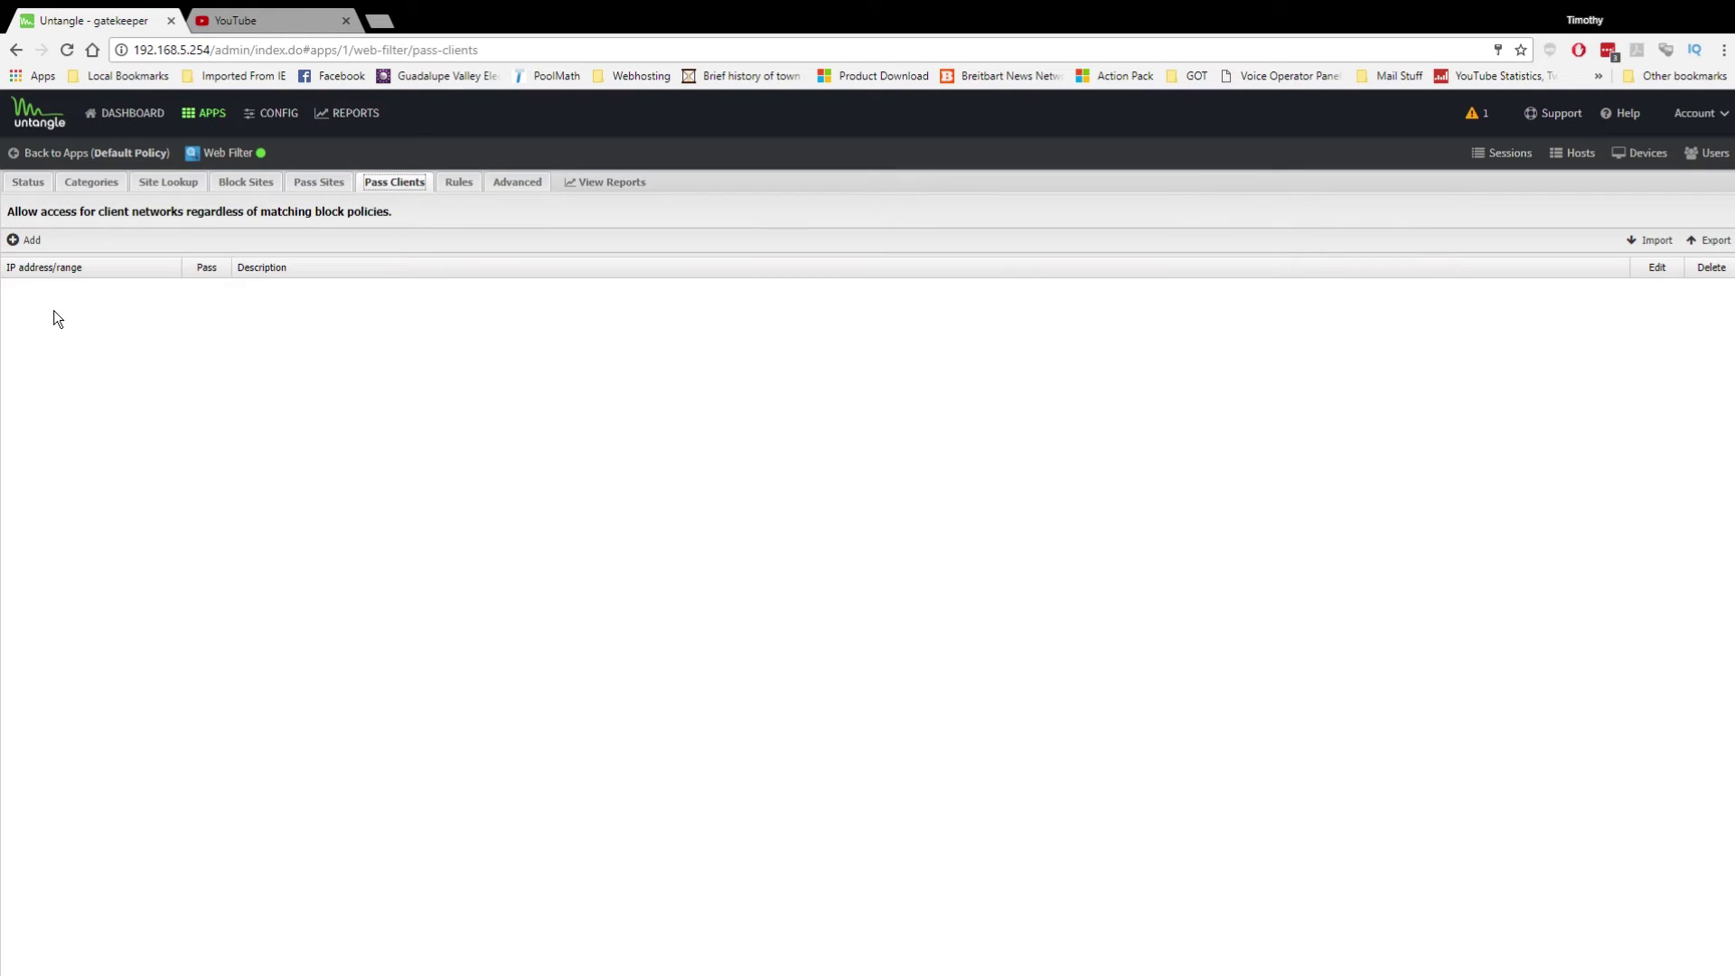
View the Web Filter's rules and advanced options, then return to the installed apps
click(463, 188)
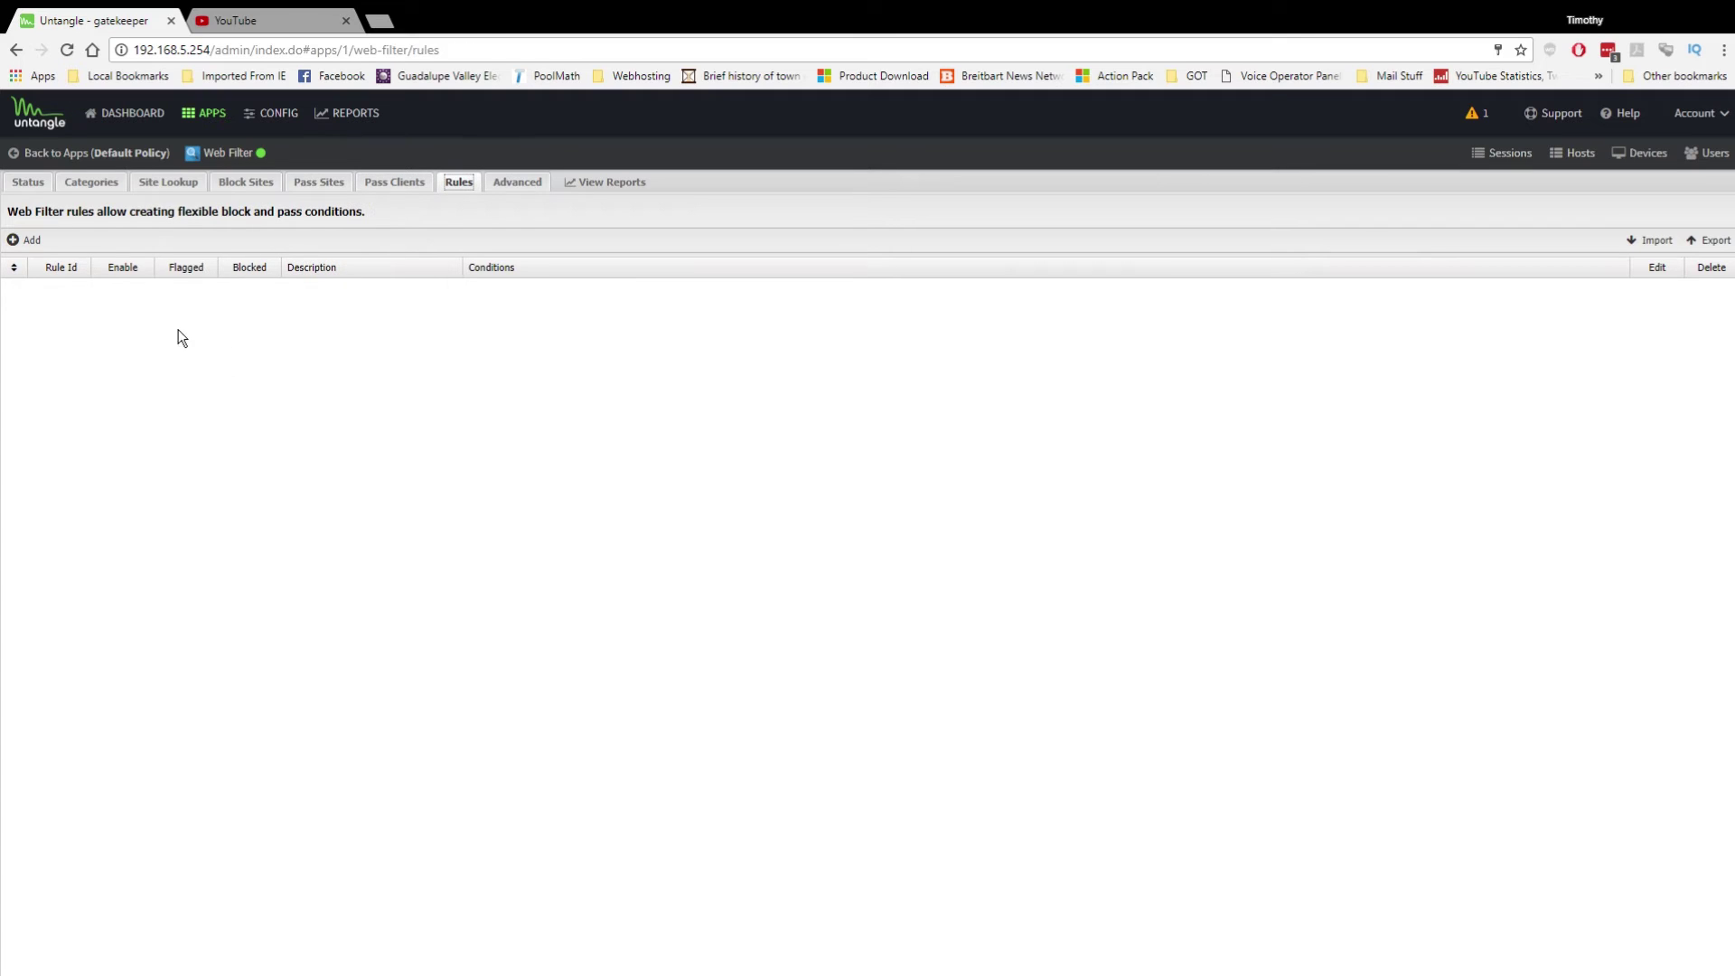
click(517, 185)
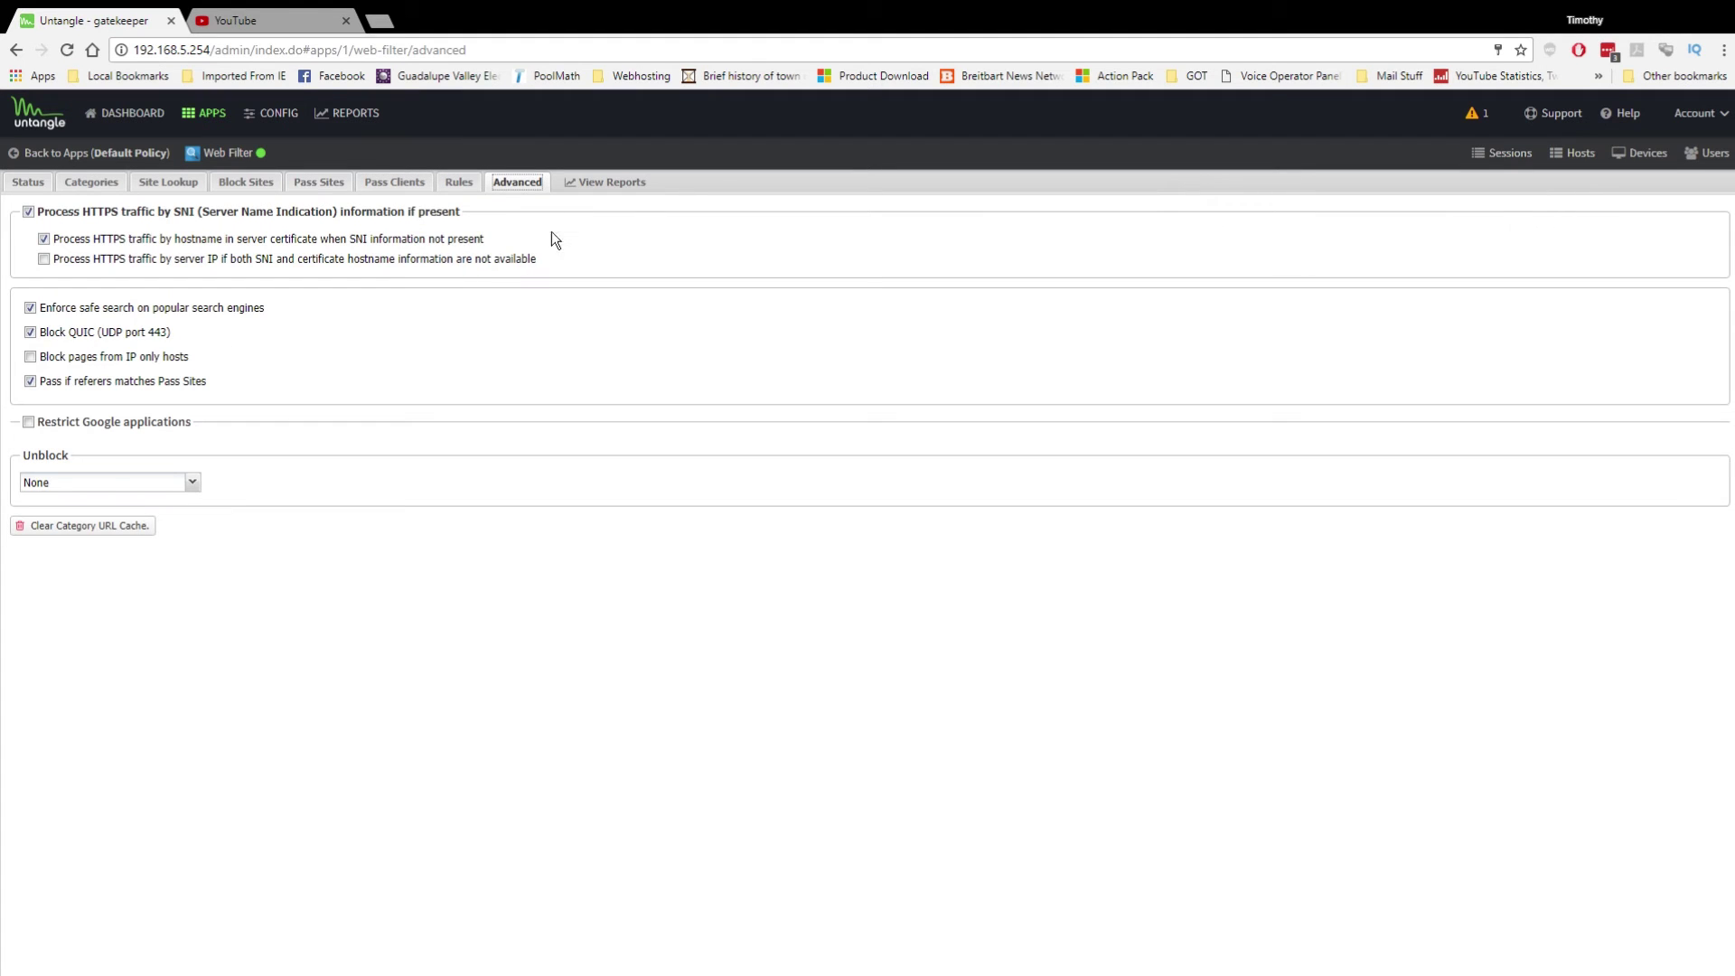
click(102, 159)
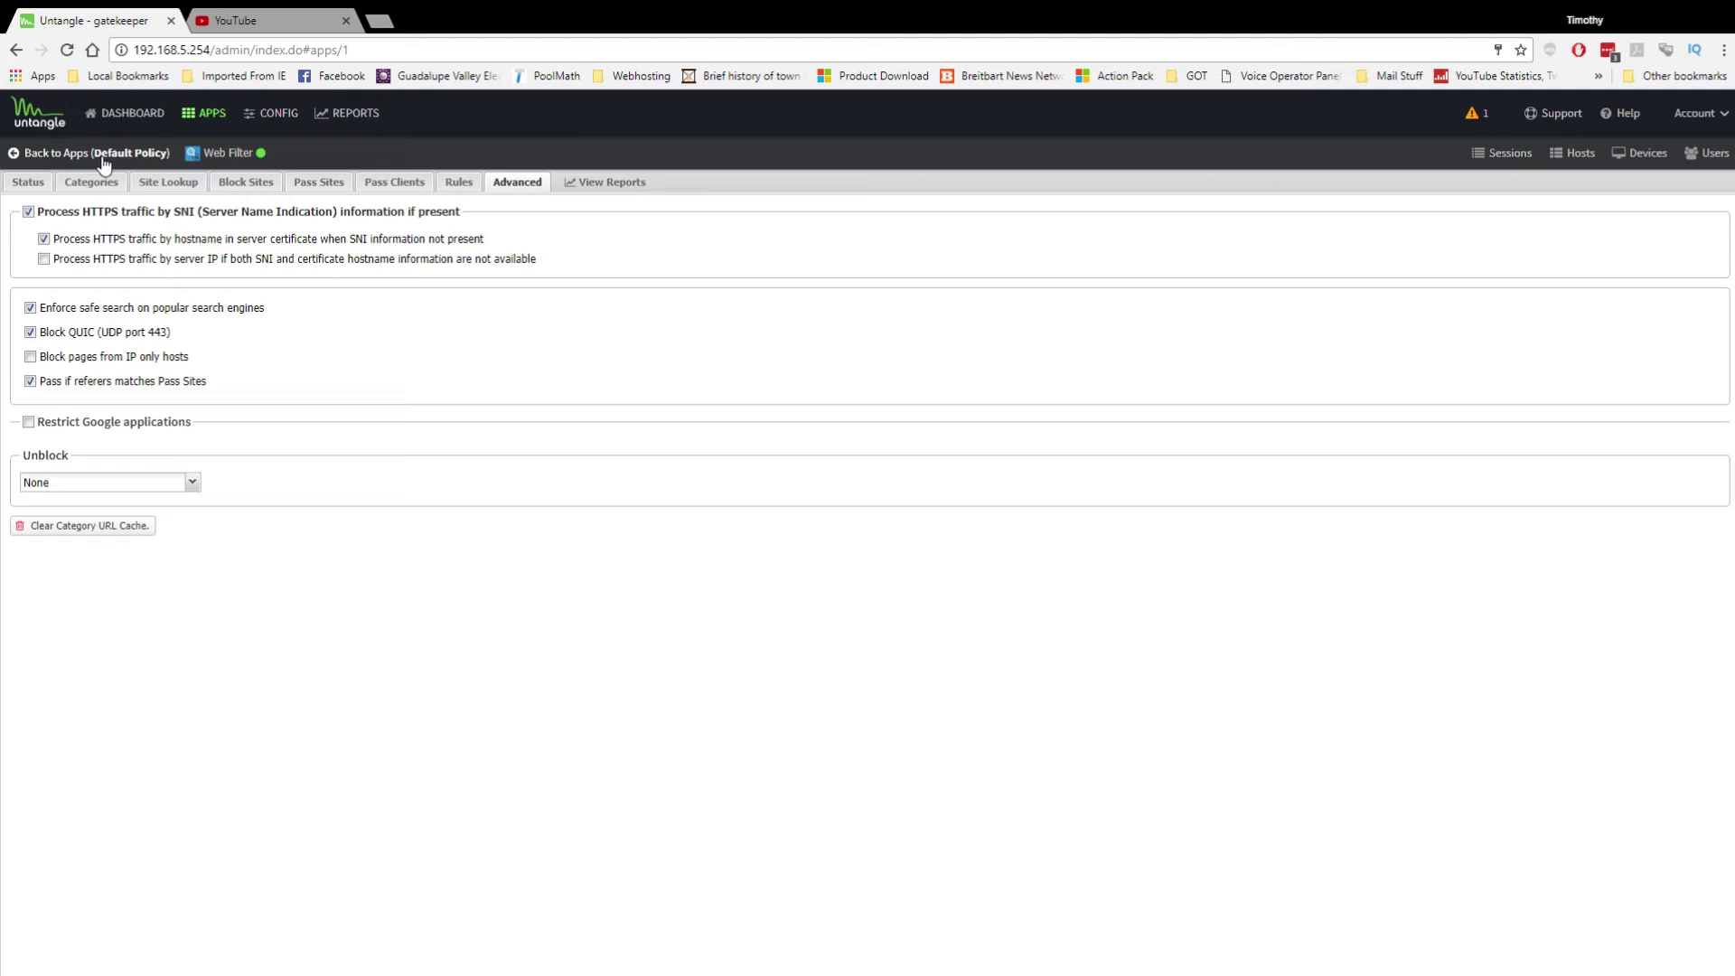
Open Virus Blocker, view its scan options, pass sites, advanced settings and status, then return to the installed apps
click(236, 291)
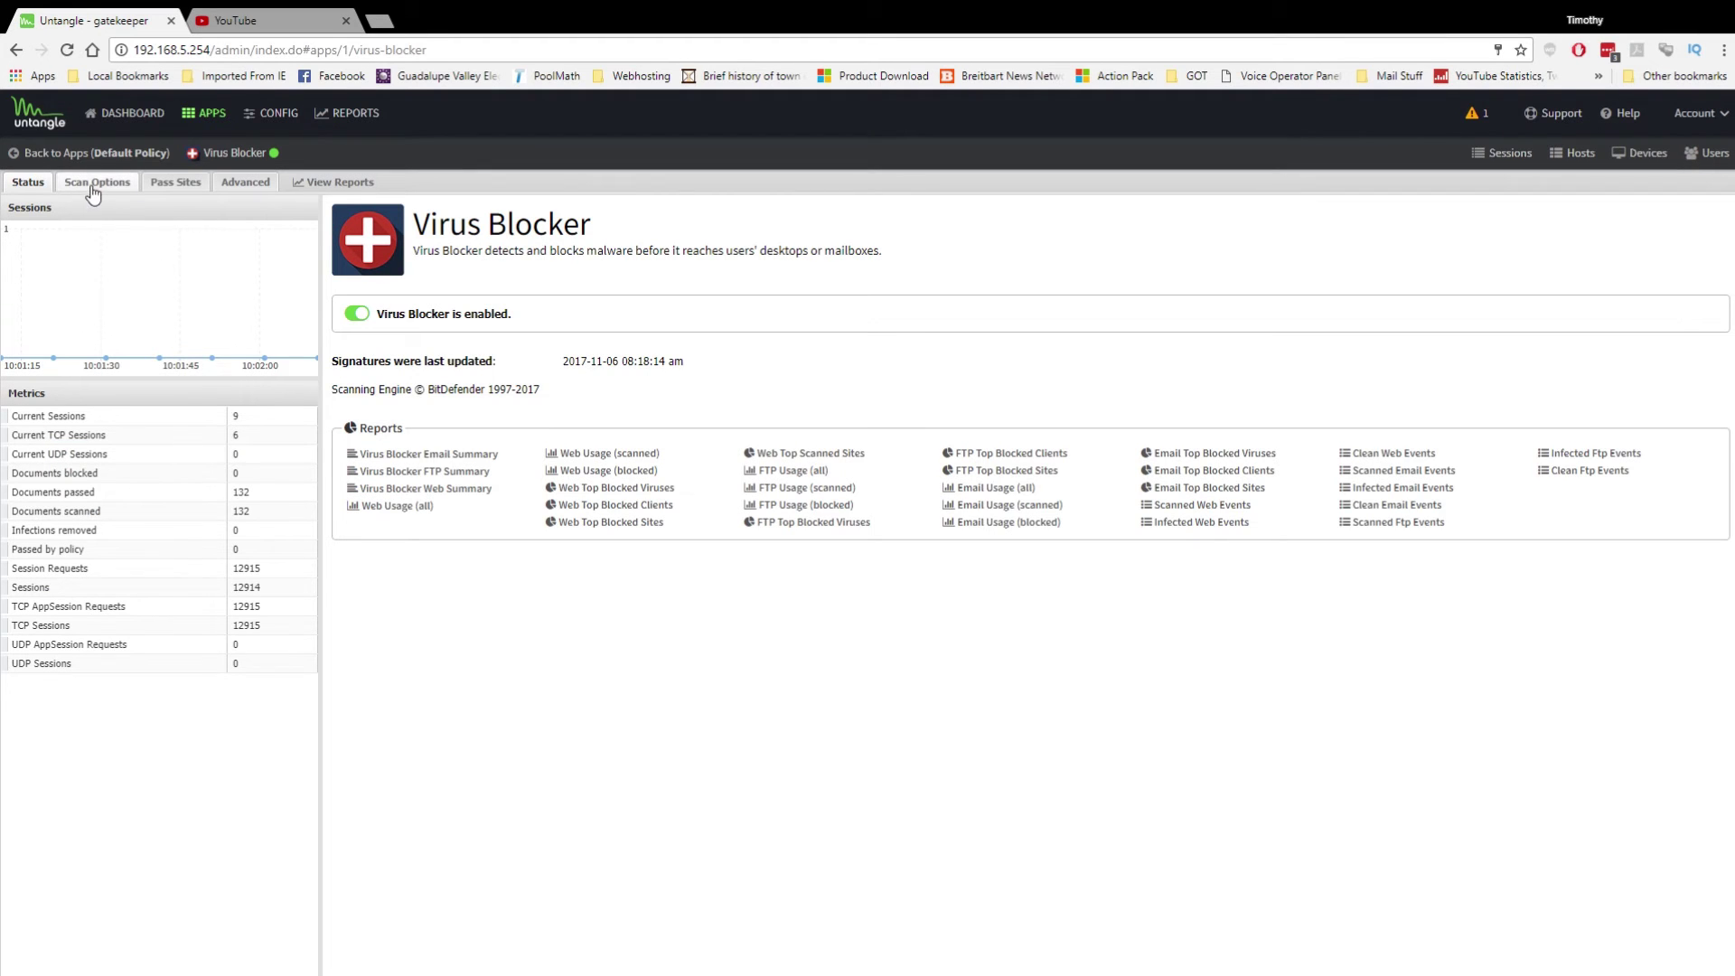
click(93, 184)
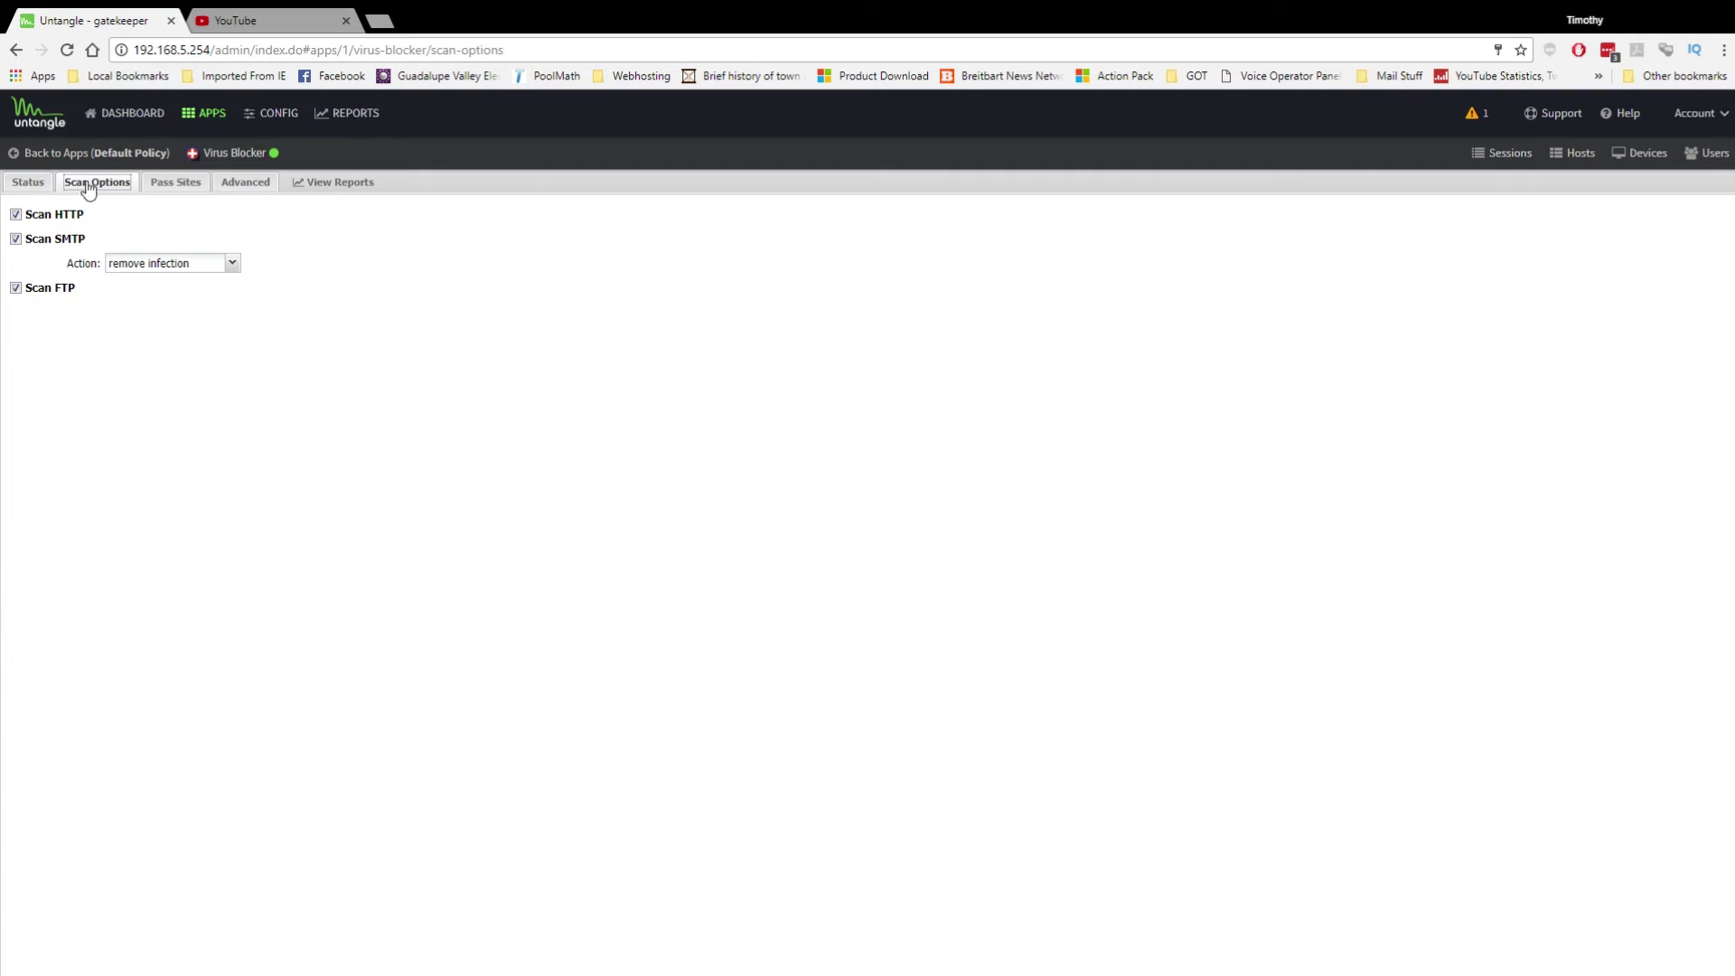
click(187, 189)
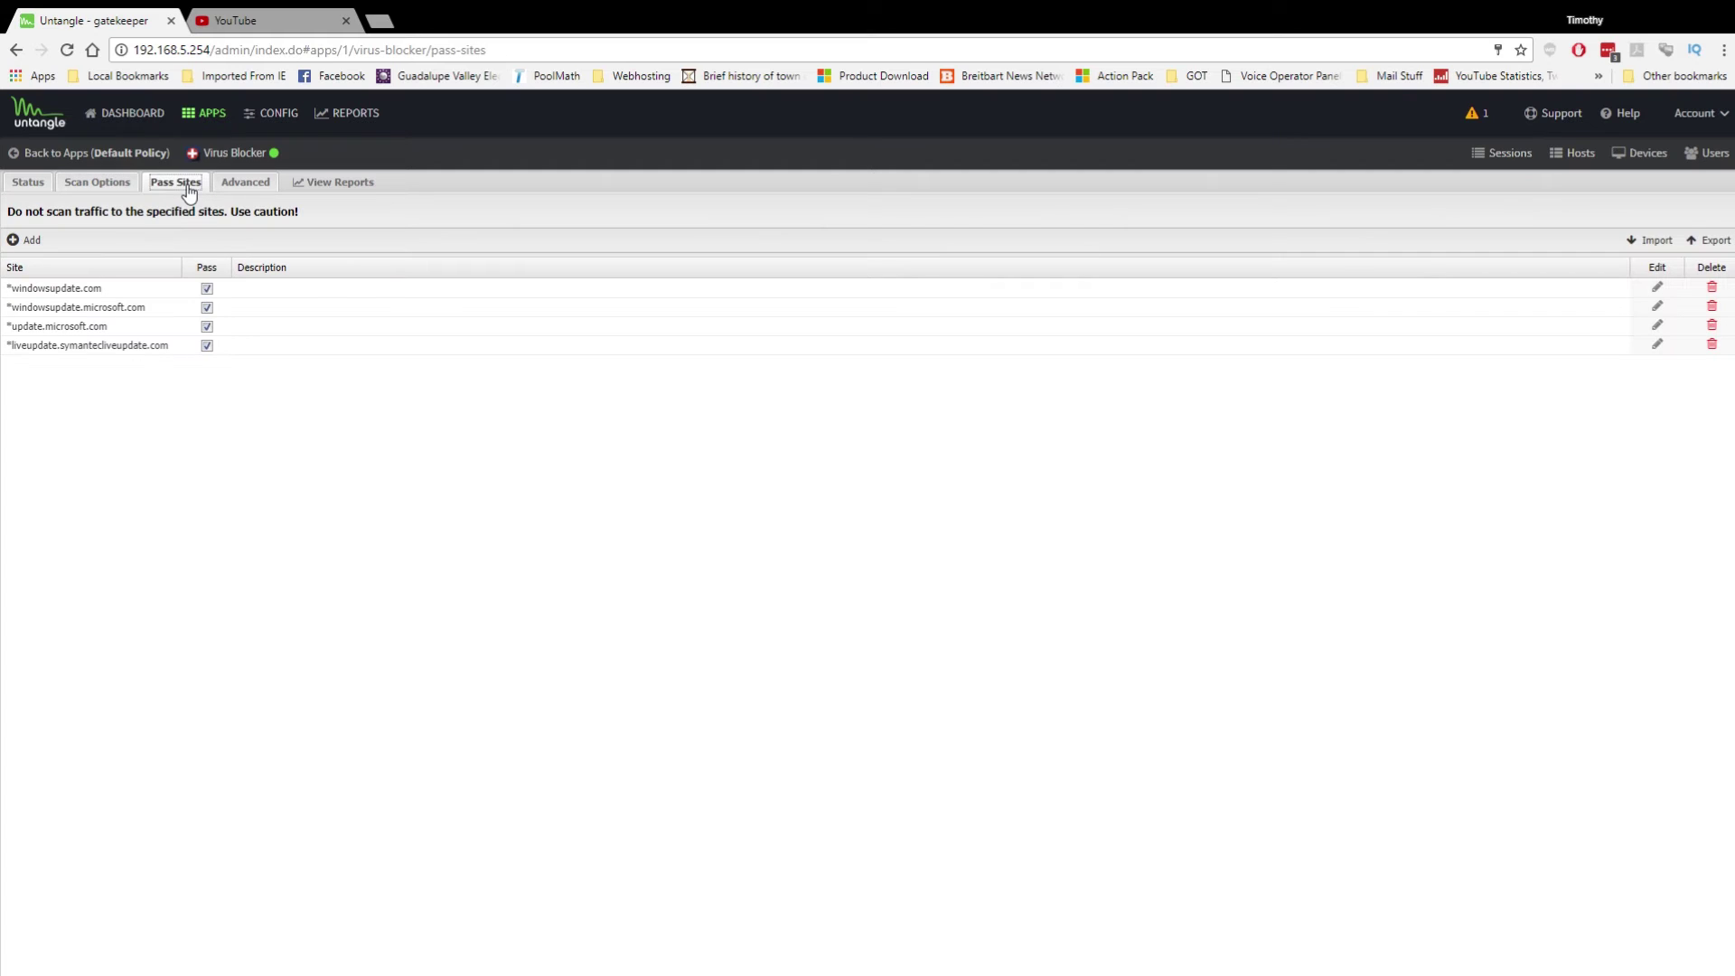
click(239, 184)
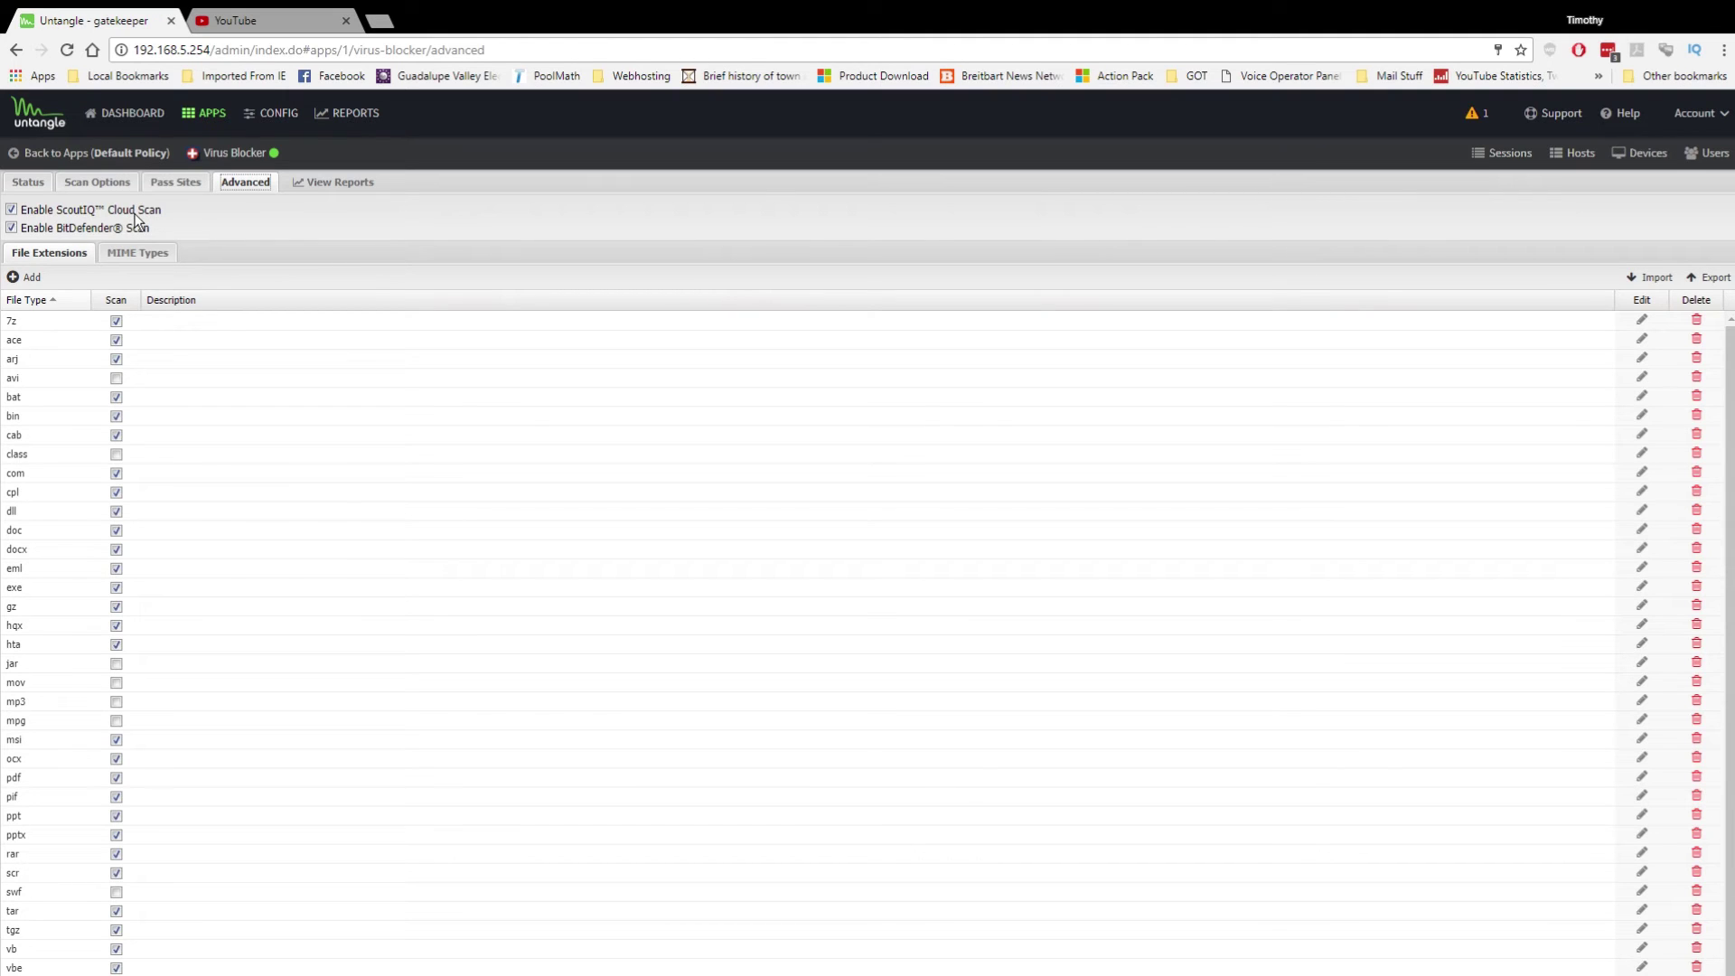
click(28, 184)
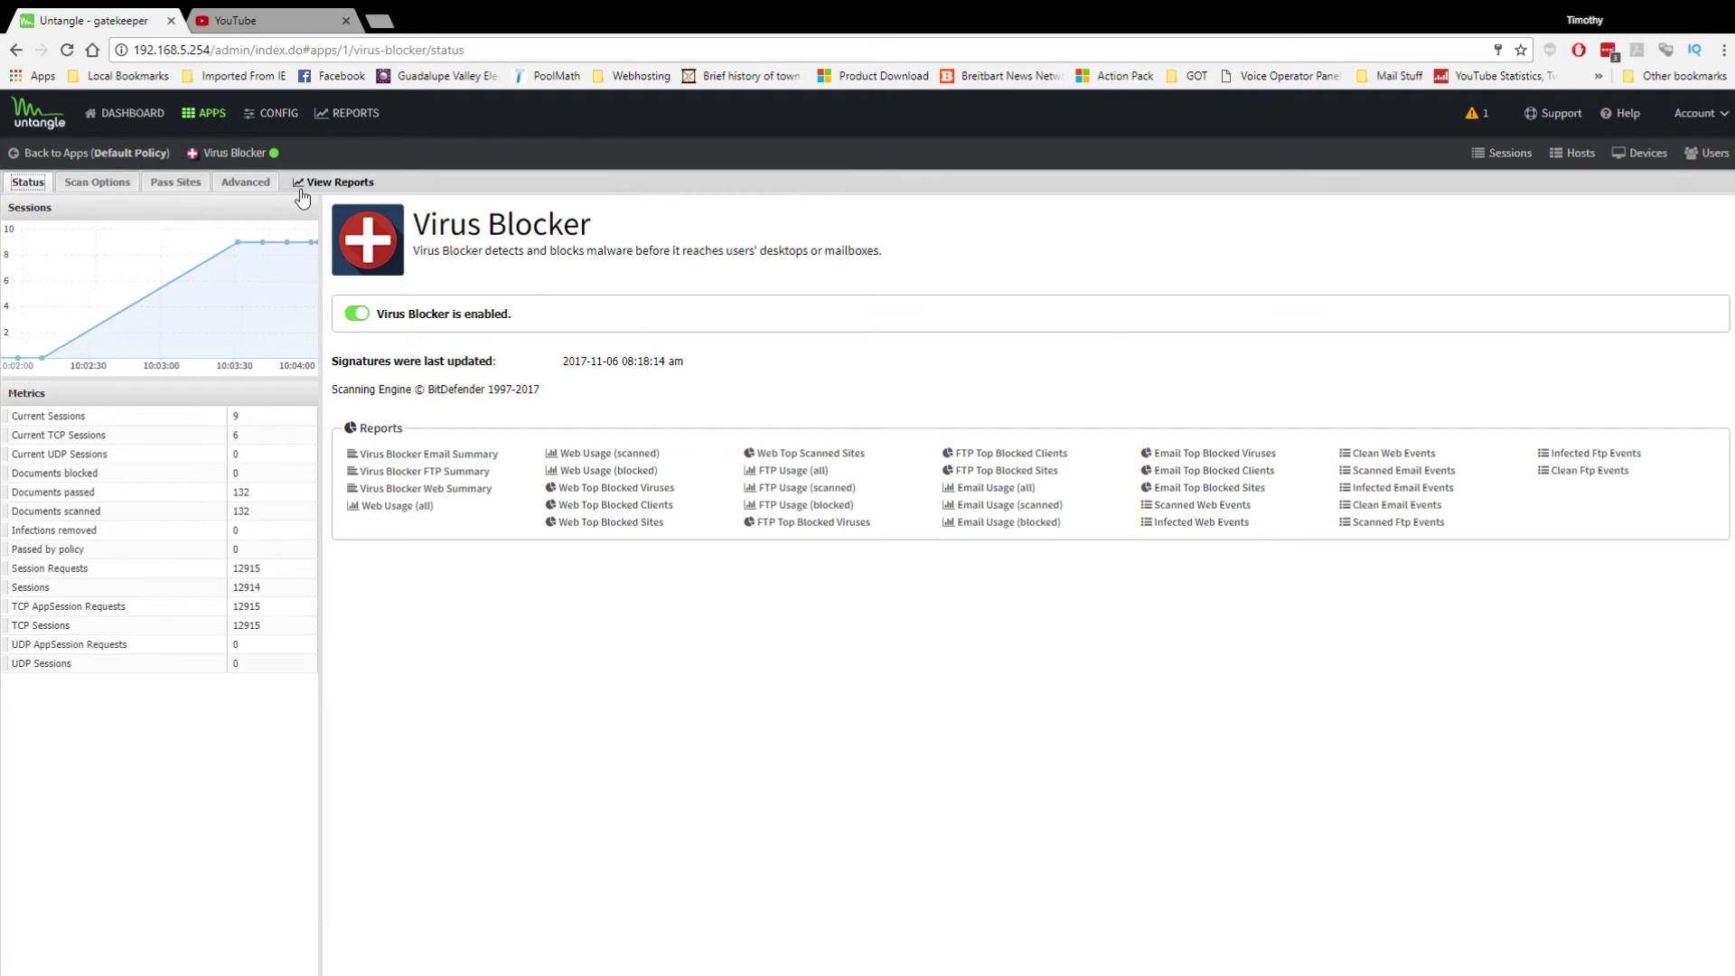
click(117, 156)
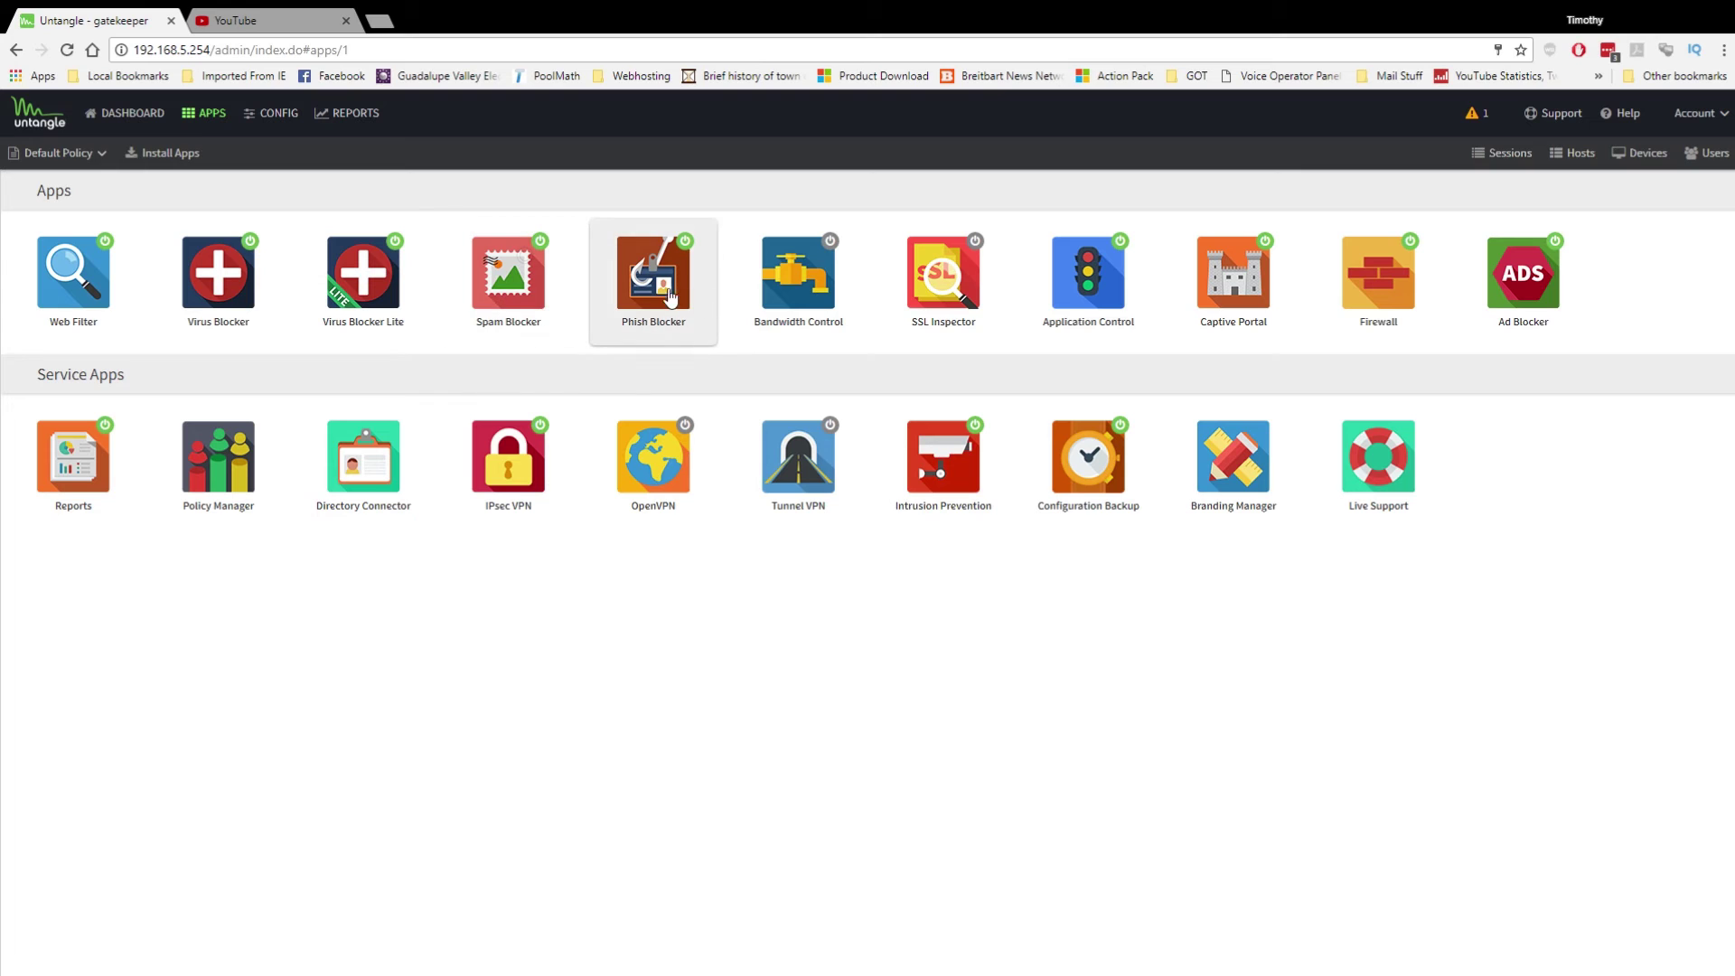
View the Bandwidth Control app's status and configuration, then return to the installed apps
click(797, 311)
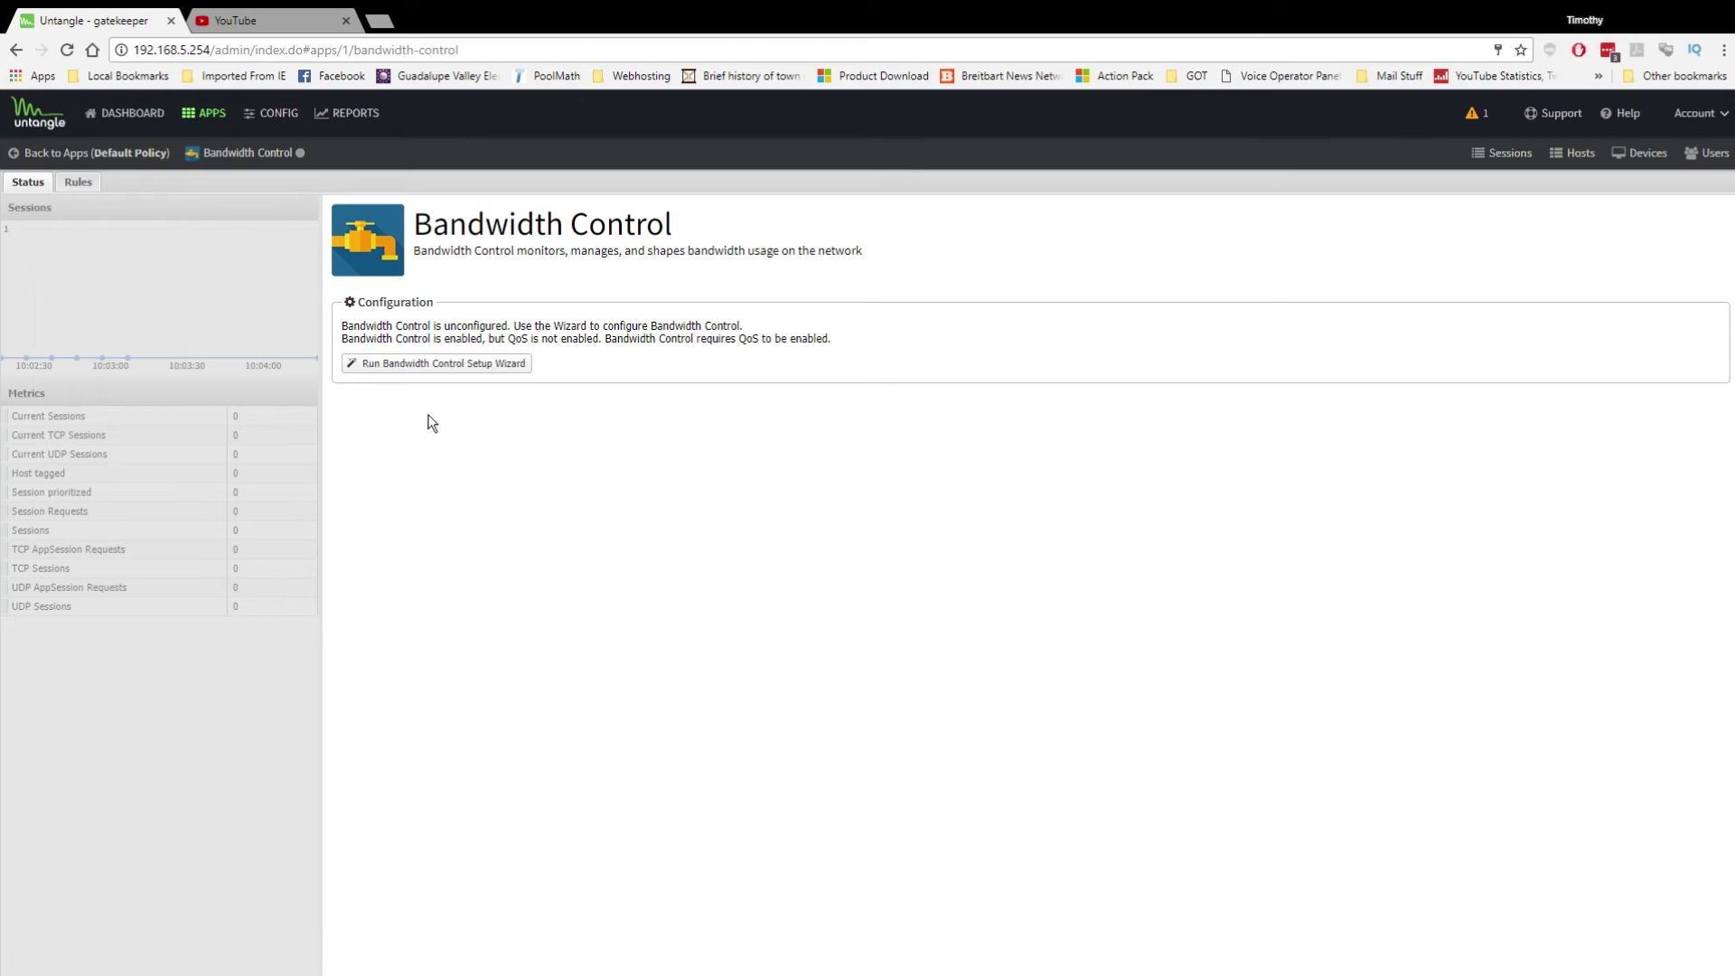
click(83, 155)
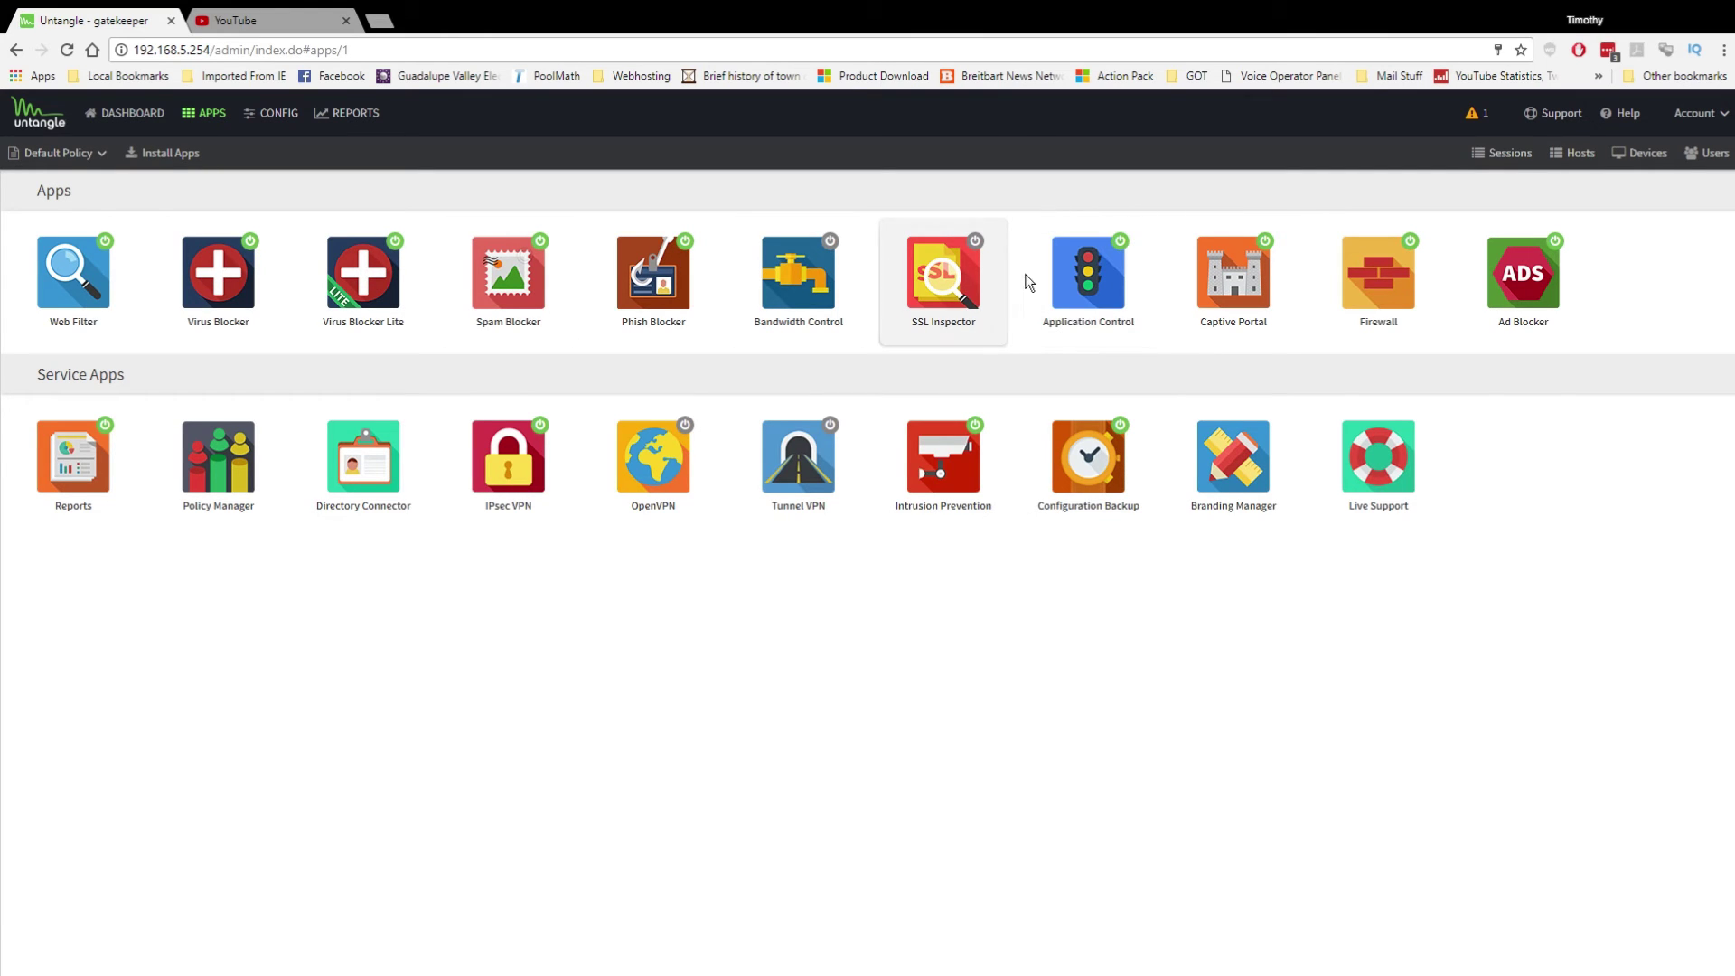
Open Application Control, look through its applications list and rules, then return to the installed apps
click(1091, 288)
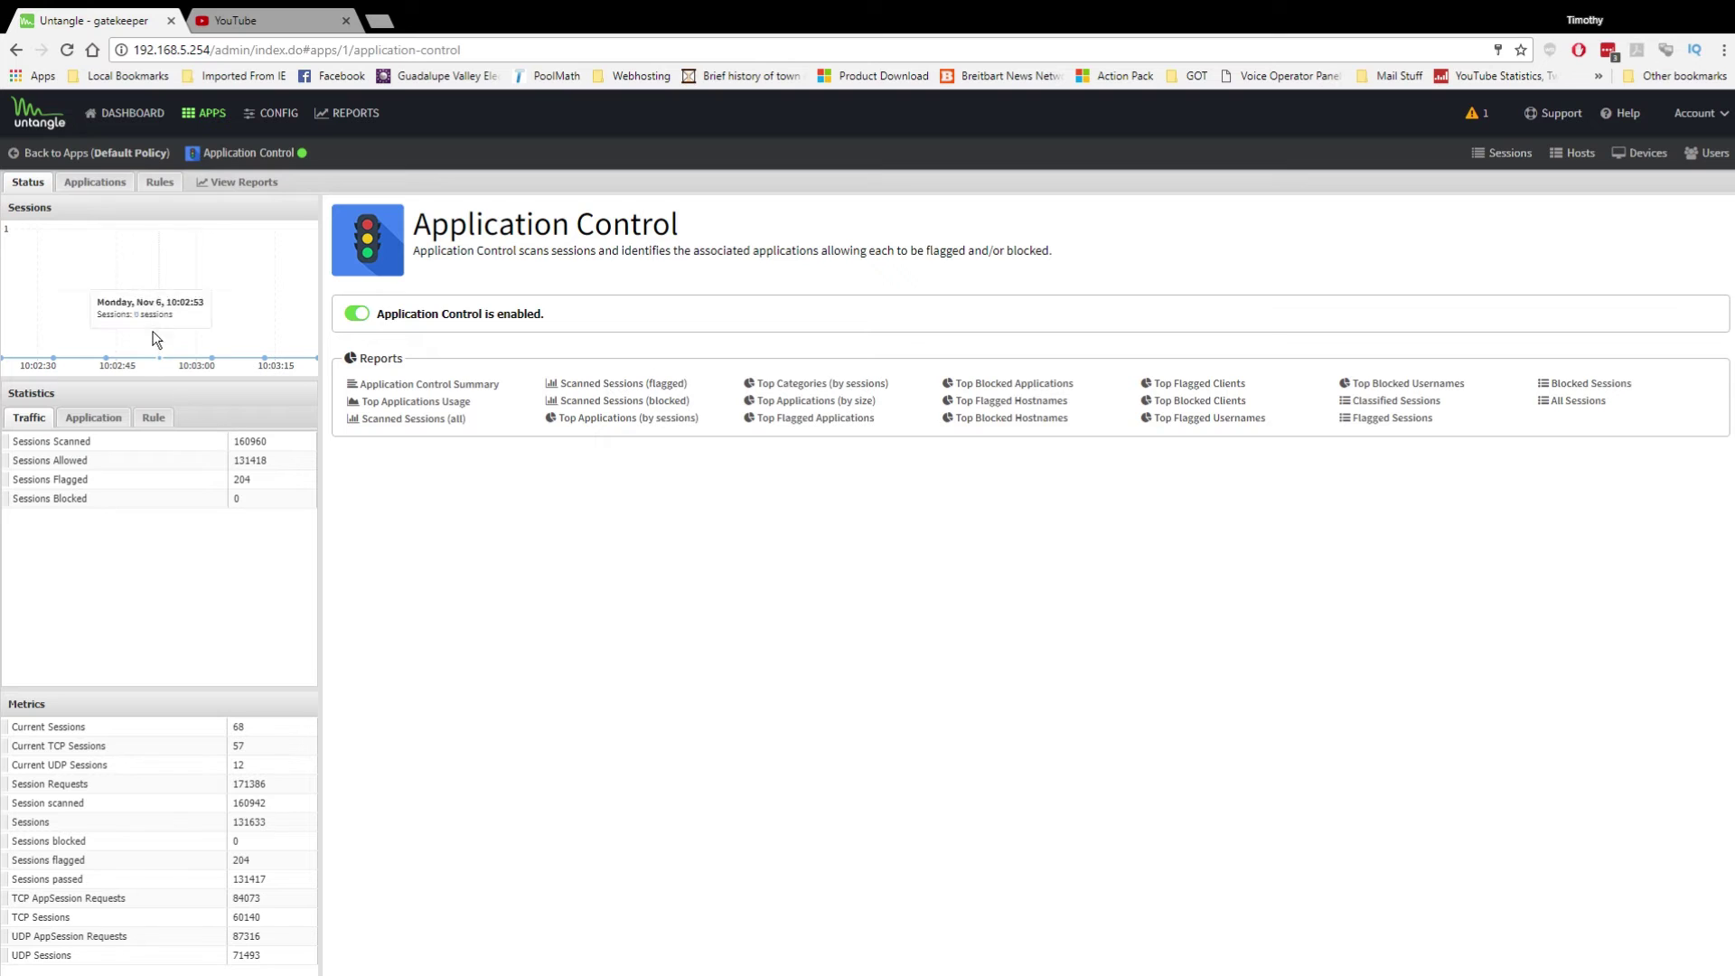
click(103, 184)
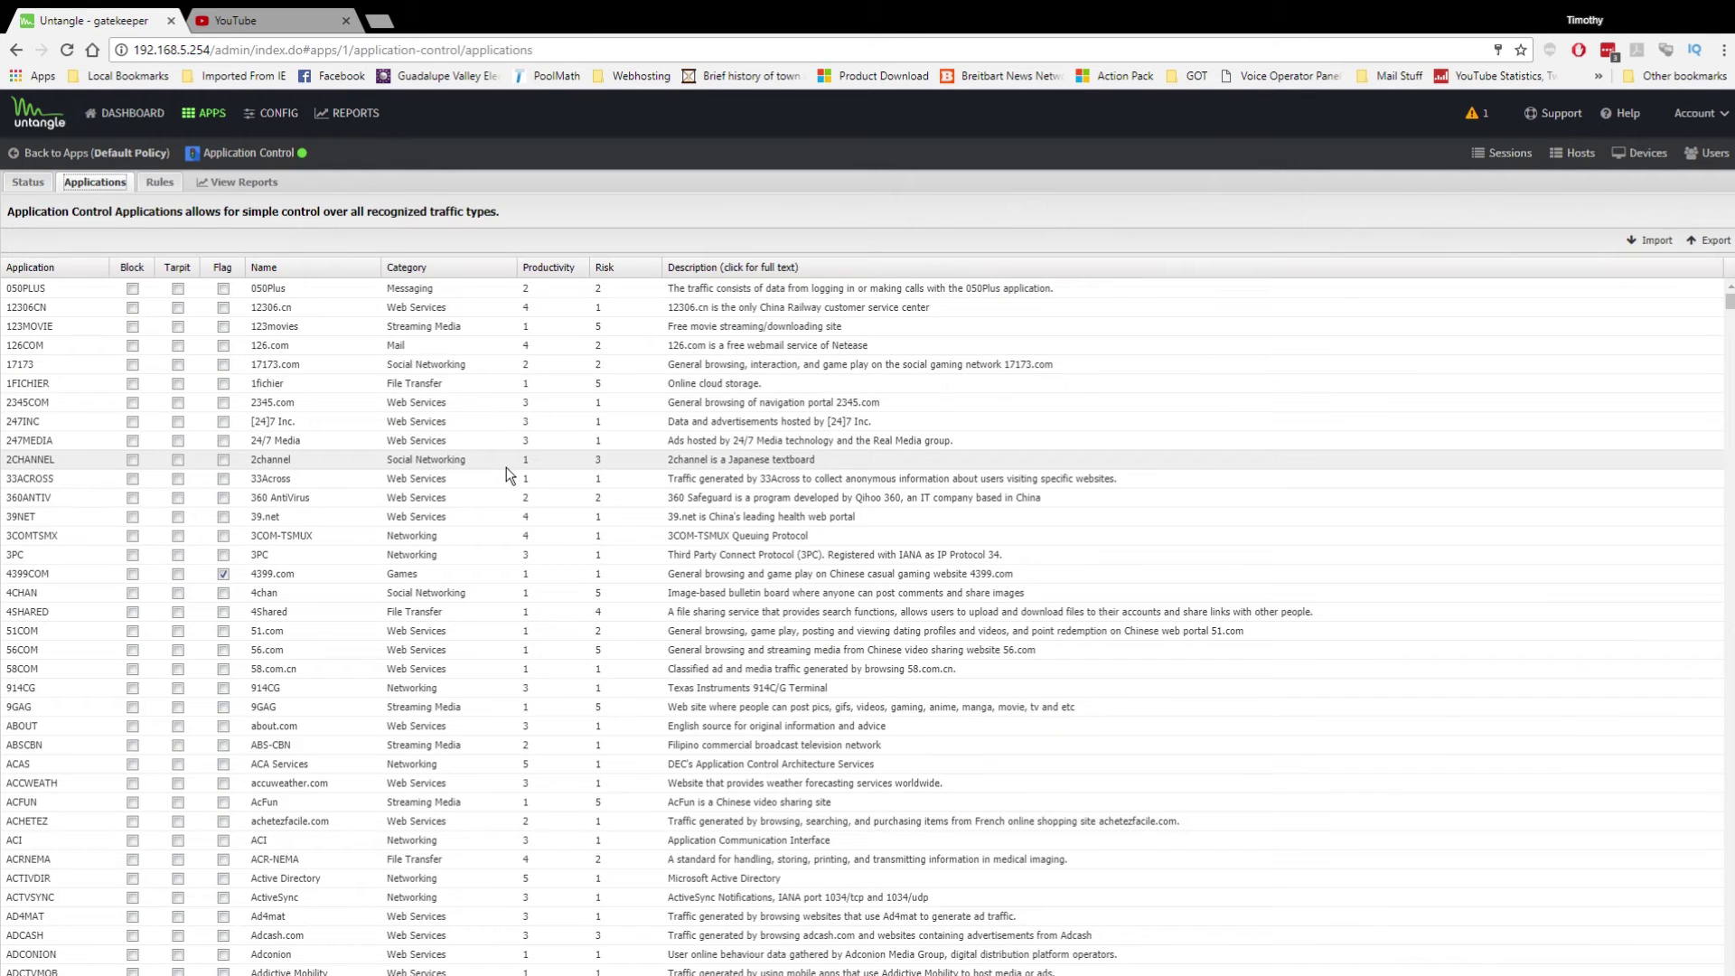
scroll(506, 468, down, 3)
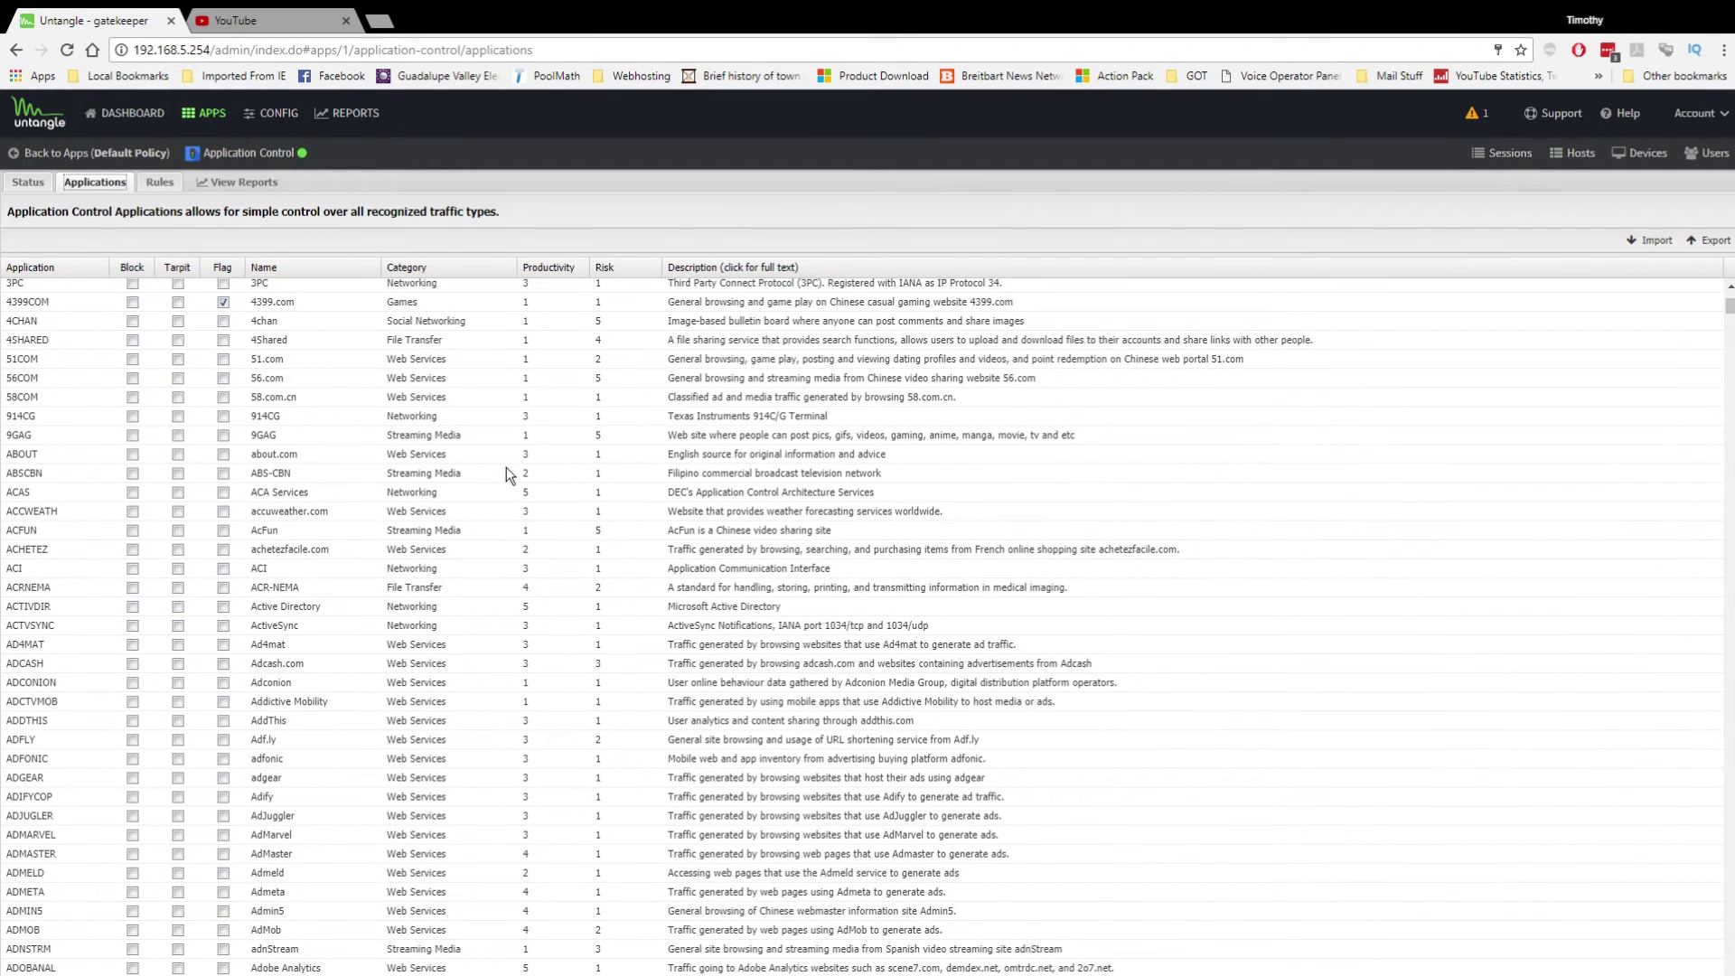
scroll(506, 468, down, 8)
scroll(505, 468, down, 15)
scroll(506, 468, up, 20)
click(160, 181)
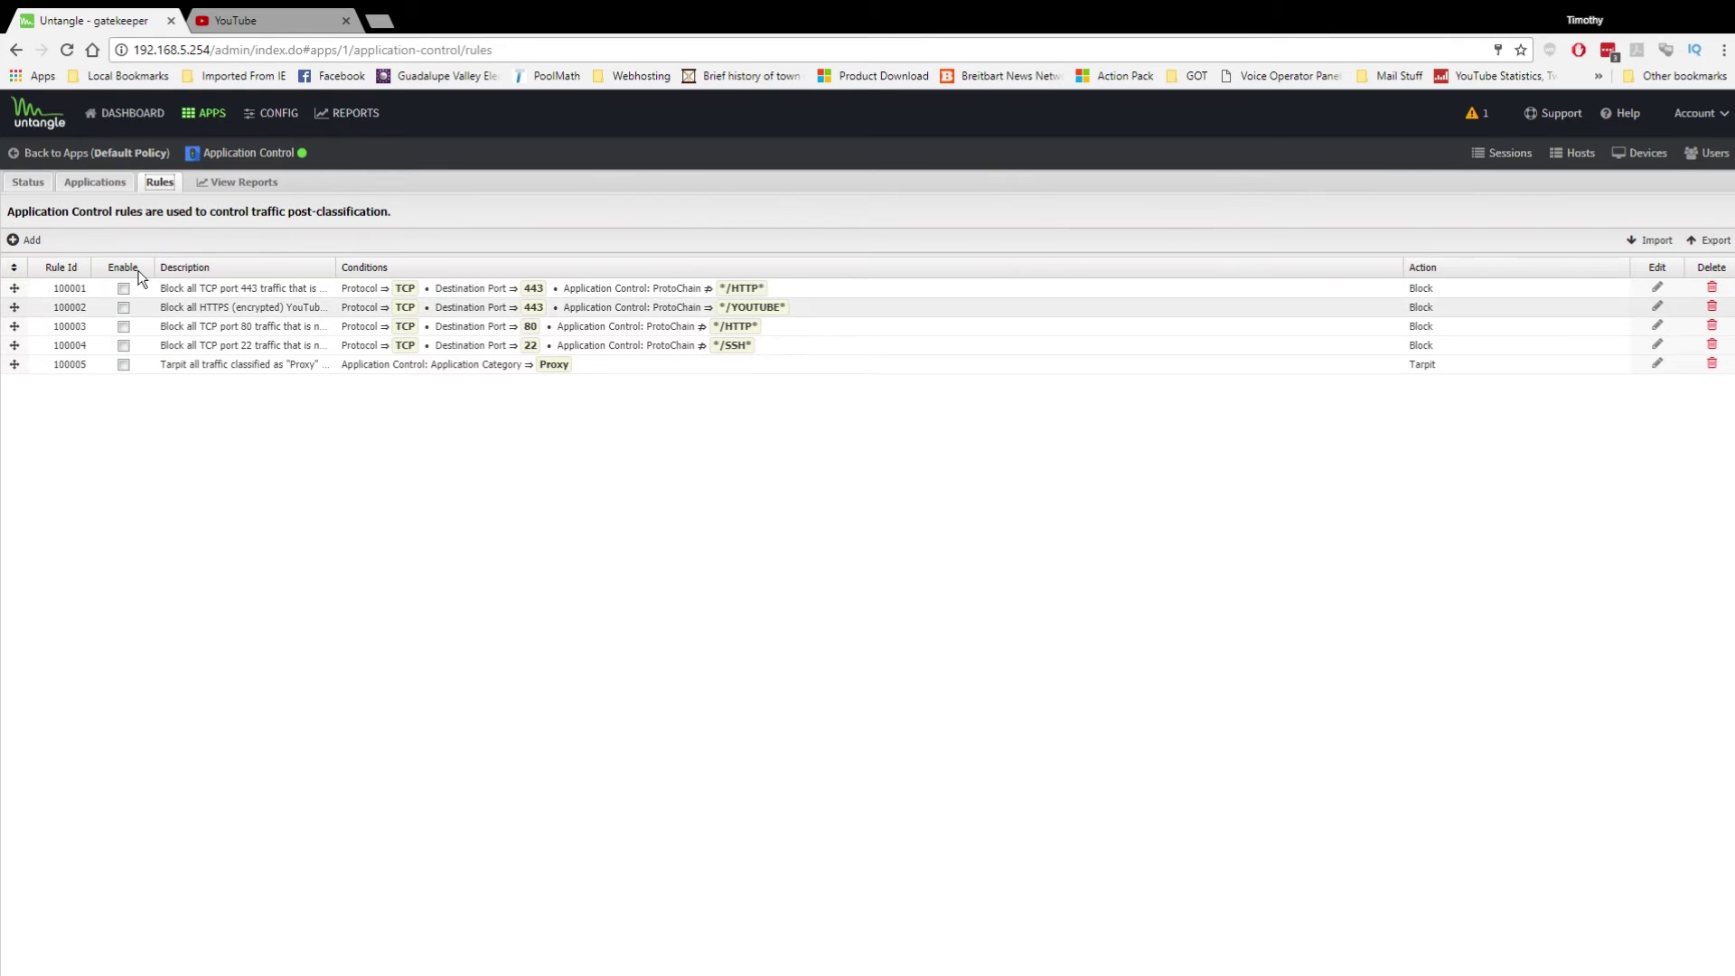
click(63, 153)
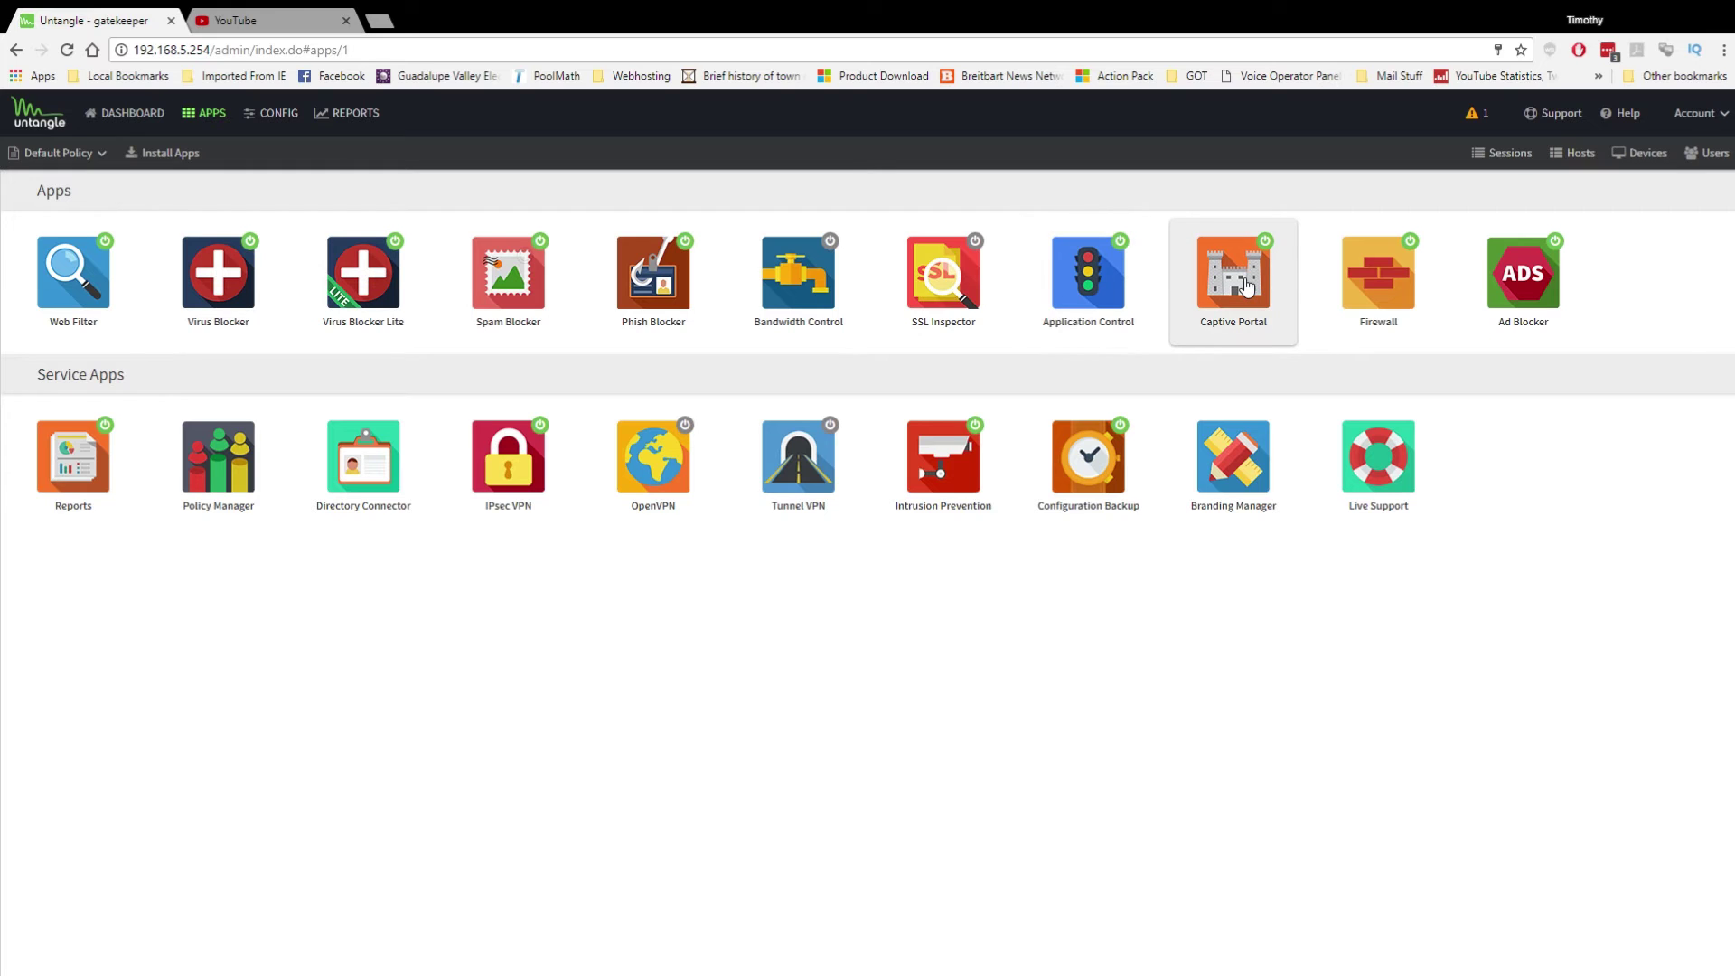
View the Captive Portal status, then the Firewall app's status and rules, and return to the installed apps
click(1245, 287)
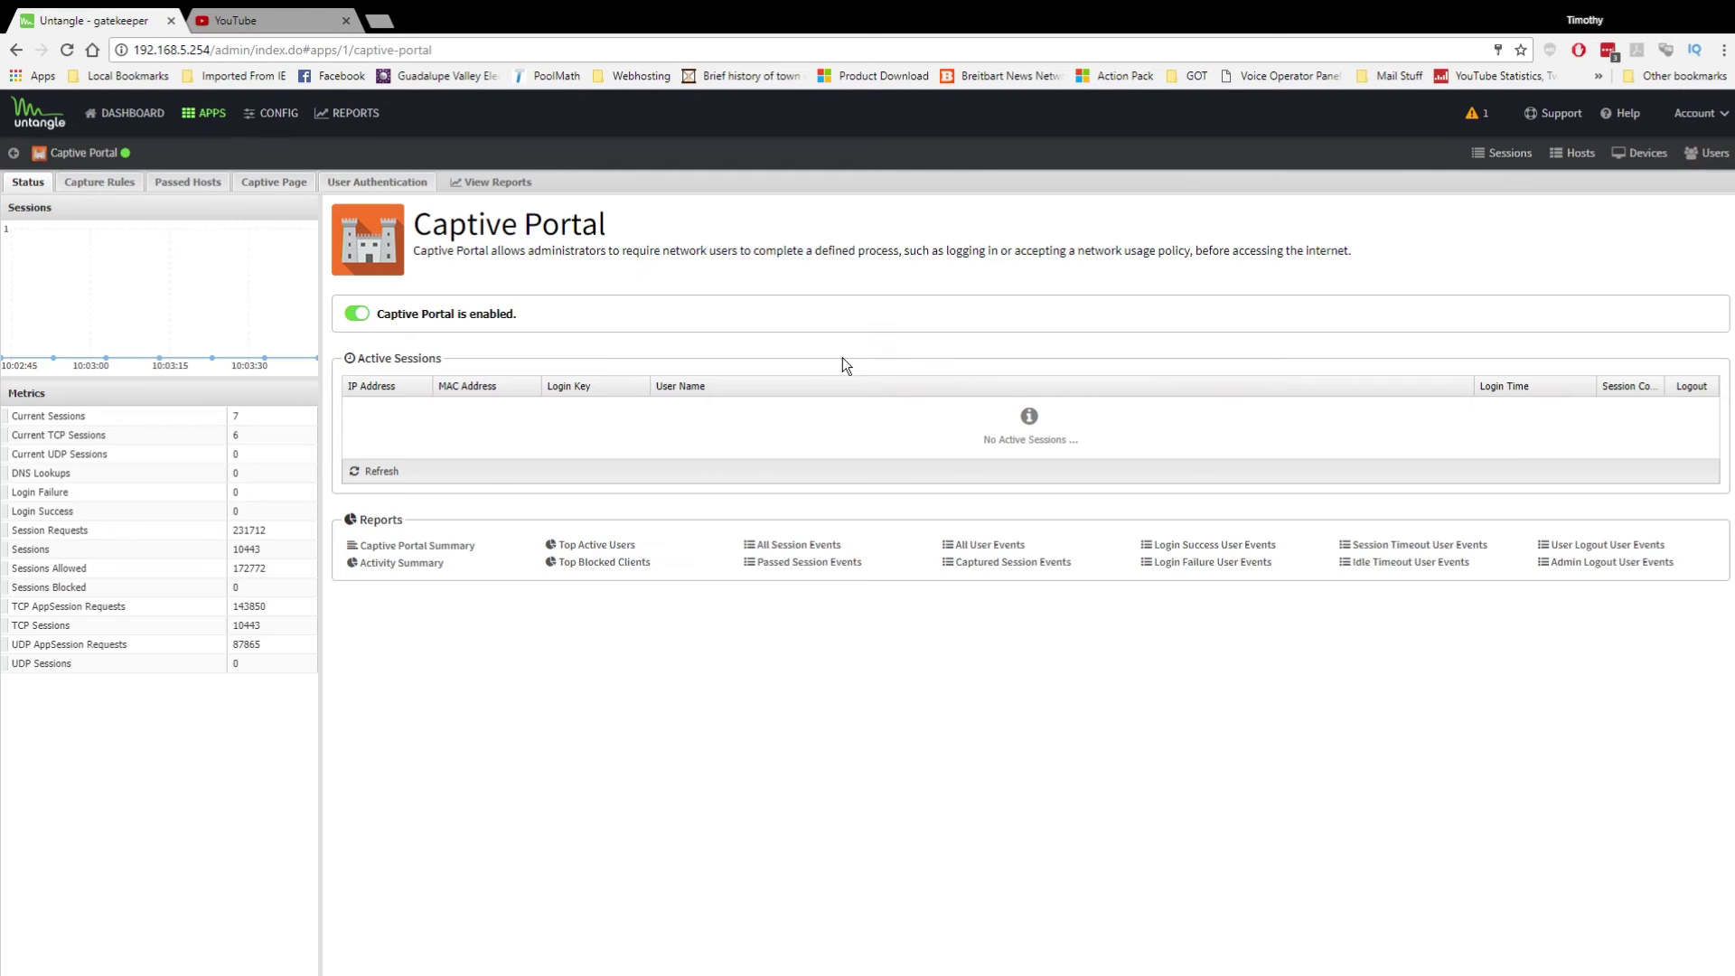
click(77, 159)
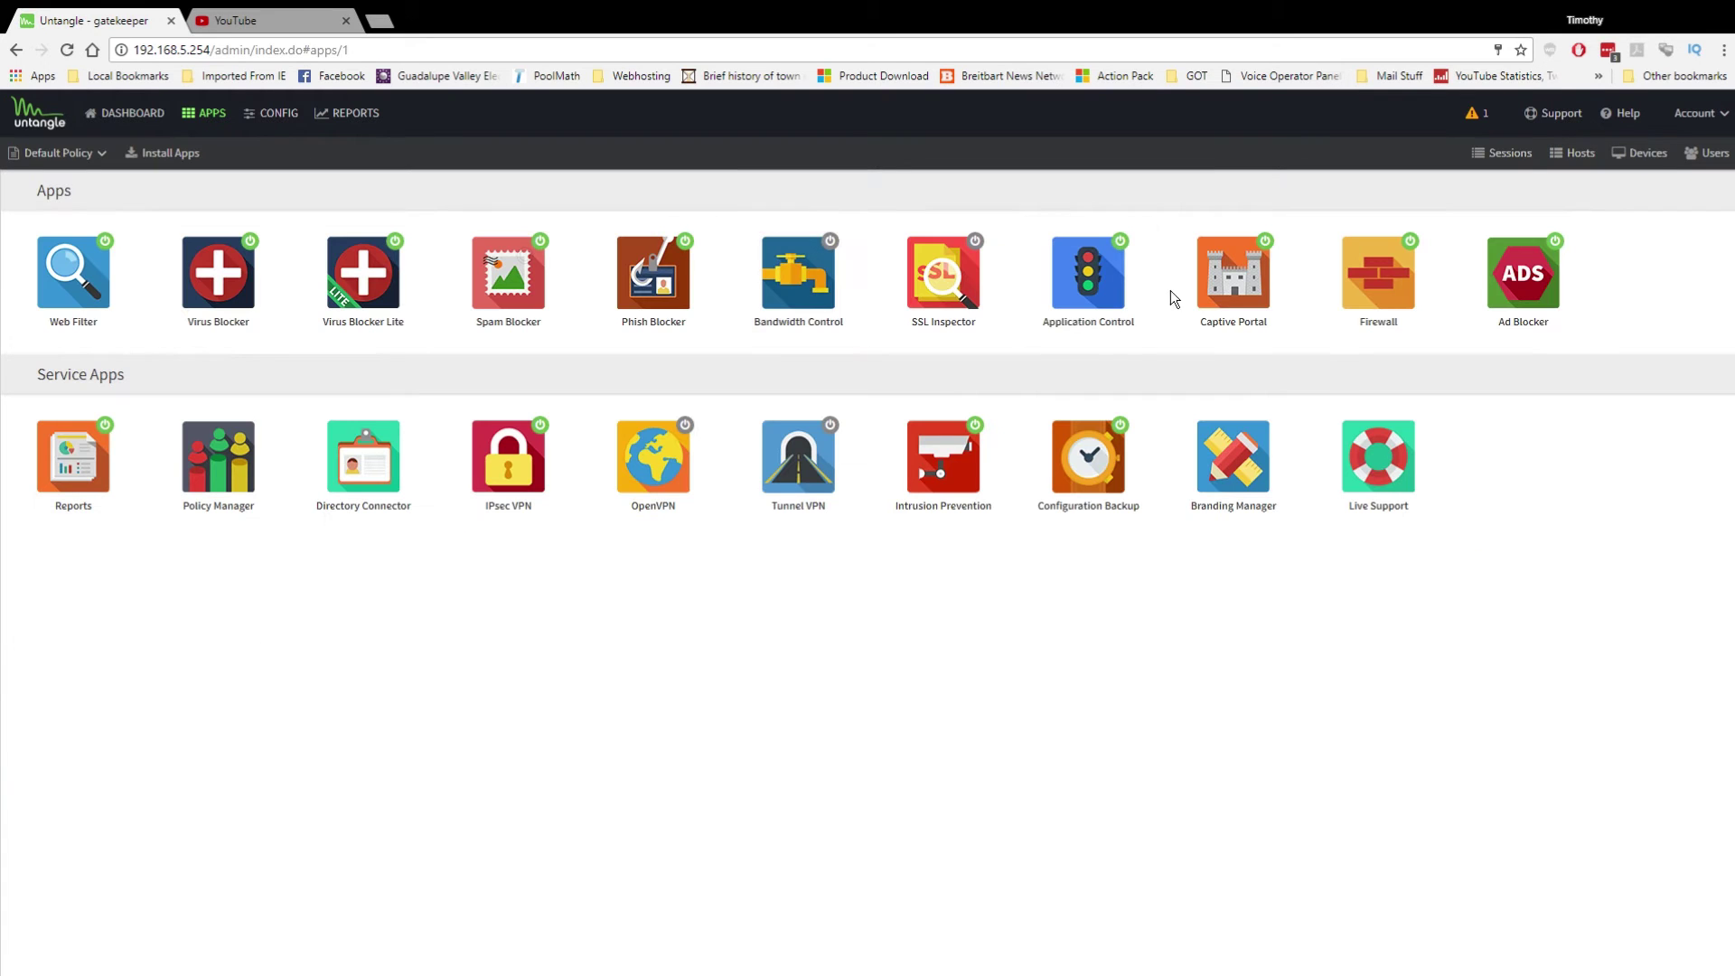
click(1391, 298)
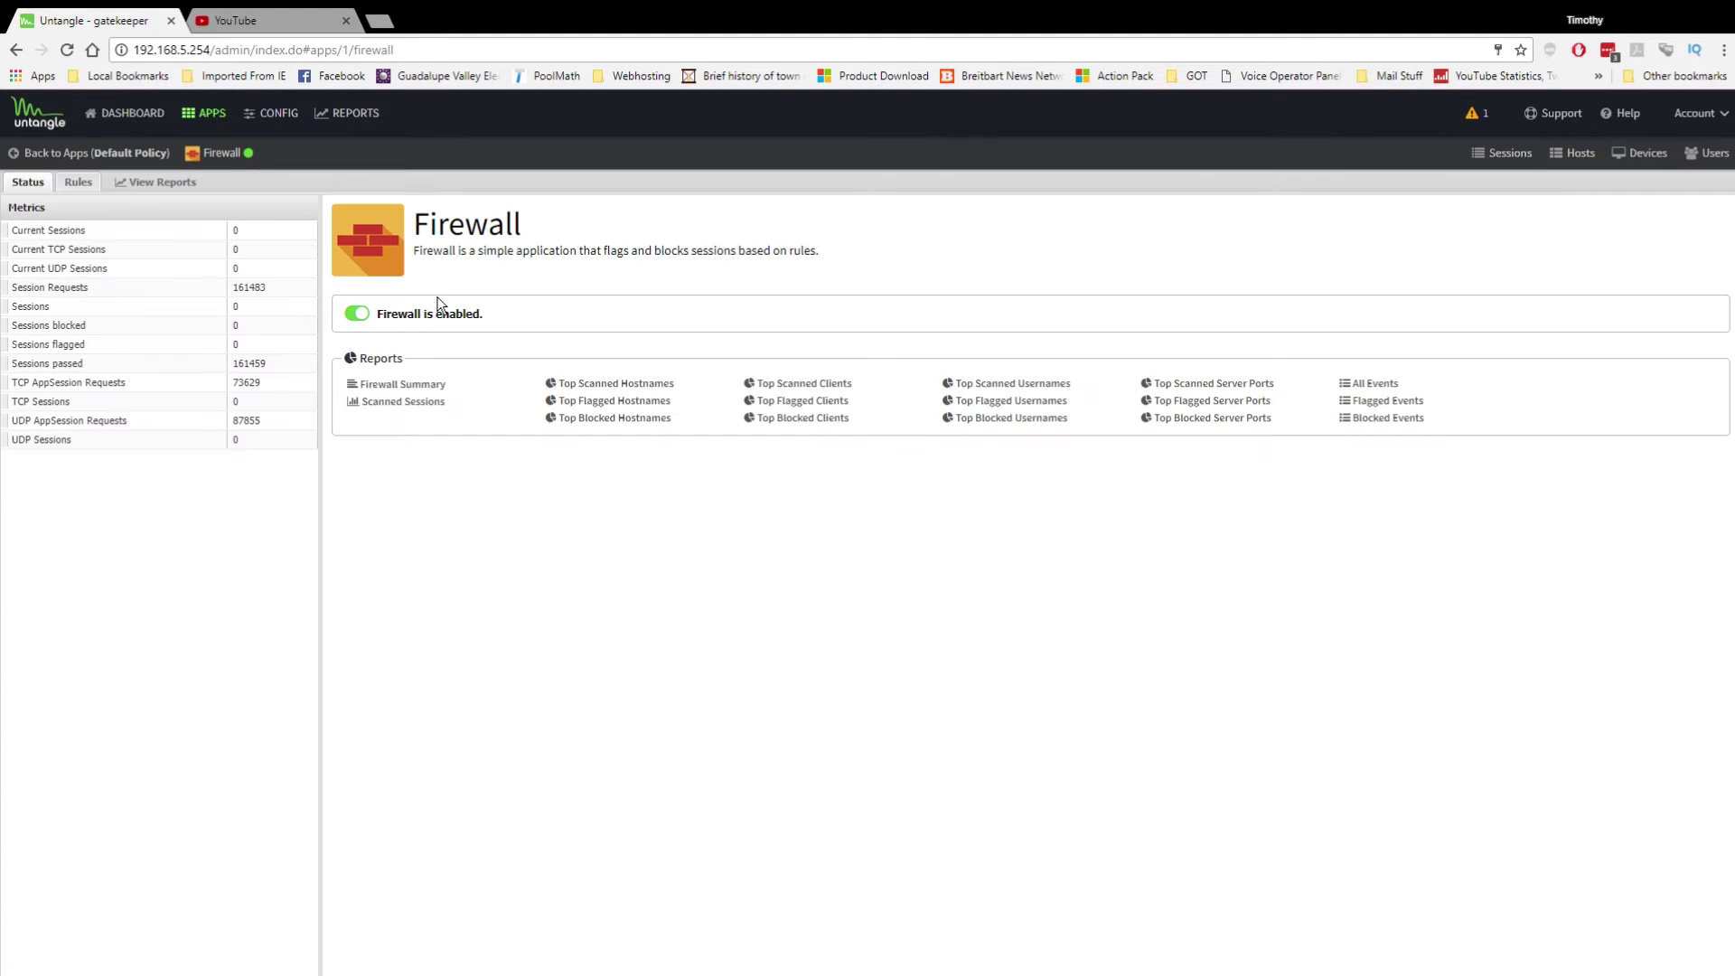
click(78, 182)
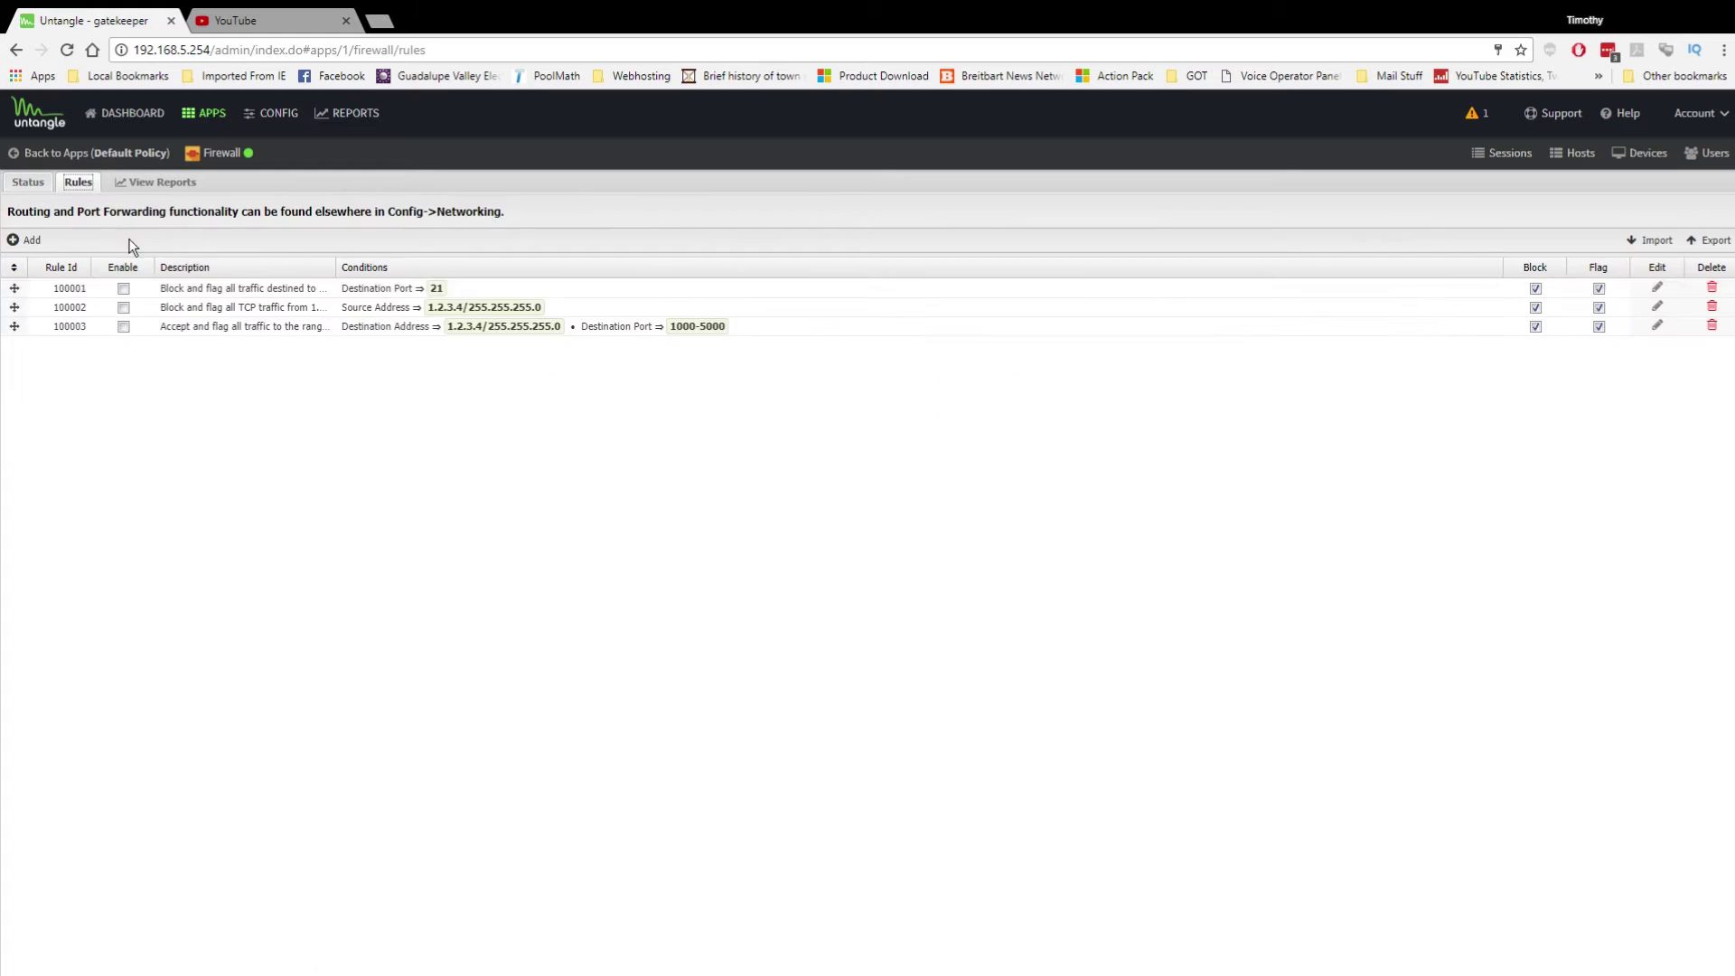
click(27, 181)
click(50, 155)
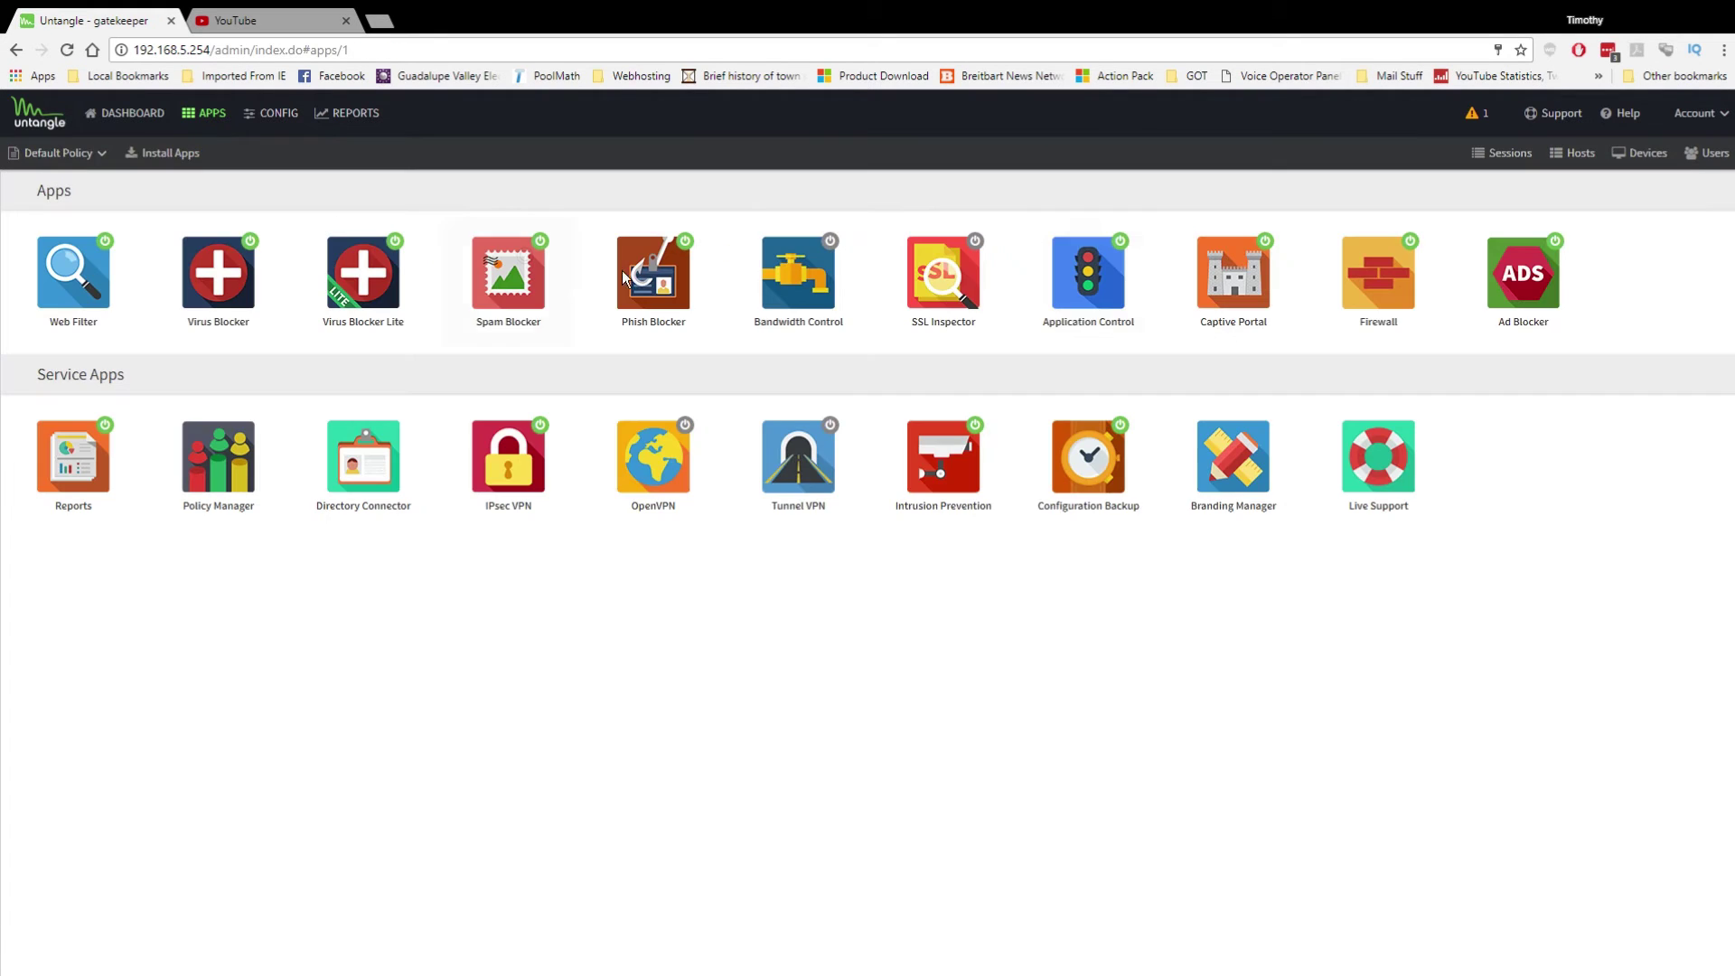
Open Ad Blocker, view its options, ad filters, cookie filters and status, then return to the installed apps
click(1539, 296)
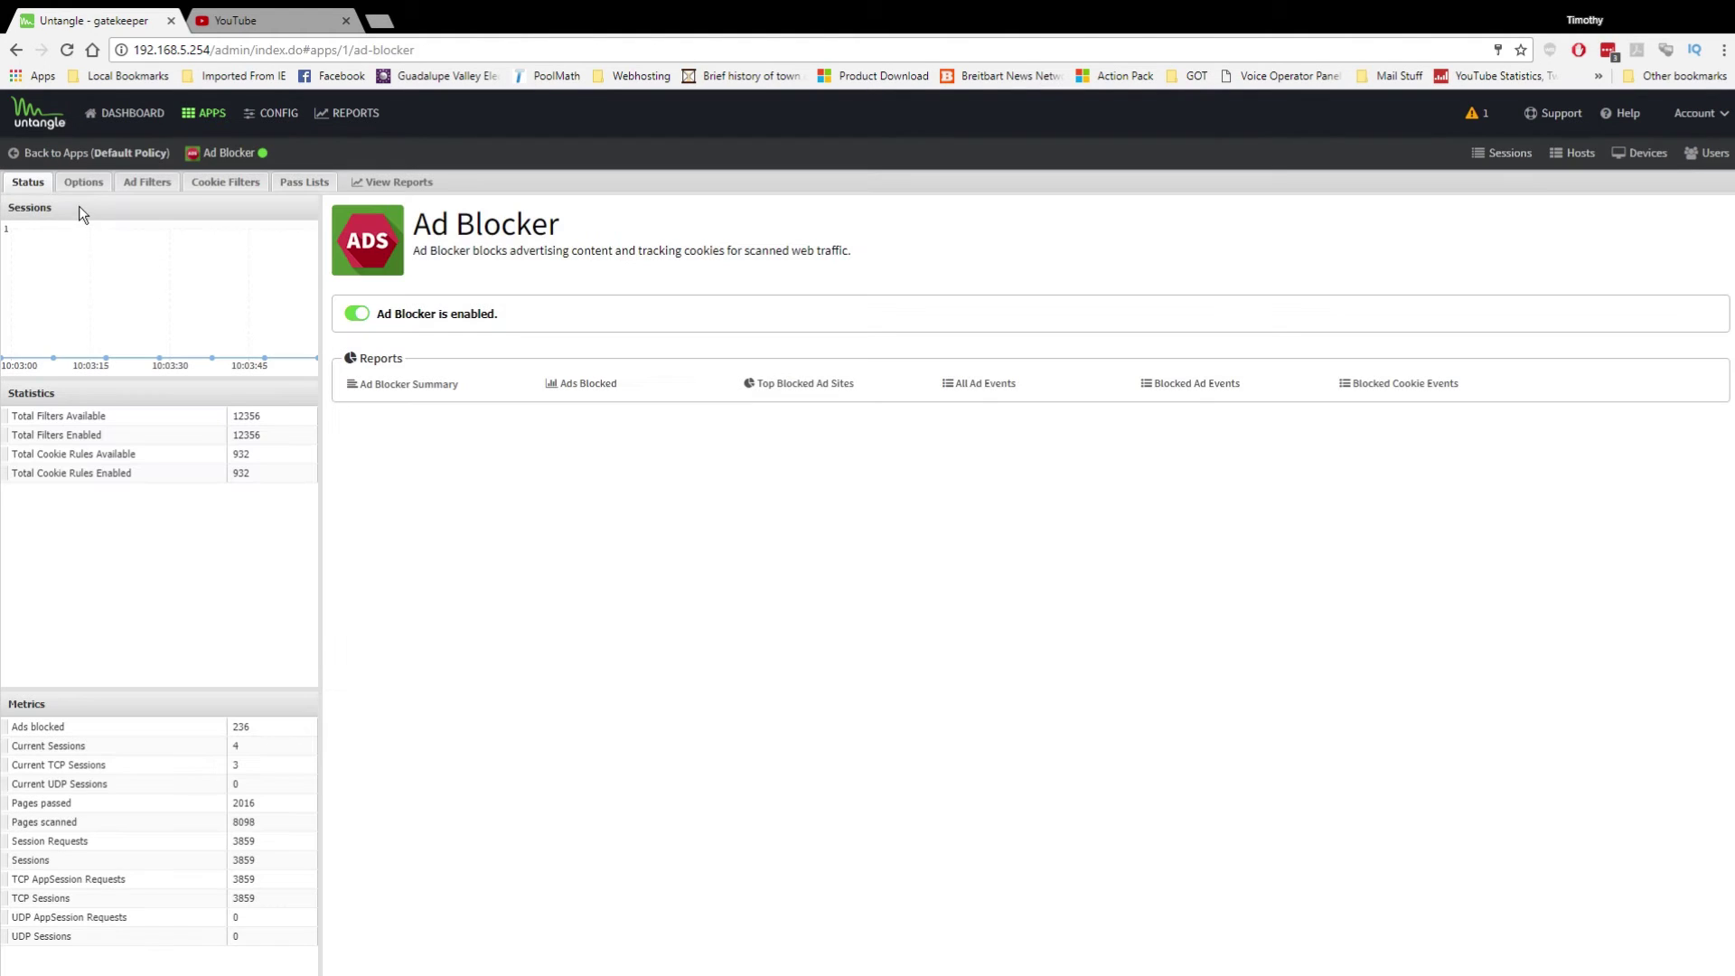
click(85, 185)
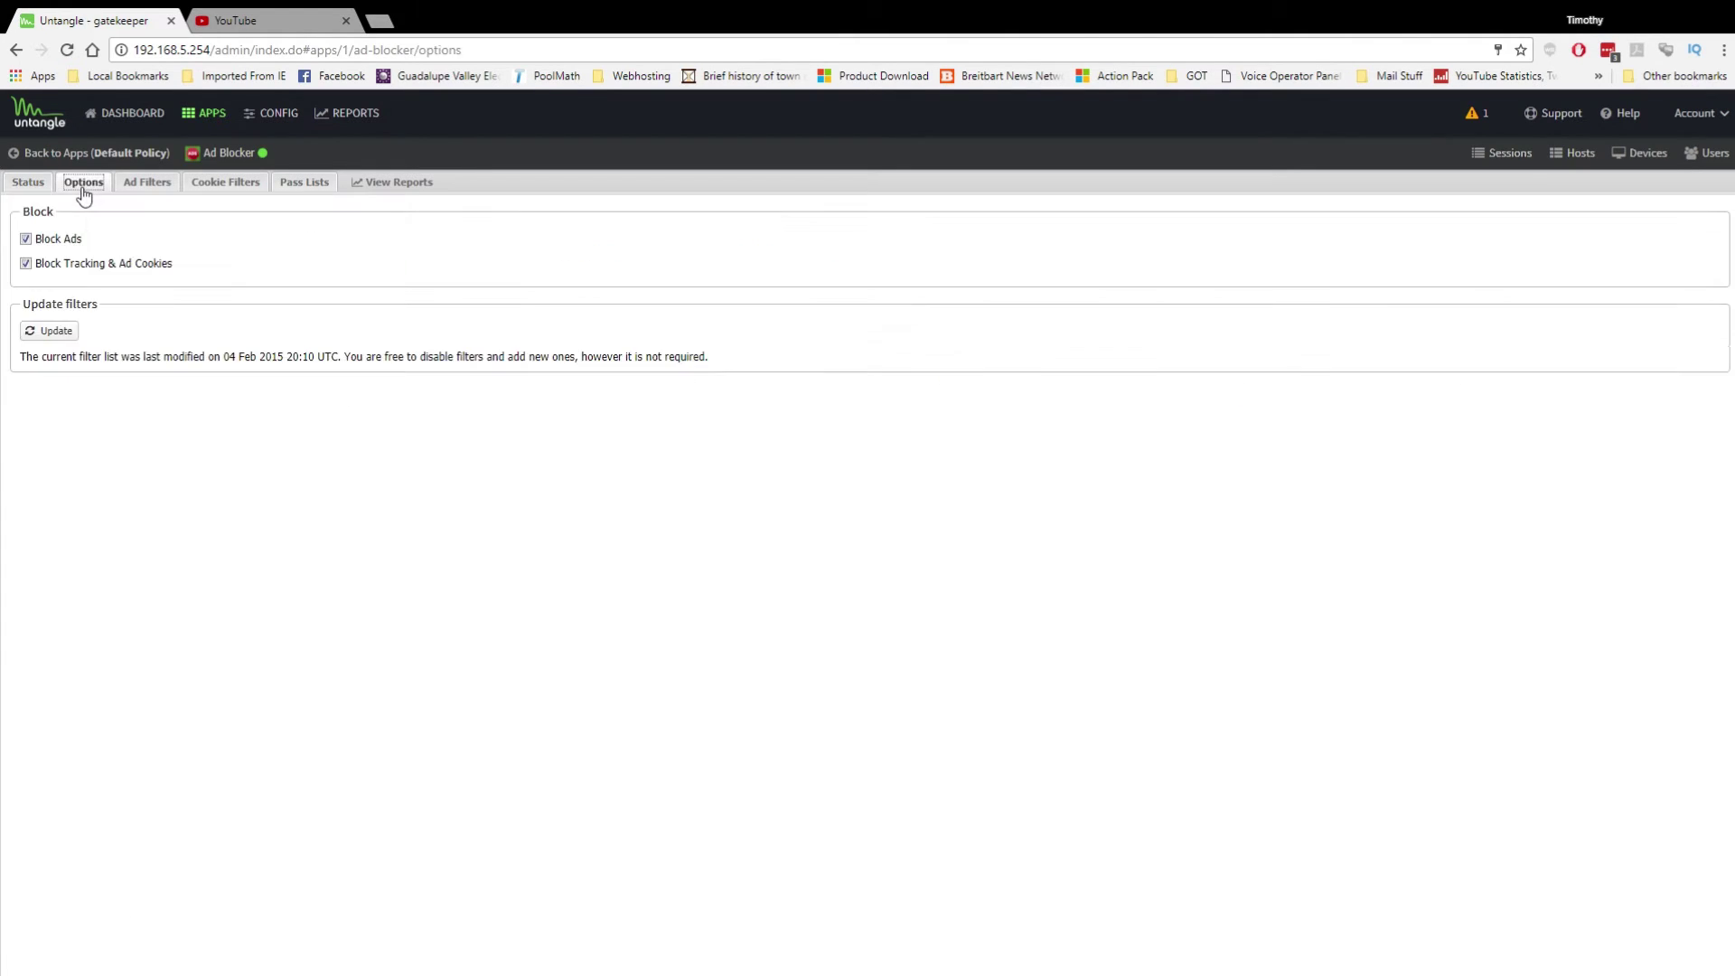
click(145, 186)
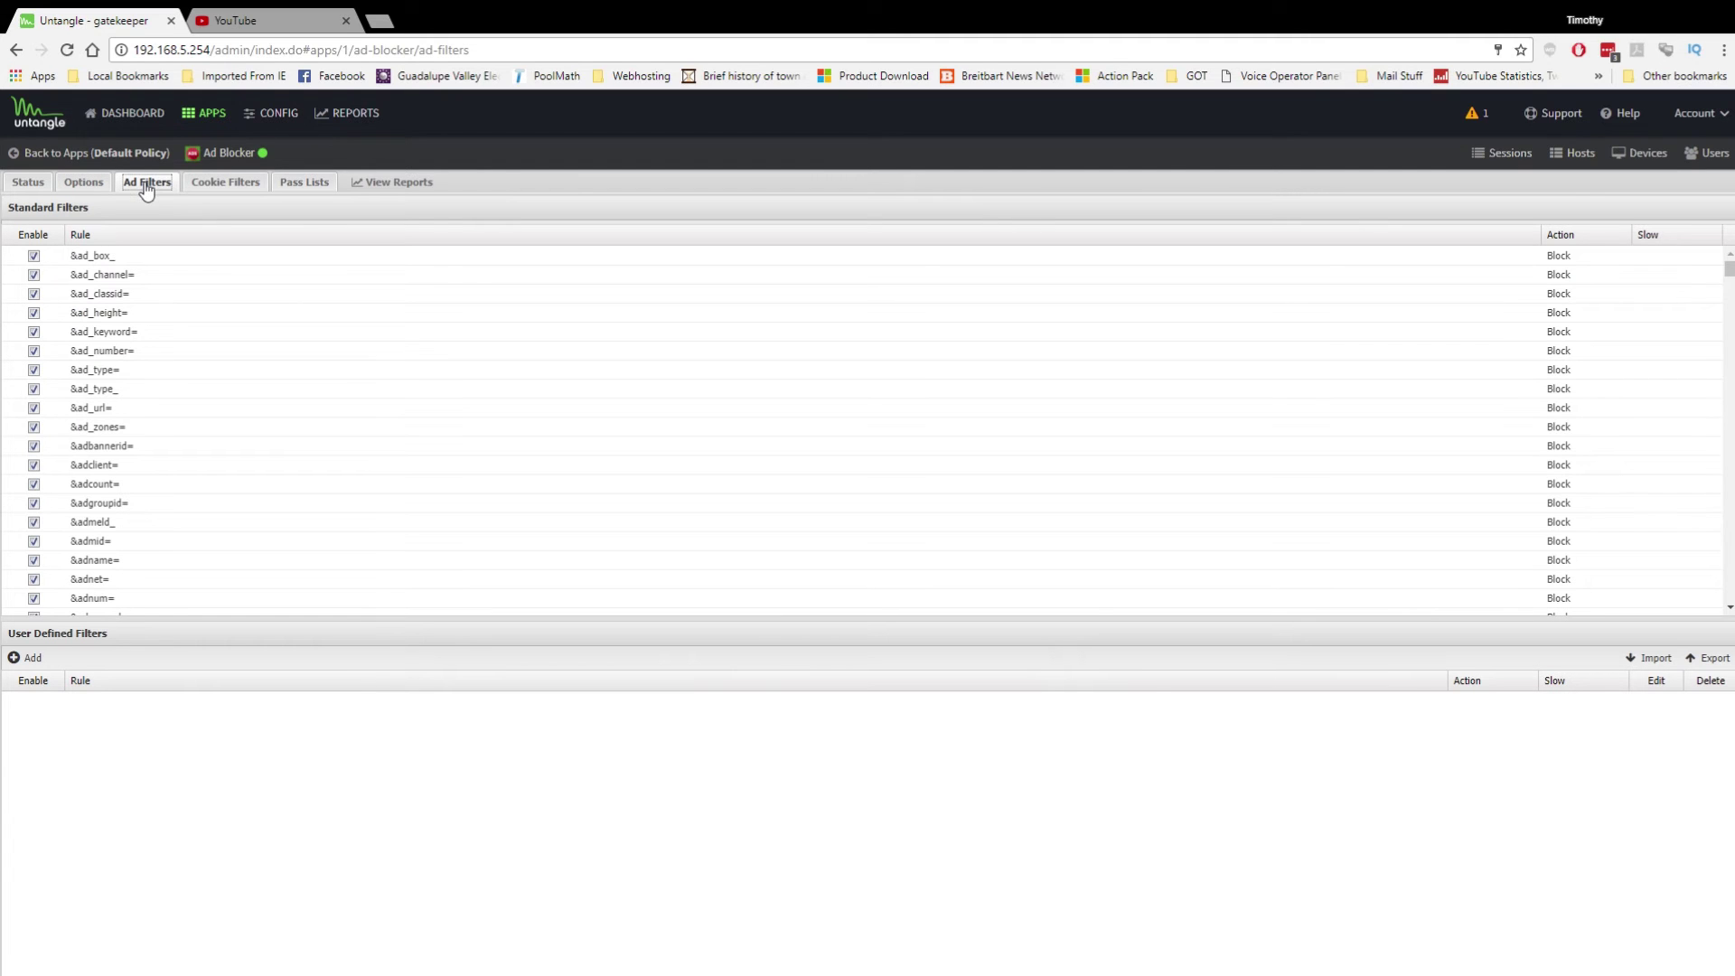
click(246, 192)
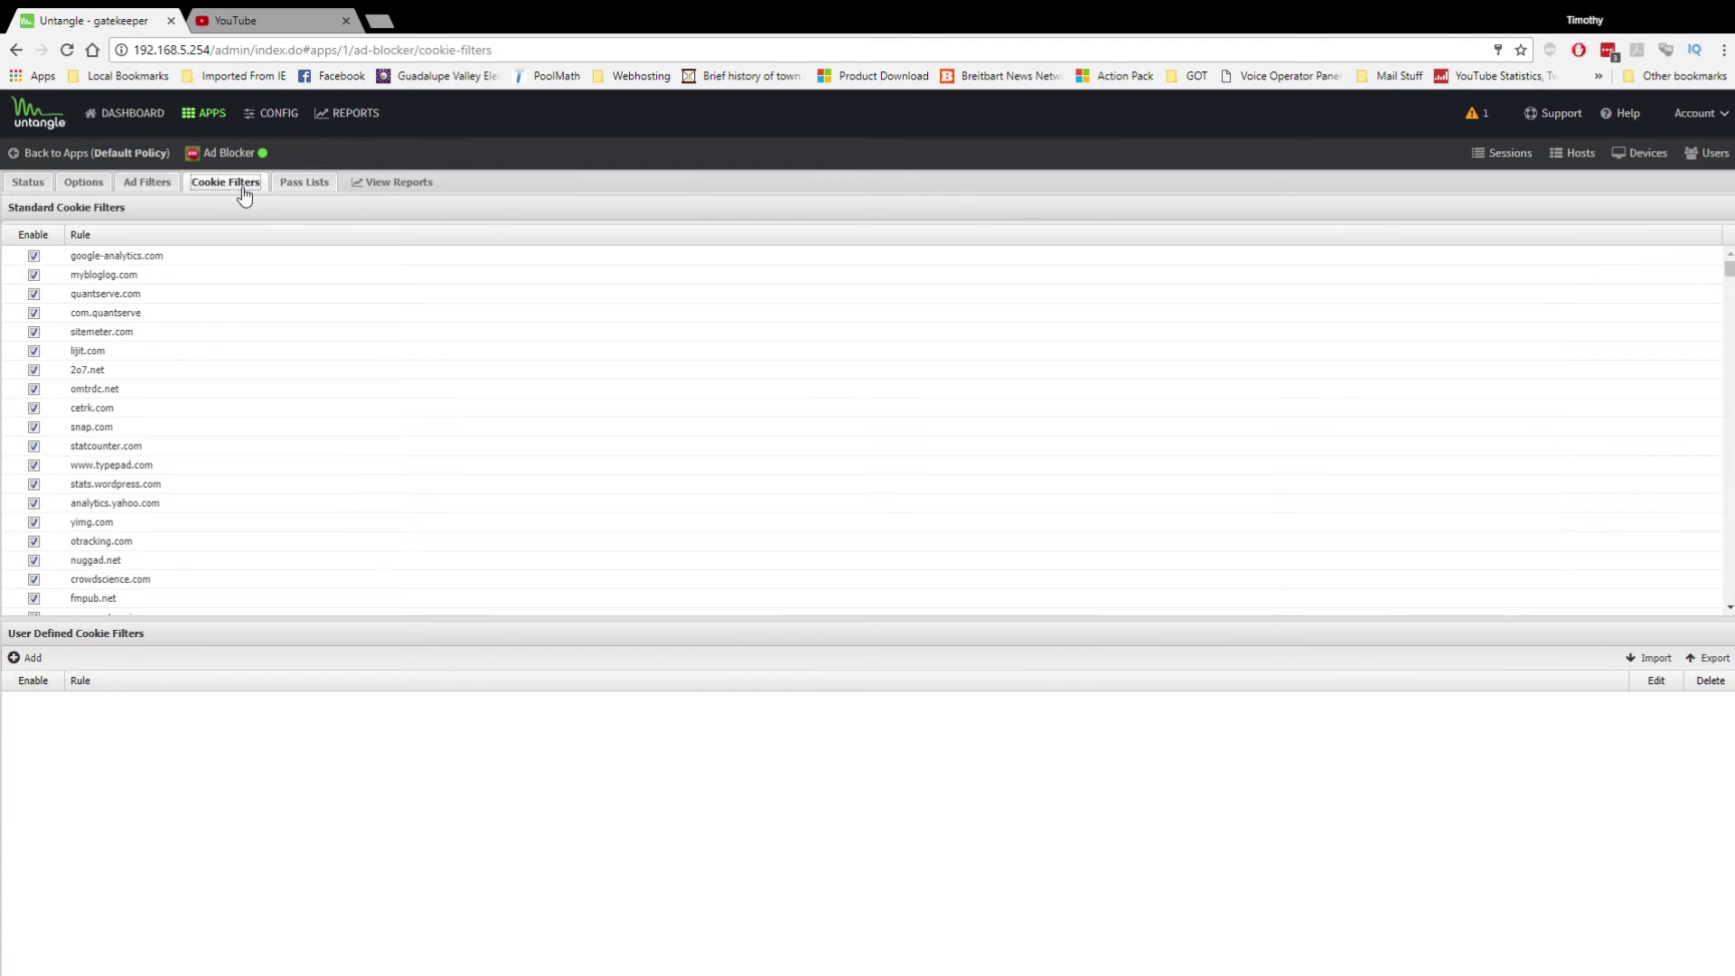
click(38, 190)
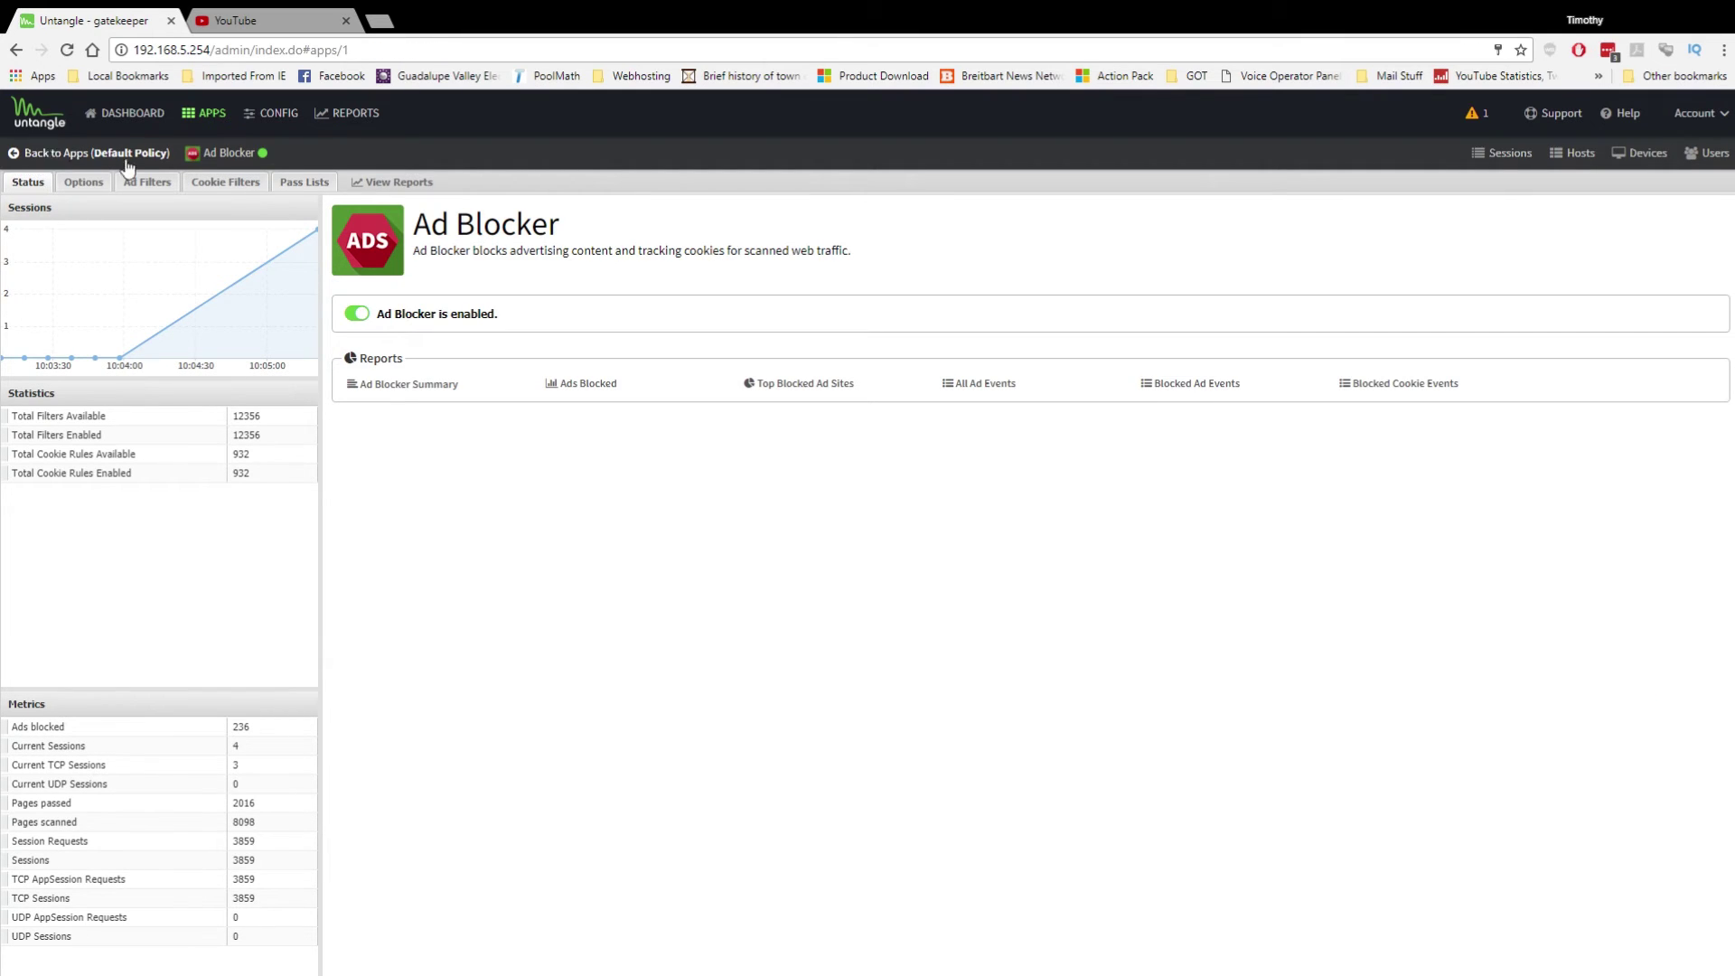
click(50, 156)
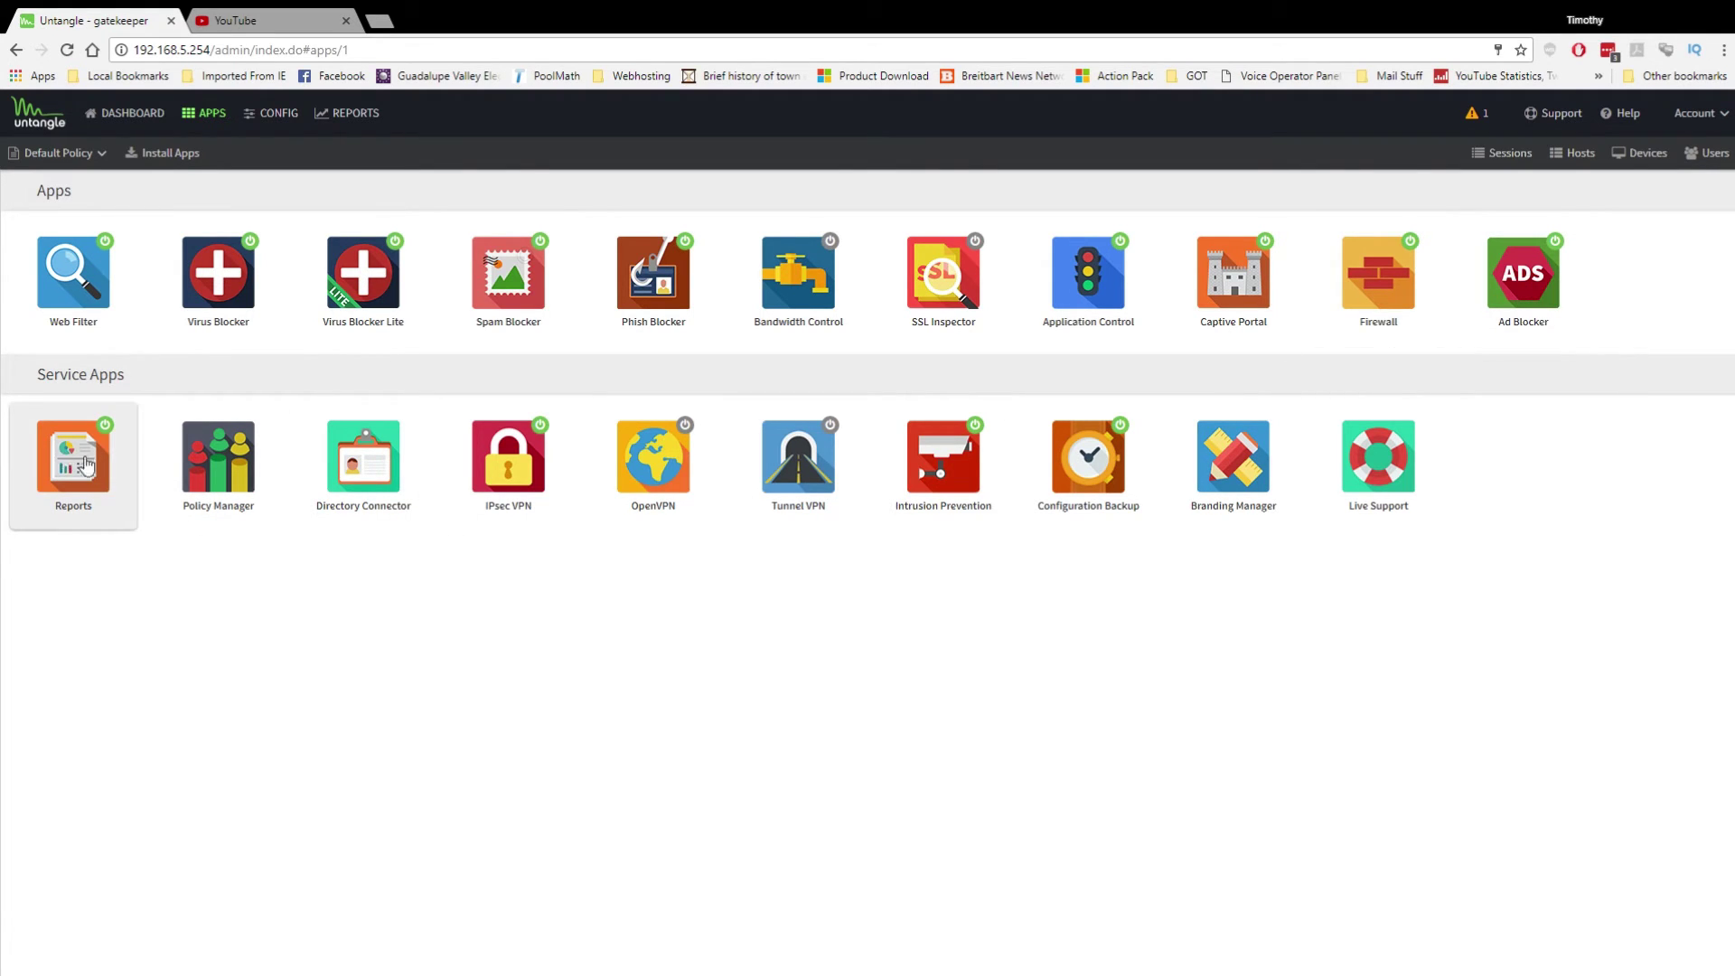
View the Policy Manager status and the Directory Connector's Google Drive connector, then return to the installed apps
click(215, 465)
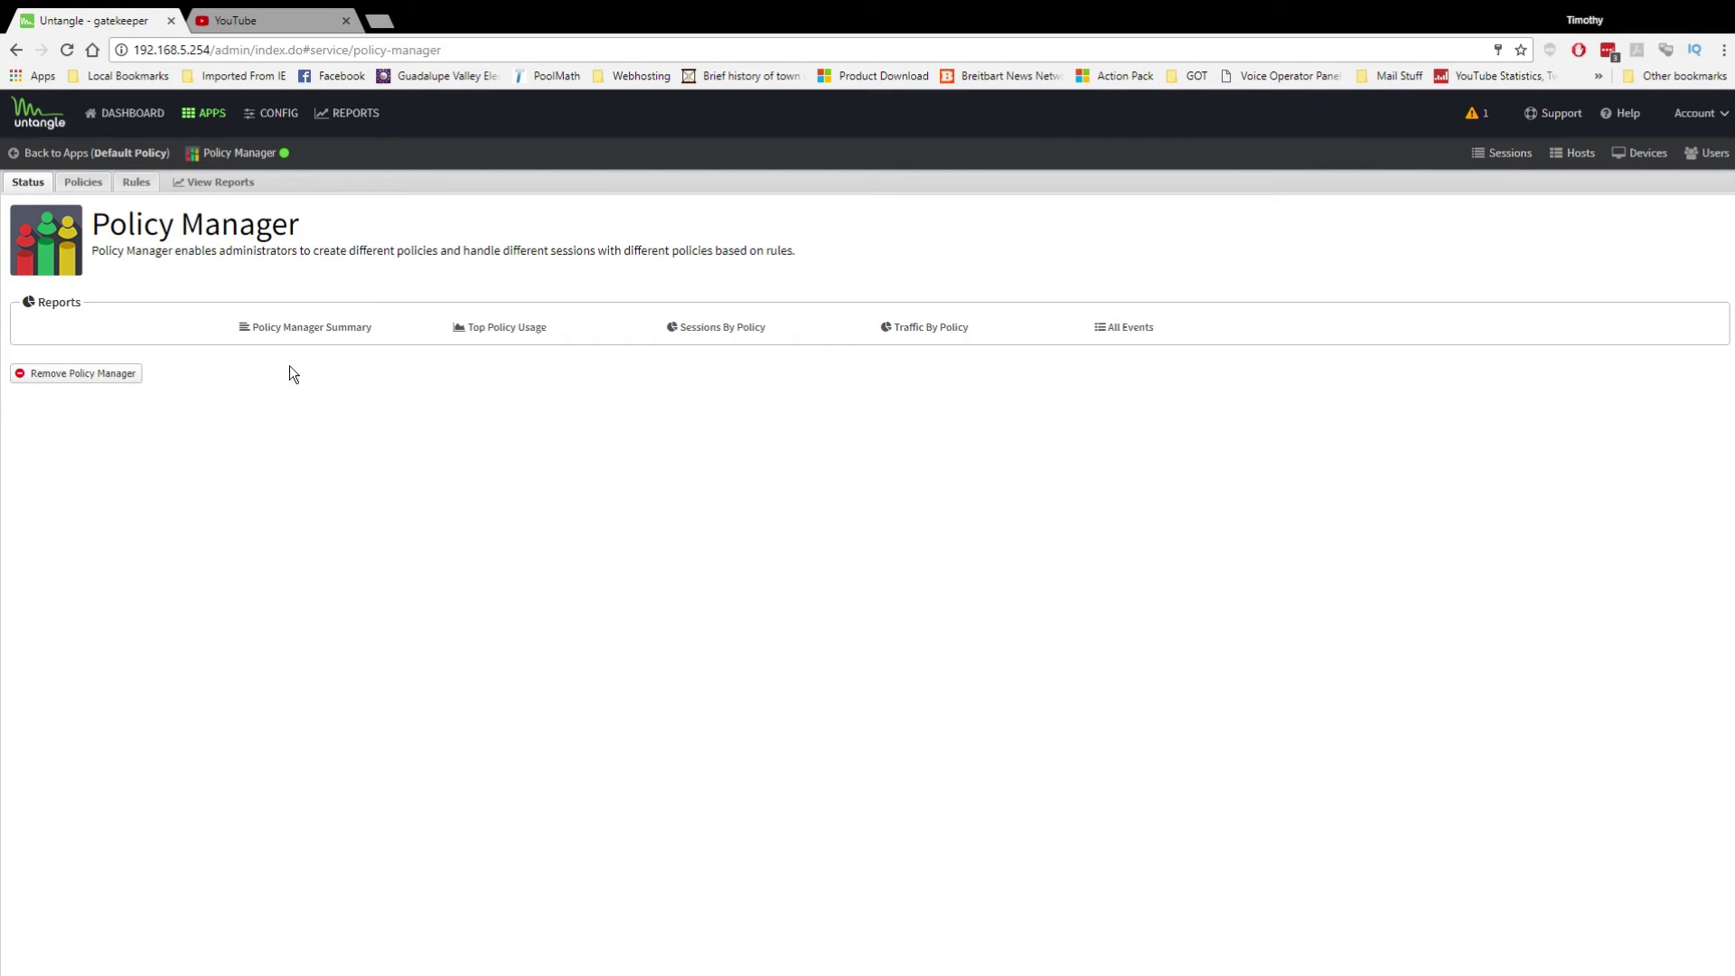
click(80, 154)
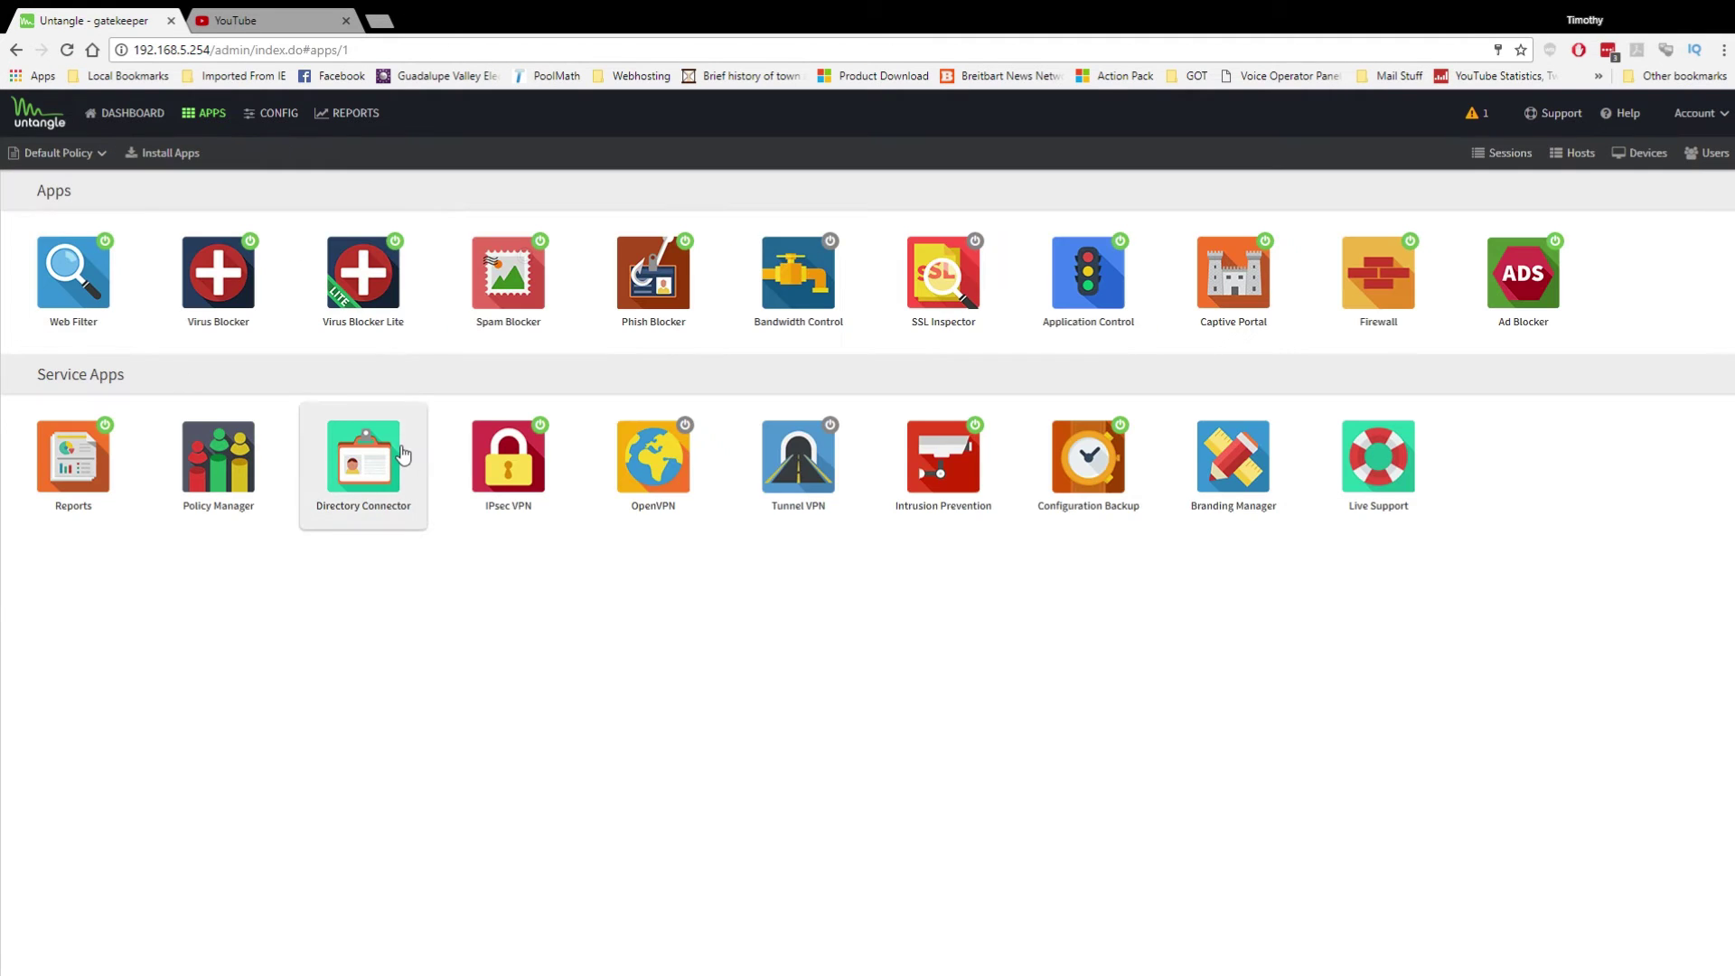
click(366, 454)
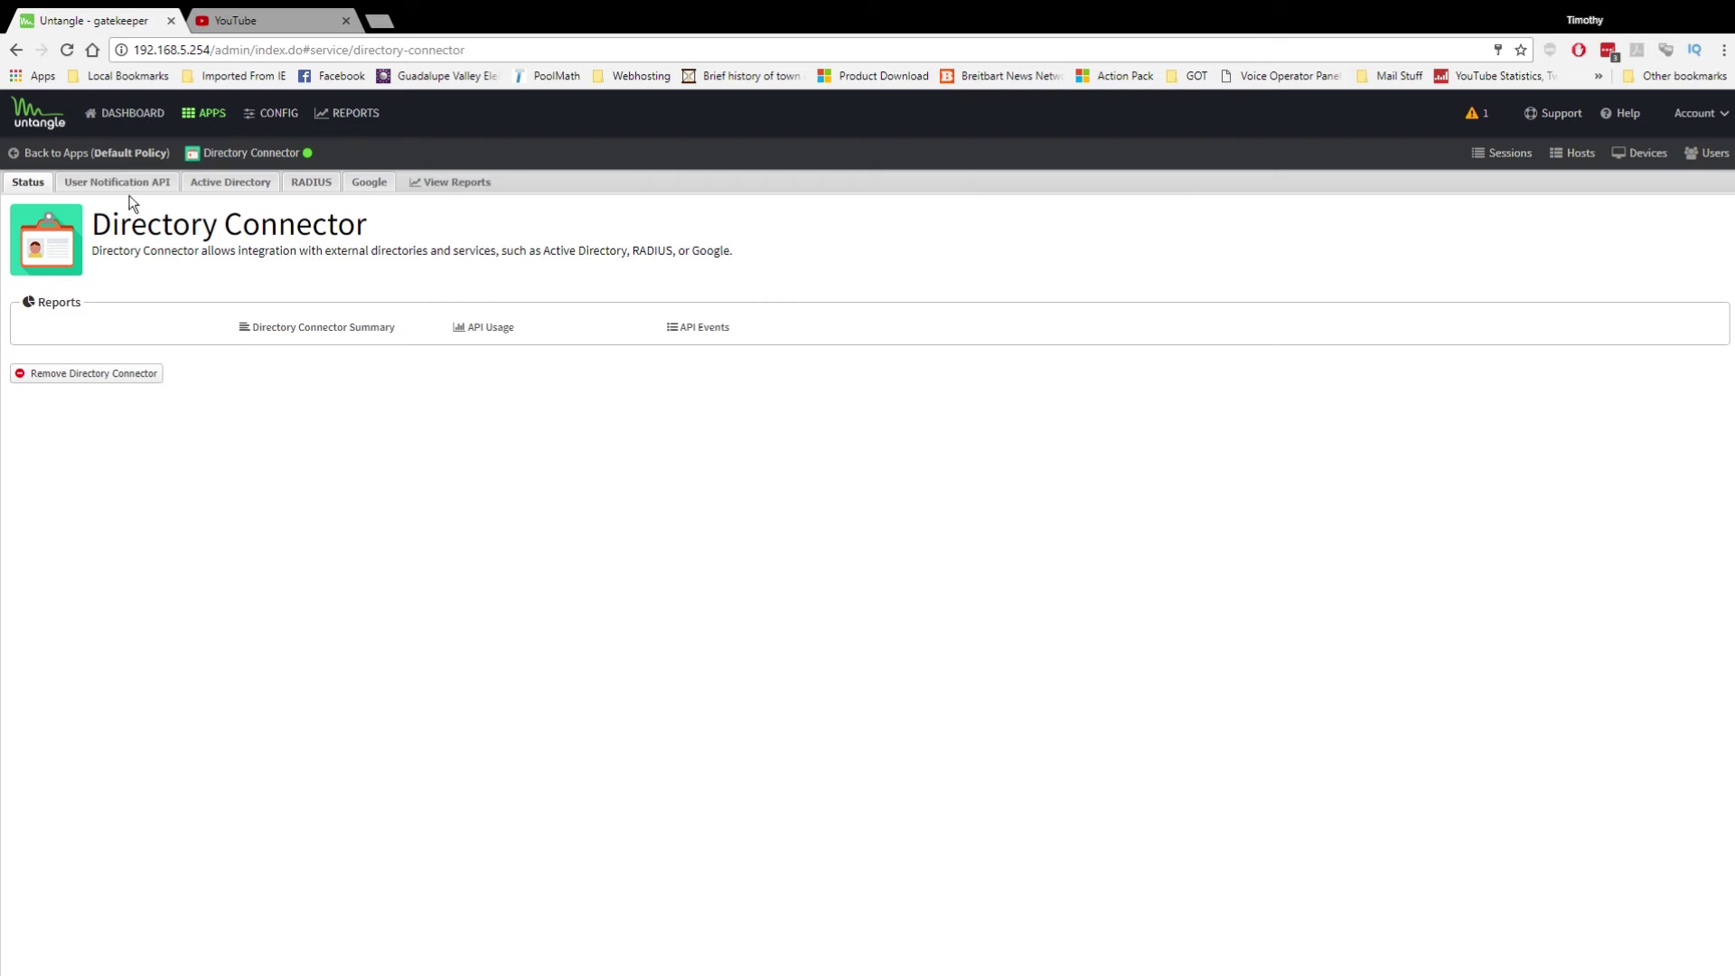
click(380, 185)
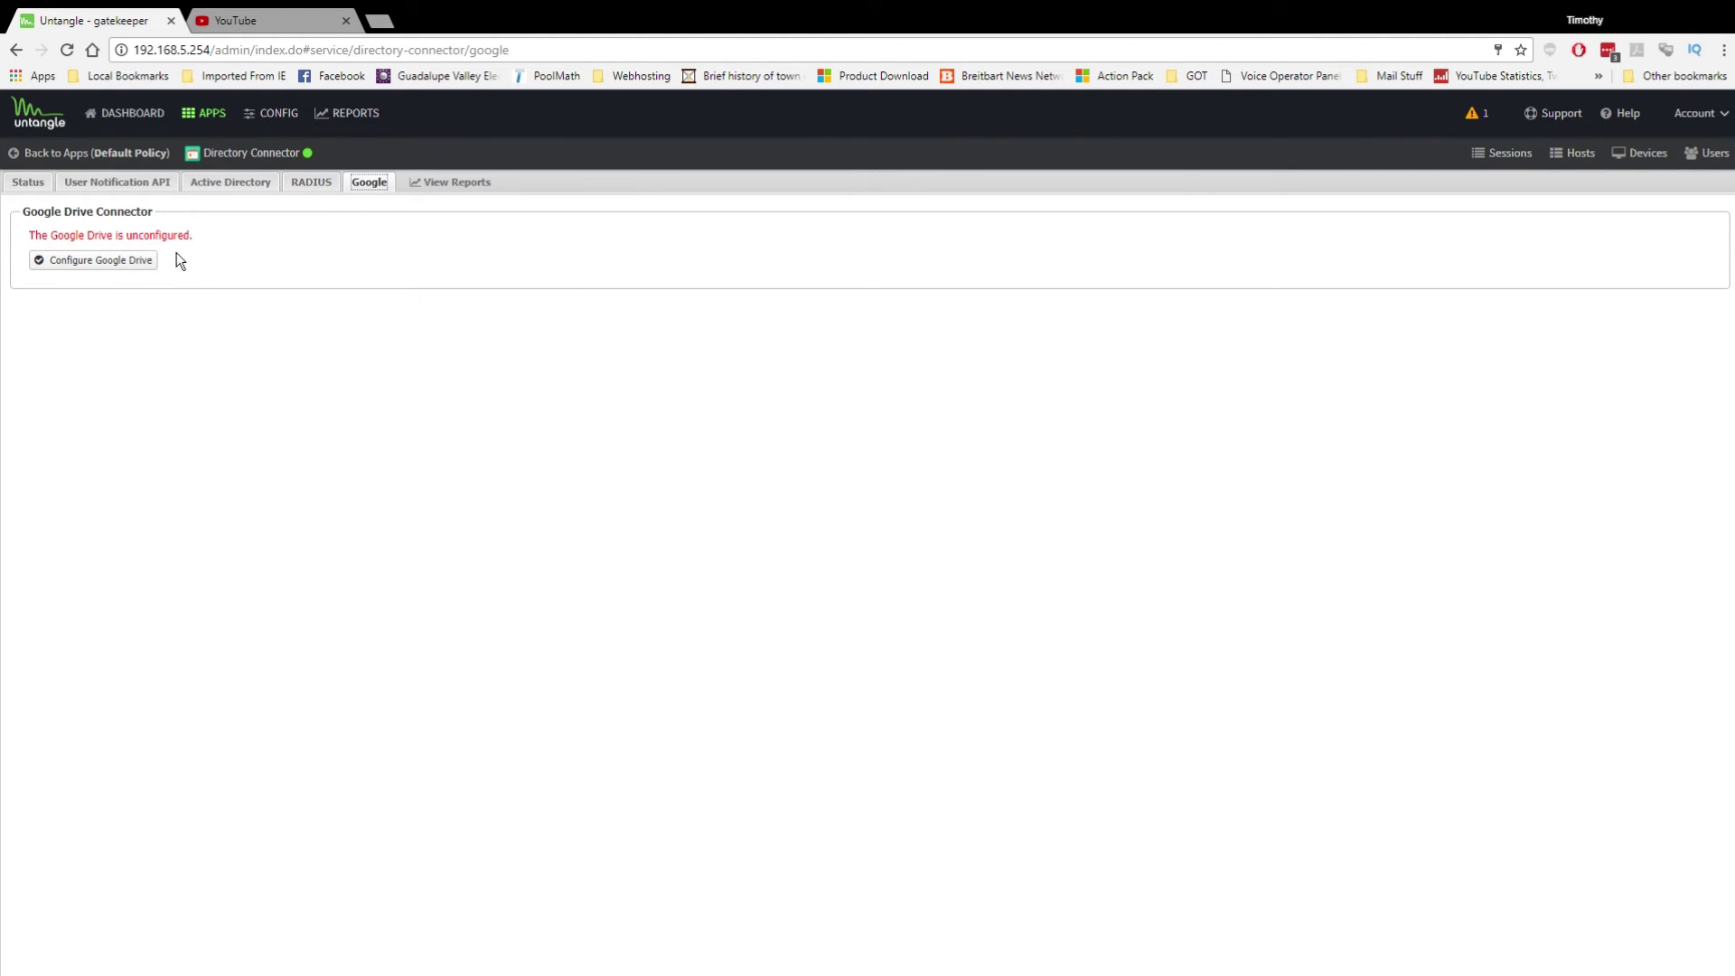
click(28, 181)
click(52, 154)
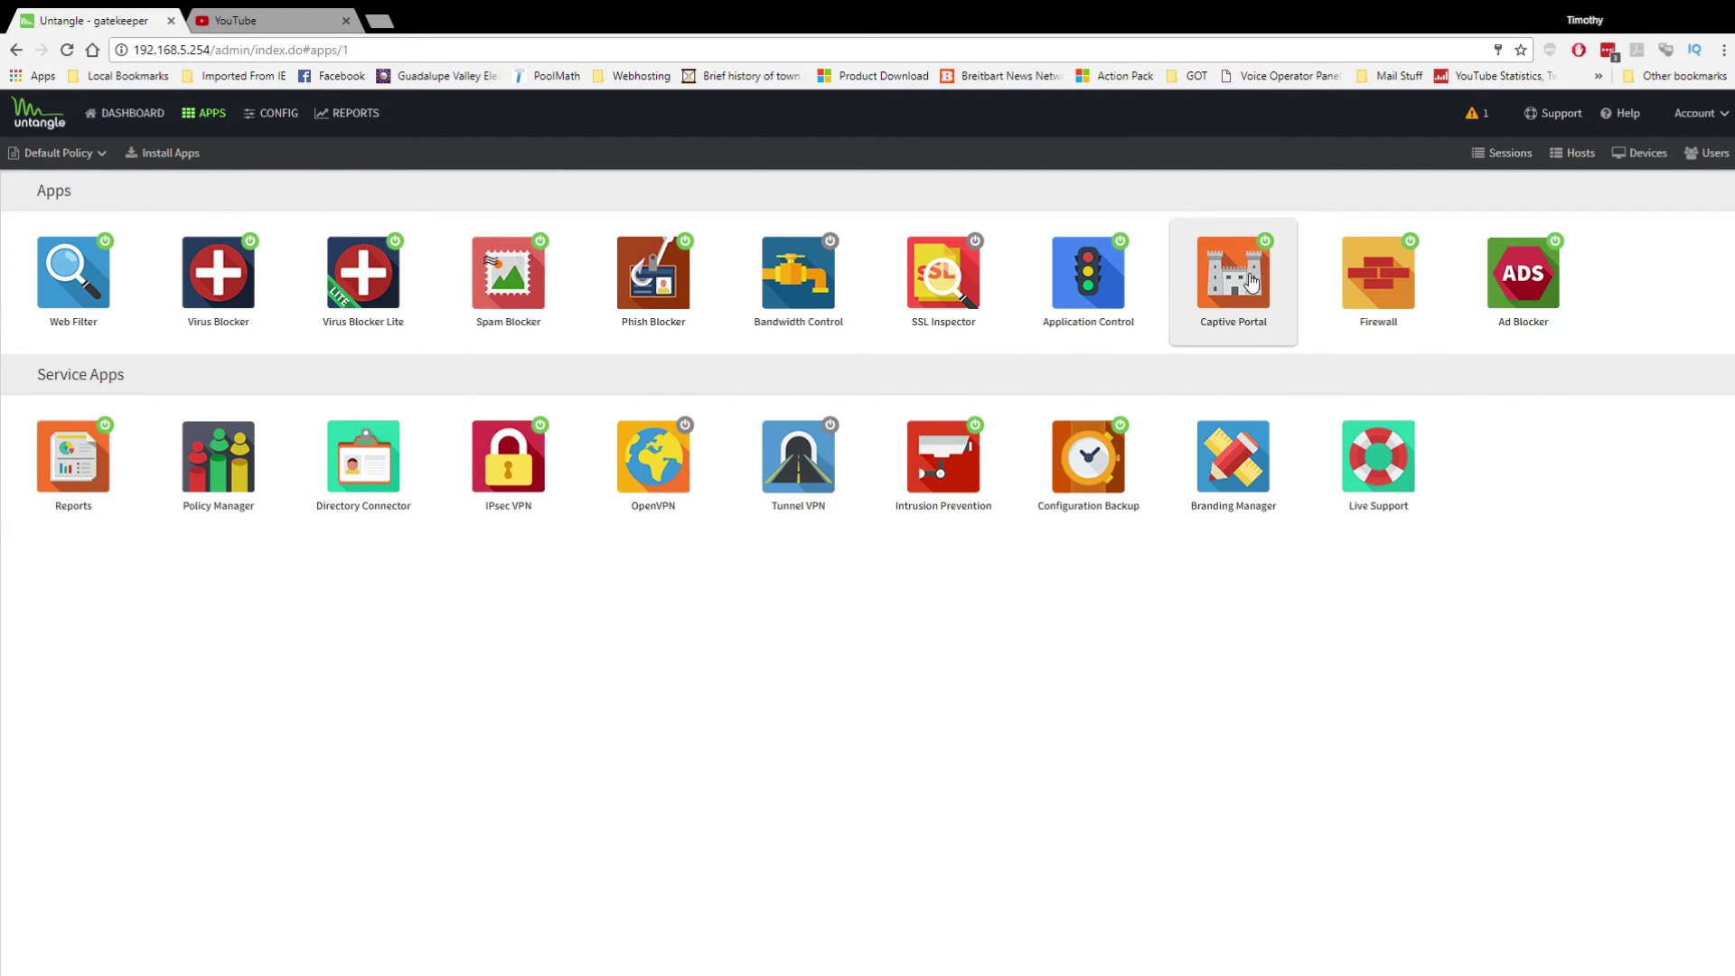
Reopen Captive Portal, view its user authentication methods, session settings and status, then return to the installed apps
click(1233, 282)
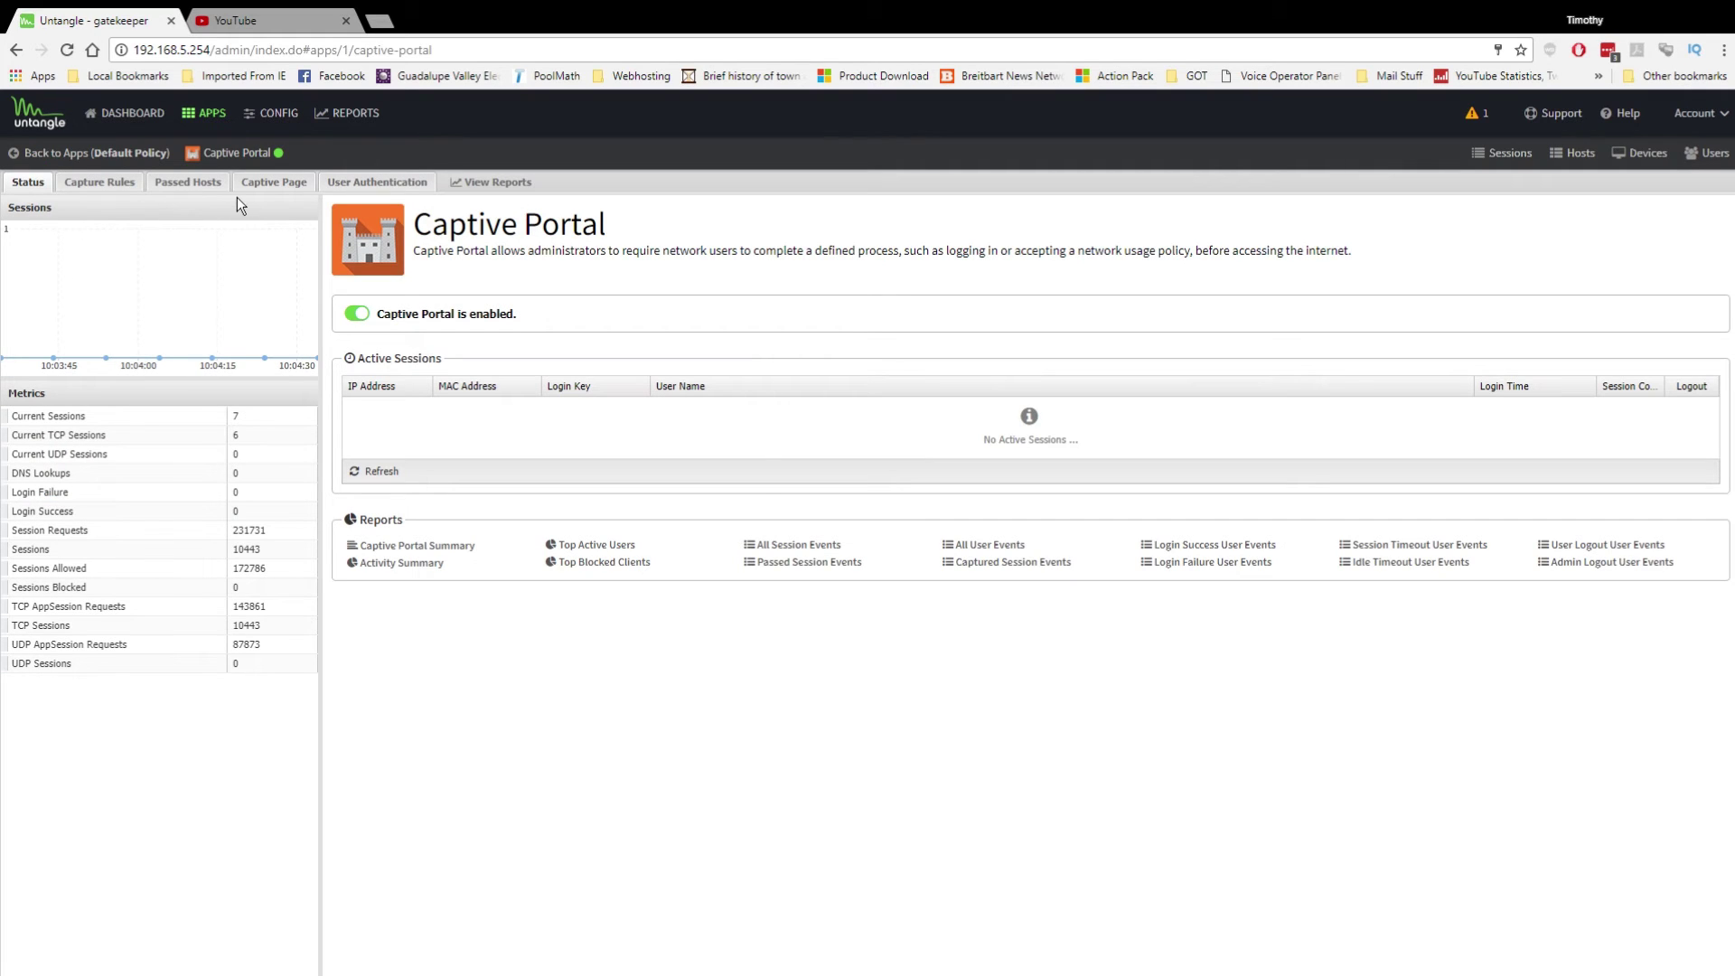
click(372, 180)
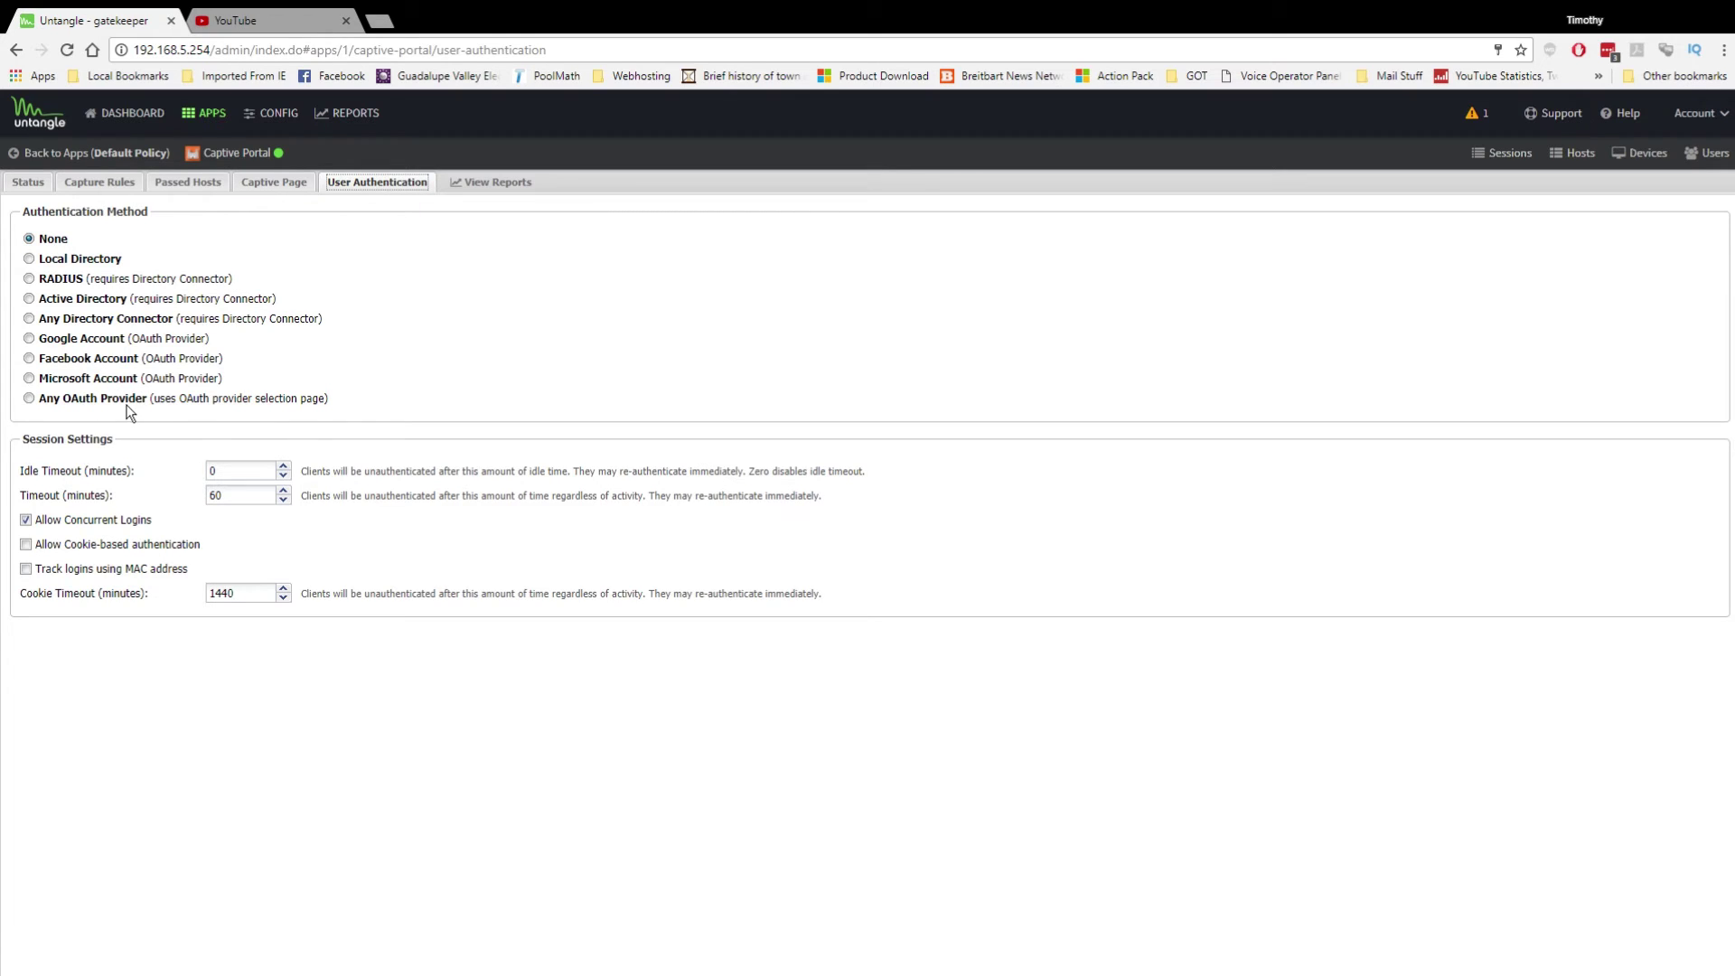
click(28, 183)
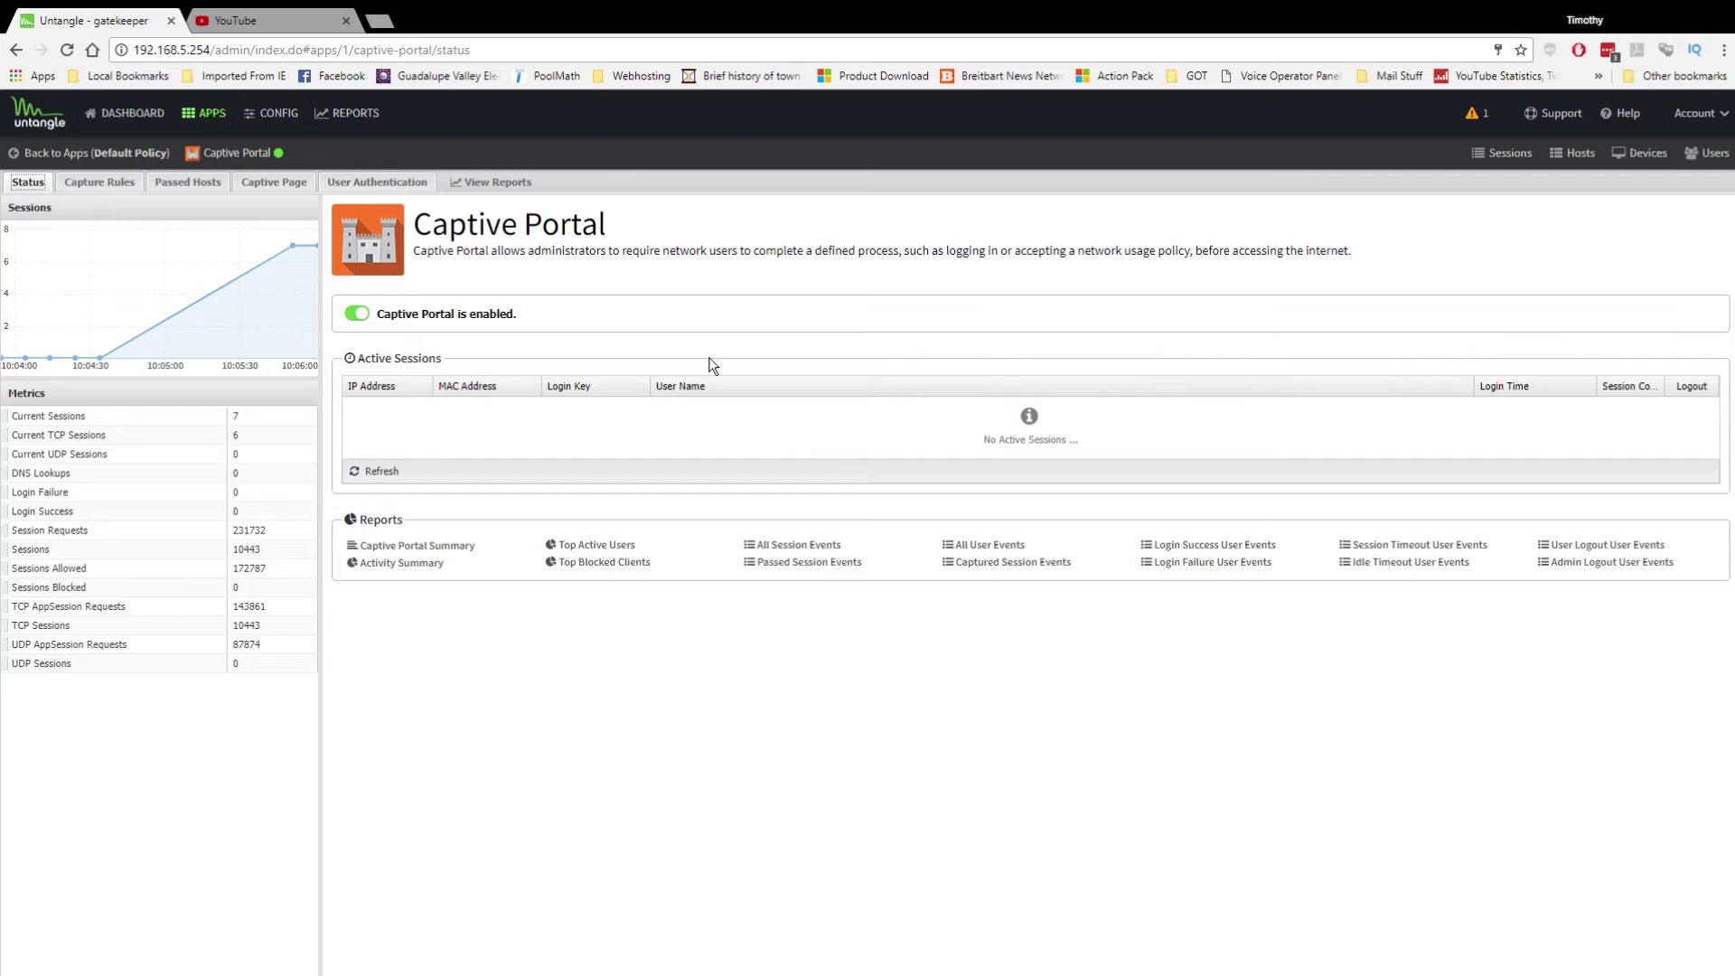
click(100, 154)
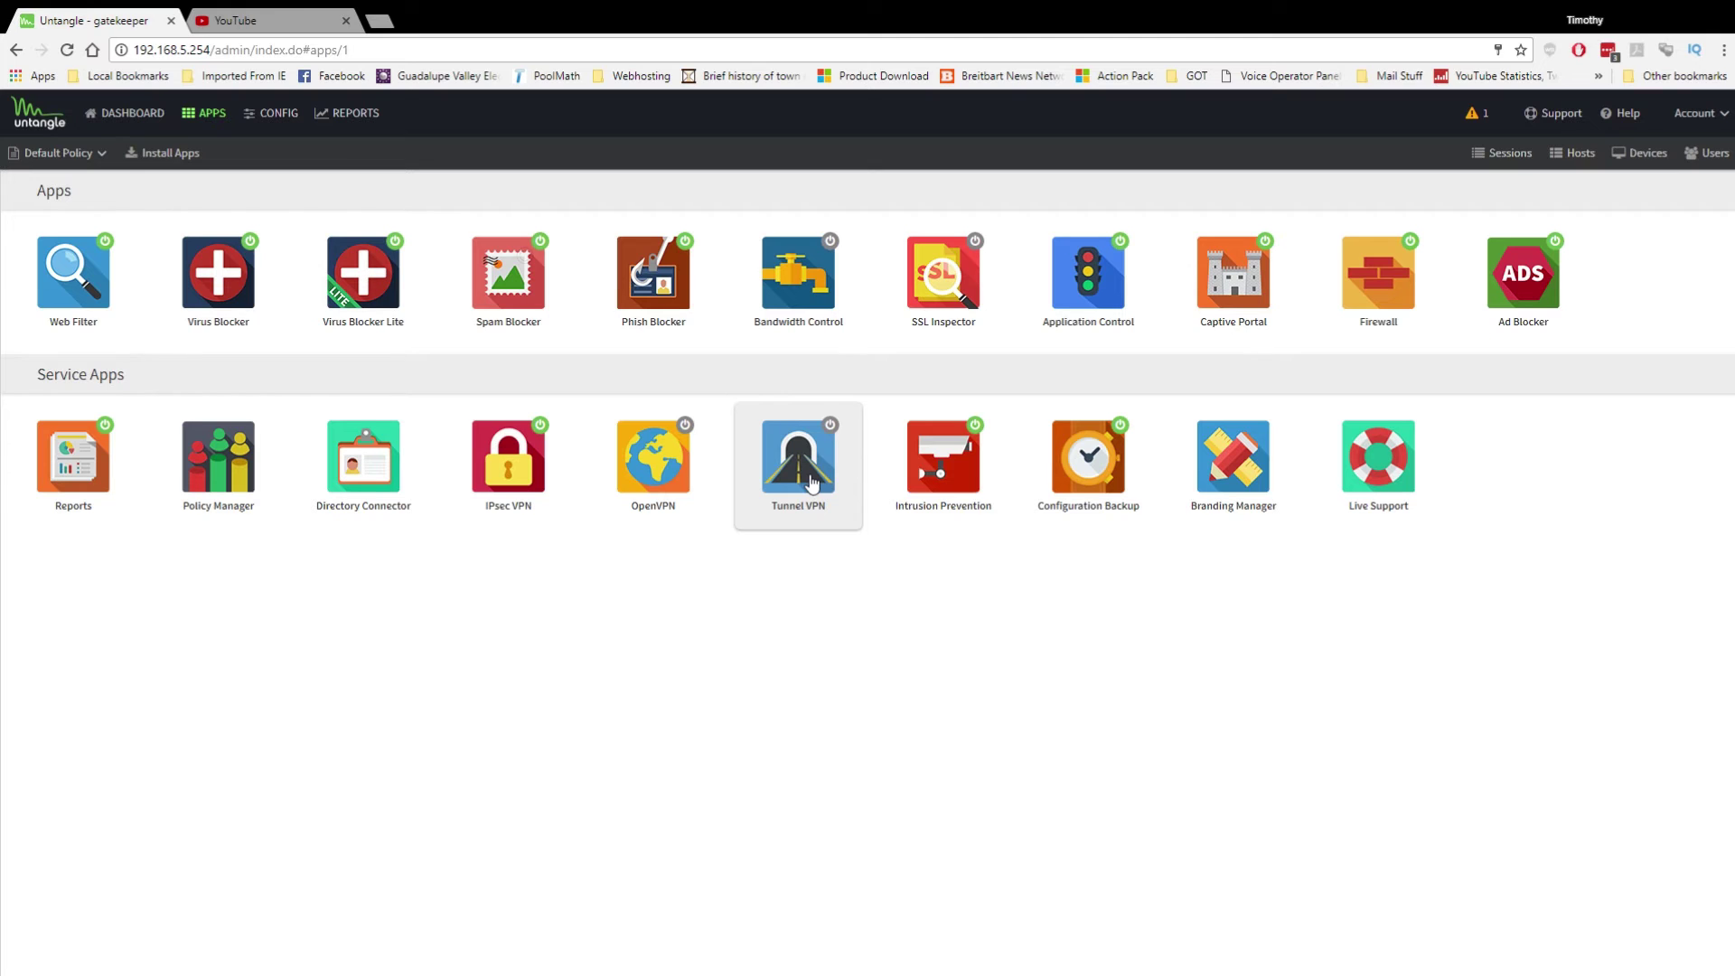
View the status pages of Intrusion Prevention and Configuration Backup, returning to the installed apps after each
click(958, 475)
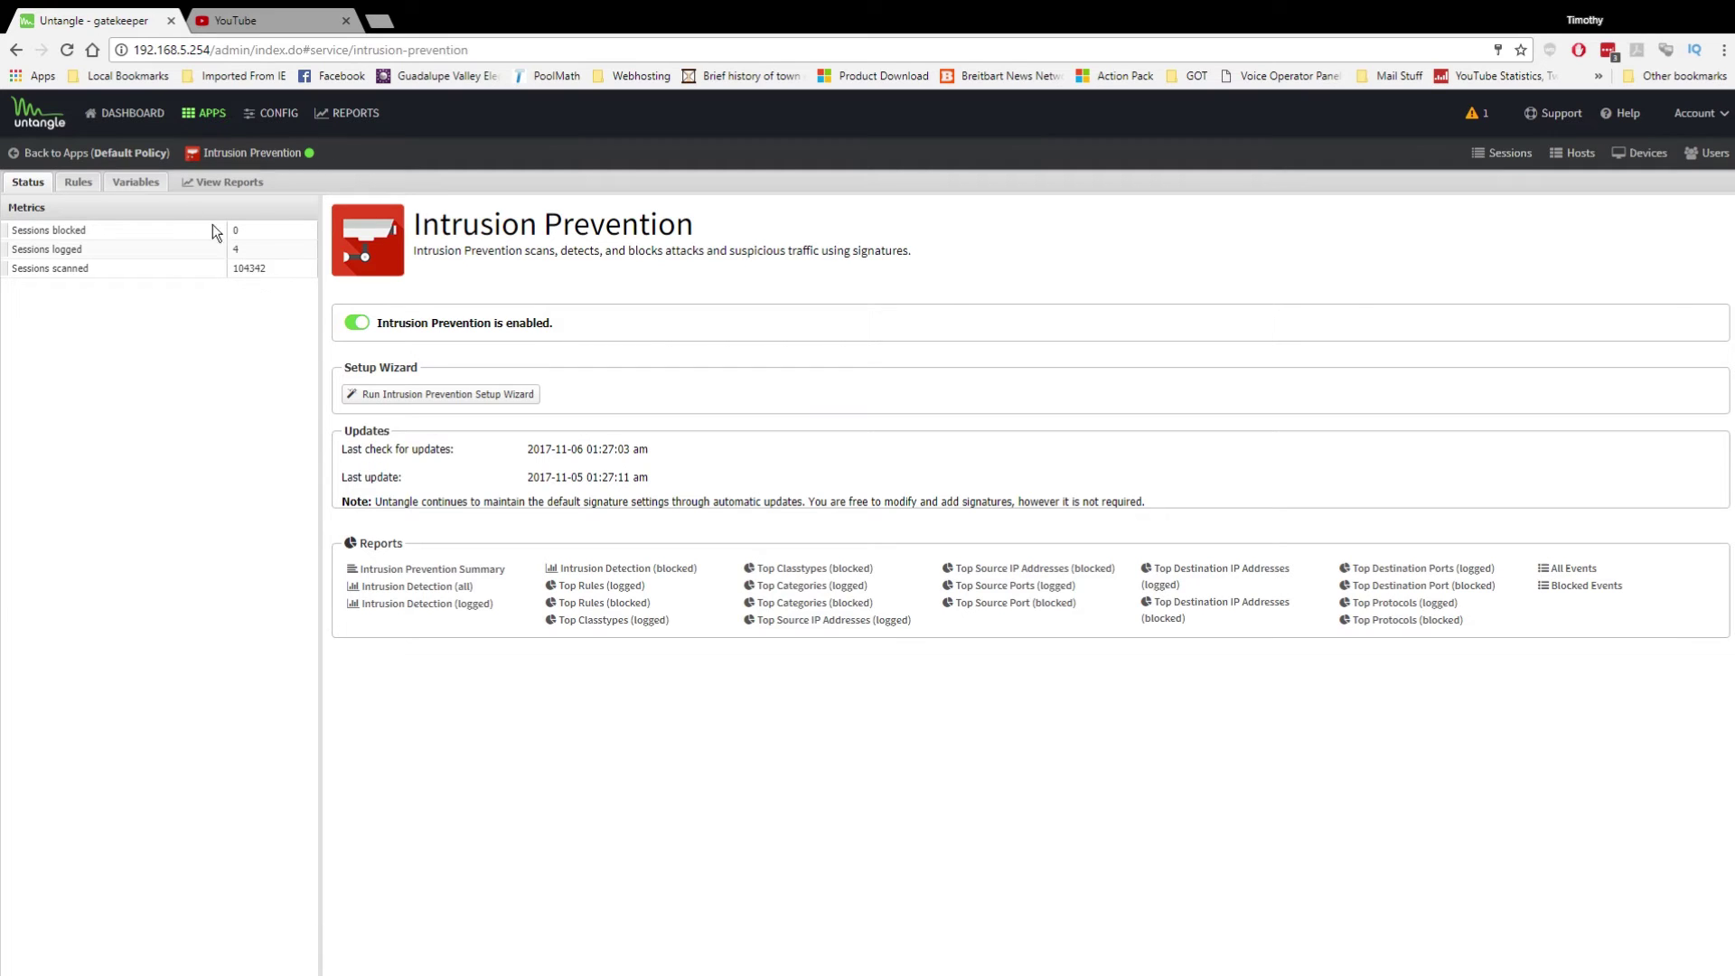
click(32, 154)
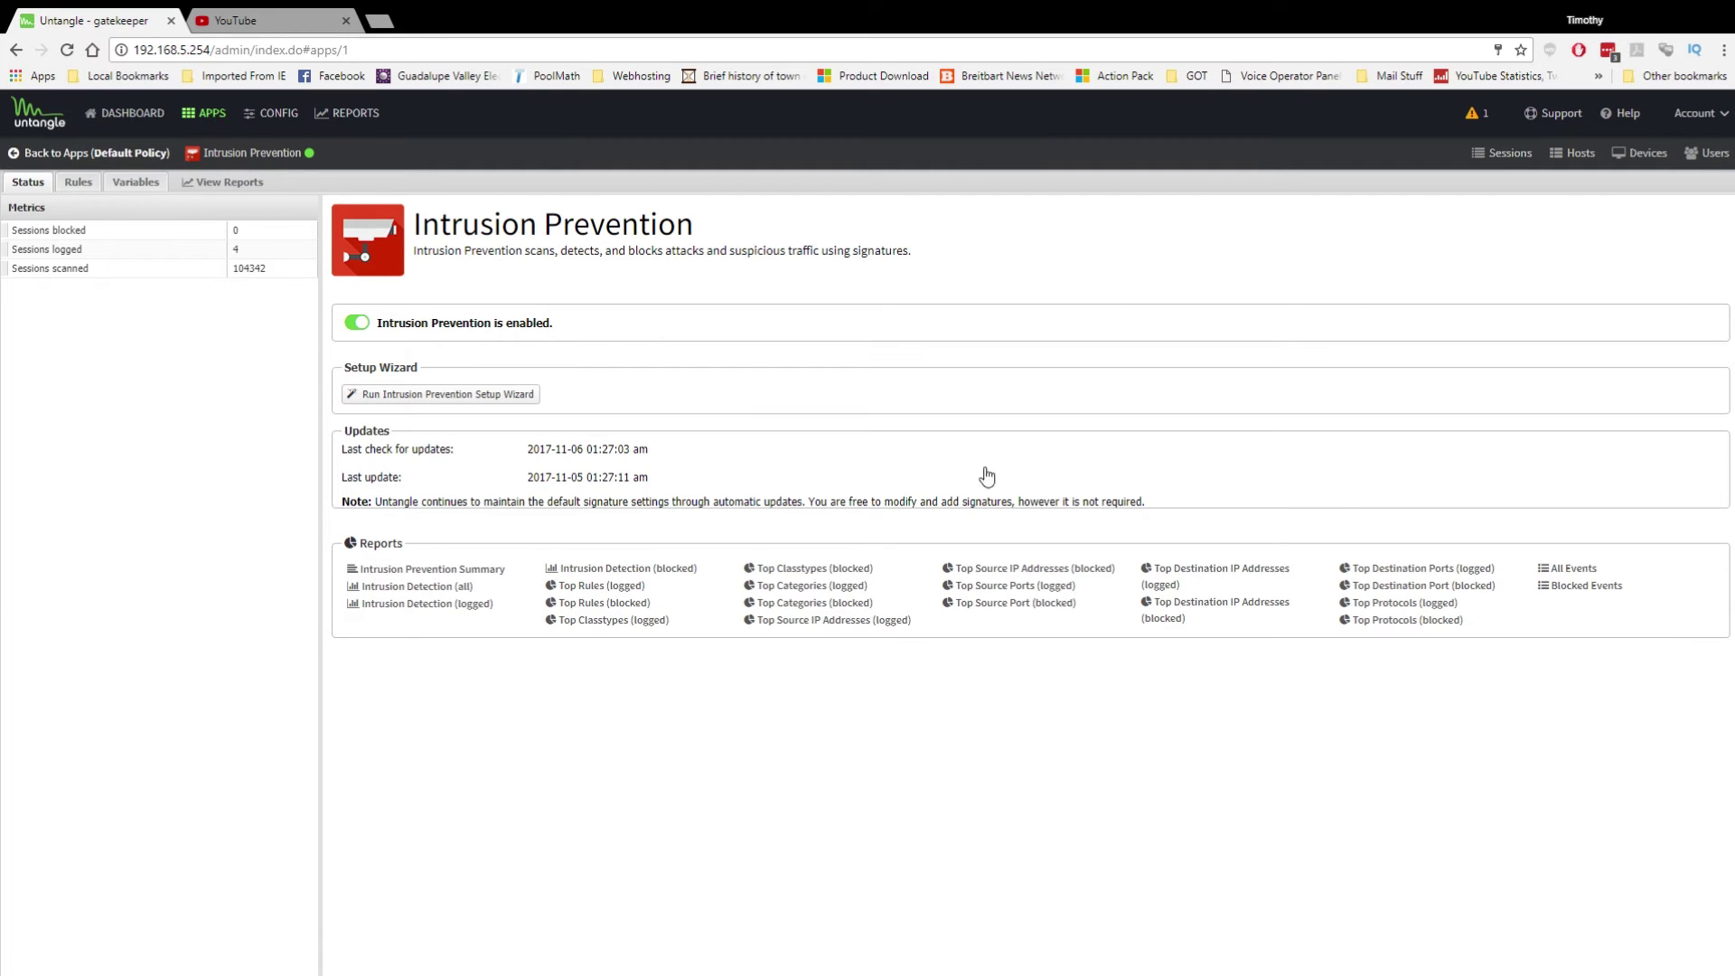
click(1102, 467)
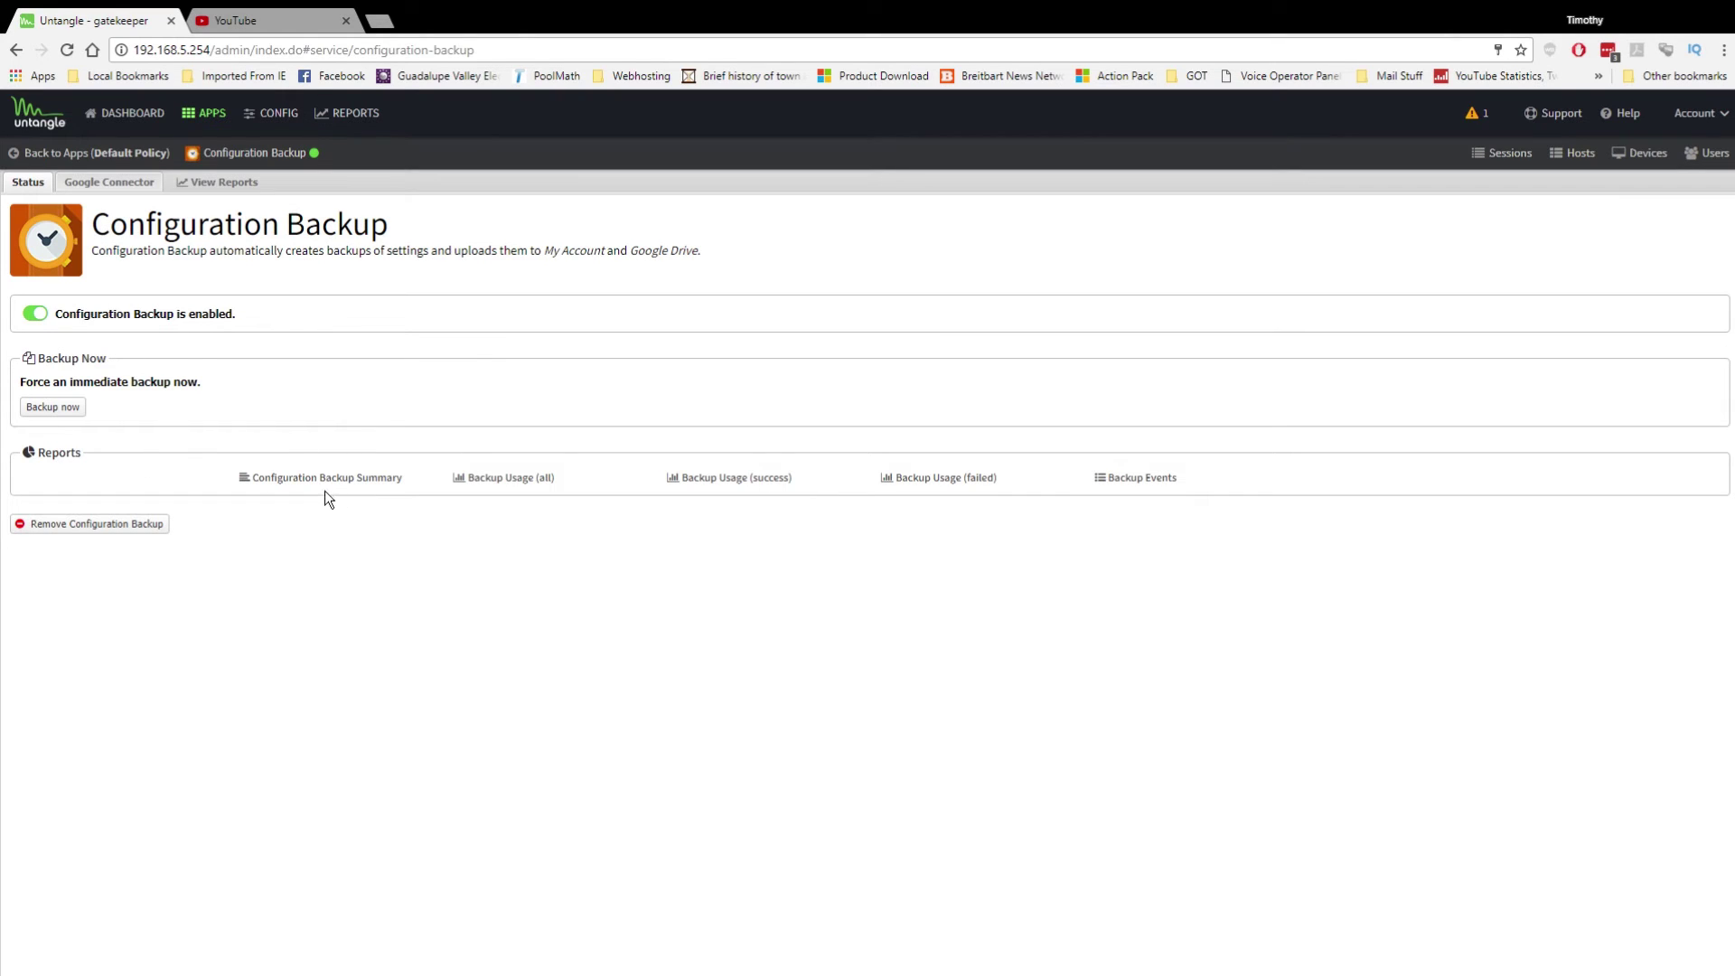
click(38, 155)
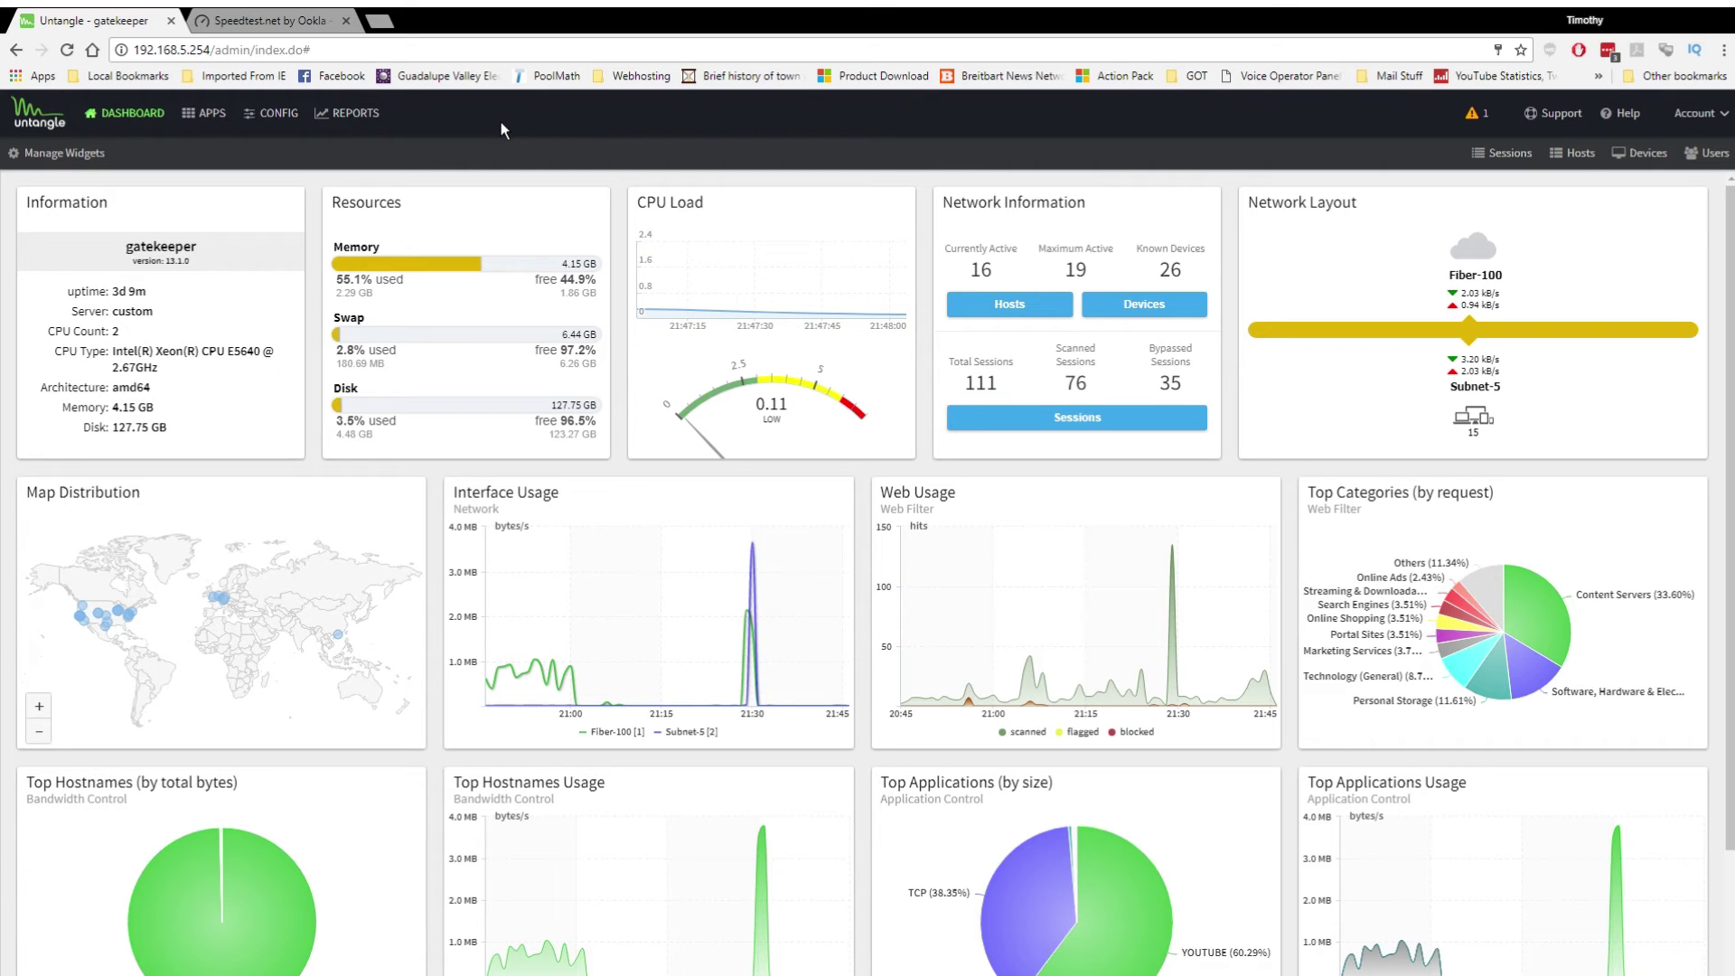
View the additional apps available to install in the default policy, then return to the installed apps
click(204, 117)
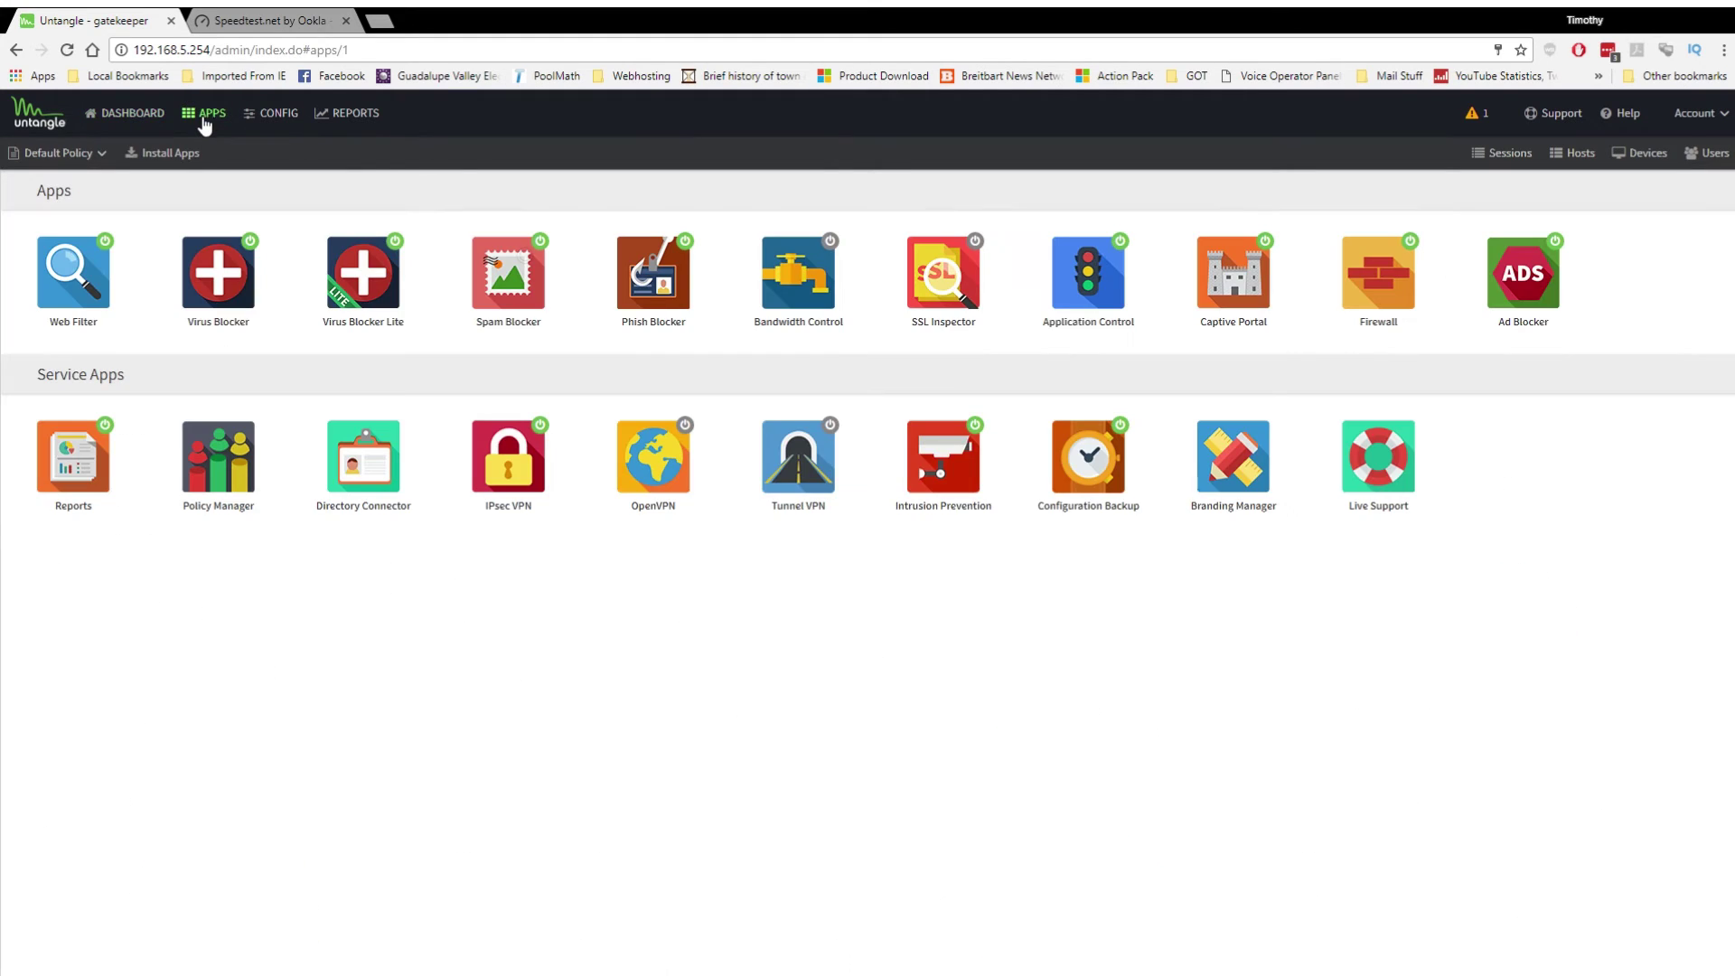
click(157, 156)
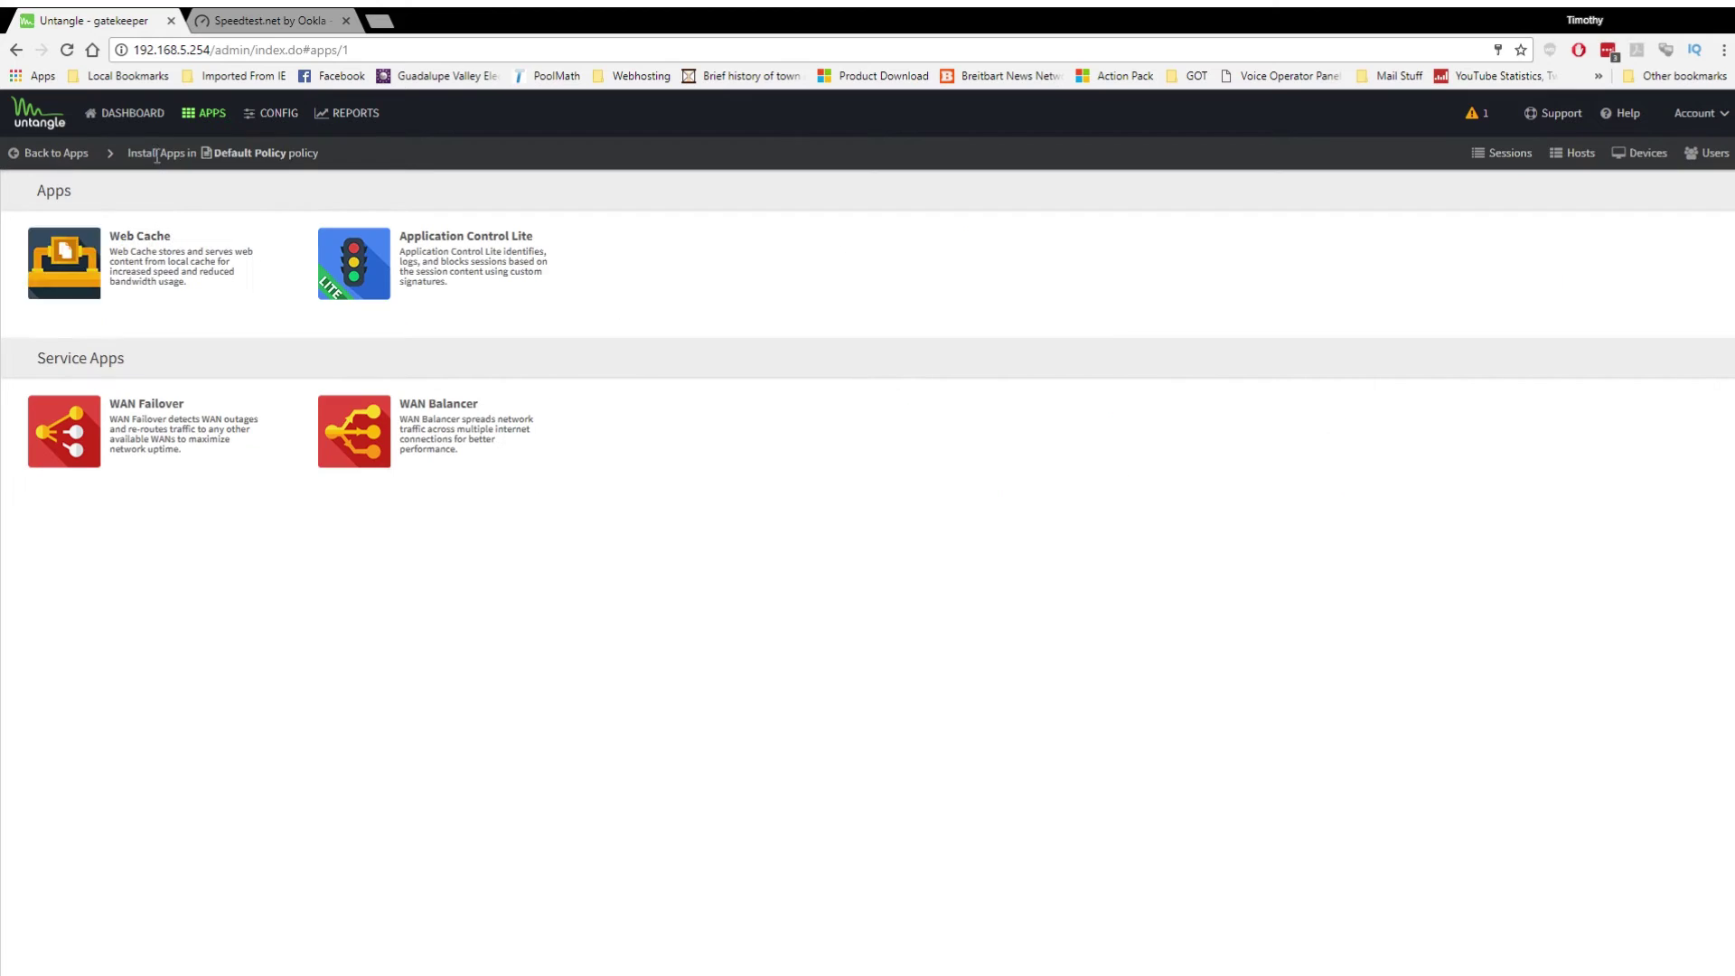
click(76, 155)
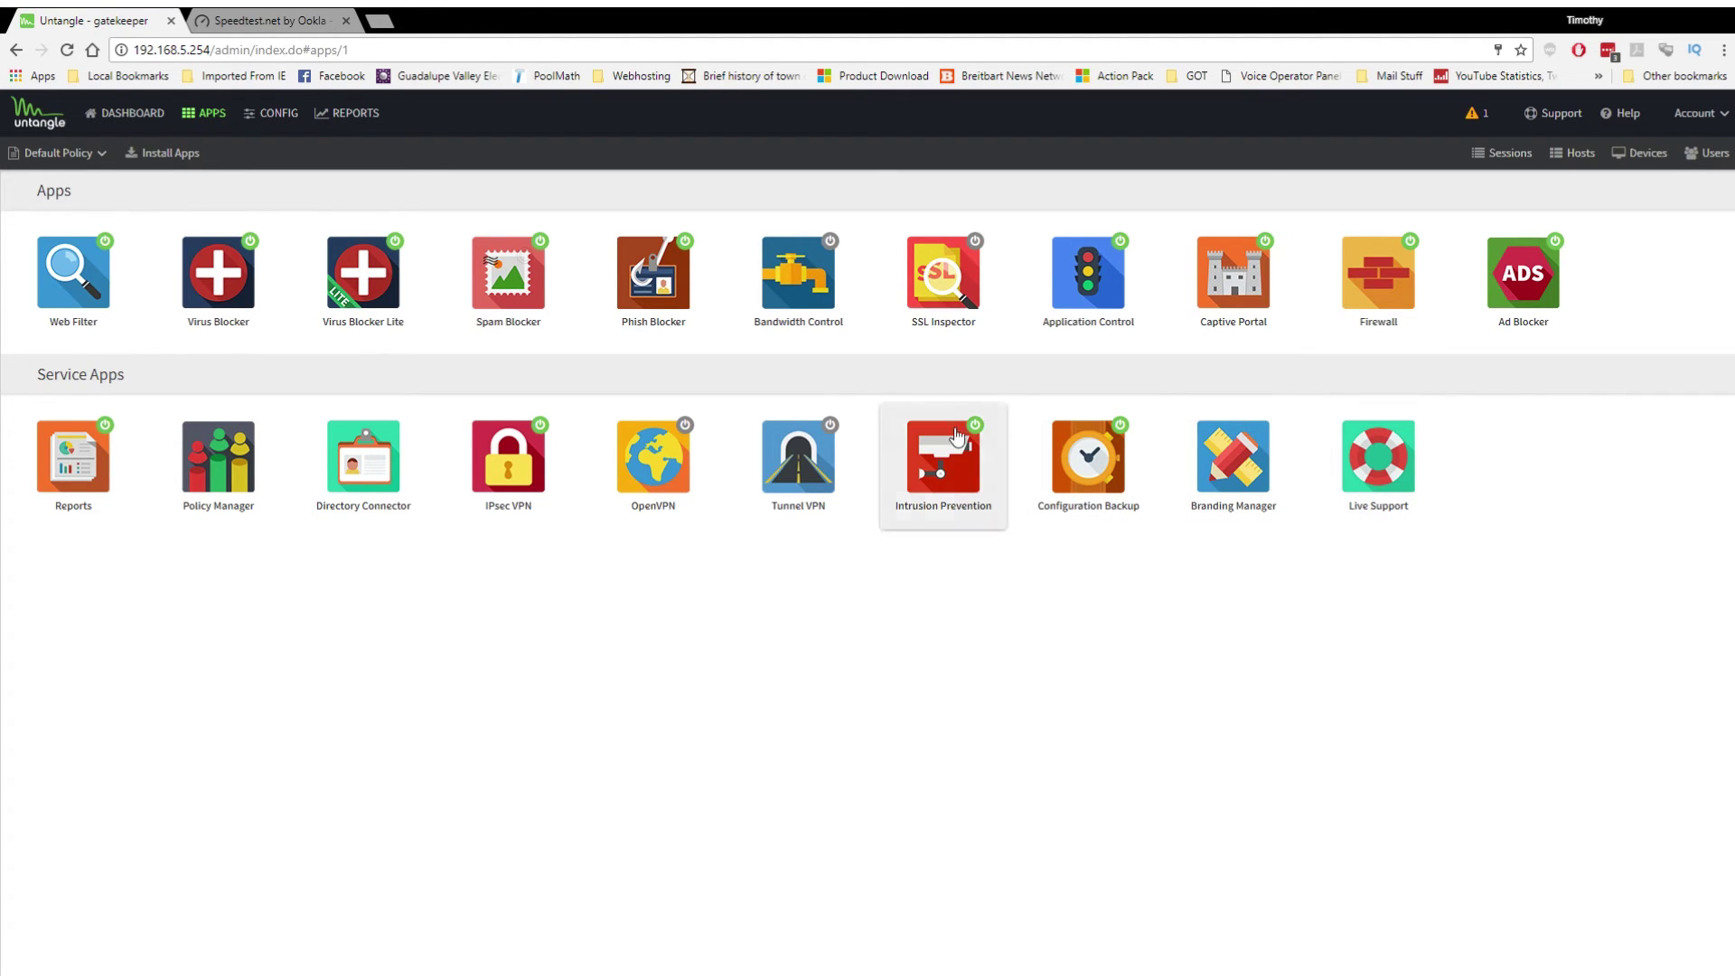
Look through the dashboard's widgets, then switch from the Speedtest page back to the Untangle dashboard
click(135, 119)
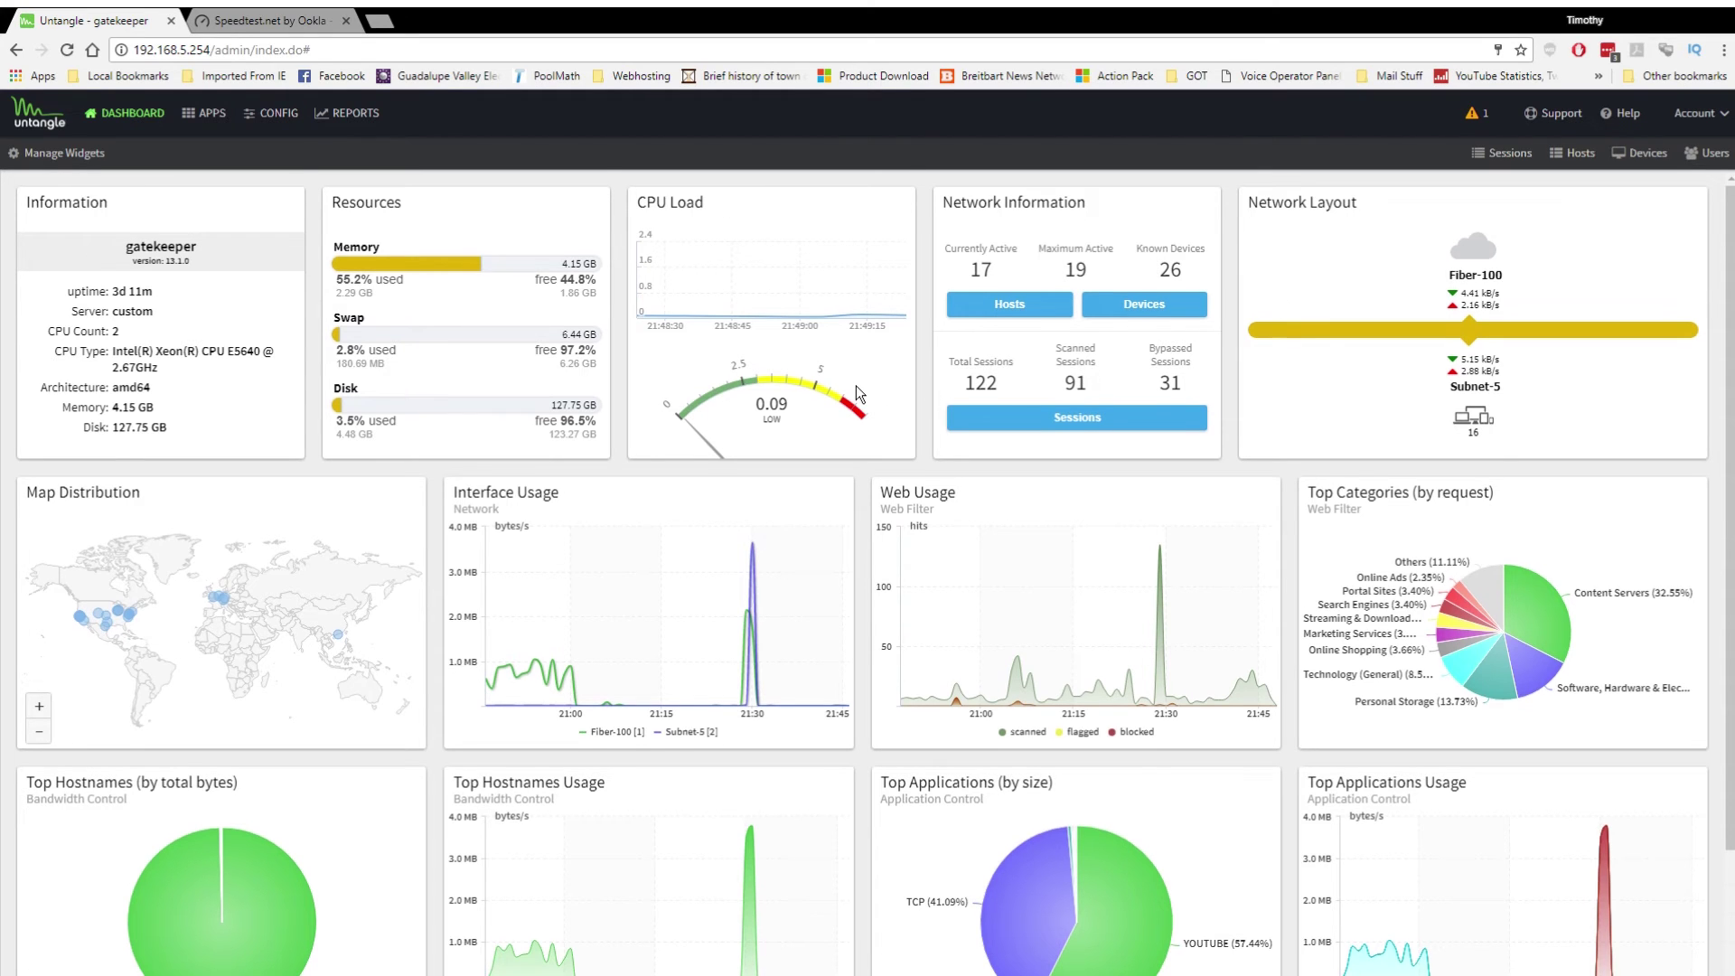
scroll(855, 385, down, 3)
scroll(855, 385, up, 3)
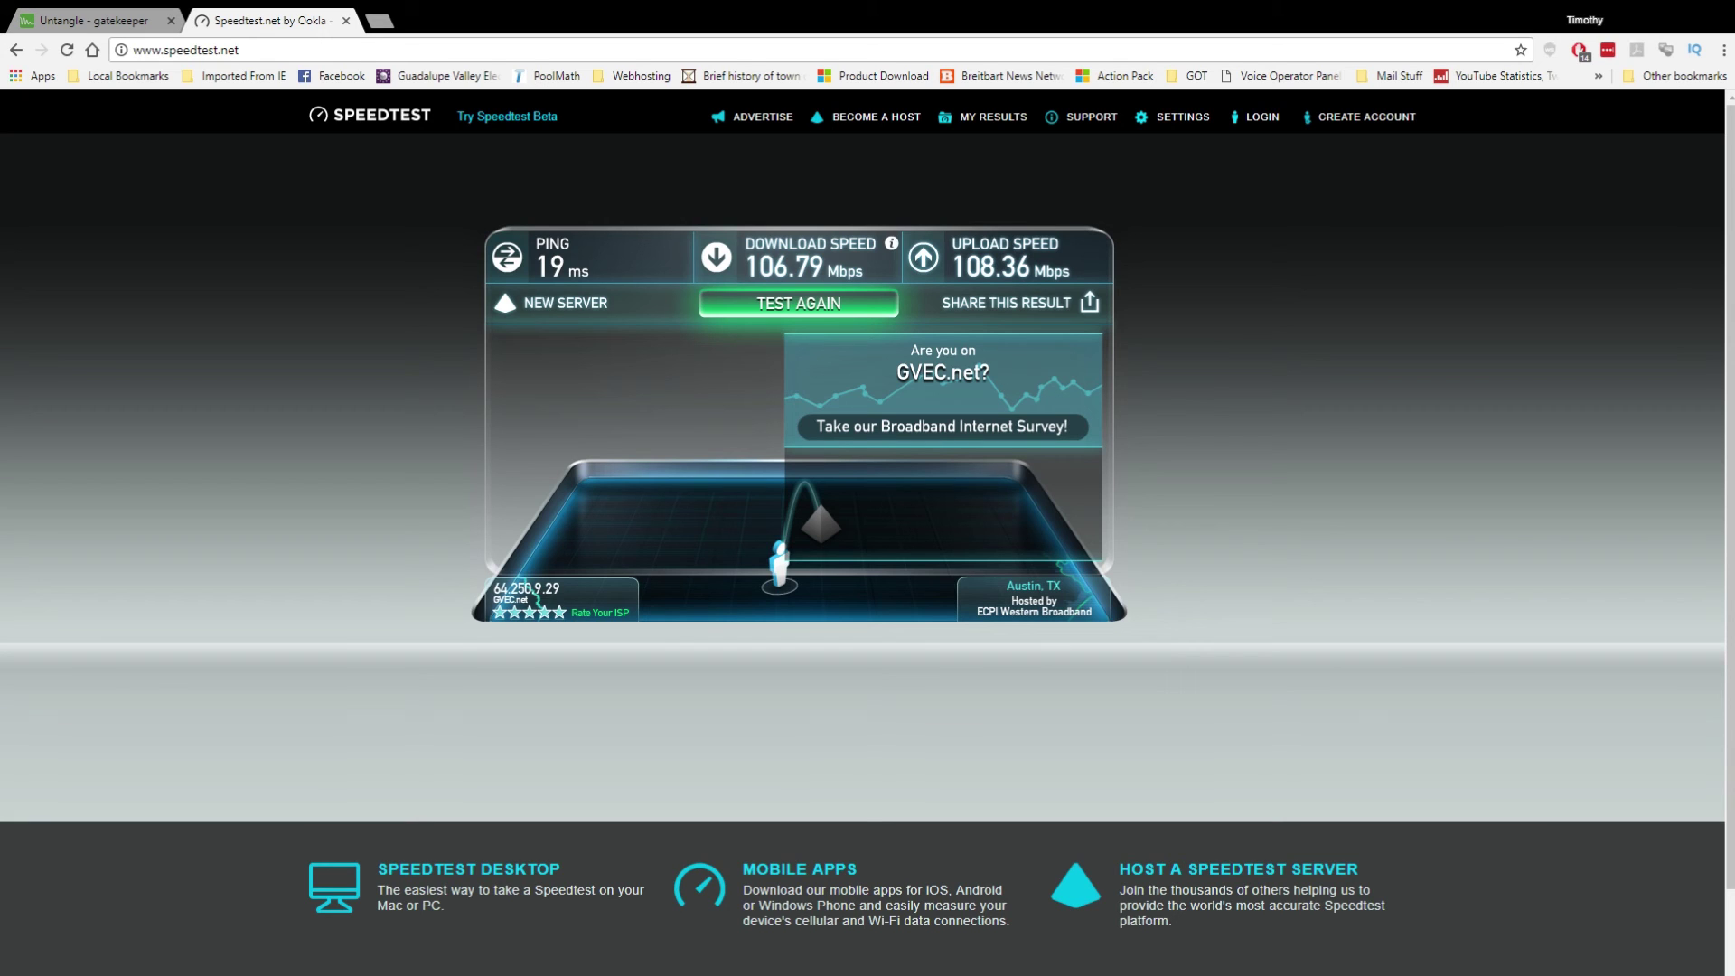
click(95, 20)
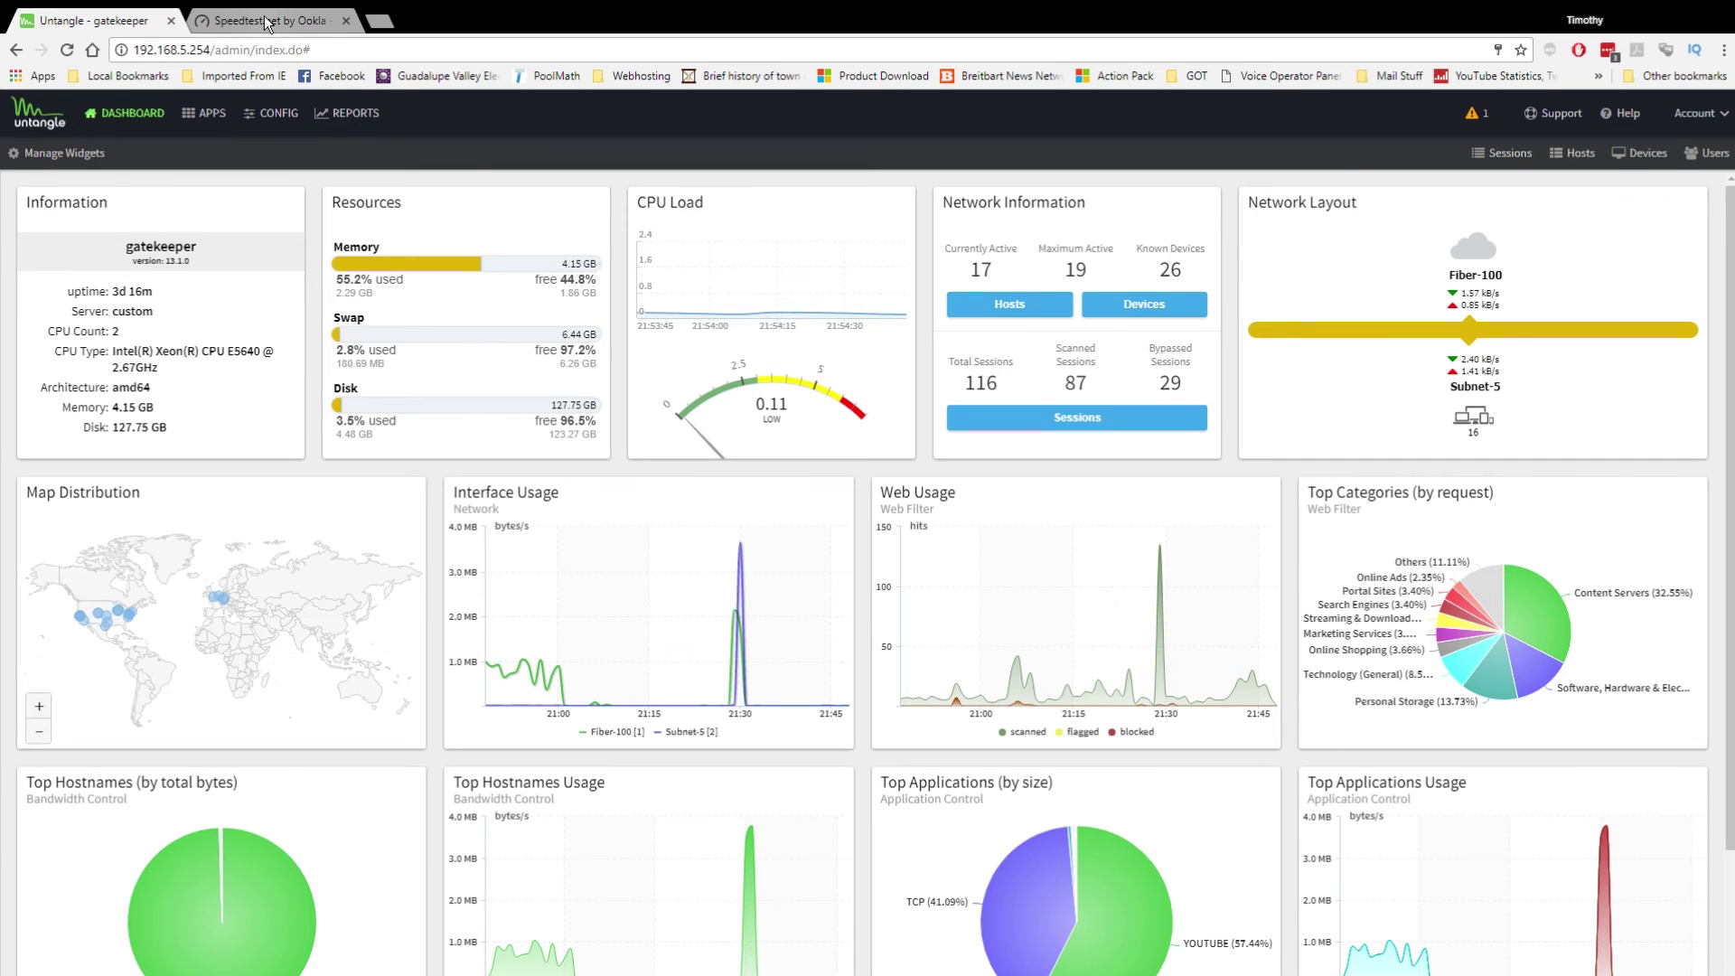
Revisit the Speedtest page, then return to the Untangle dashboard and examine its web category, interface, hostname and application usage widgets
click(267, 22)
click(138, 26)
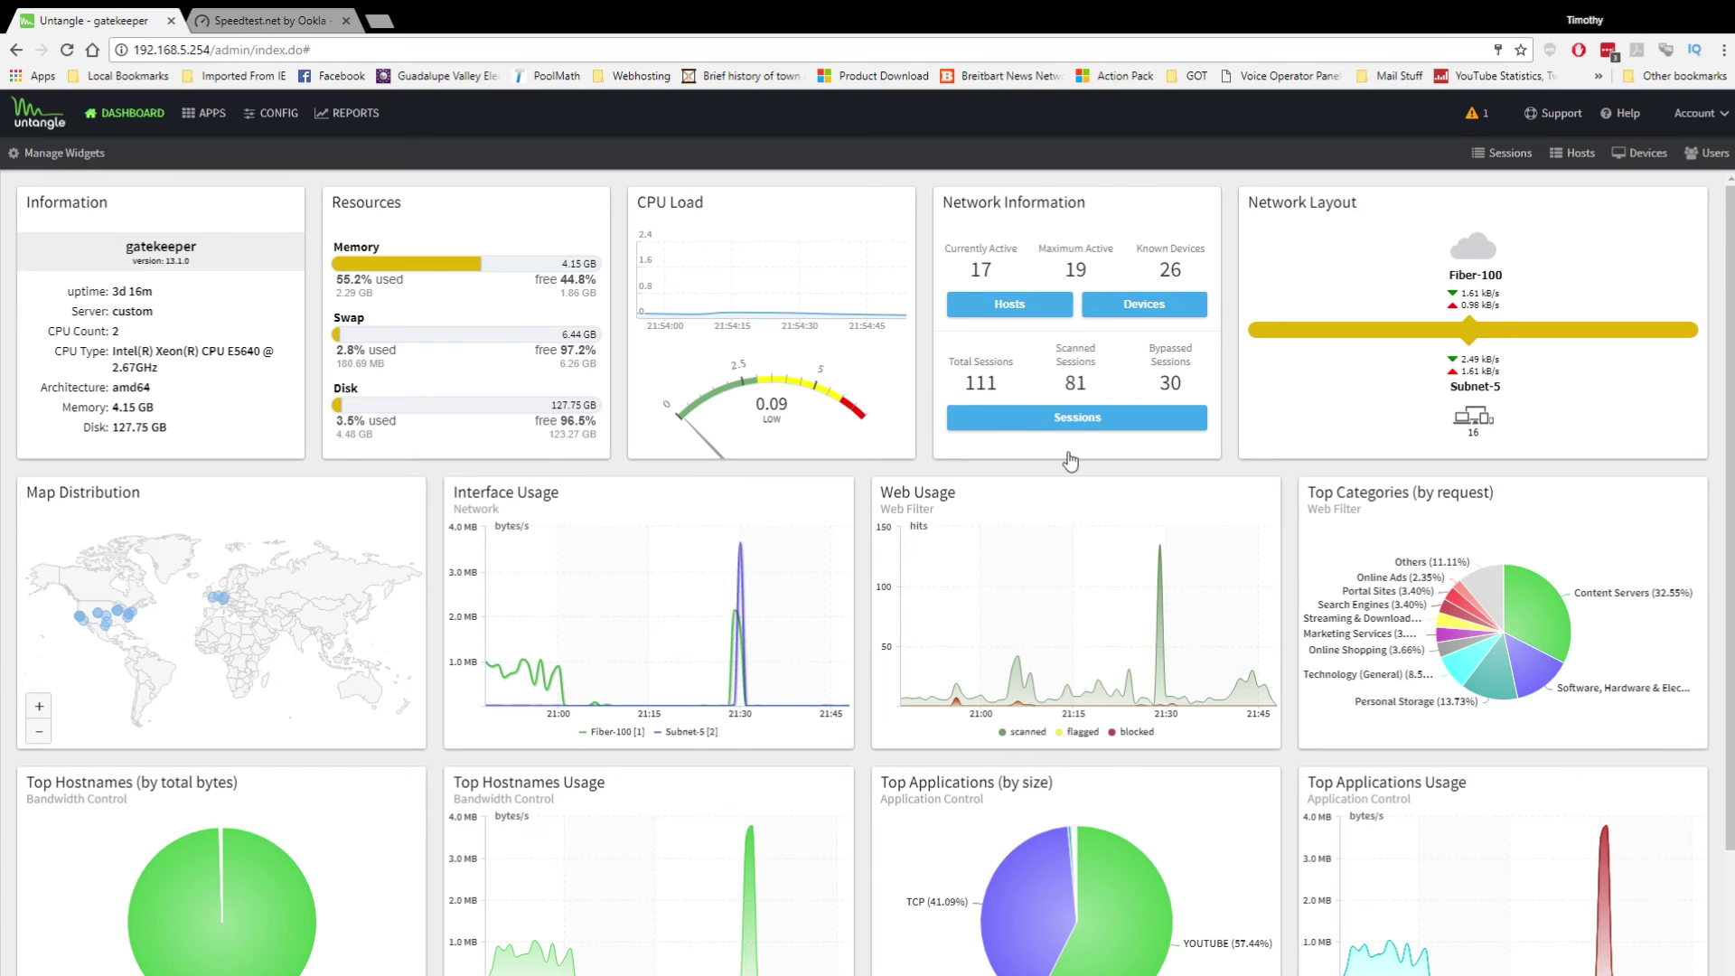
mouse_move(1458, 589)
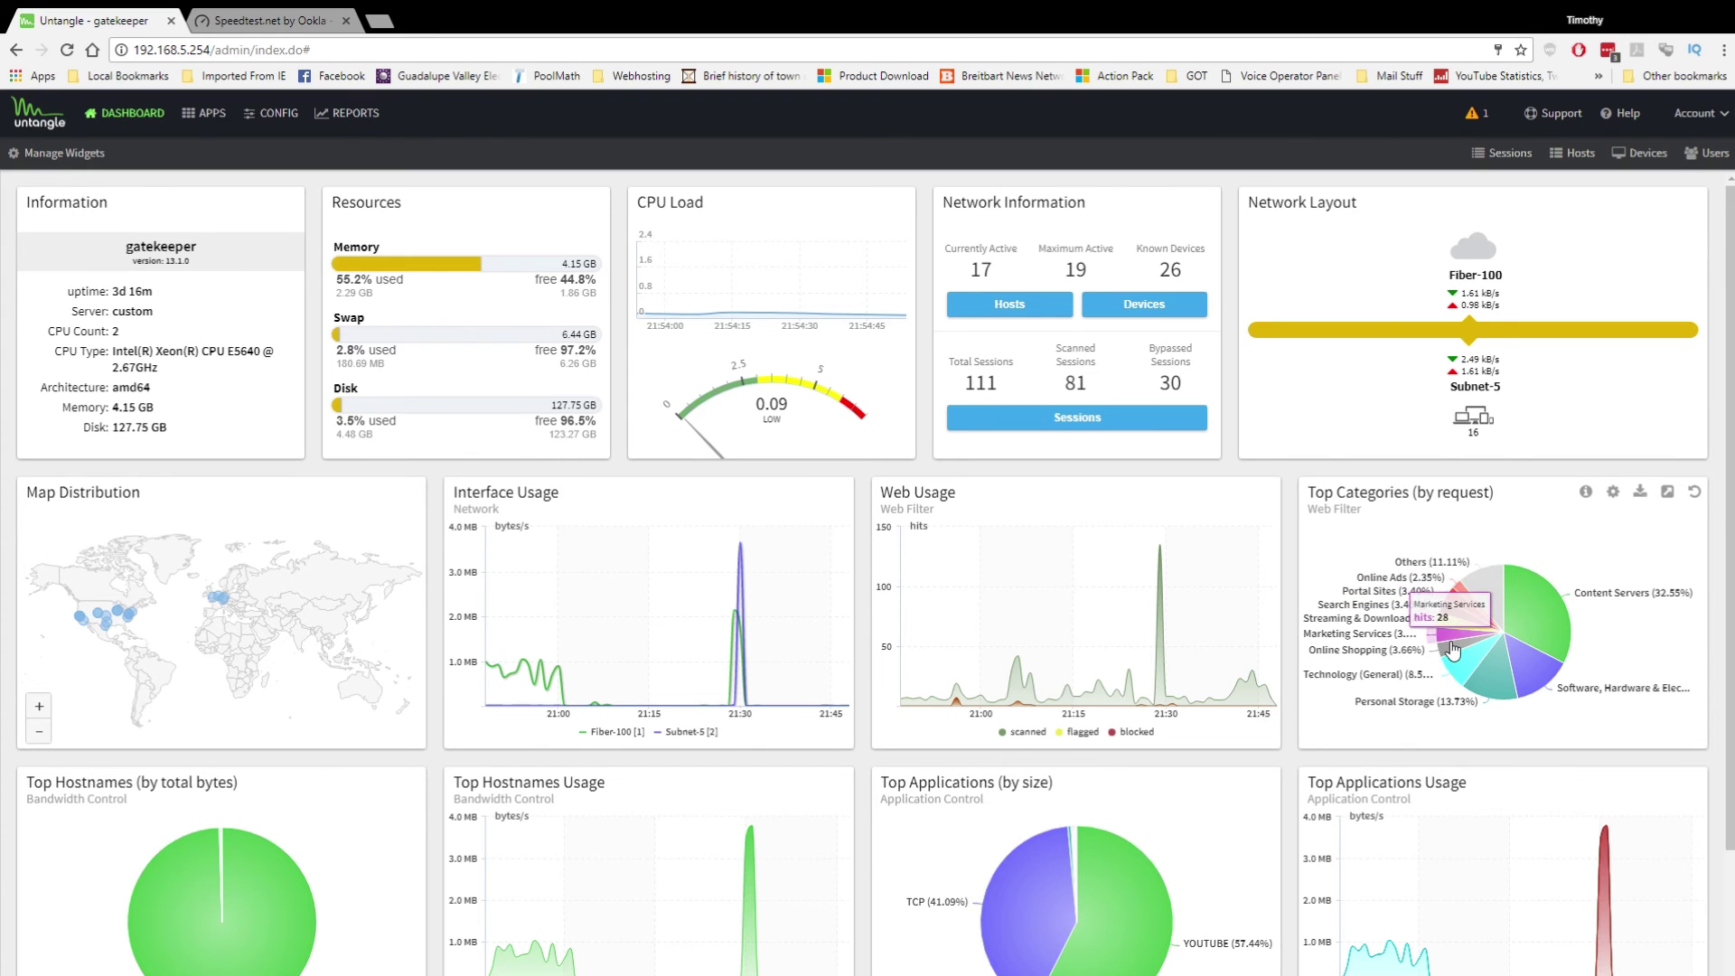
scroll(1450, 640, down, 3)
scroll(1450, 640, up, 3)
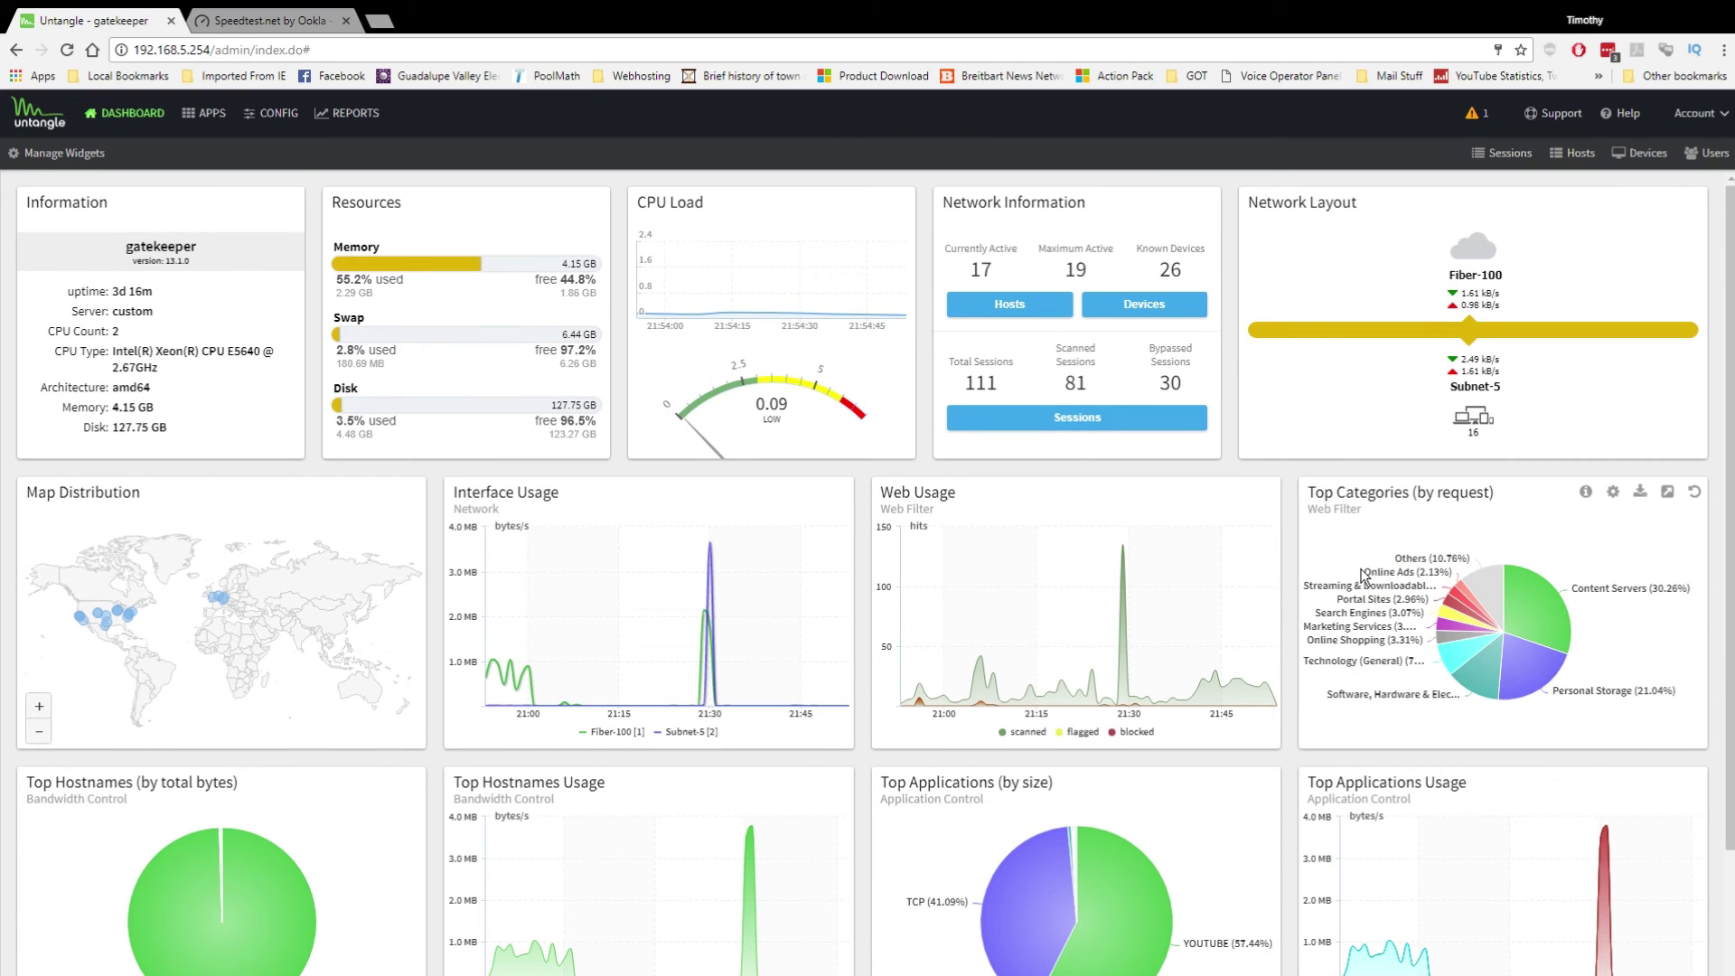
scroll(1362, 575, down, 3)
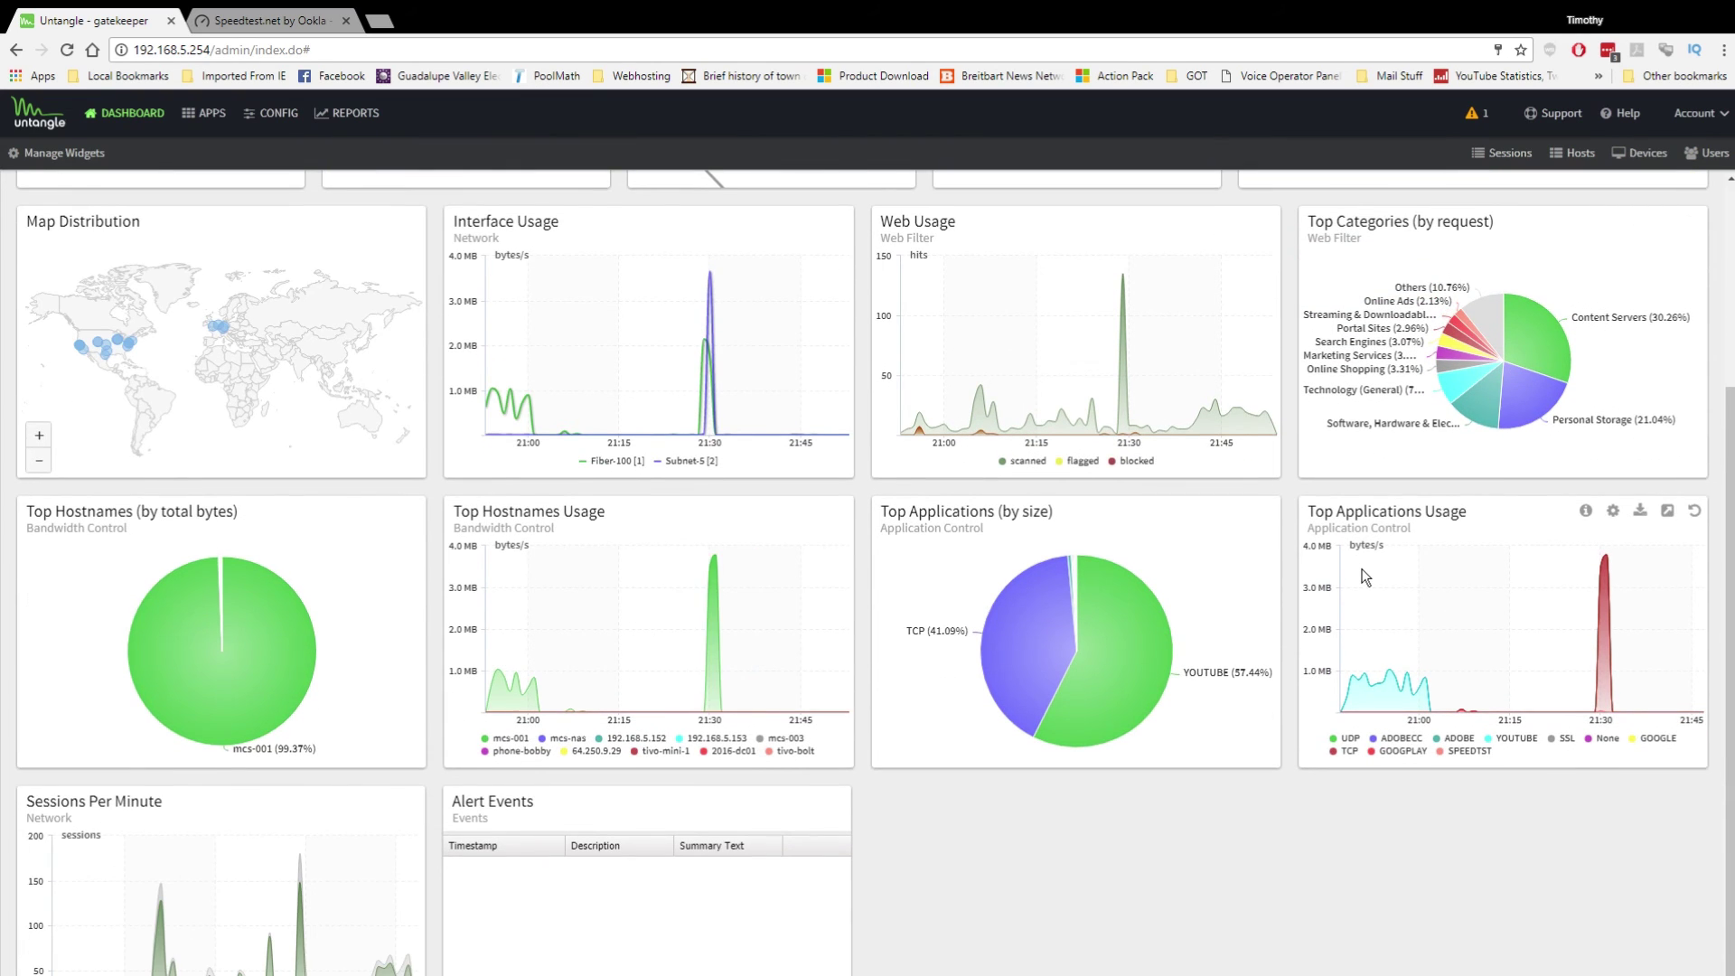
scroll(621, 301, up, 3)
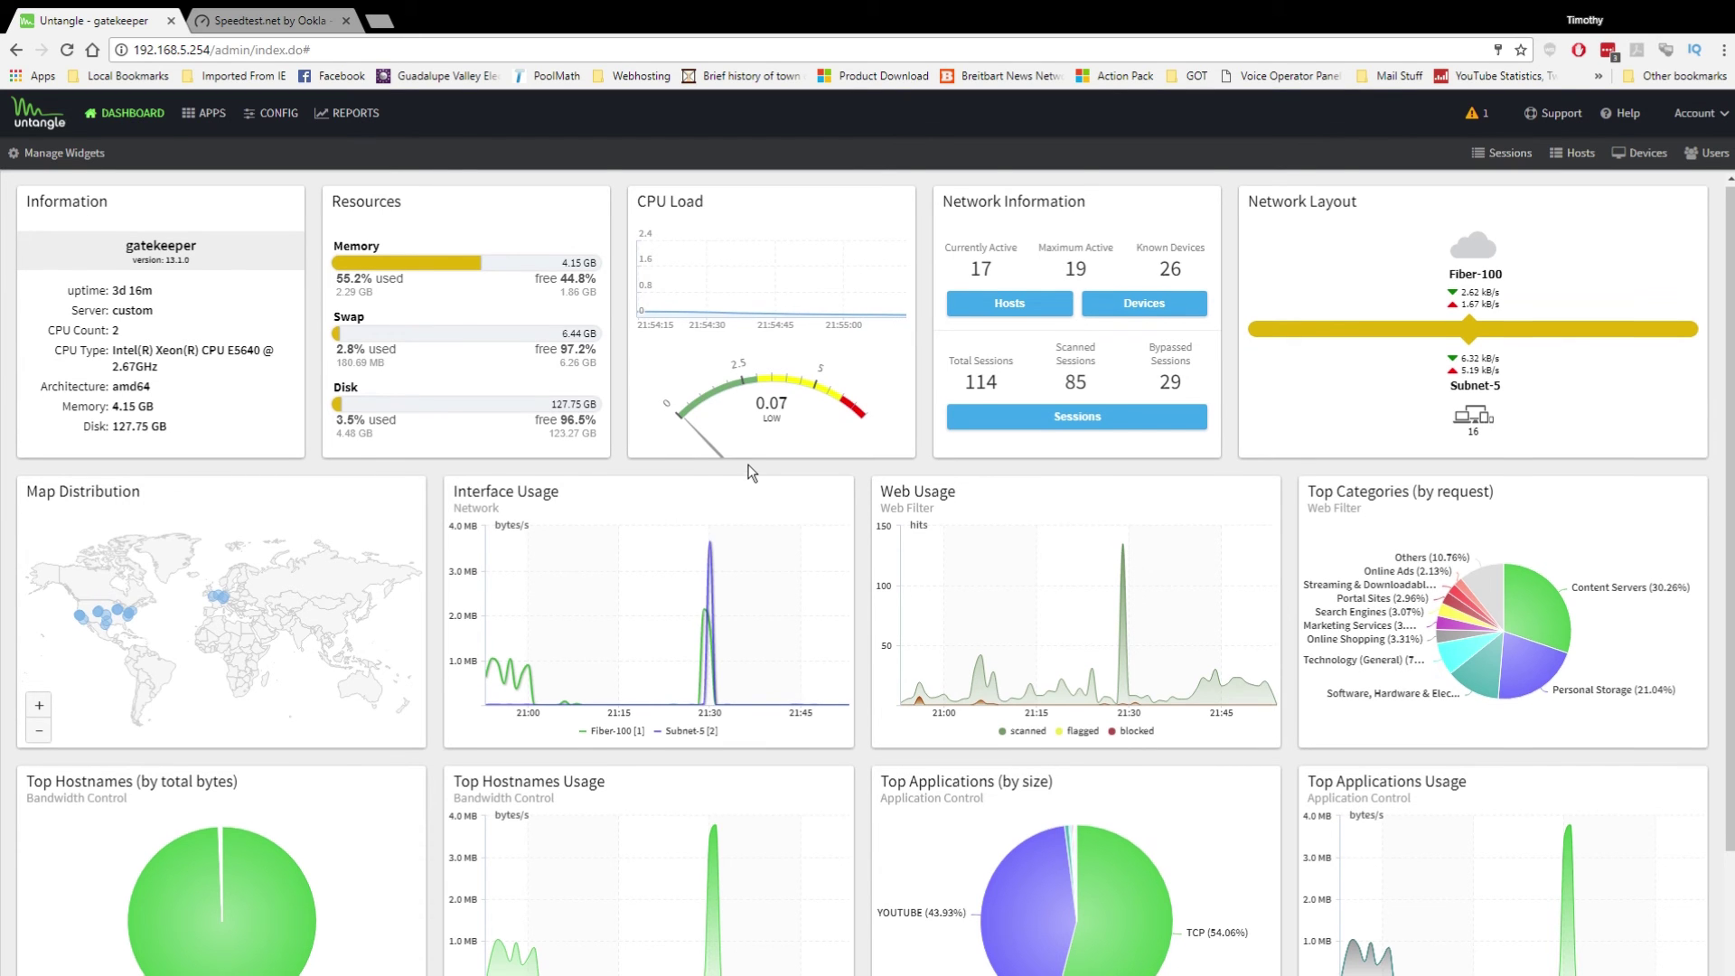
scroll(749, 471, down, 3)
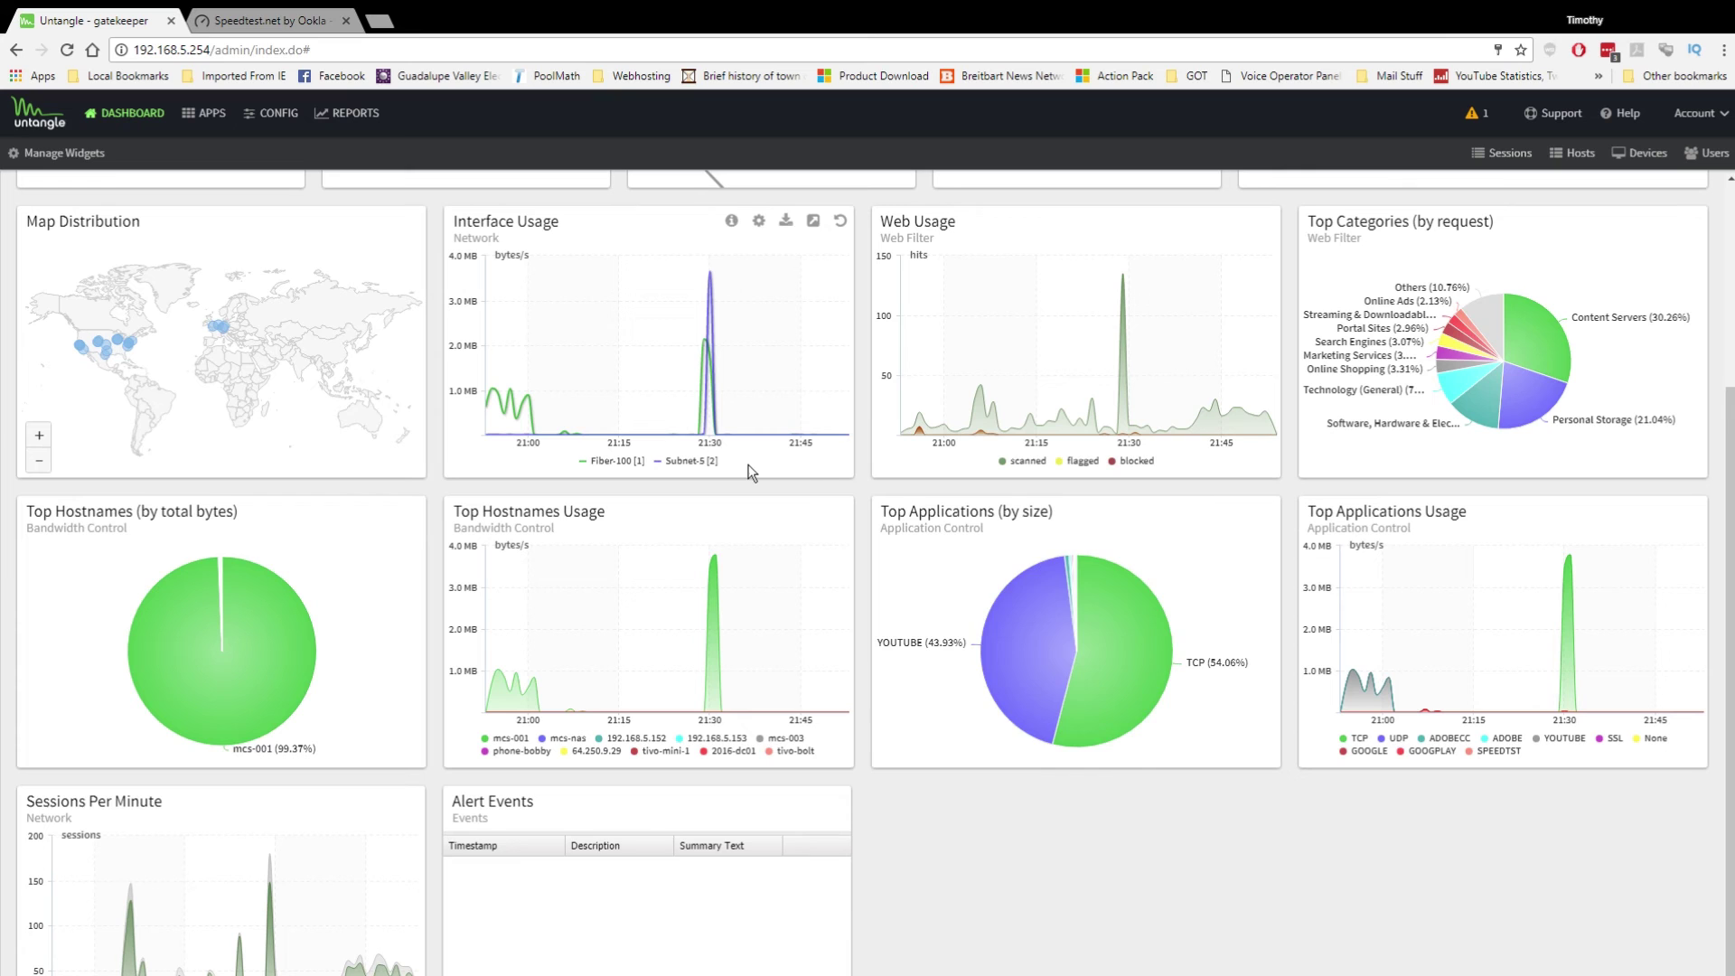
scroll(1002, 509, up, 1)
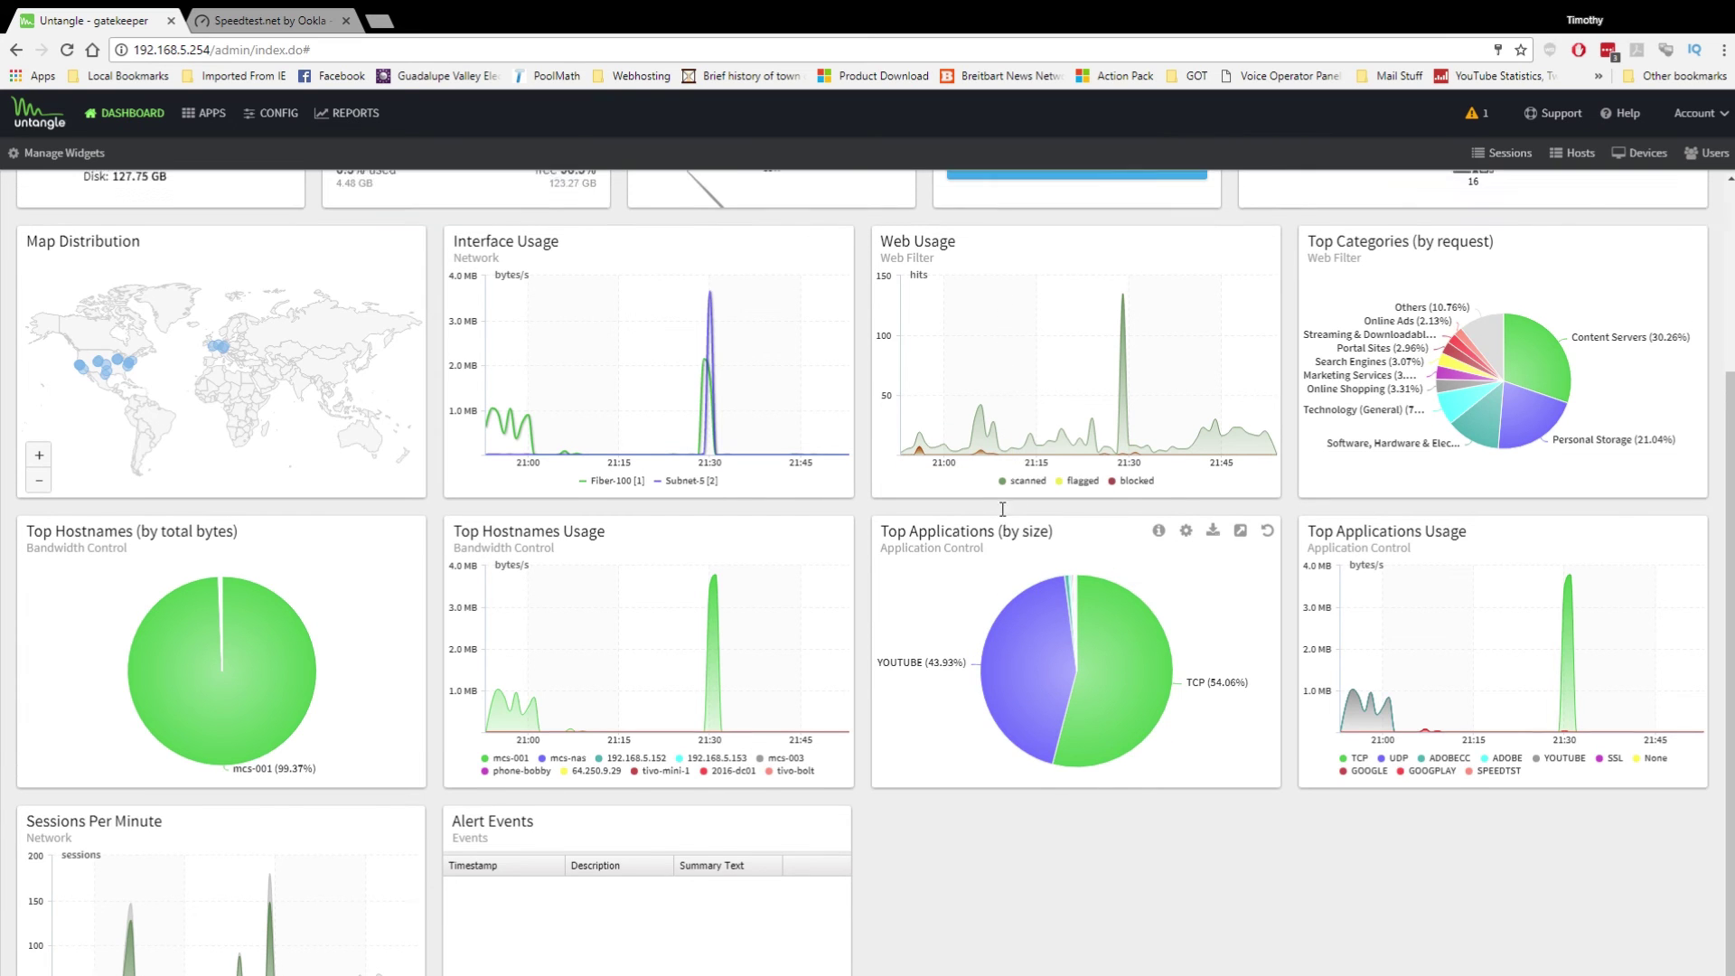
scroll(1002, 510, up, 3)
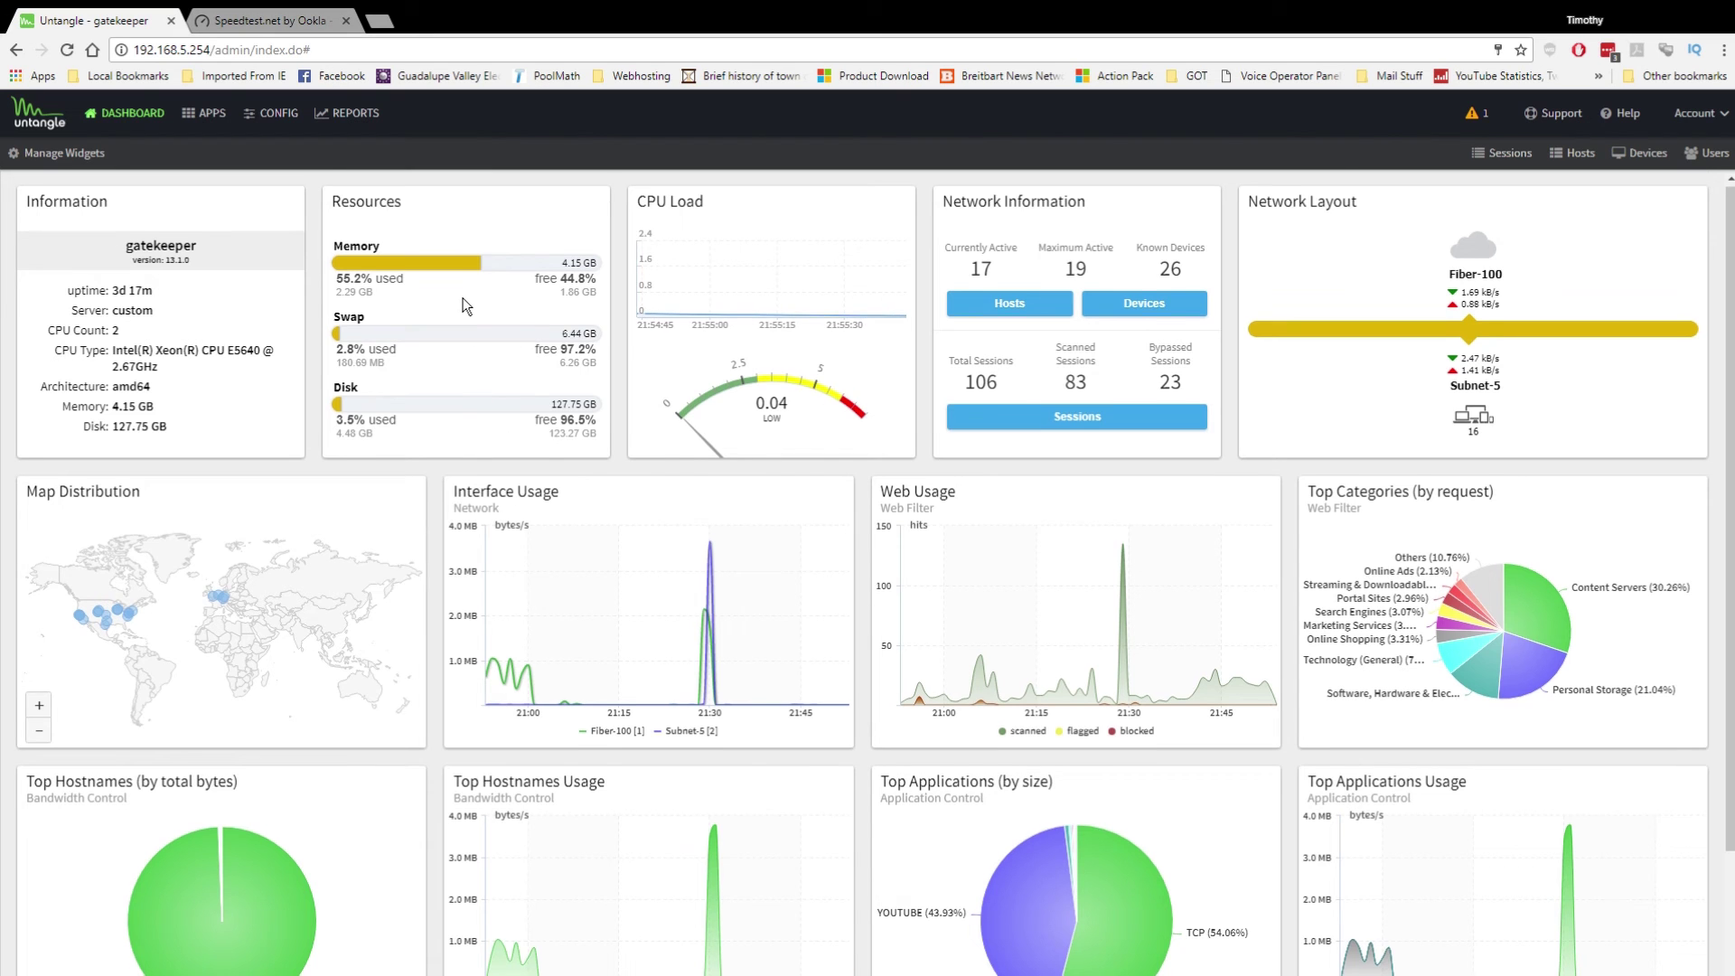
scroll(465, 305, down, 3)
scroll(366, 284, up, 3)
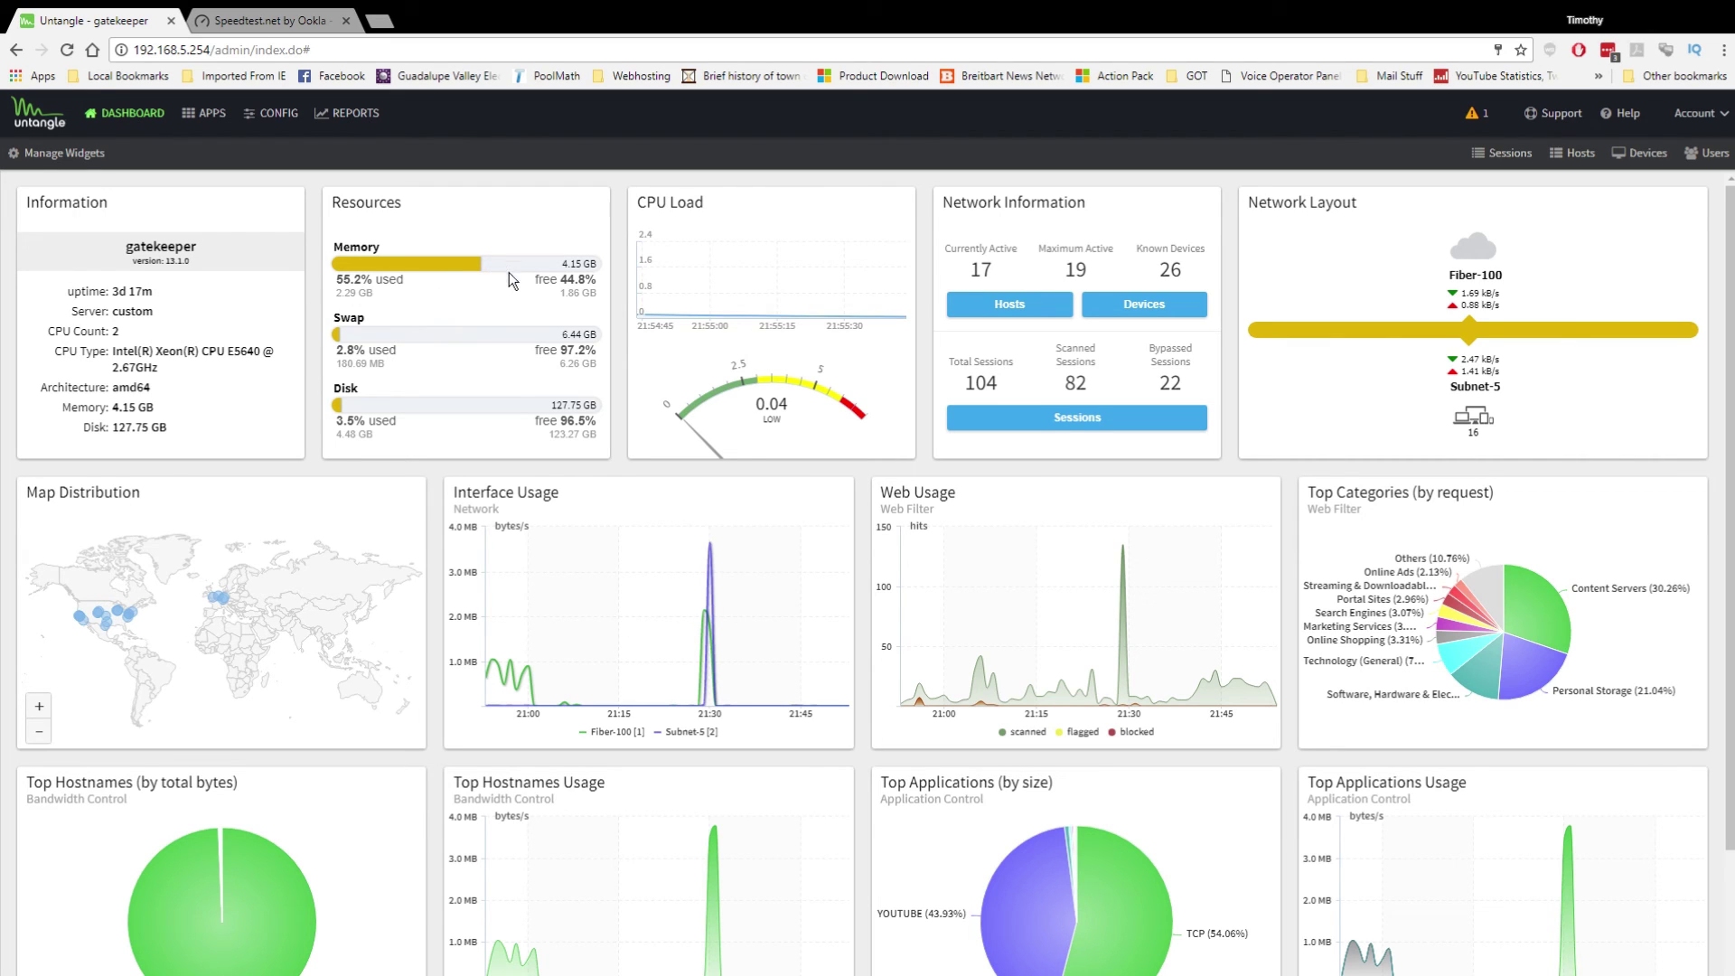
scroll(672, 540, down, 3)
scroll(672, 540, up, 3)
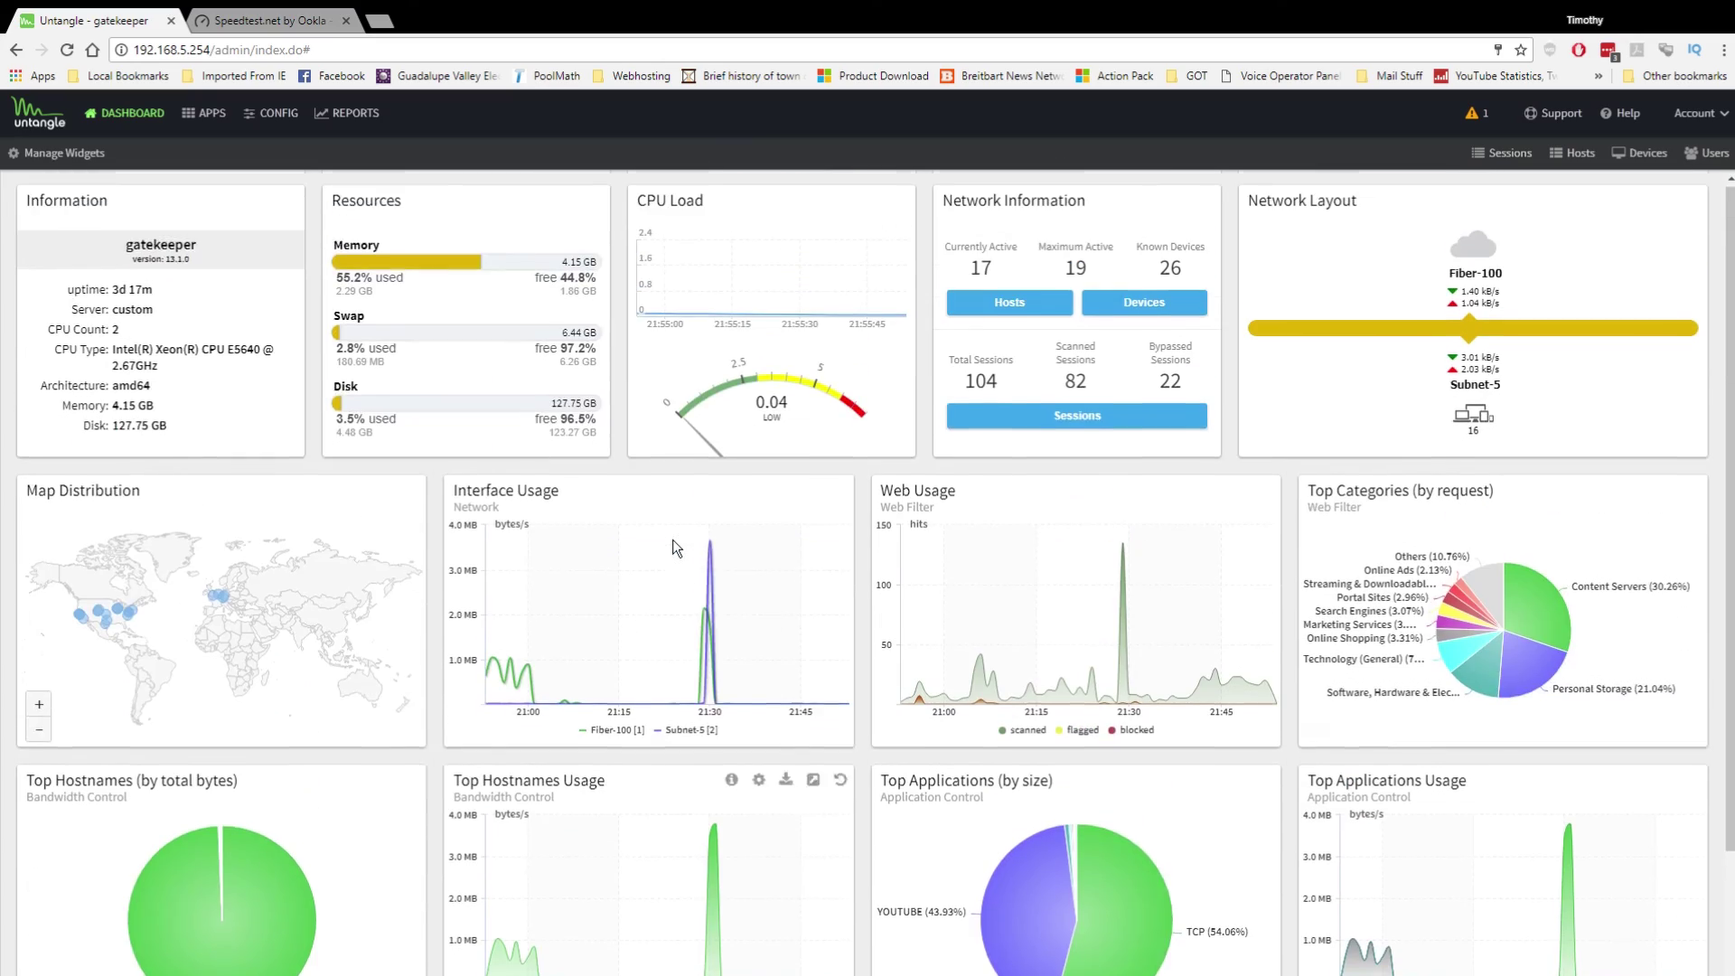